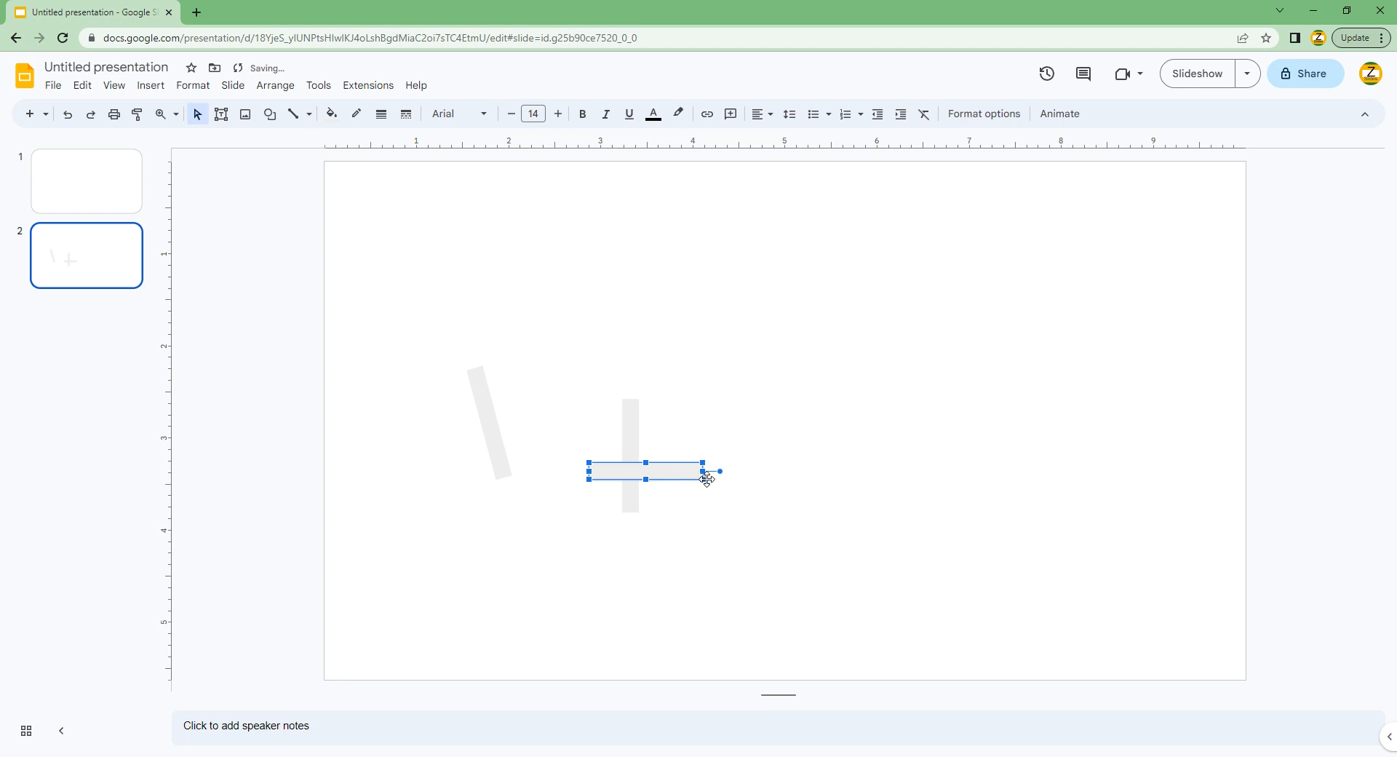
Shorten the horizontal bar and centre it across the vertical bar to form a cross.
left_click_drag(712, 474, 643, 463)
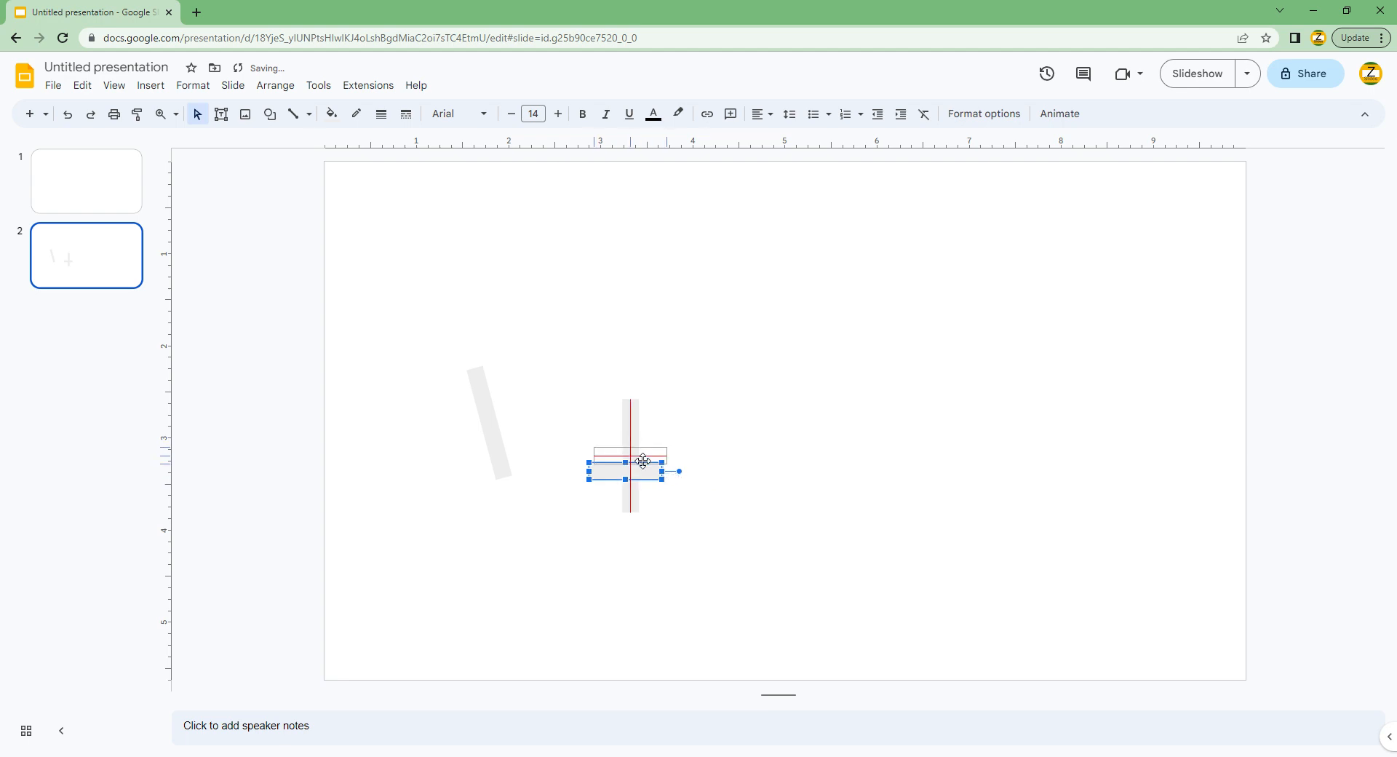
left_click(584, 406)
Draw a small circle centred on the upper end of the cross's vertical bar.
left_click(270, 114)
mouse_move(313, 146)
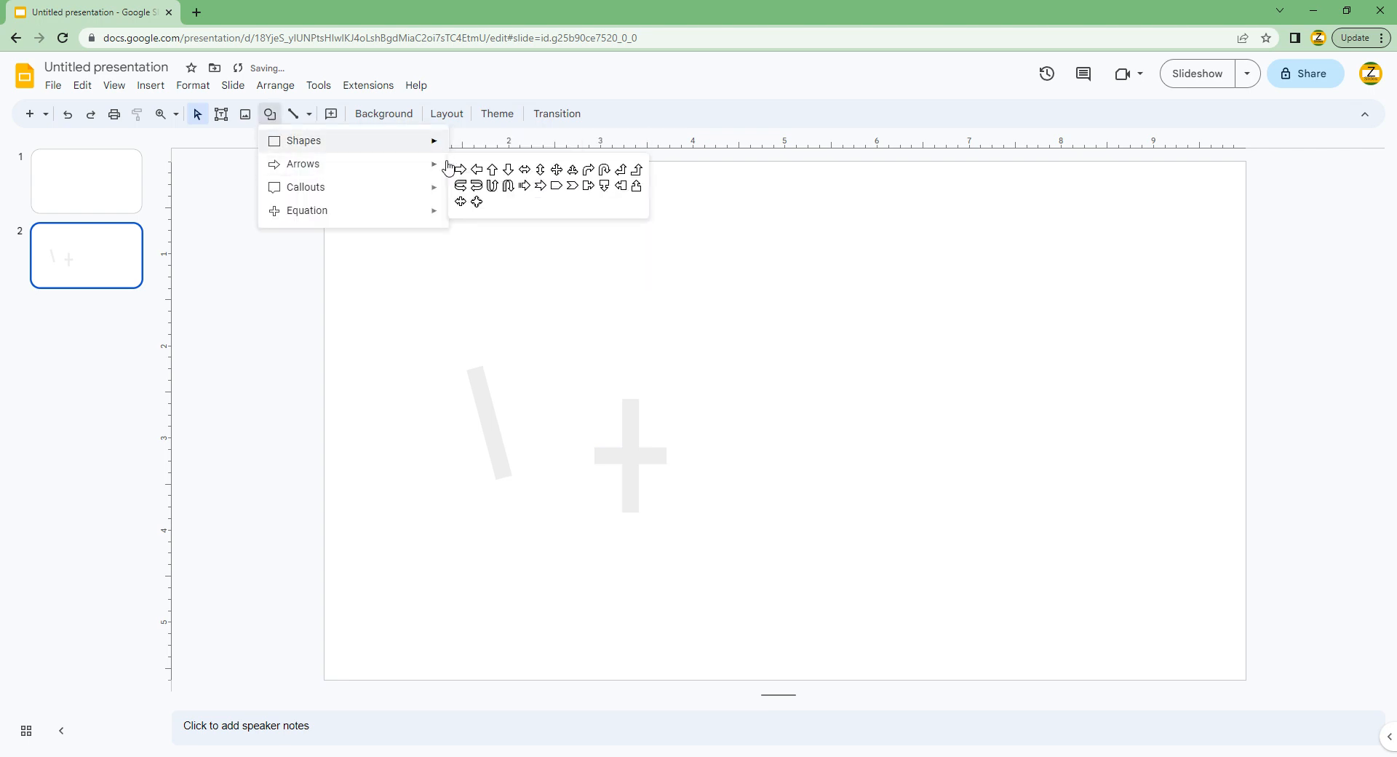
mouse_move(433, 148)
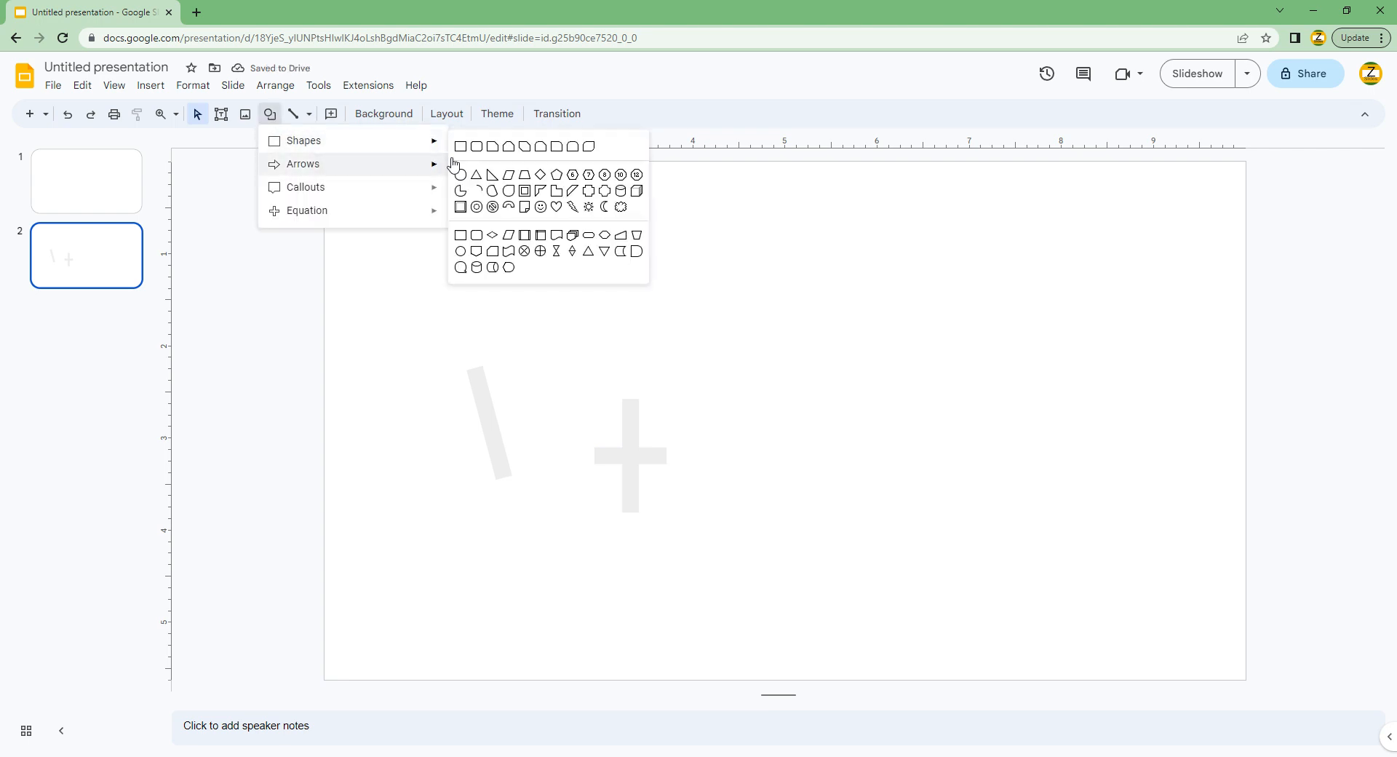
left_click(463, 174)
mouse_move(609, 390)
left_mouse_down()
mouse_move(678, 459)
mouse_move(648, 435)
mouse_move(658, 444)
mouse_move(648, 411)
mouse_move(661, 412)
mouse_move(640, 404)
mouse_move(649, 385)
left_mouse_up()
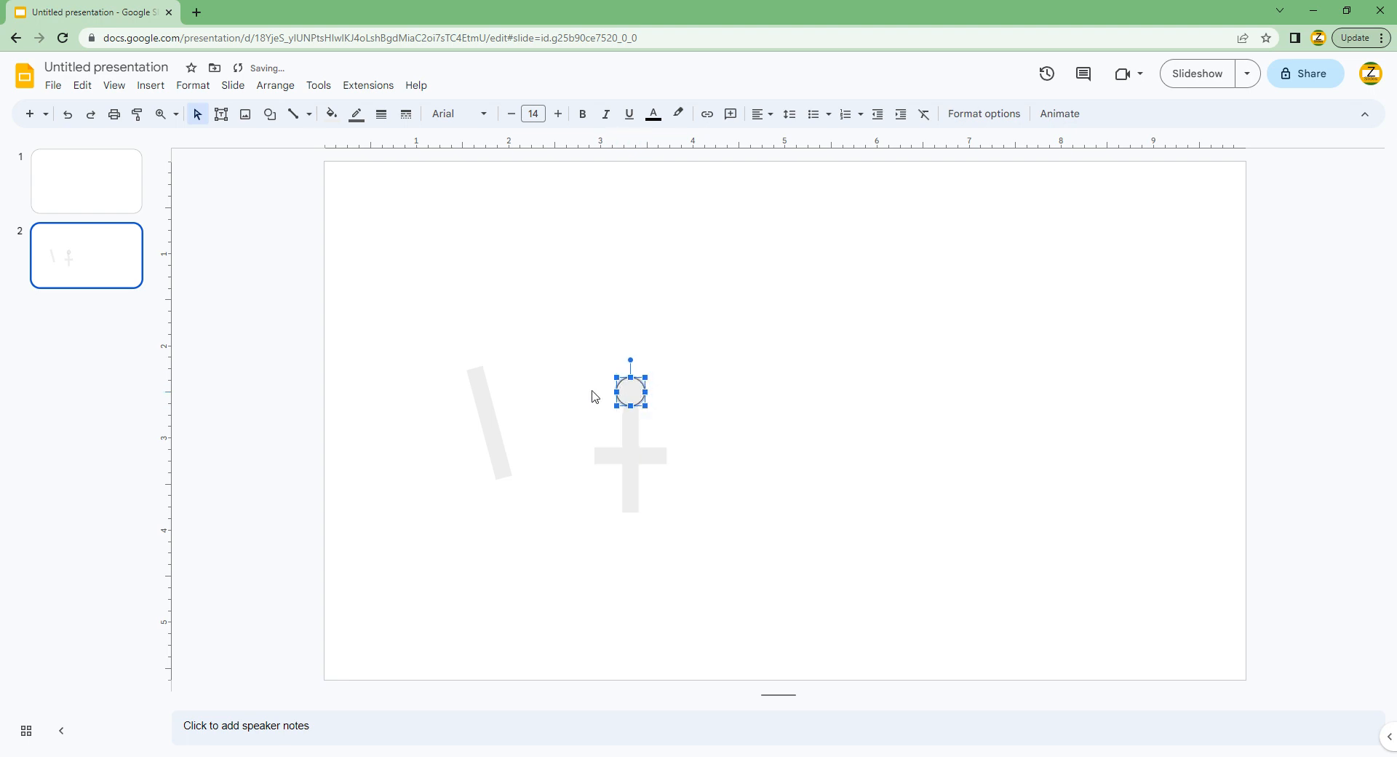
left_click(587, 378)
Draw a triangle above the cross and flip it vertically so that it points down.
left_click(270, 114)
mouse_move(302, 140)
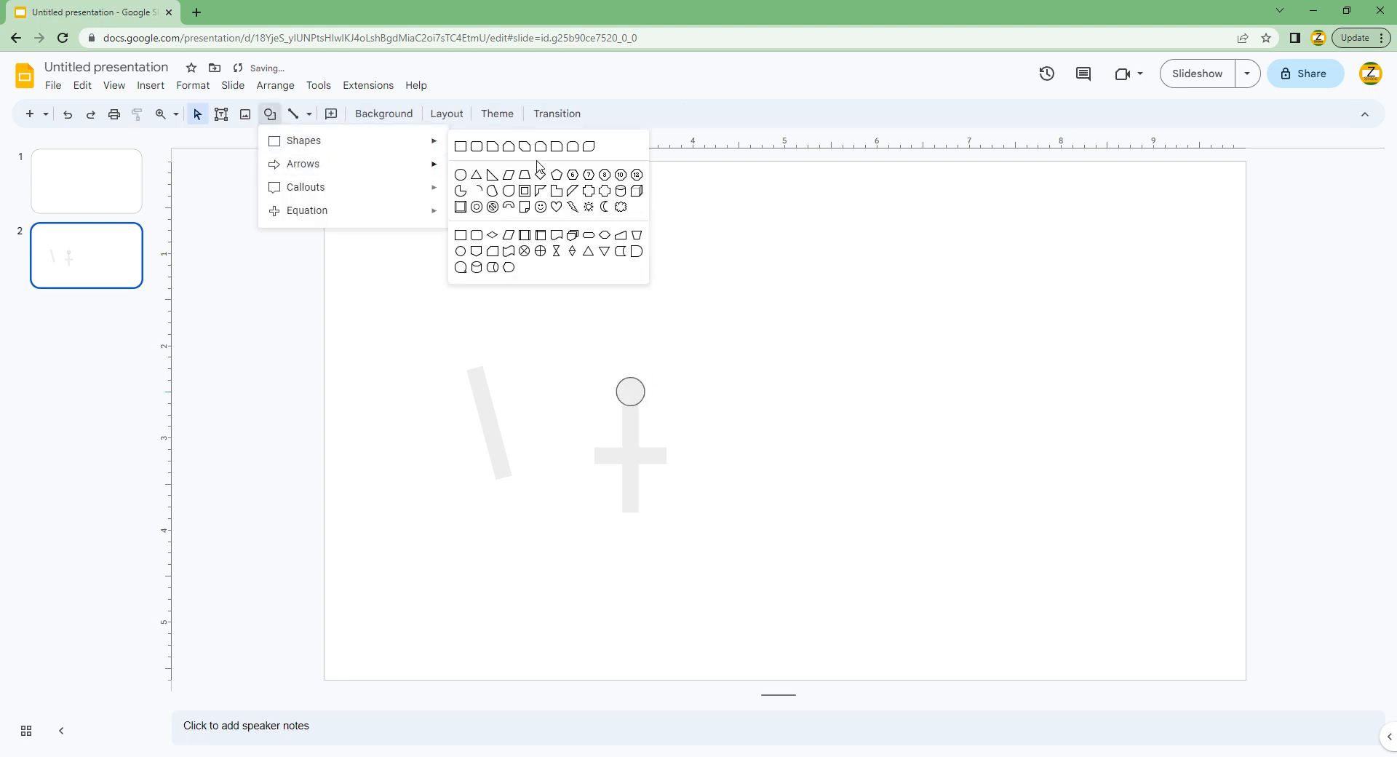
left_click(475, 182)
left_click_drag(555, 303, 639, 374)
right_click(577, 350)
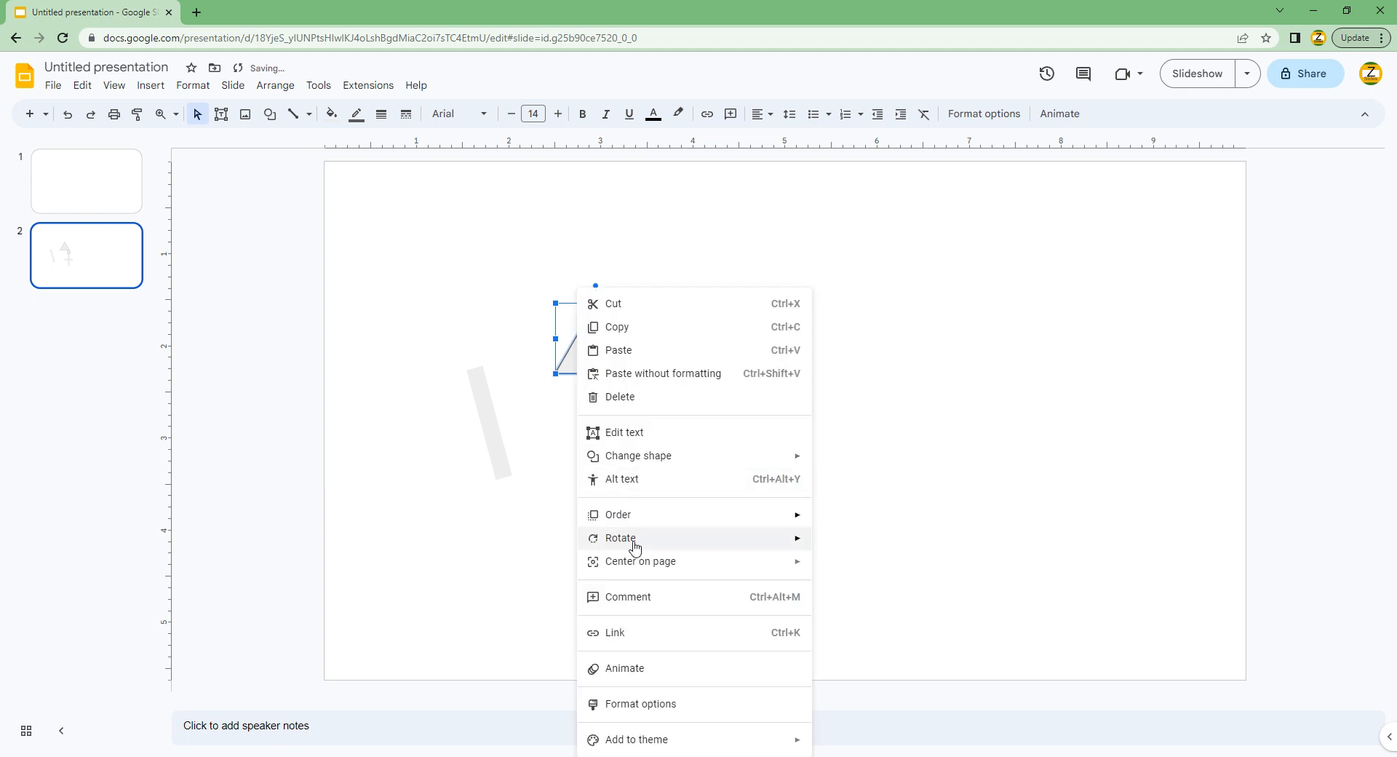
mouse_move(636, 543)
left_click(847, 613)
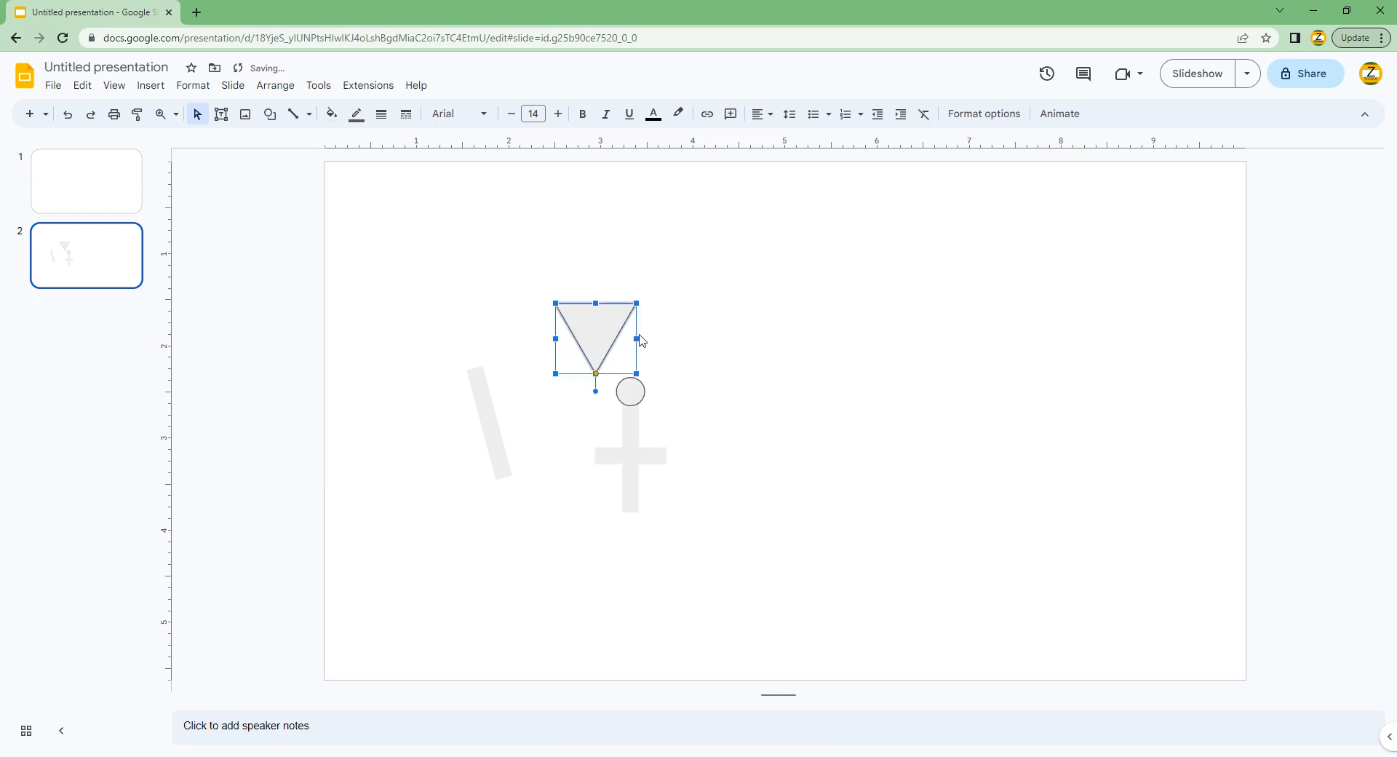
Shrink the inverted triangle and centre it on the vertical bar, overlapping the lower edge of the circle.
left_click_drag(638, 375, 644, 423)
left_click(670, 421)
left_click(650, 413)
left_click(598, 366)
mouse_move(598, 366)
left_mouse_down()
mouse_move(665, 455)
mouse_move(592, 342)
left_mouse_up()
left_click(633, 414)
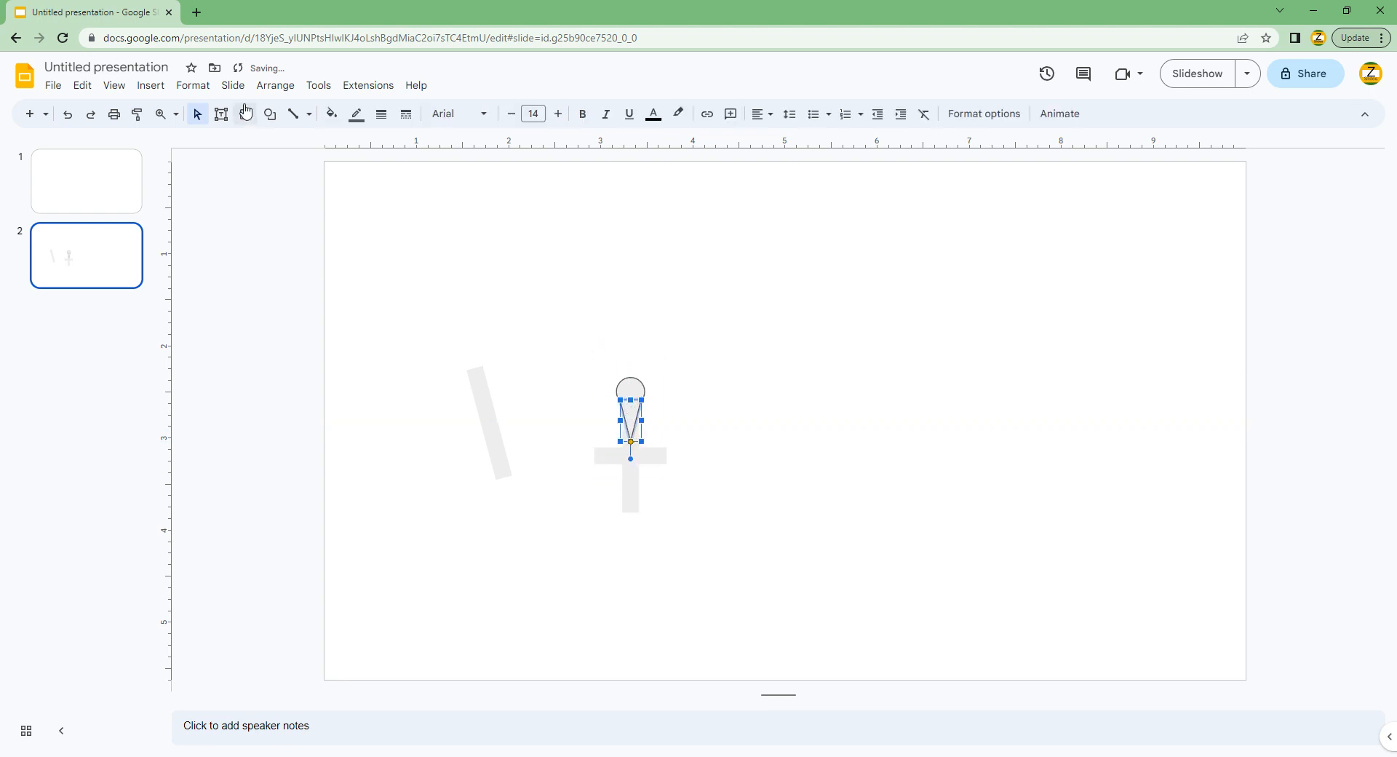
Group the cross bars, circle and triangle, and move the group up towards the slanted bar.
left_click(161, 114)
left_click_drag(519, 311, 698, 470)
left_click_drag(569, 244, 852, 649)
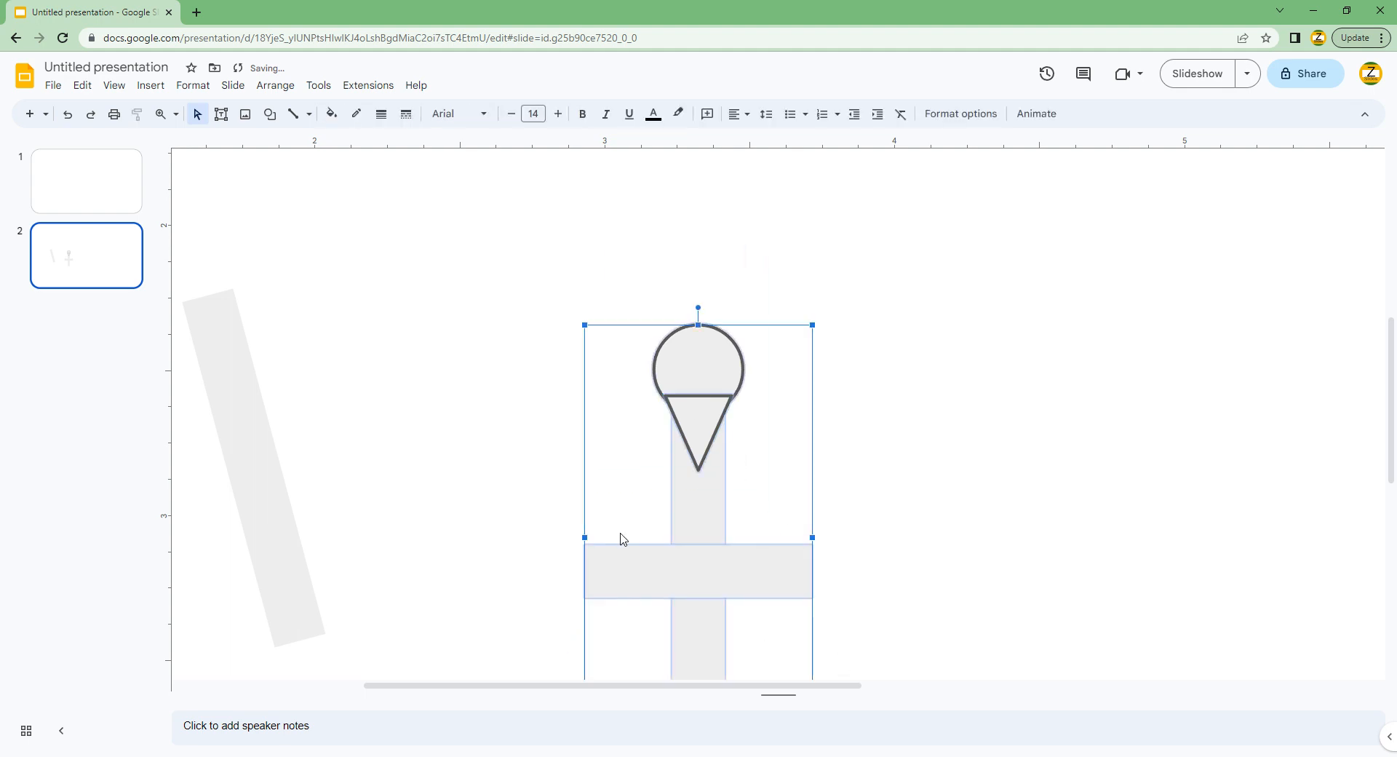
right_click(622, 535)
left_click_drag(500, 333, 819, 644)
right_click(699, 575)
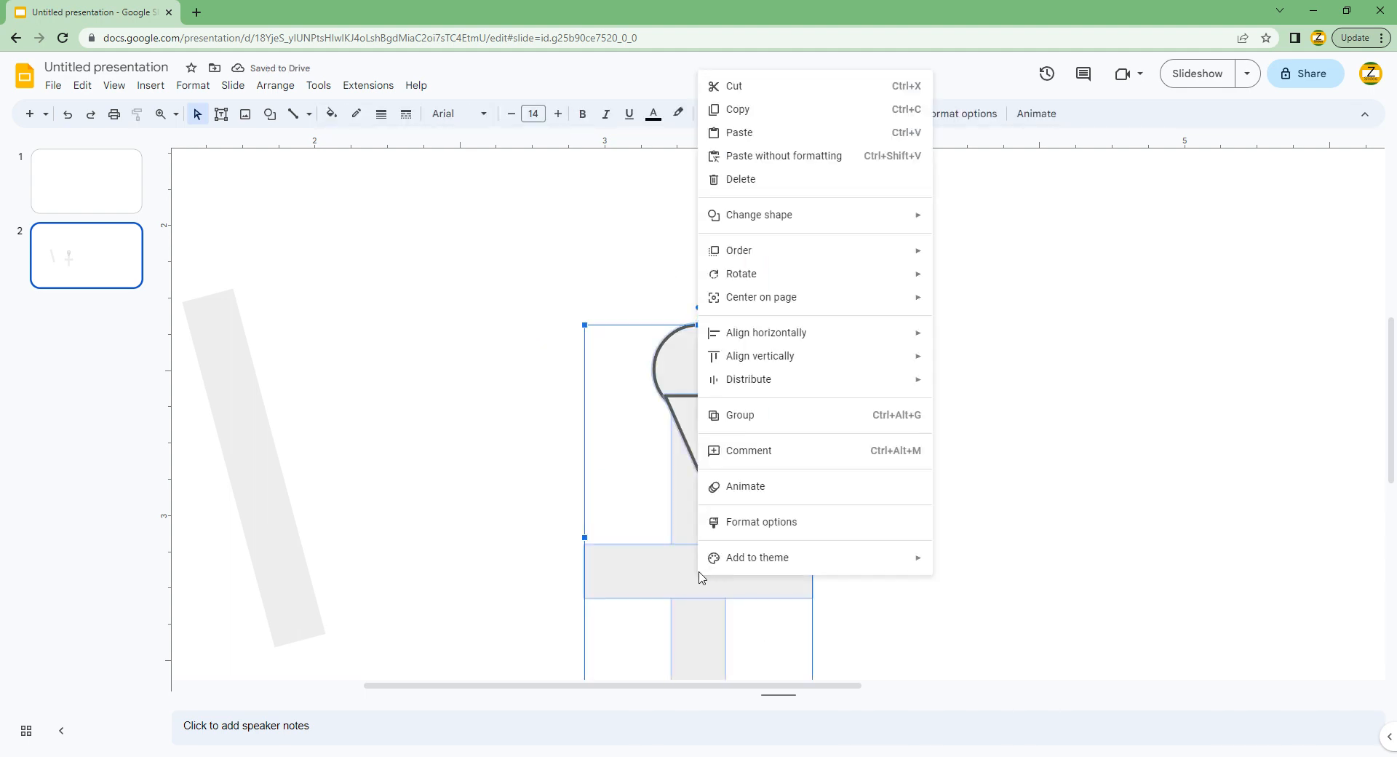
left_click(724, 414)
left_click_drag(588, 486, 534, 442)
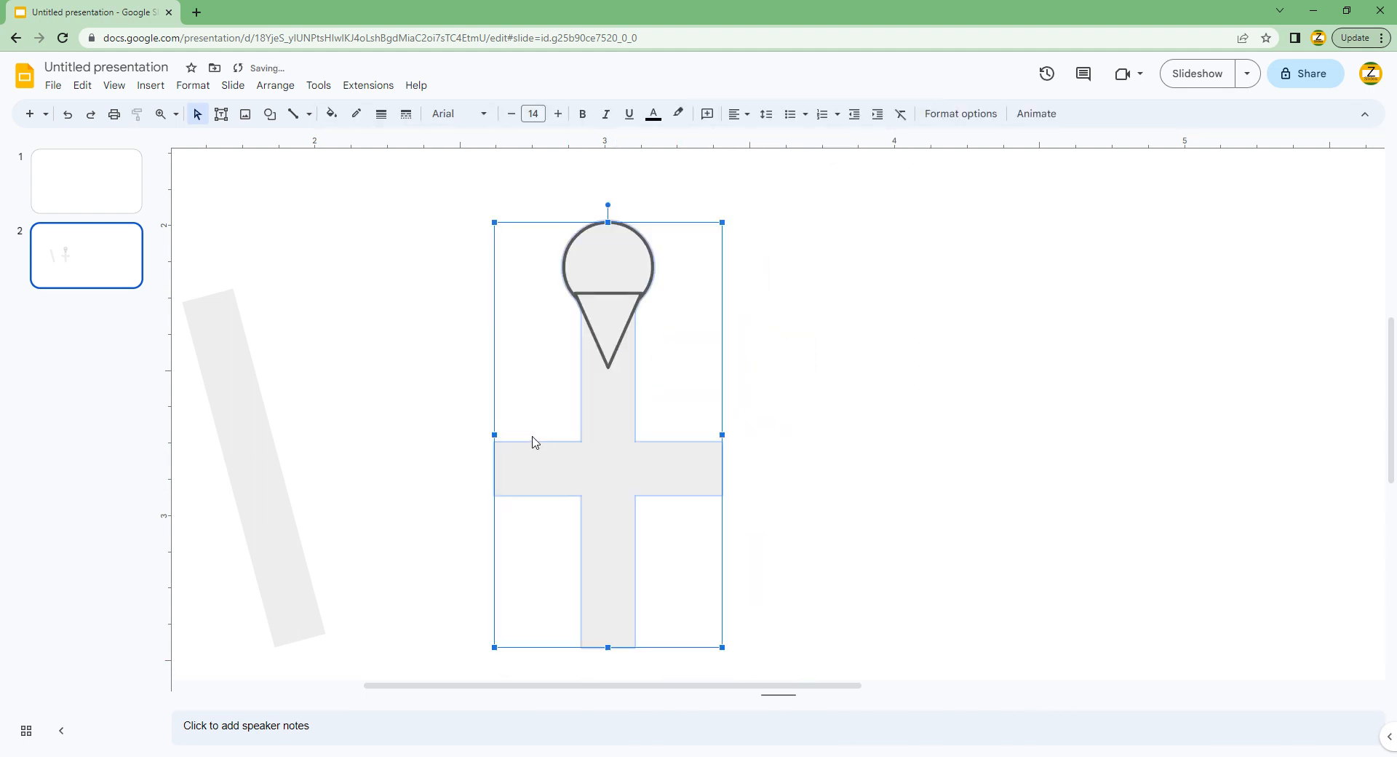
Duplicate the slanted bar, place the copy on the other side of the cross, and rotate it upright.
left_click(252, 460)
key("ctrl+d")
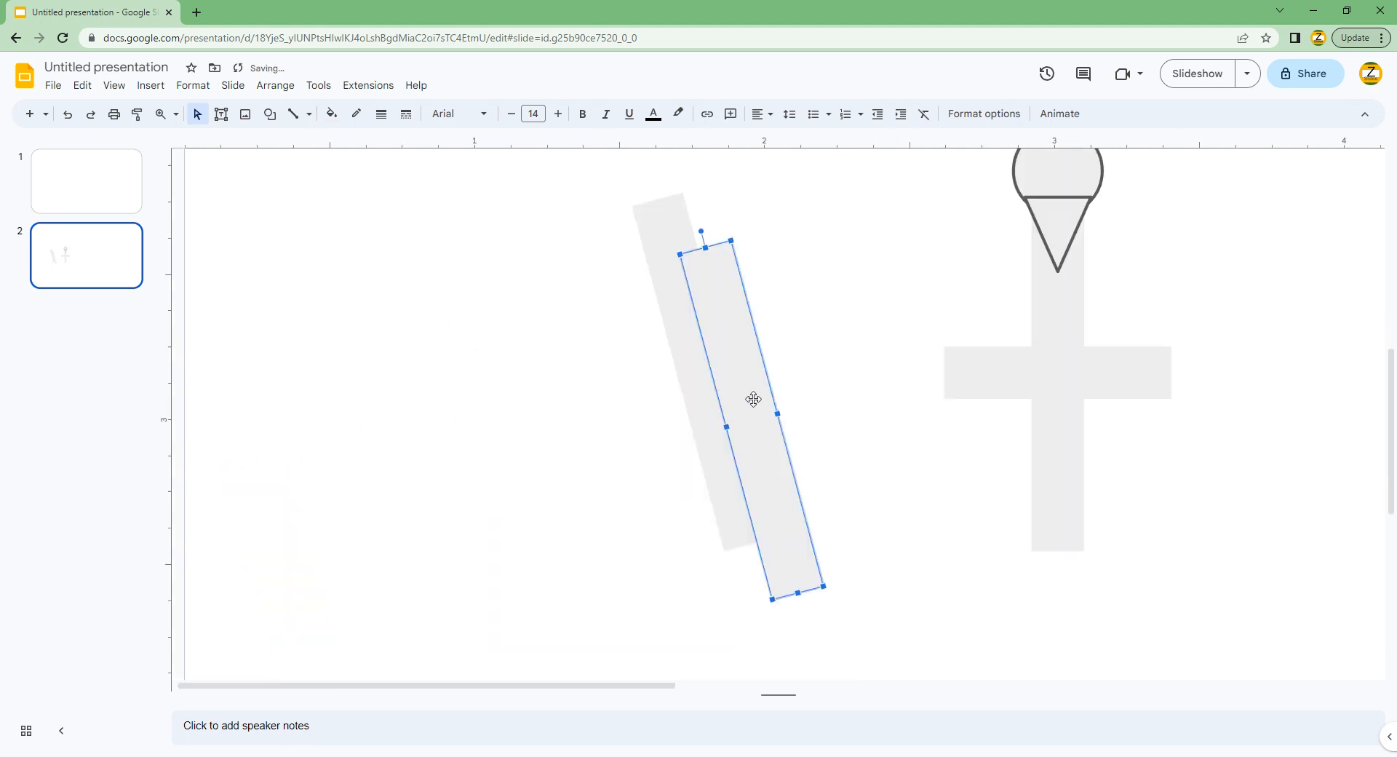
scroll(880, 390, "right", 8)
left_click_drag(752, 400, 909, 313)
key("alt+Right")
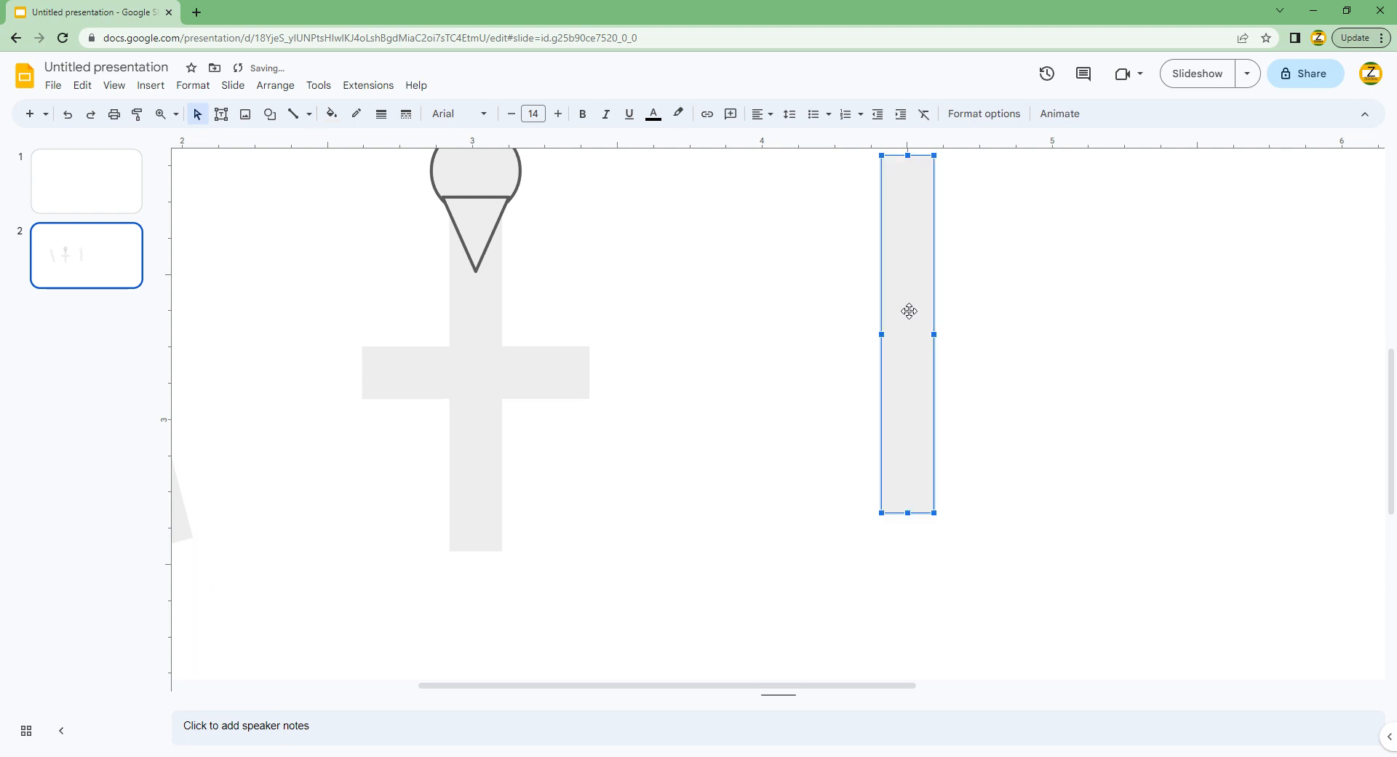
scroll(647, 367, "up", 2)
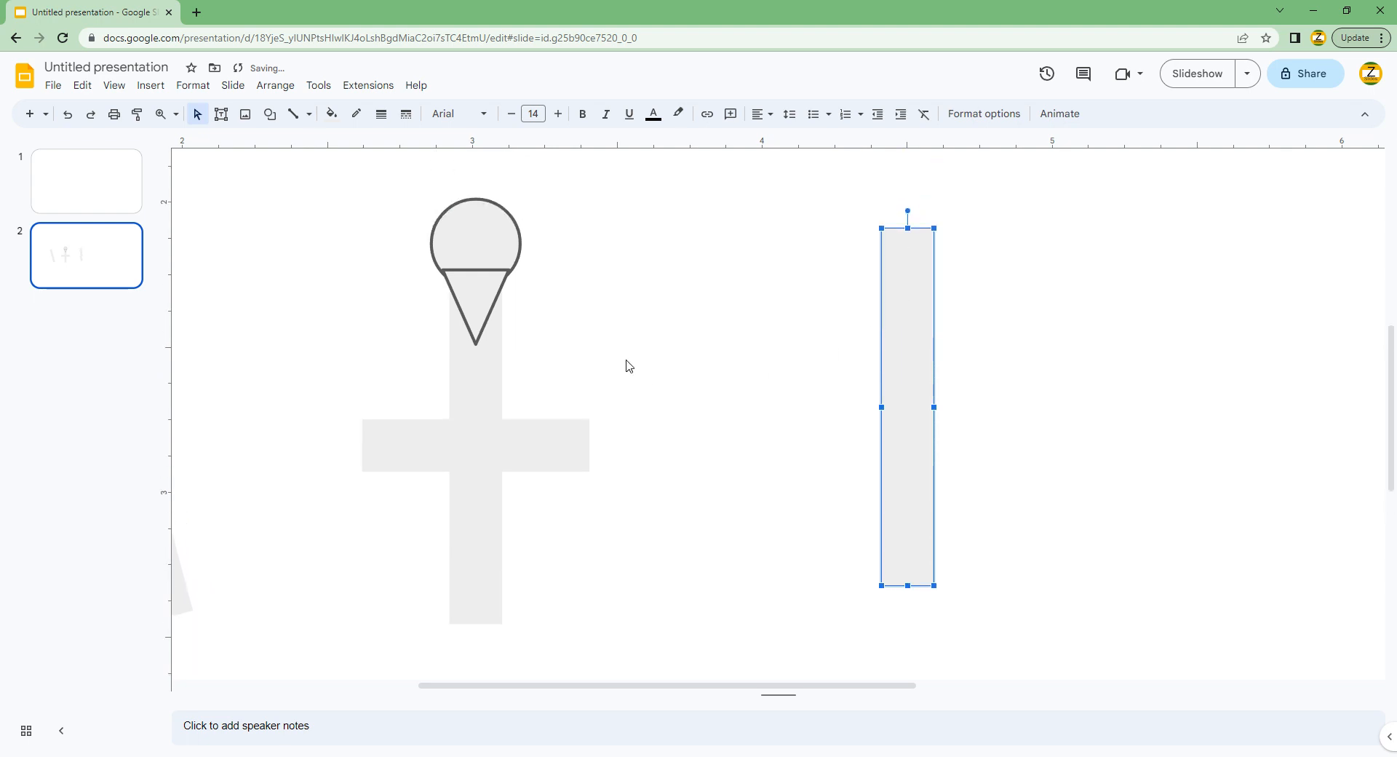
Duplicate the cross's circle and triangle, and make the copies' outlines transparent.
left_click(501, 304)
left_click(474, 231)
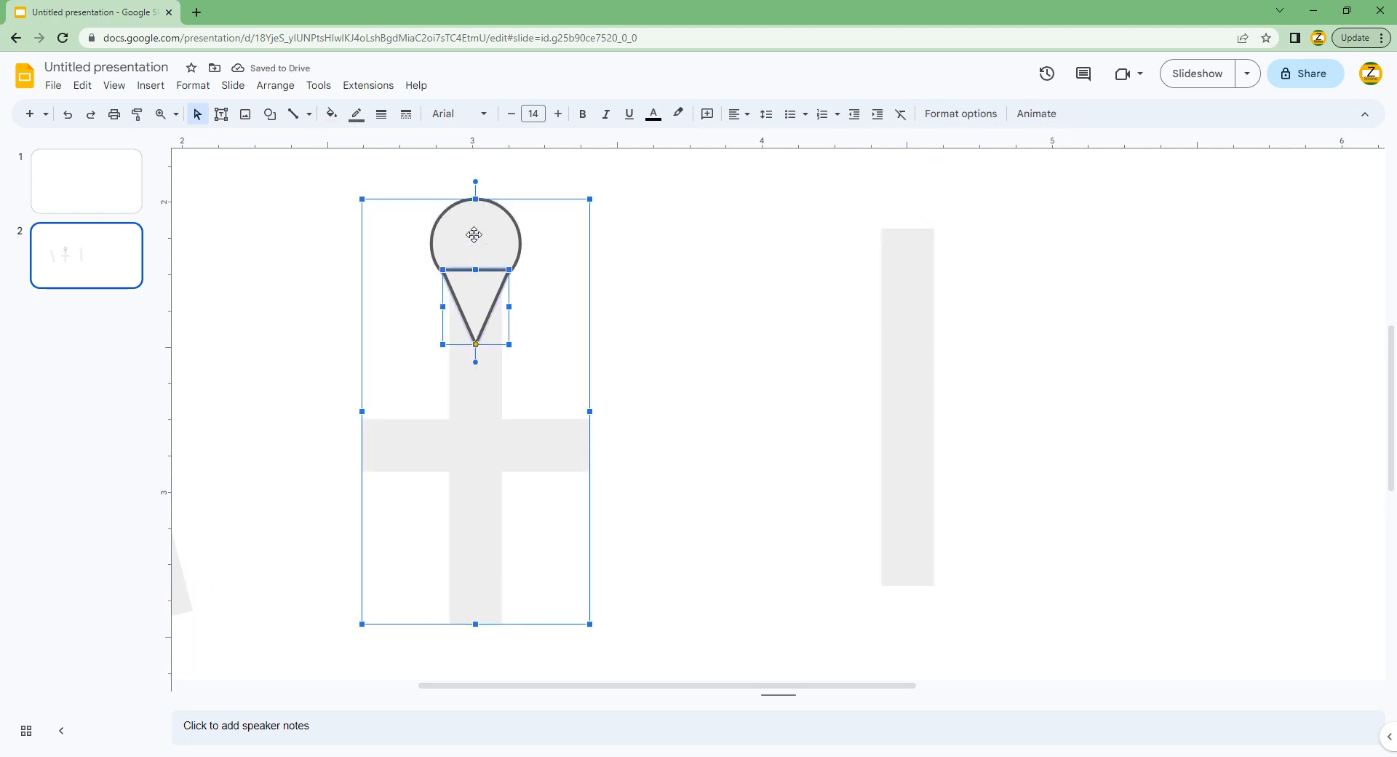
key("ctrl+d")
left_click(332, 113)
left_click(357, 113)
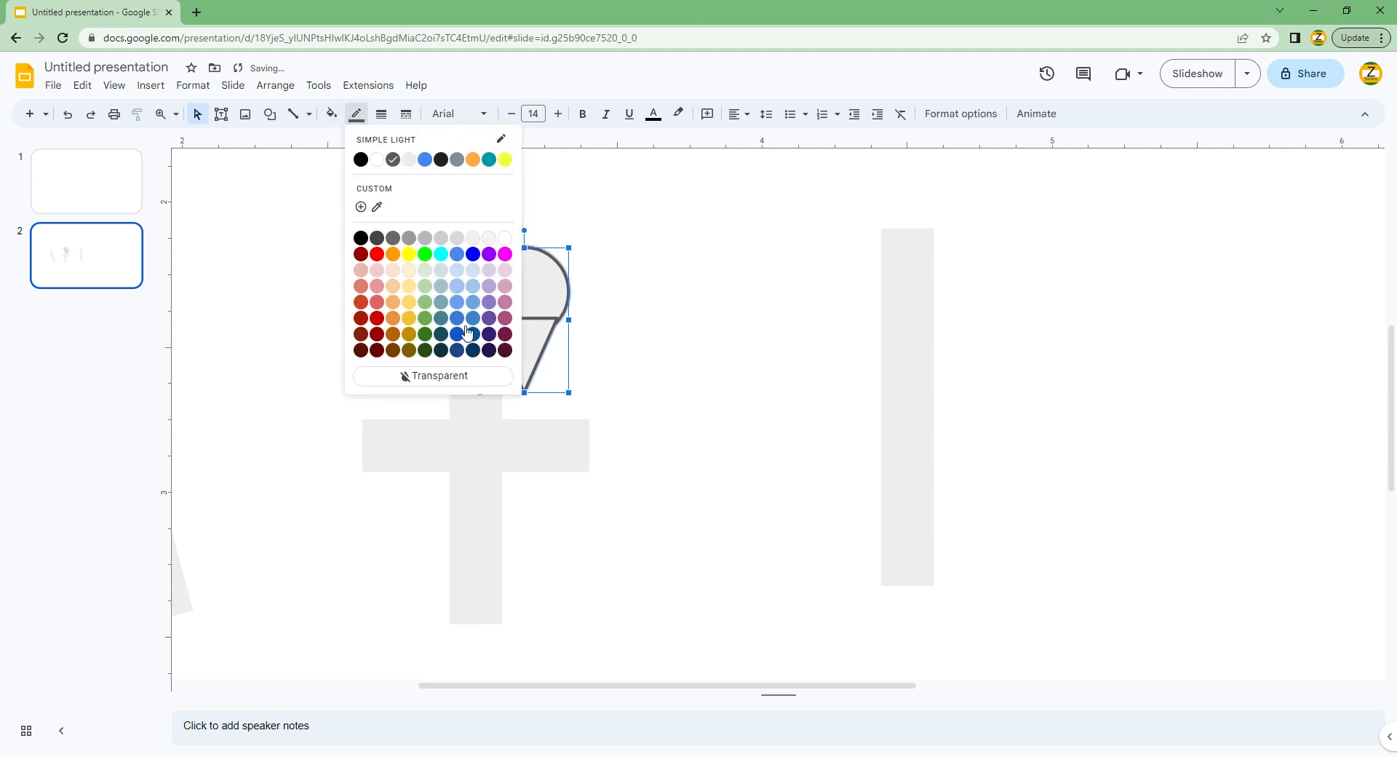
left_click(446, 375)
Rotate the duplicated circle and triangle 180 degrees and place them on the upper end of the separate upright bar.
key("alt+Left")
key("alt+Left")
key("alt+Left")
key("alt+Left")
key("alt+Left")
key("alt+Left")
key("alt+Left")
key("alt+Left")
key("alt+Left")
key("alt+Left")
key("alt+Left")
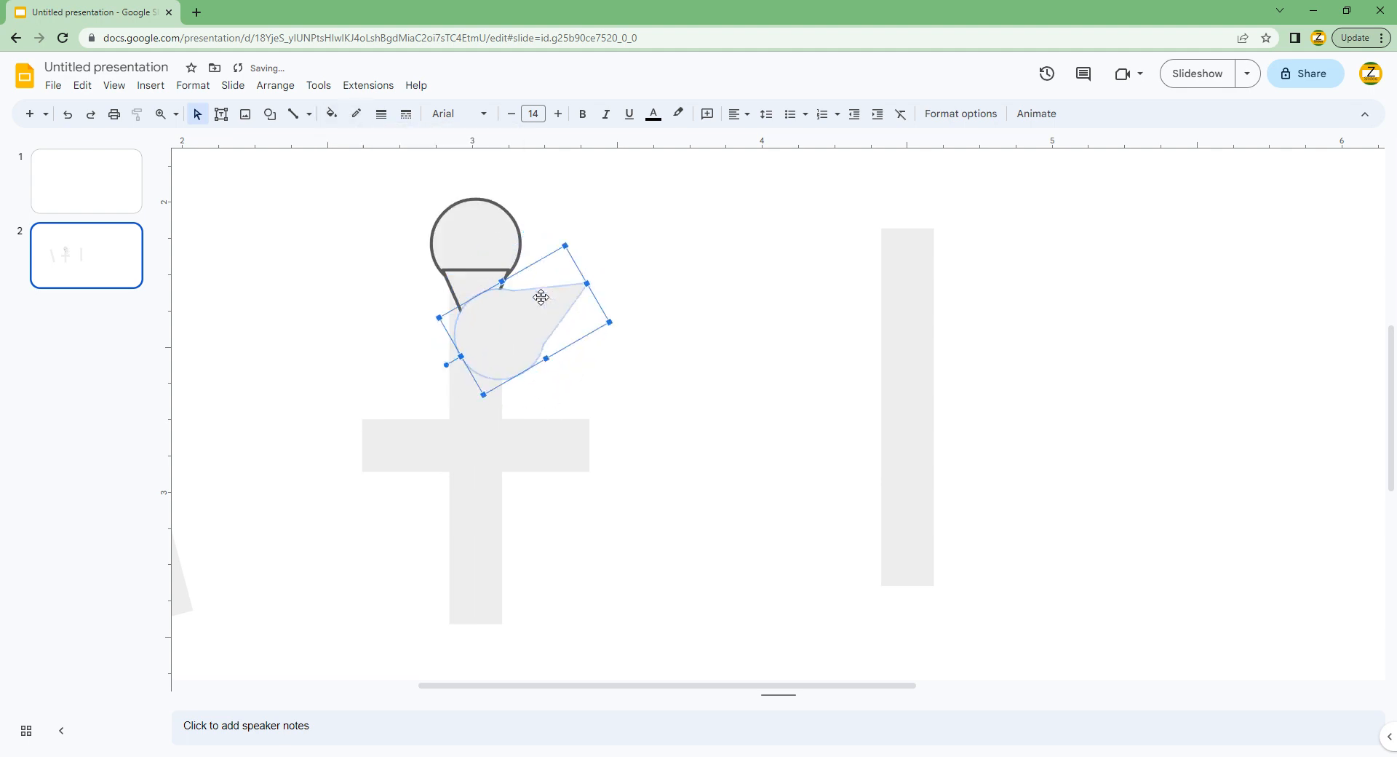
key("alt+Left")
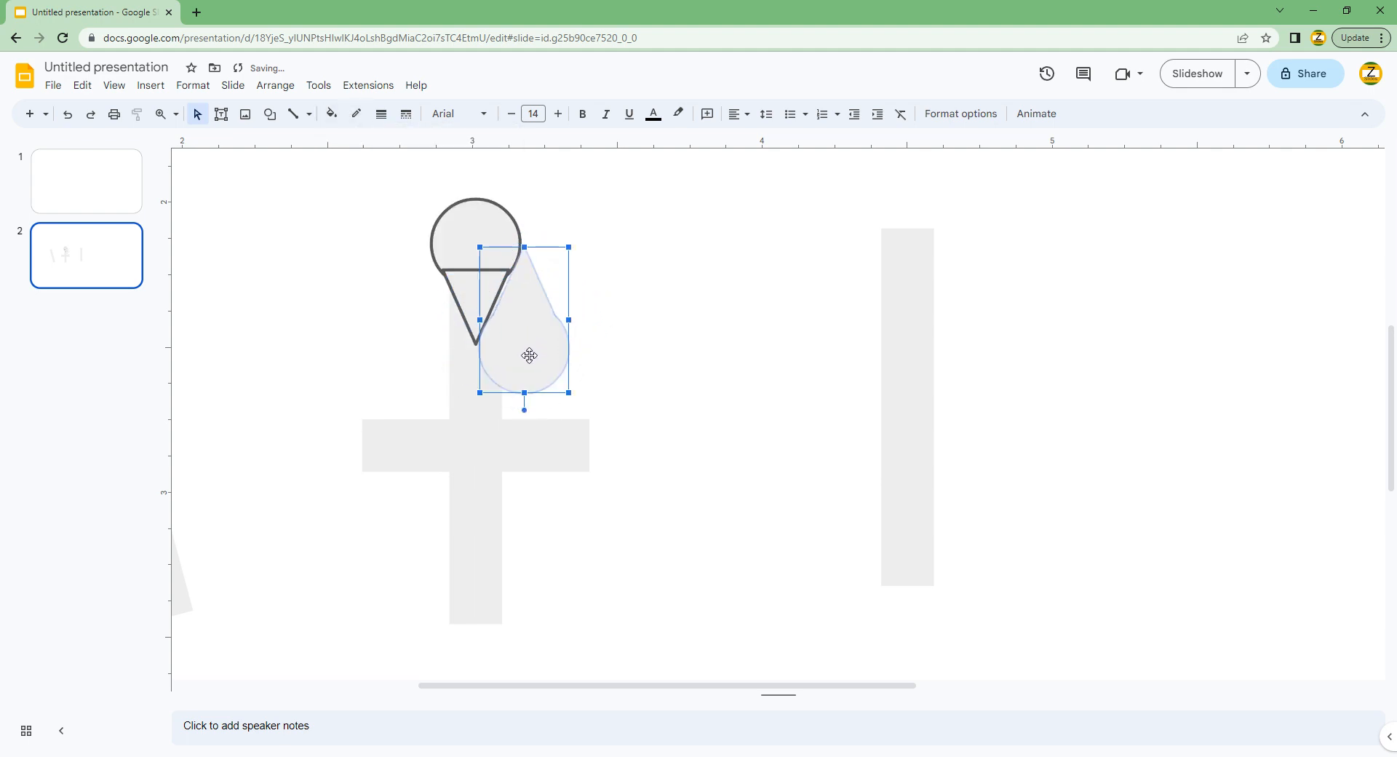
left_click_drag(529, 355, 910, 215)
Narrow the triangle and the circle so they form a slimmer spear tip on the upright bar.
scroll(919, 397, "up", 3)
left_click(914, 391)
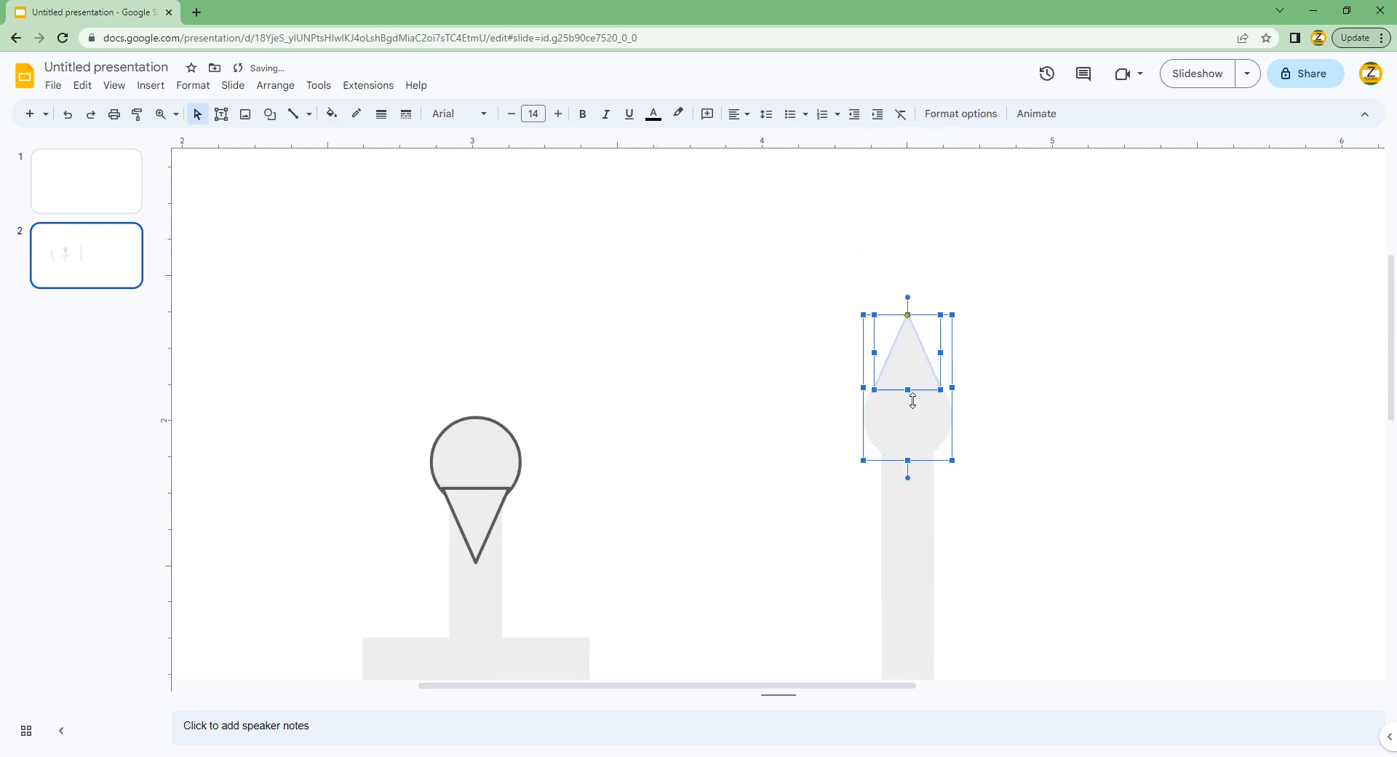
left_click_drag(913, 400, 886, 421)
left_click(894, 430)
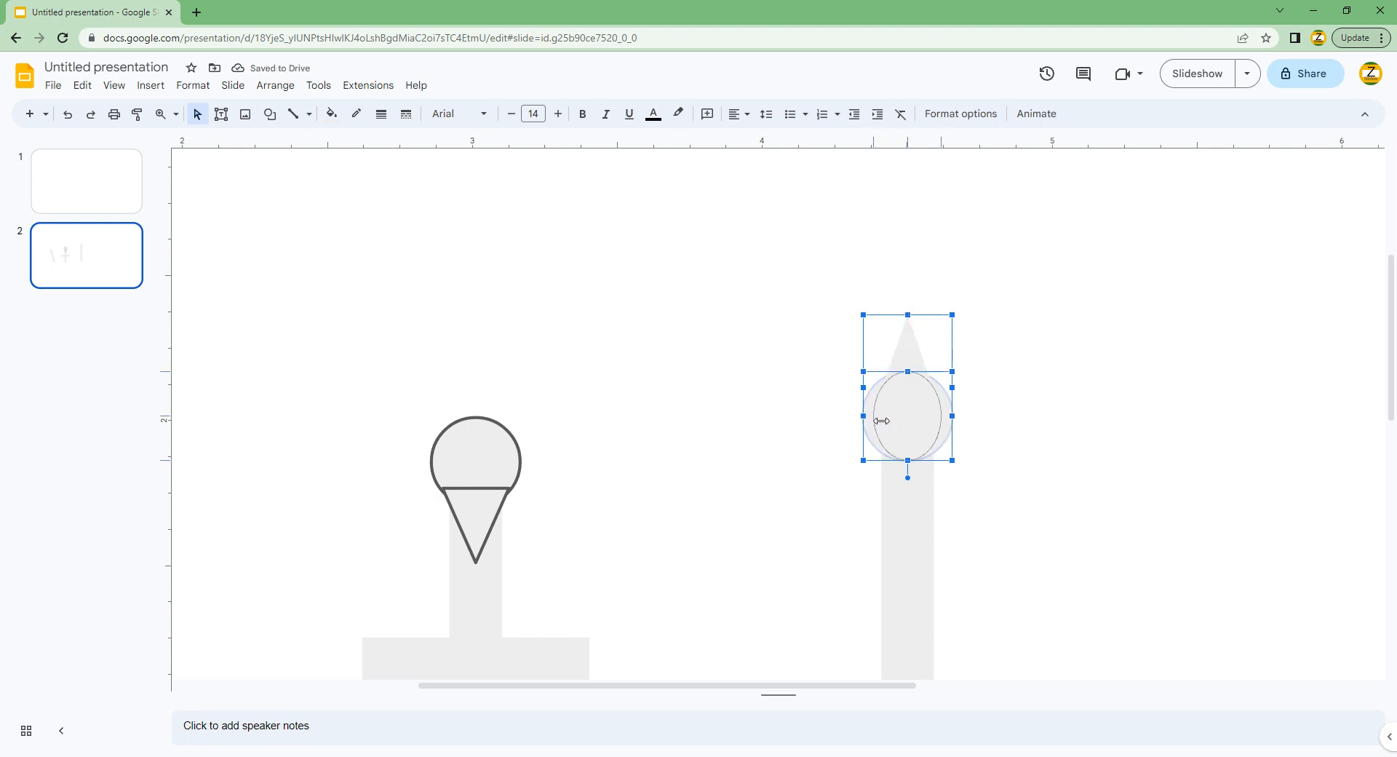
left_click(837, 428)
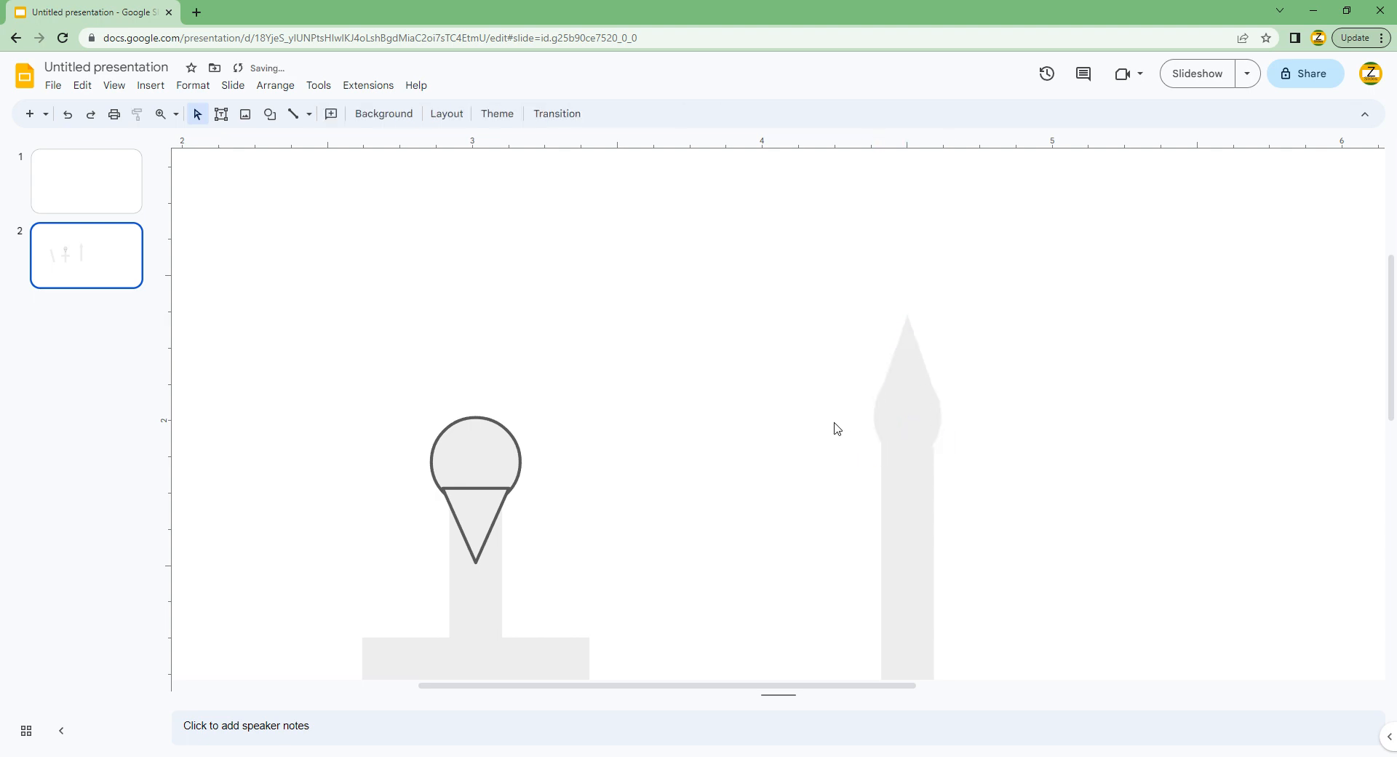
Group the spear tip with its upright bar and move the group closer to the cross.
left_click(912, 489)
left_click_drag(779, 334, 912, 477)
right_click(911, 477)
left_click(939, 598)
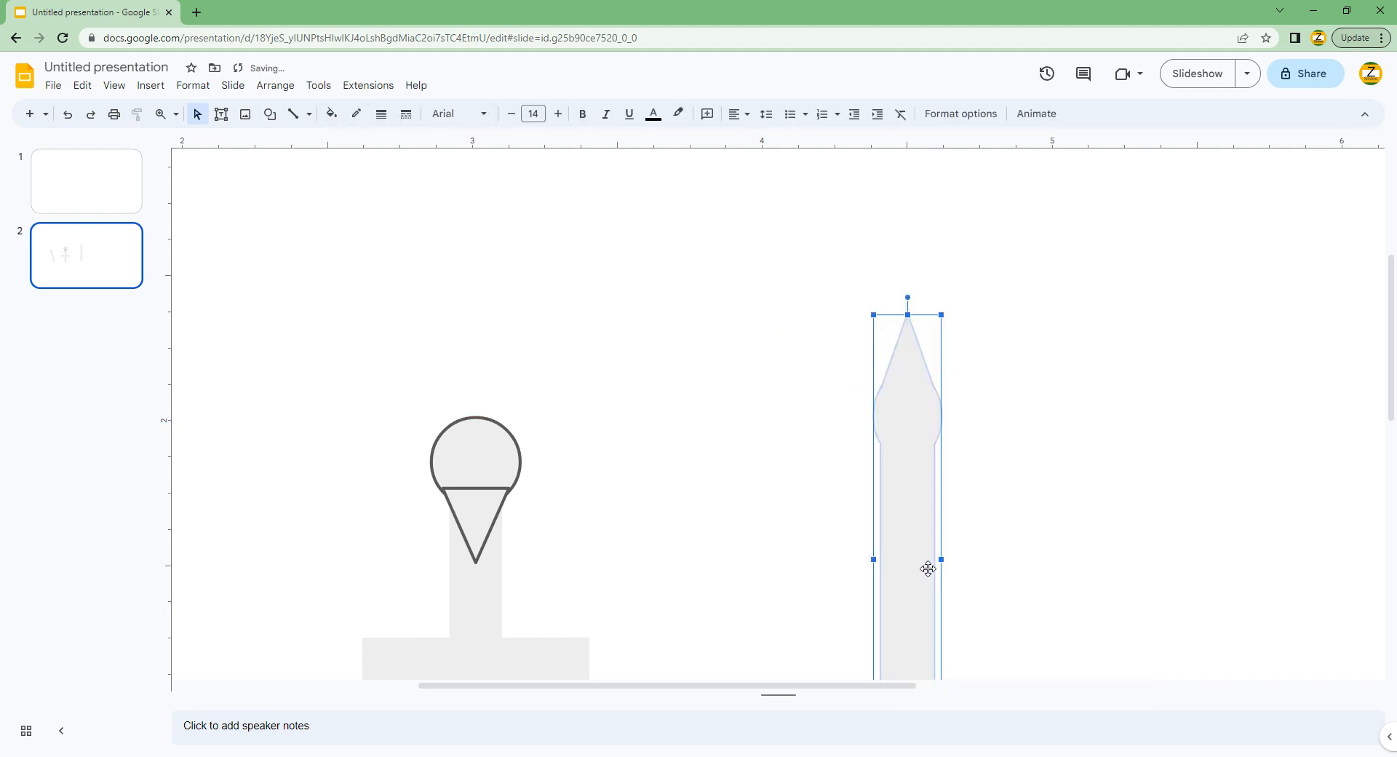
left_click_drag(928, 568, 740, 553)
Duplicate the cross group, place the copy beyond the spear, and tilt it 15 degrees counterclockwise.
scroll(655, 502, "down", 3)
left_click(464, 430)
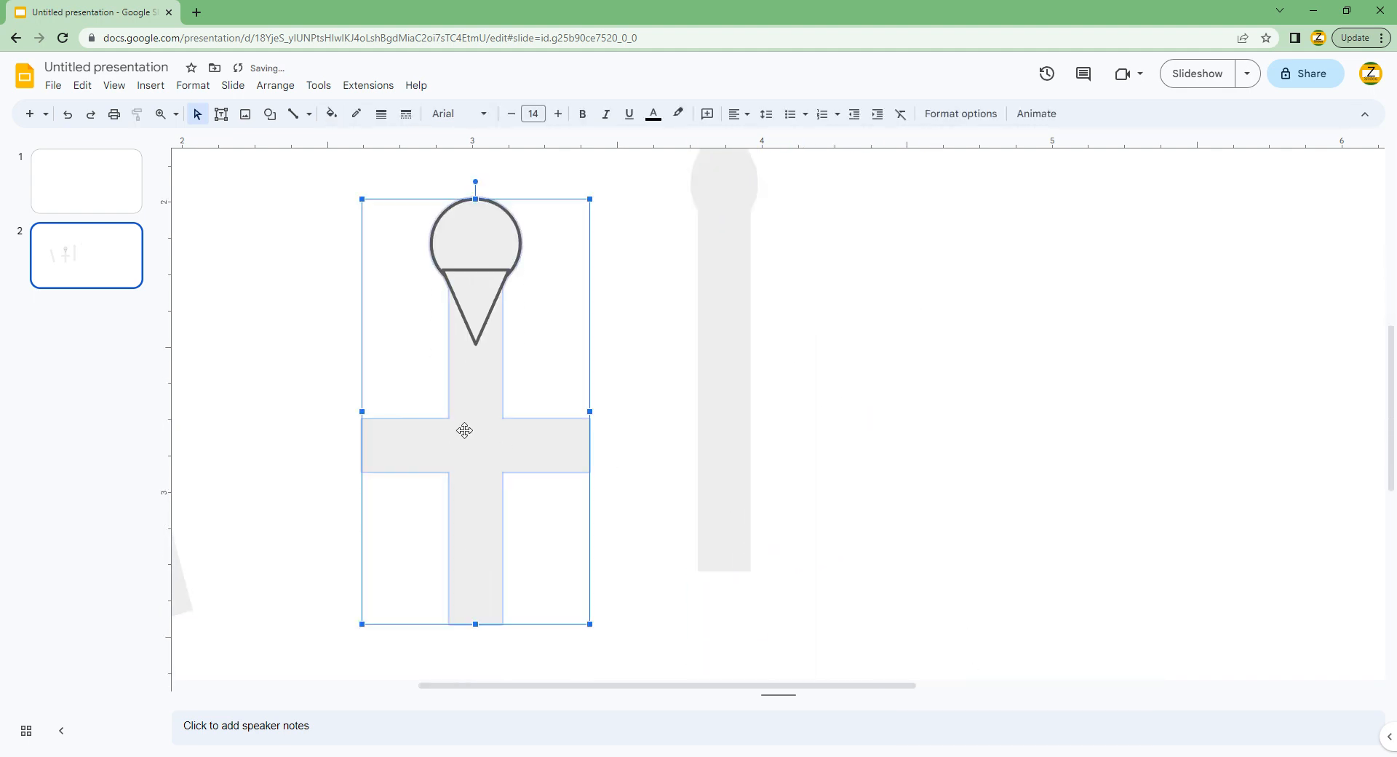
key("ctrl+d")
left_click_drag(640, 474, 997, 395)
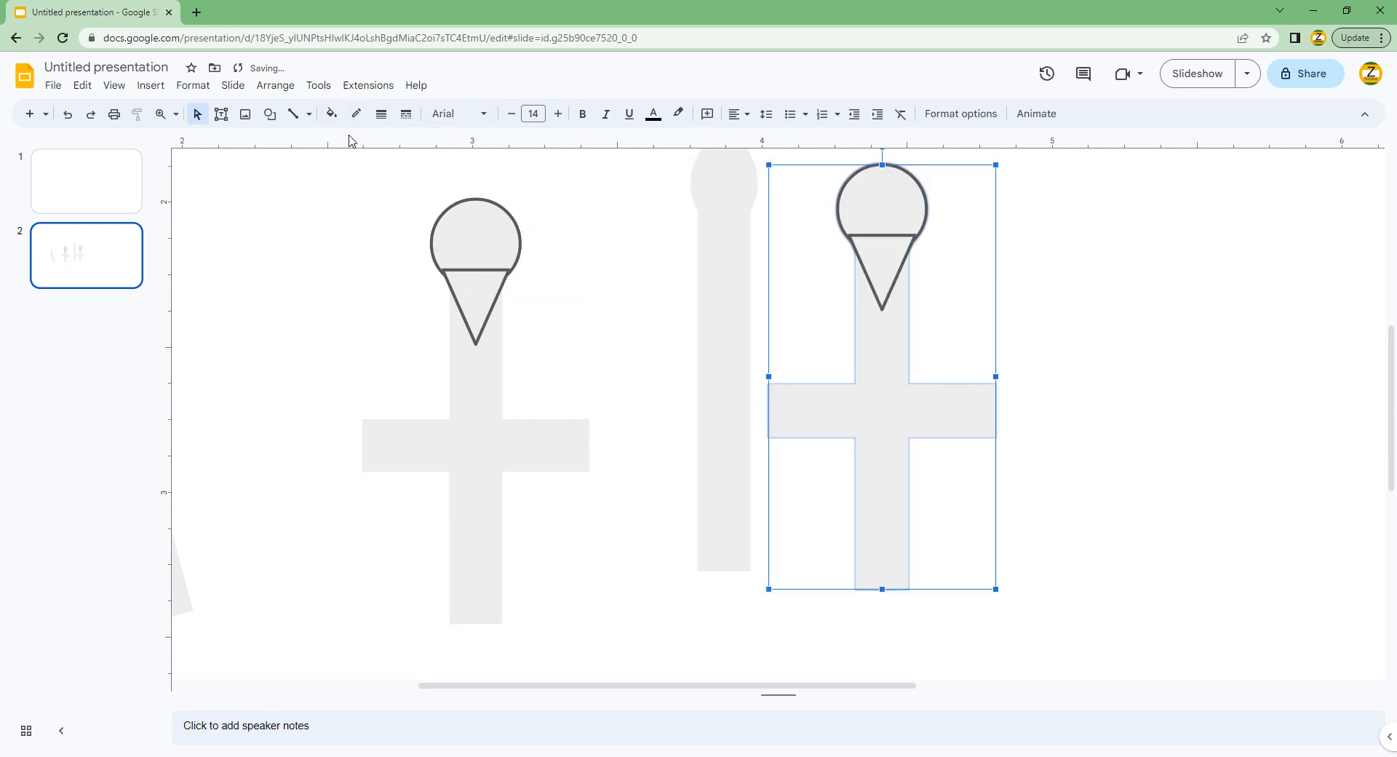
key("alt+Left")
key("alt+Left")
left_click_drag(929, 400, 985, 418)
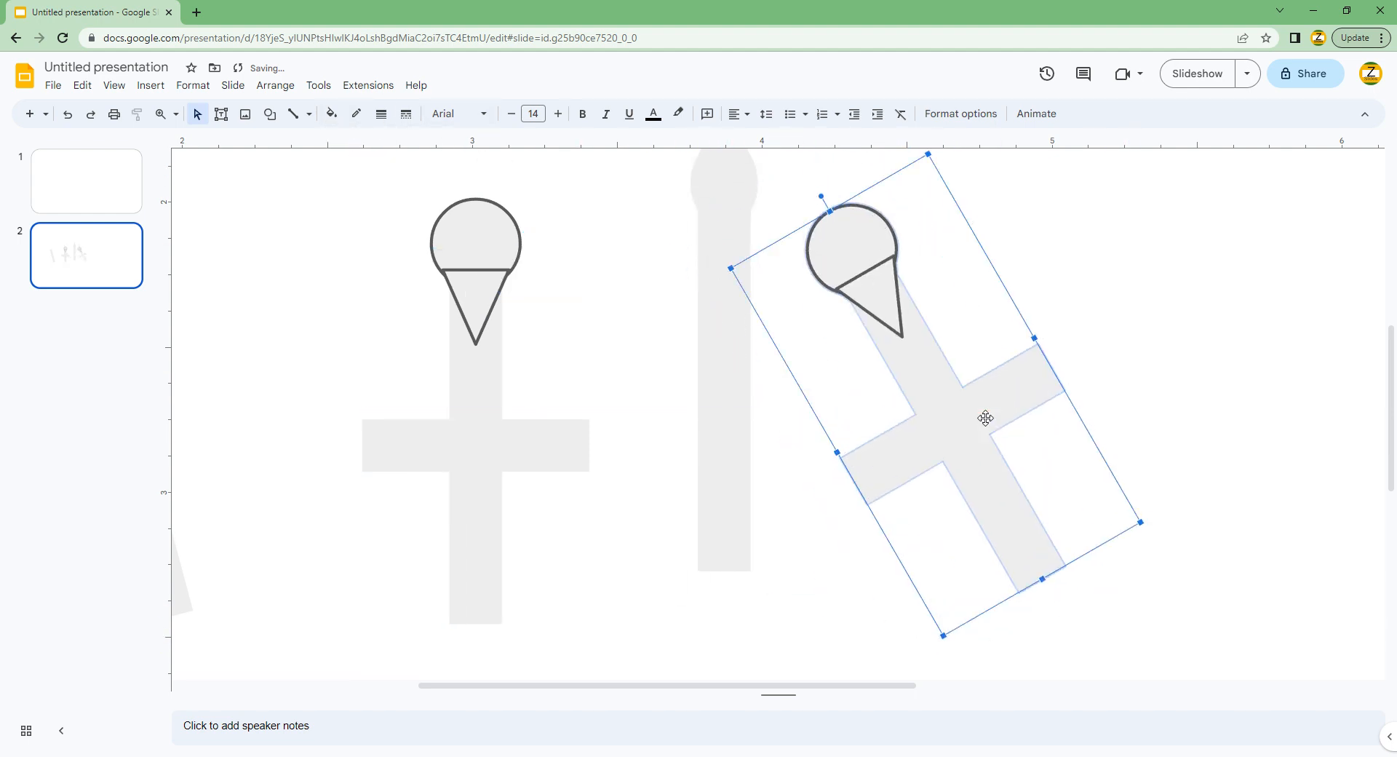
key("alt+Right")
Duplicate the slanted bar beyond the tilted cross, leaning the opposite way, and fit the whole slide in view.
scroll(371, 446, "left", 3)
left_click_drag(362, 445, 1260, 417)
key("ctrl+d")
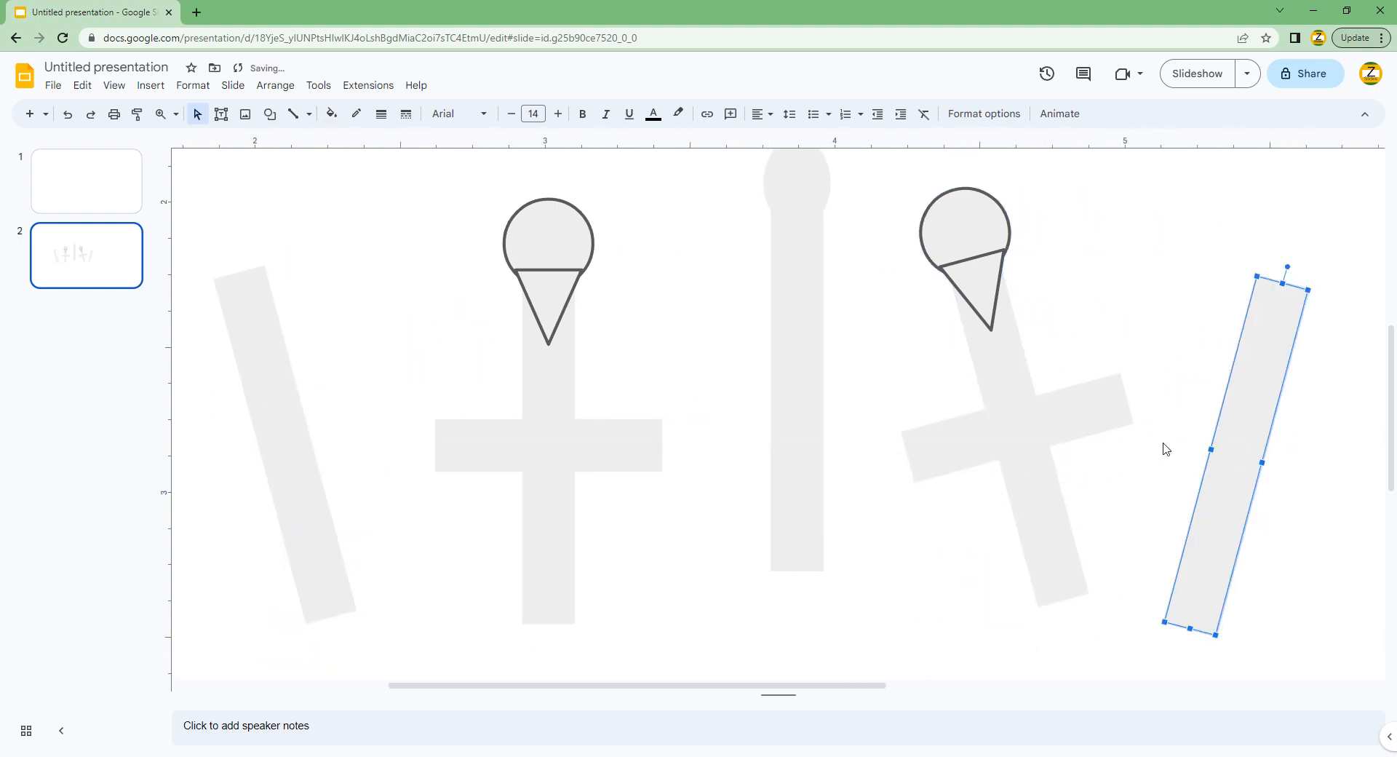
left_click(176, 114)
left_click(186, 135)
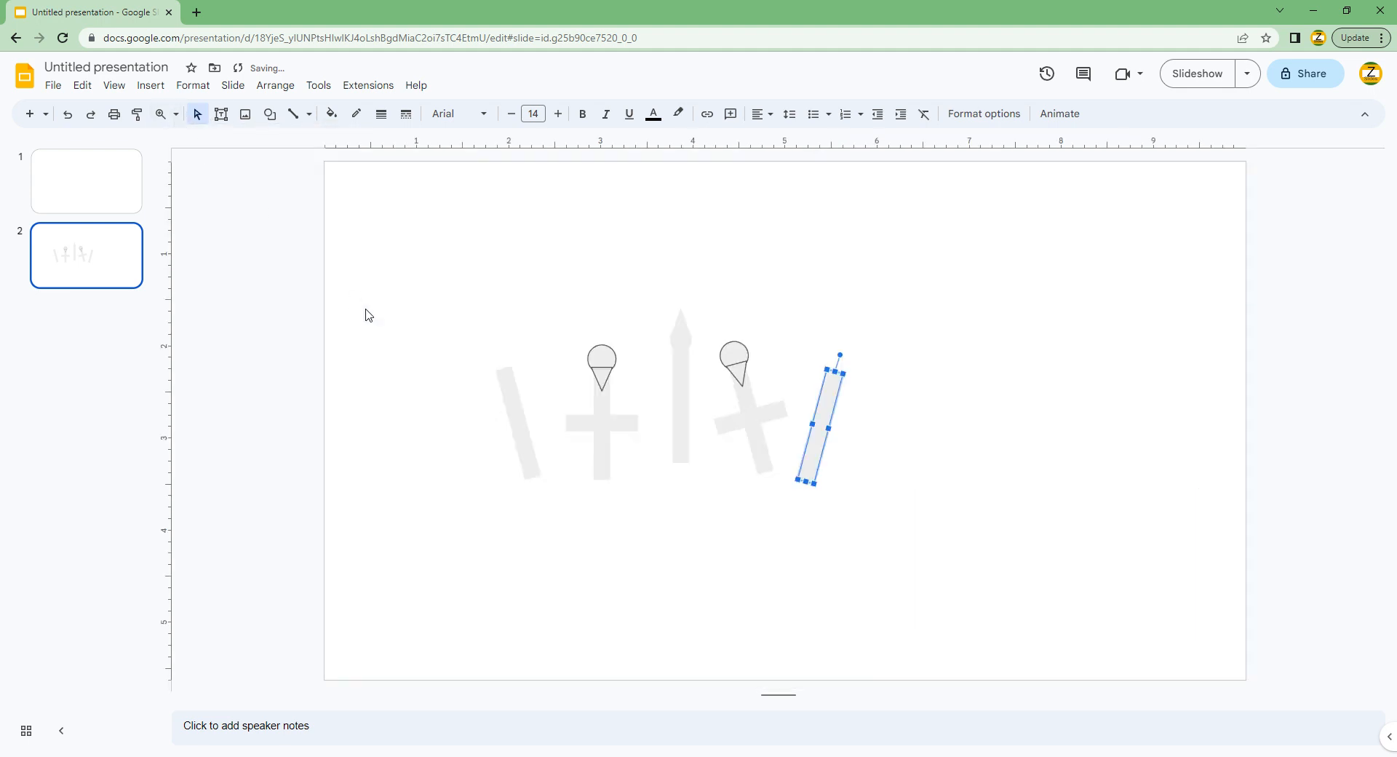
mouse_move(396, 339)
left_mouse_down()
mouse_move(570, 414)
mouse_move(898, 495)
left_mouse_up()
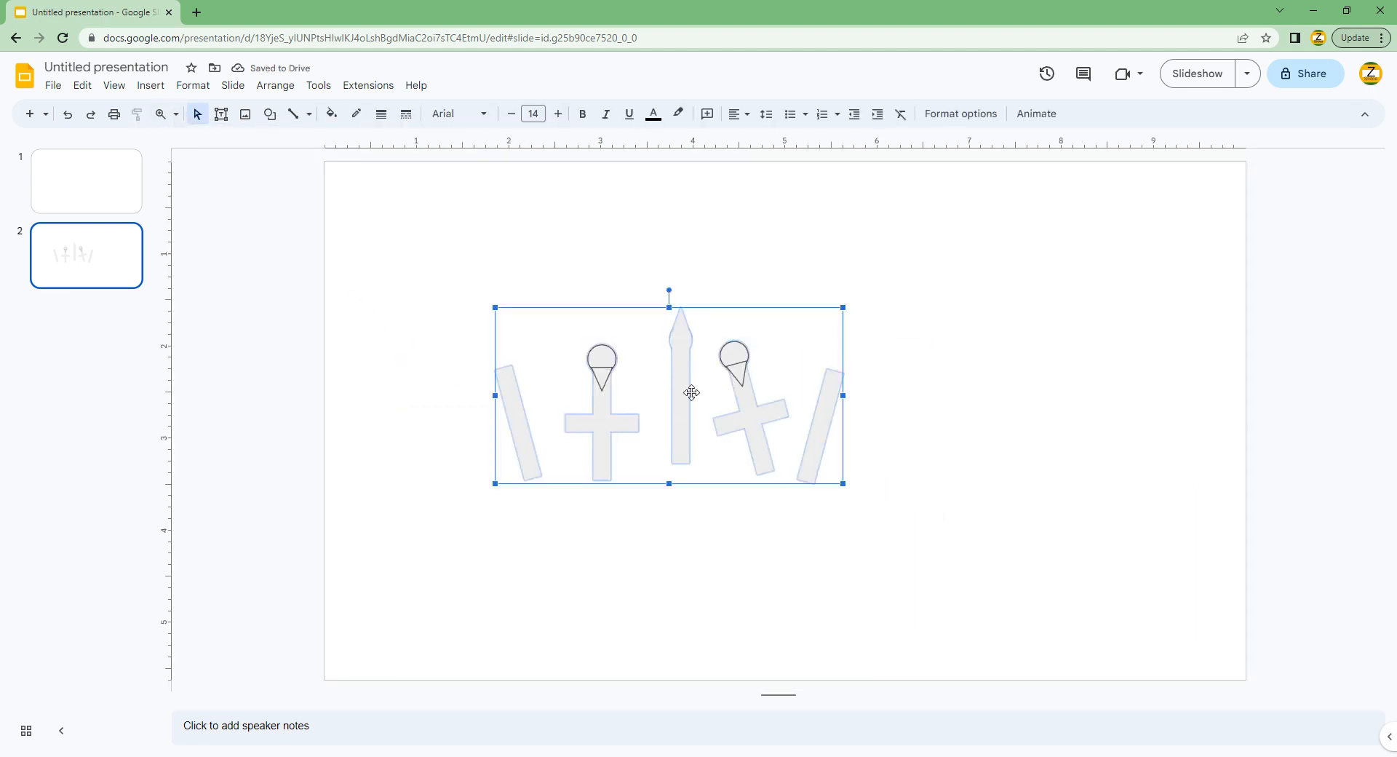
right_click(691, 393)
left_click(665, 580)
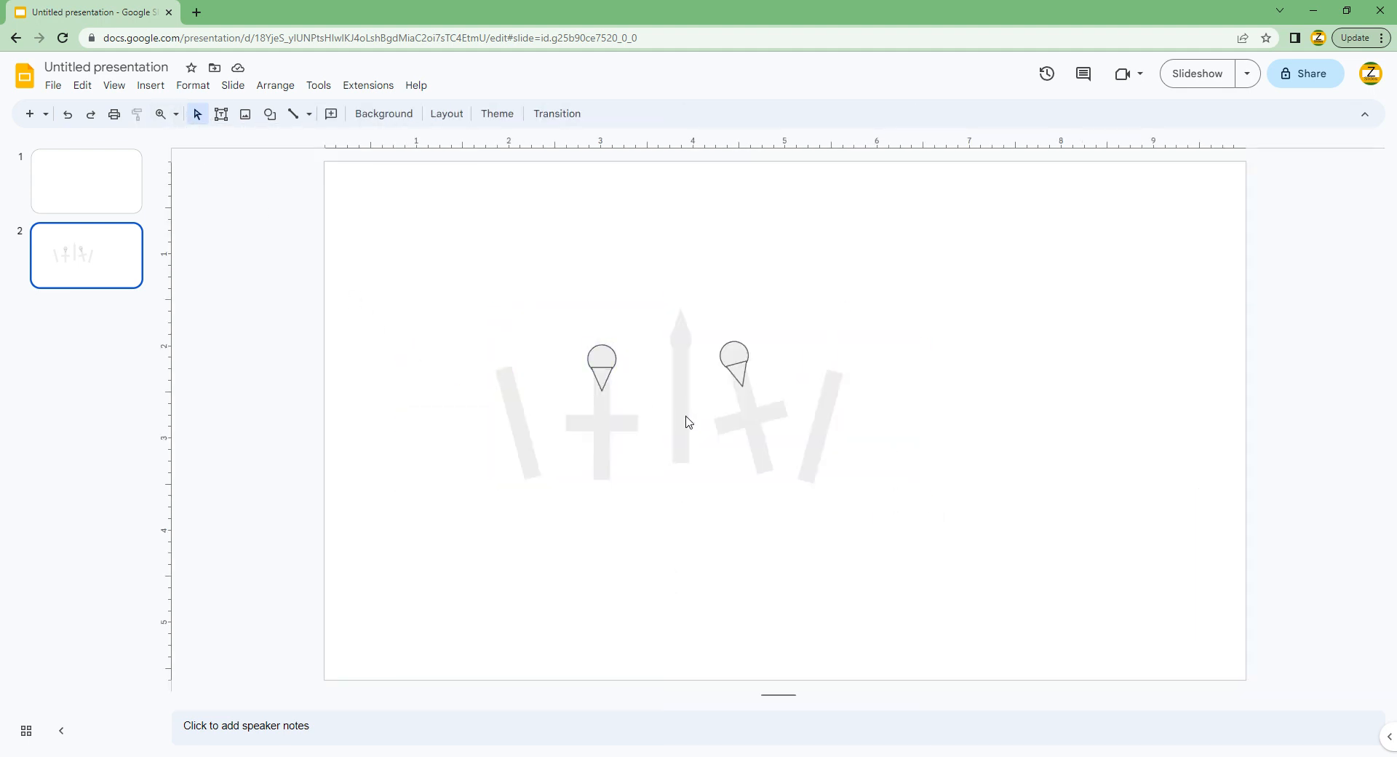
Duplicate the spear, place the copy outside the first slanted bar, and rotate it to lean slightly clockwise.
left_click(687, 422)
mouse_move(671, 437)
left_mouse_down()
mouse_move(693, 440)
mouse_move(509, 447)
mouse_move(486, 465)
left_mouse_up()
key("alt+Right")
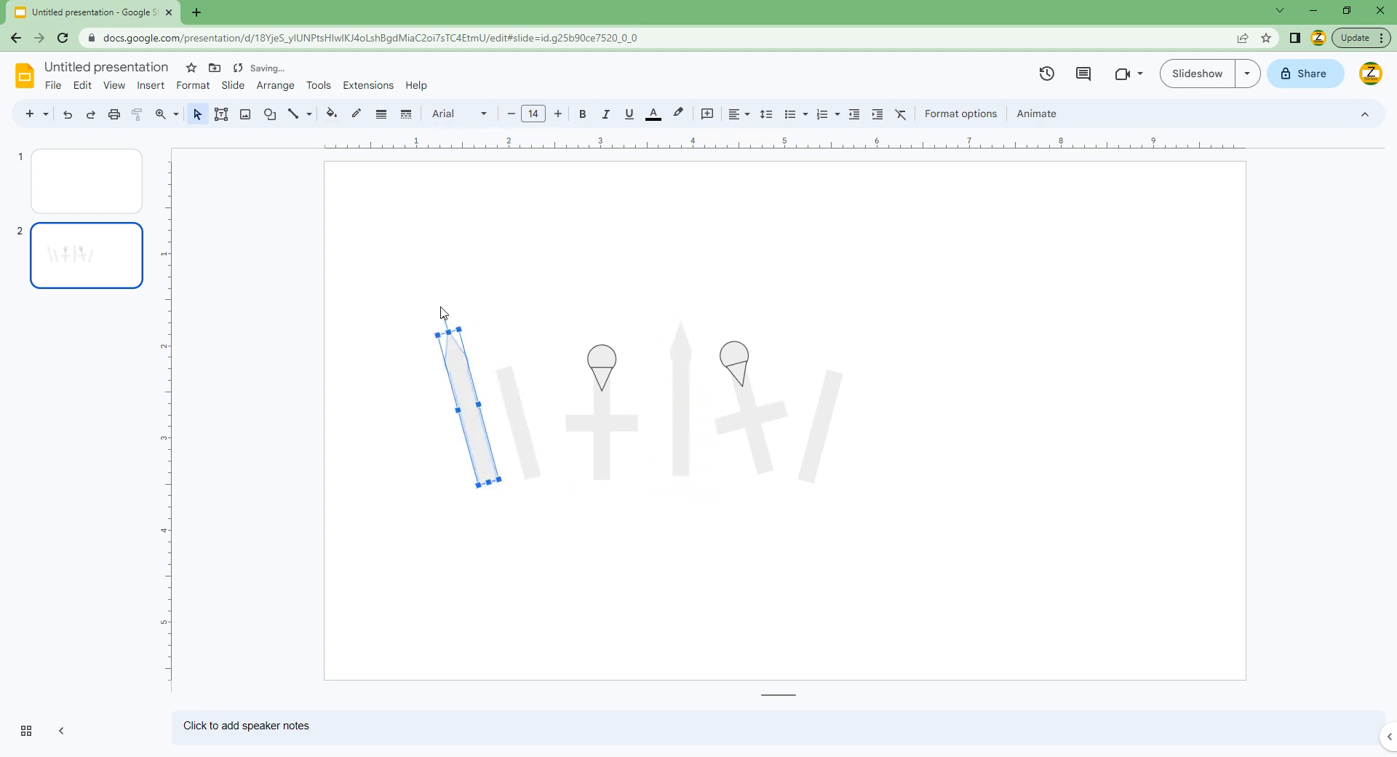
left_click_drag(457, 326, 477, 353)
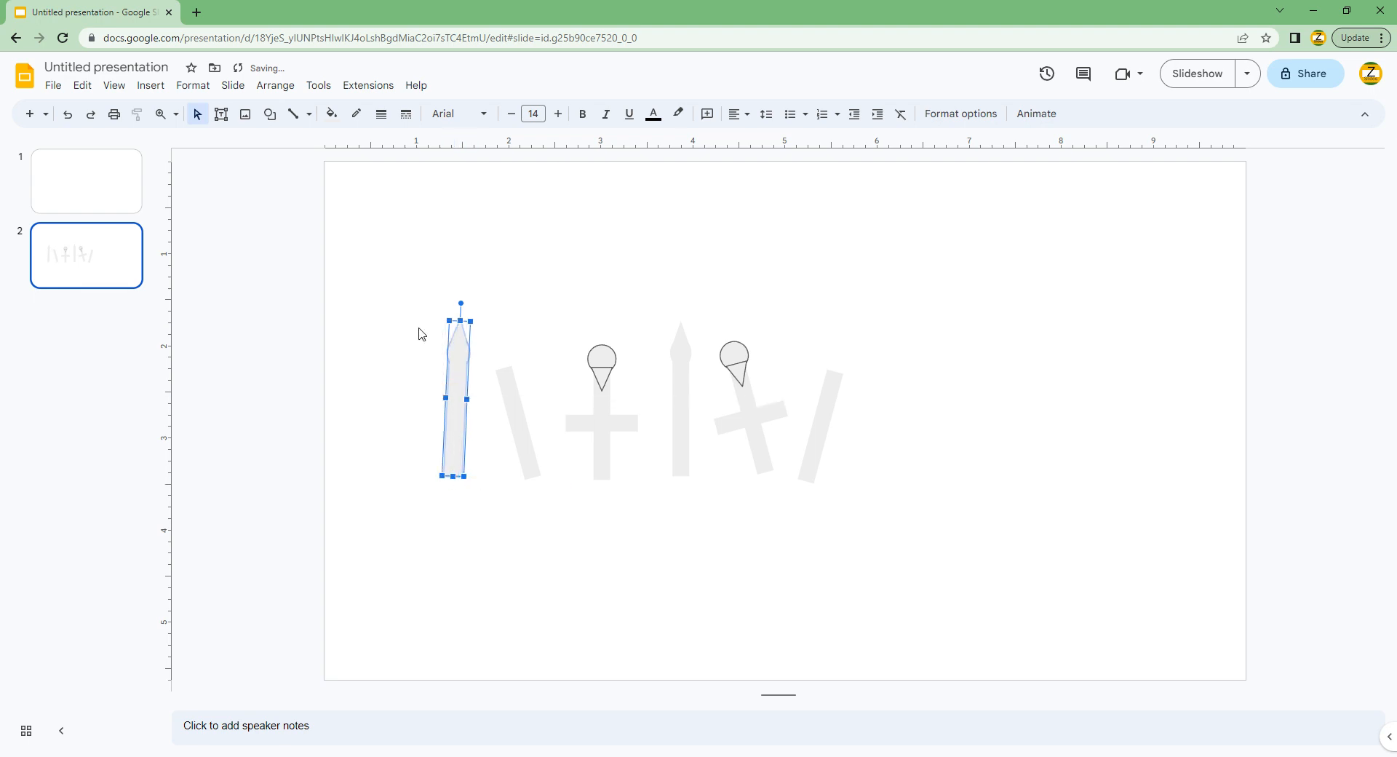
Group all the bars, crosses and spears on slide 2 into one object.
left_click_drag(404, 327, 1003, 518)
right_click(767, 424)
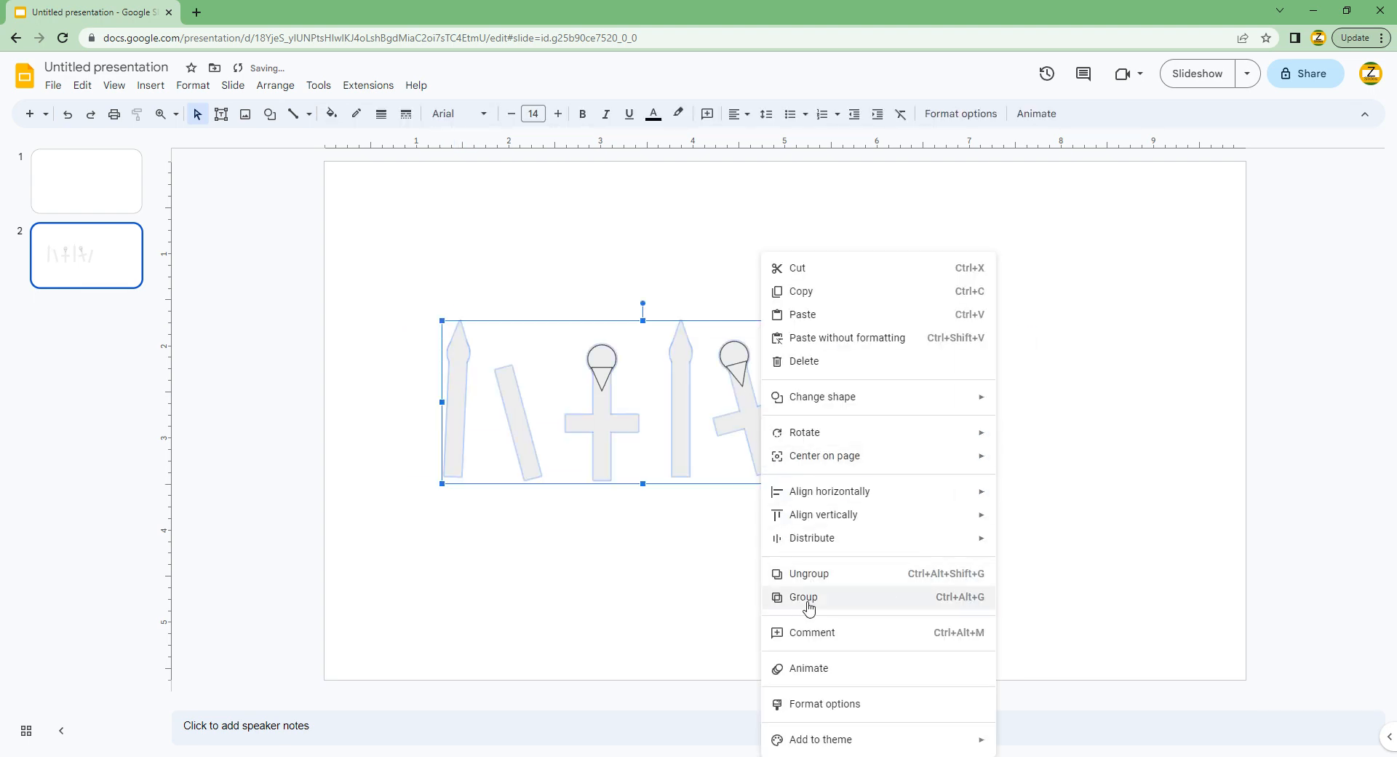
left_click(771, 597)
Delete the title and subtitle placeholders from slide 1.
left_click(134, 196)
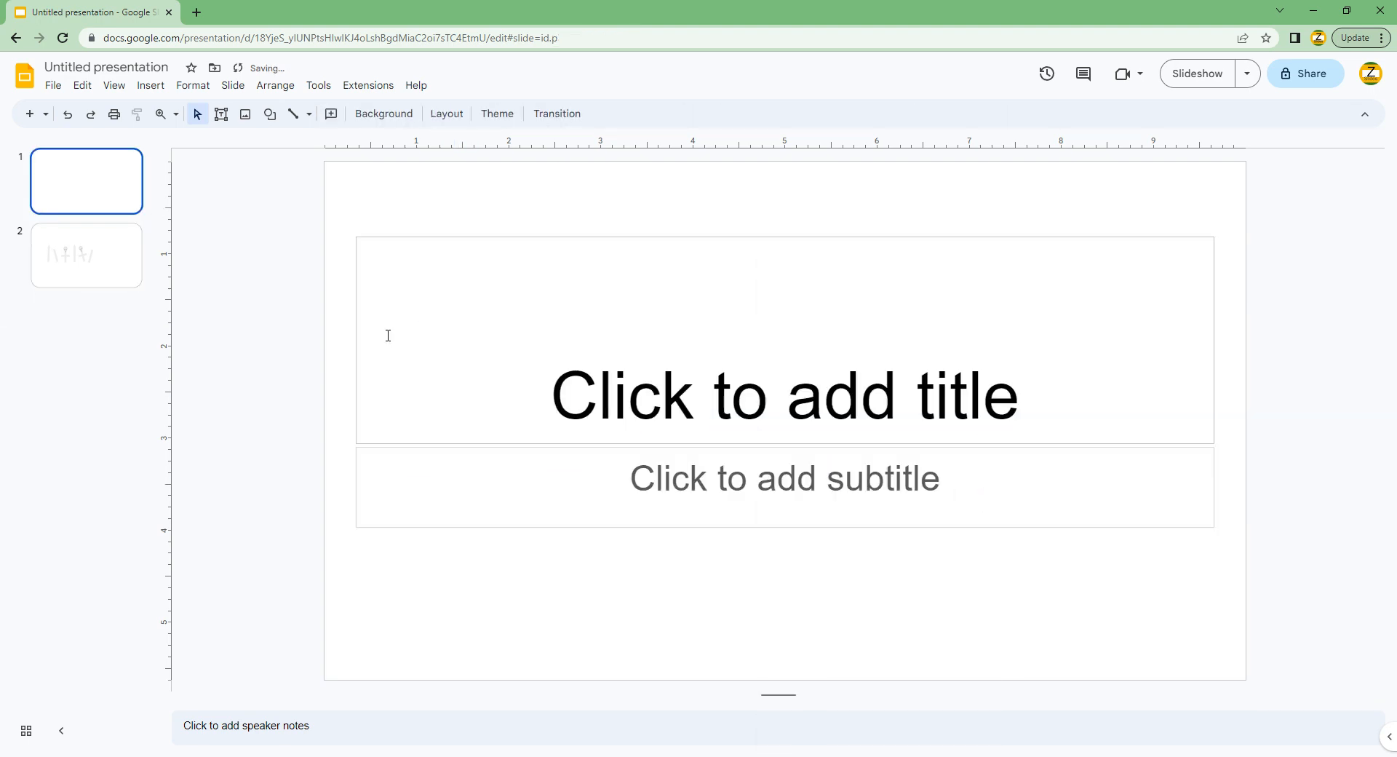
left_click_drag(347, 190, 434, 443)
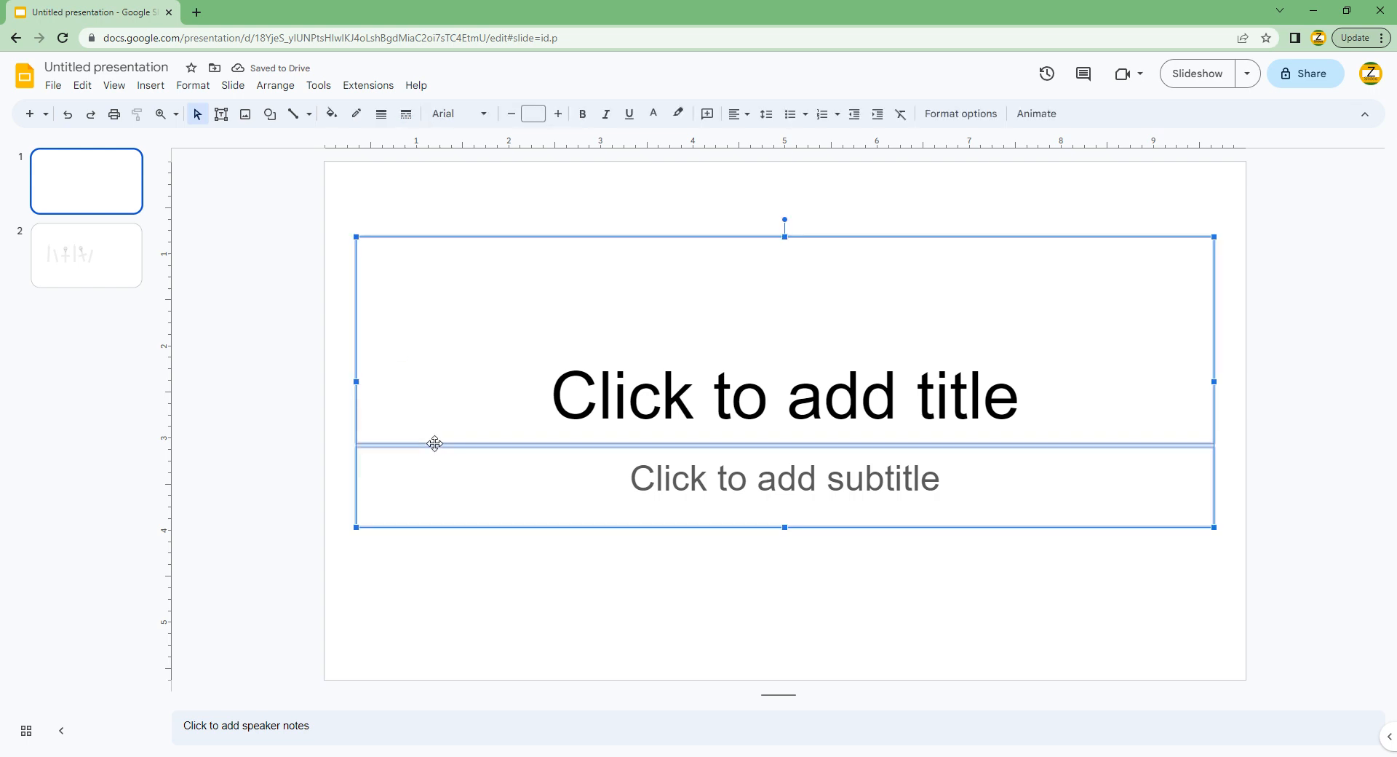
key("Delete")
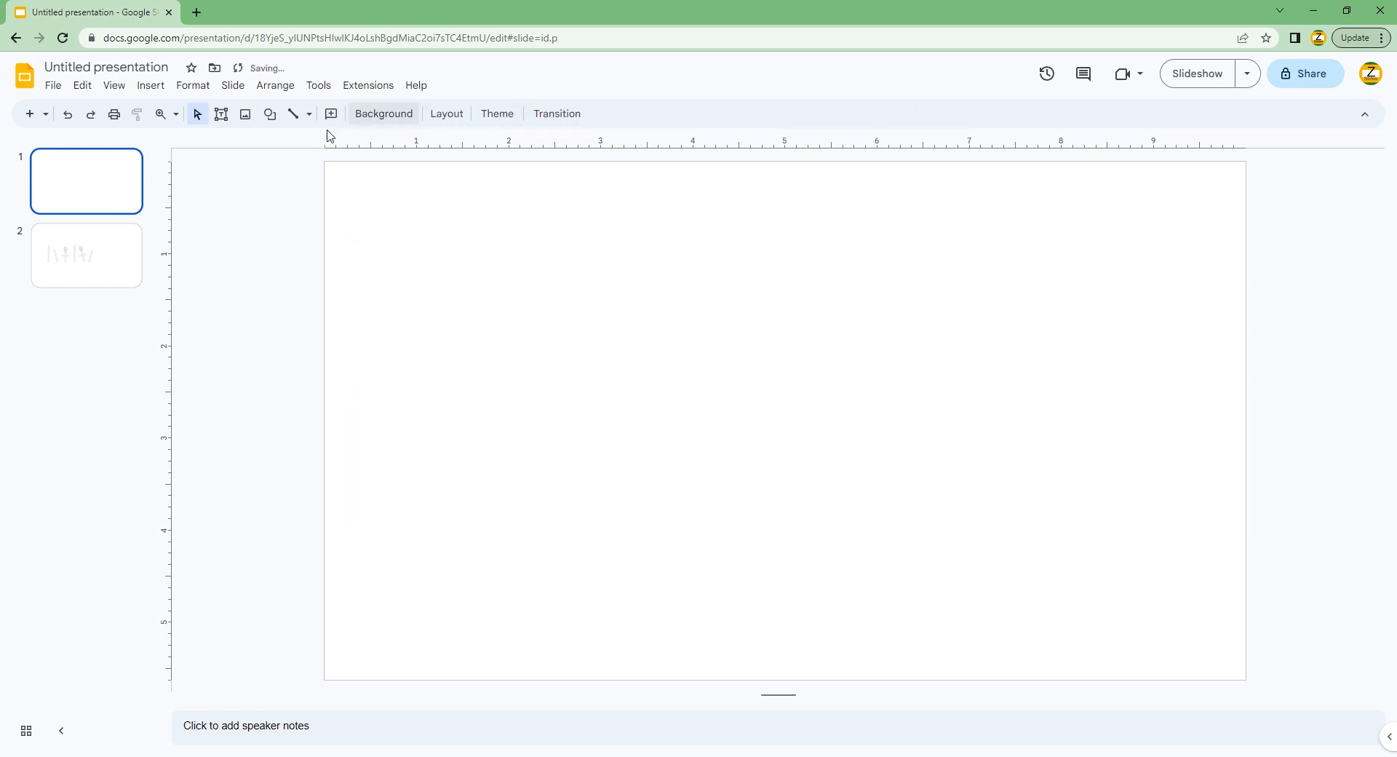
Start a custom linear gradient for slide 1's background, with black as the first stop and orange as the last stop.
left_click(386, 114)
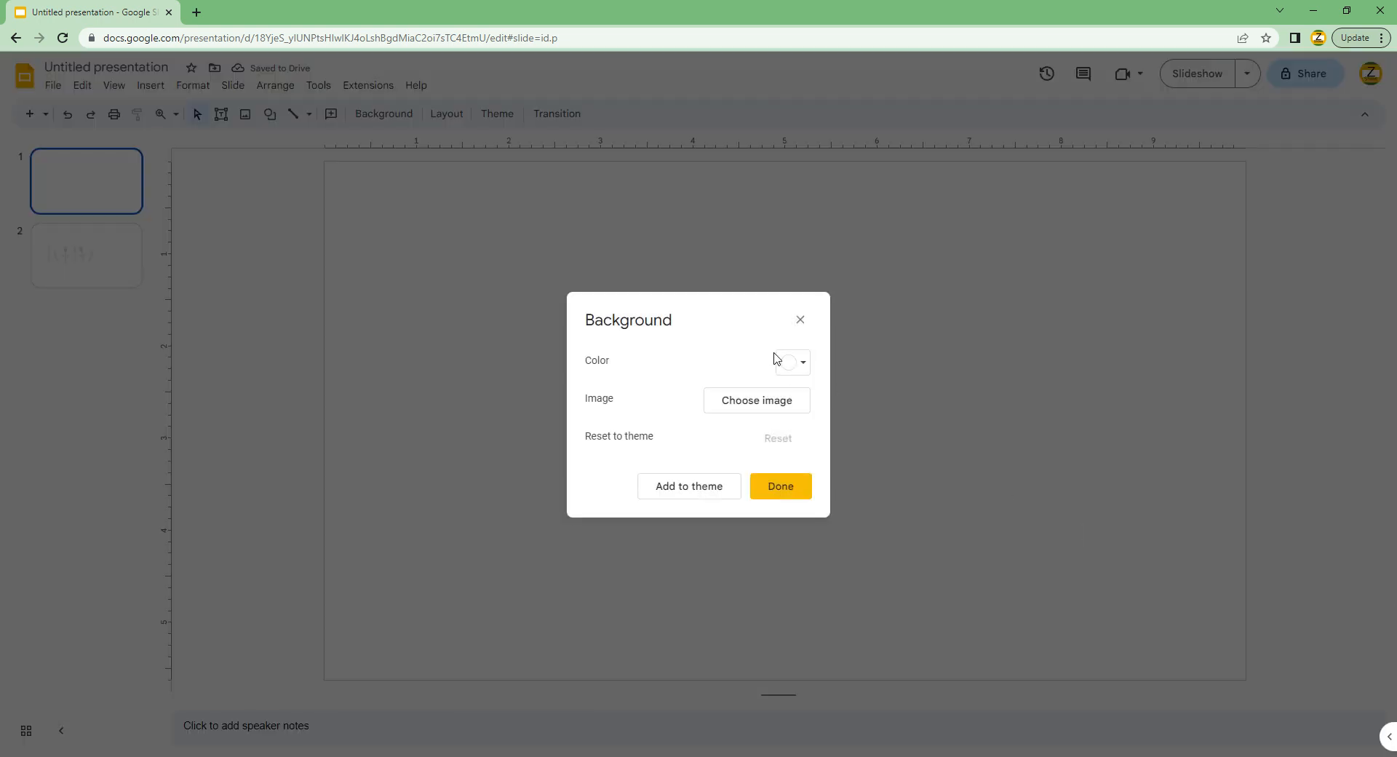
left_click(803, 363)
left_click(883, 394)
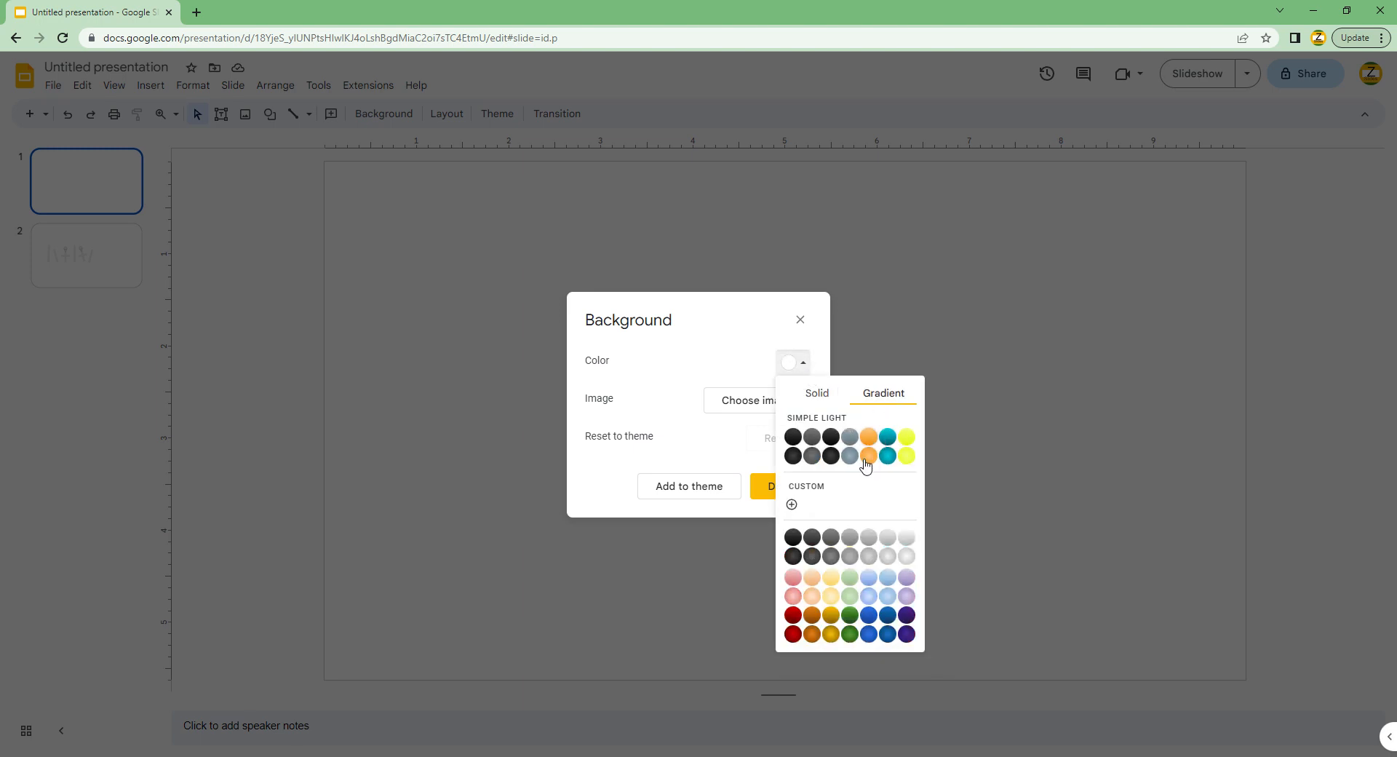
left_click(792, 504)
left_click(689, 411)
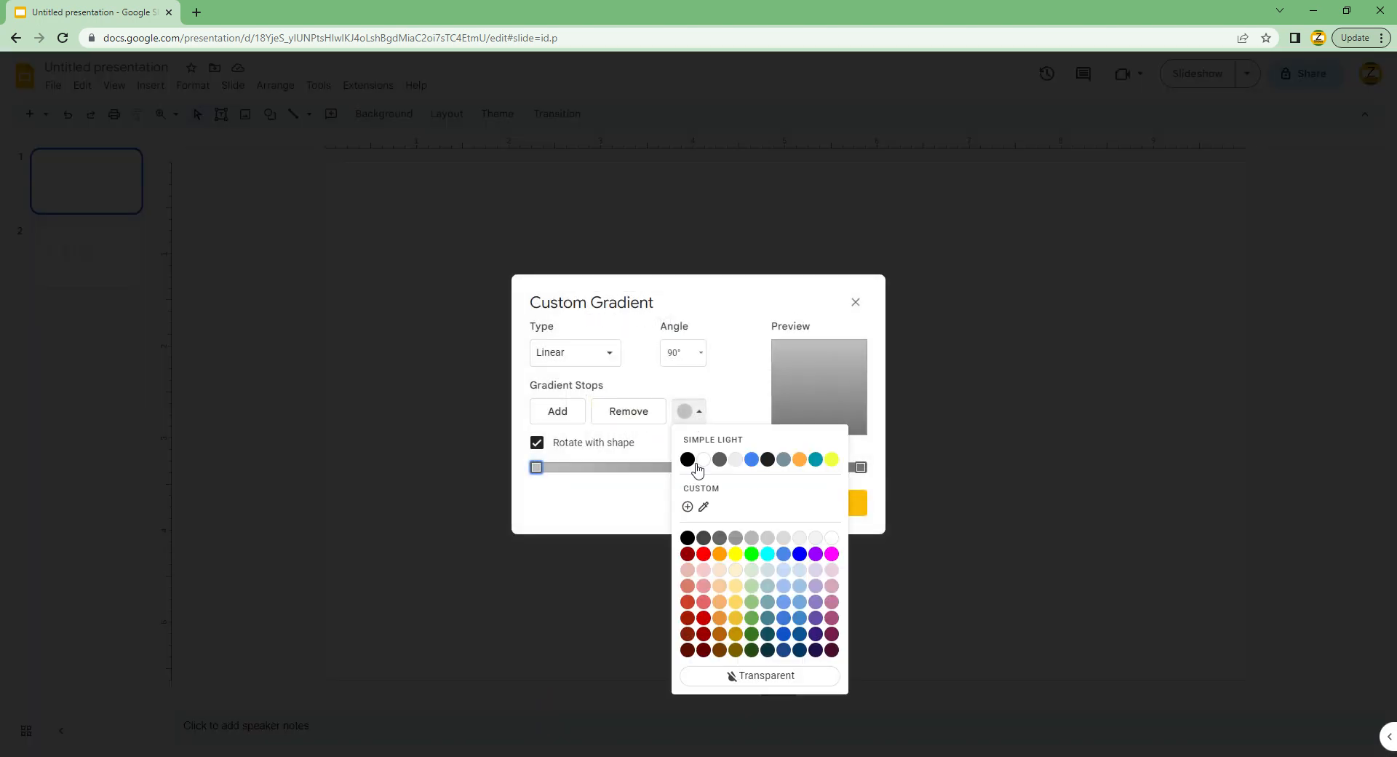
left_click(691, 538)
left_click(861, 466)
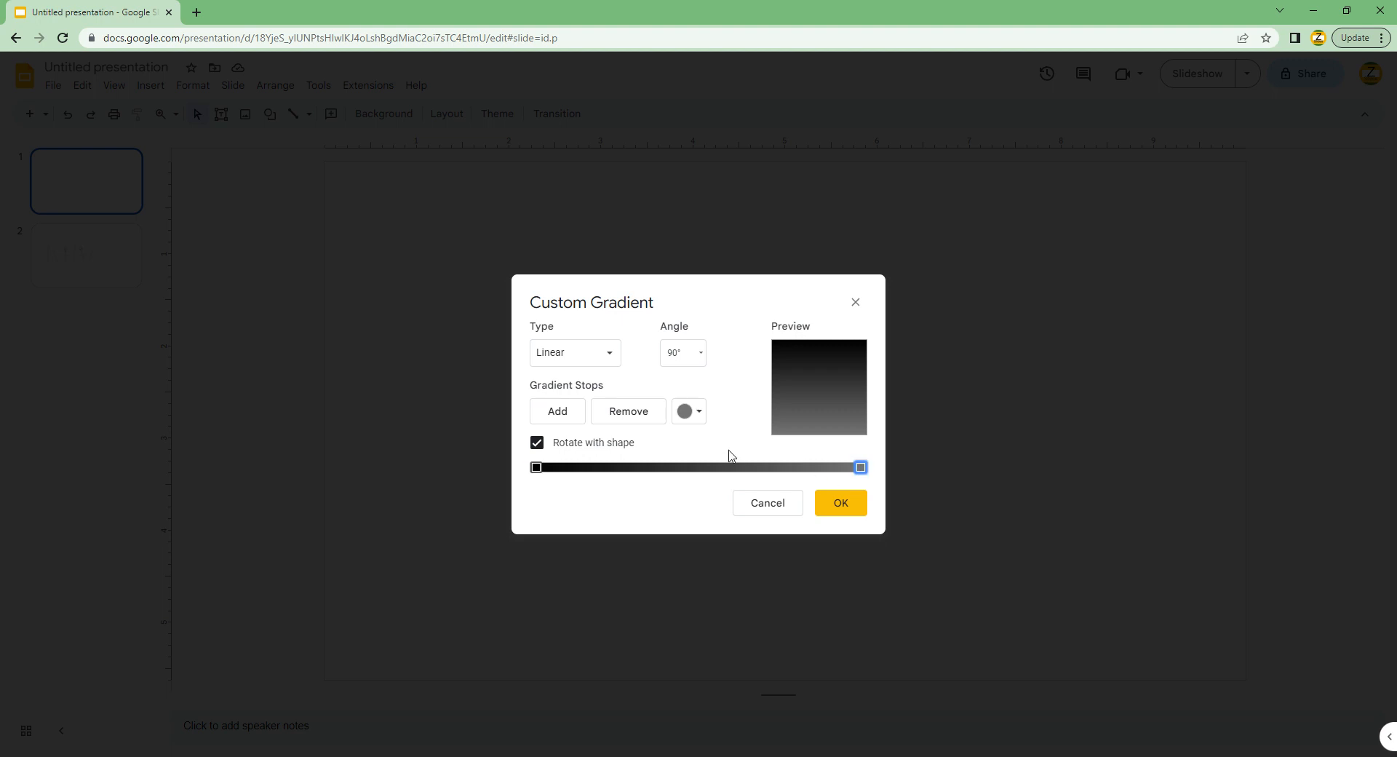
left_click(710, 418)
left_click(720, 556)
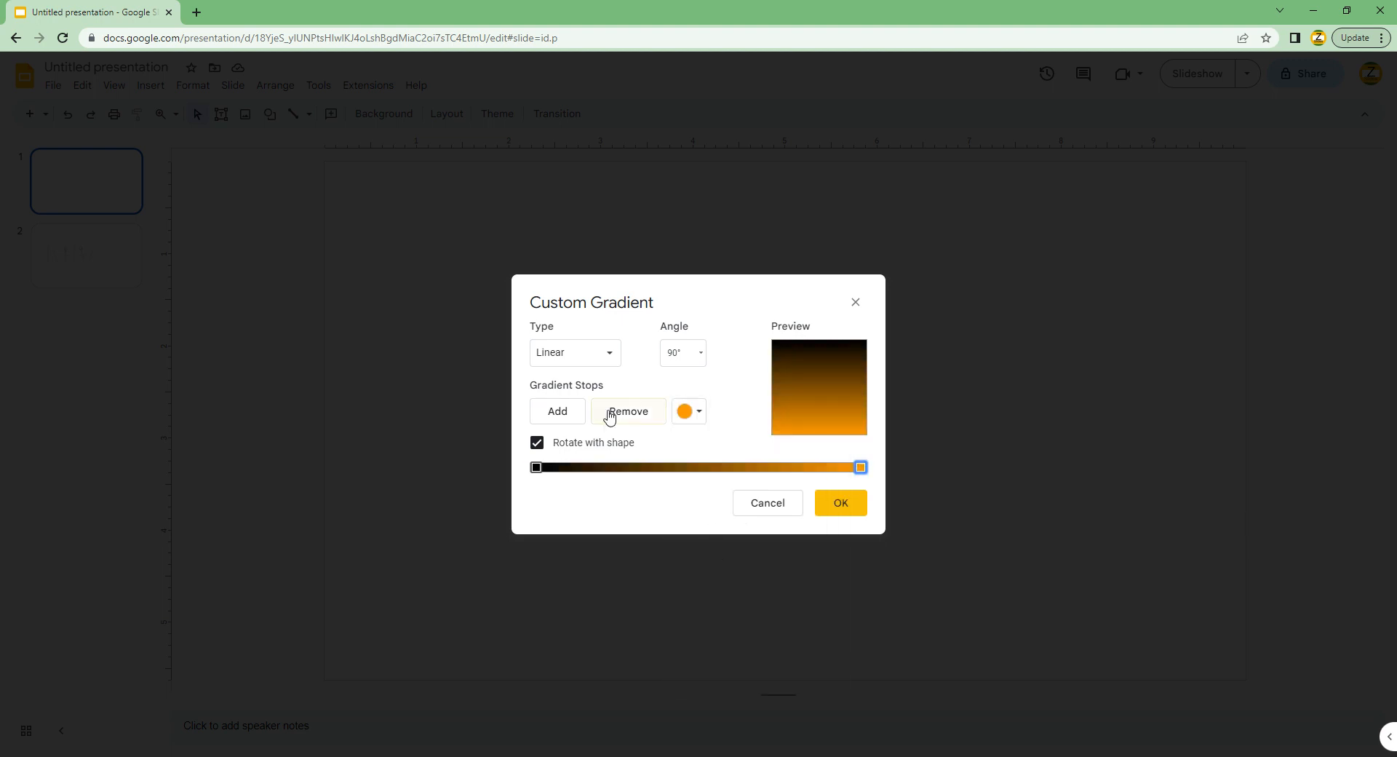
Add an orange gradient stop about one third along from the black end, and apply the gradient to slide 1's background.
left_click(570, 420)
left_click_drag(700, 469, 646, 460)
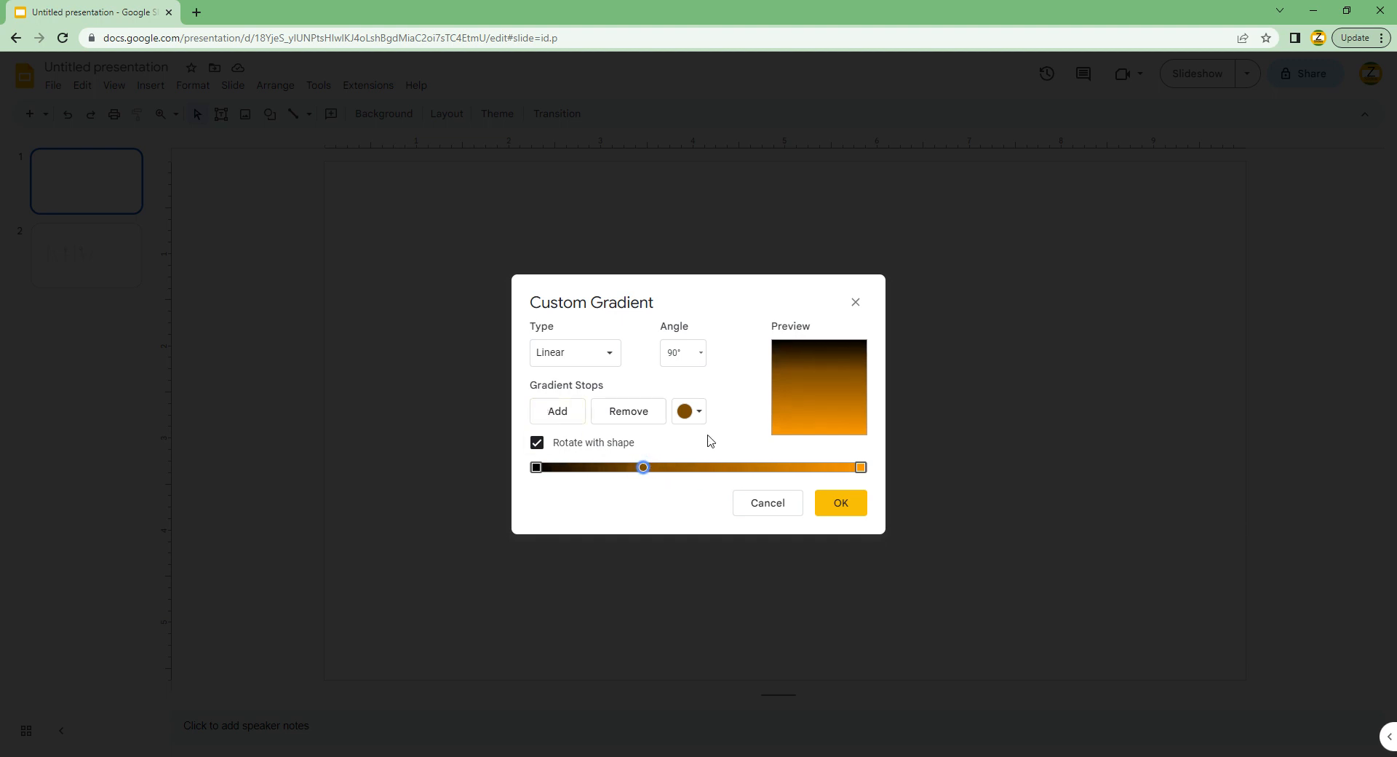
left_click(690, 414)
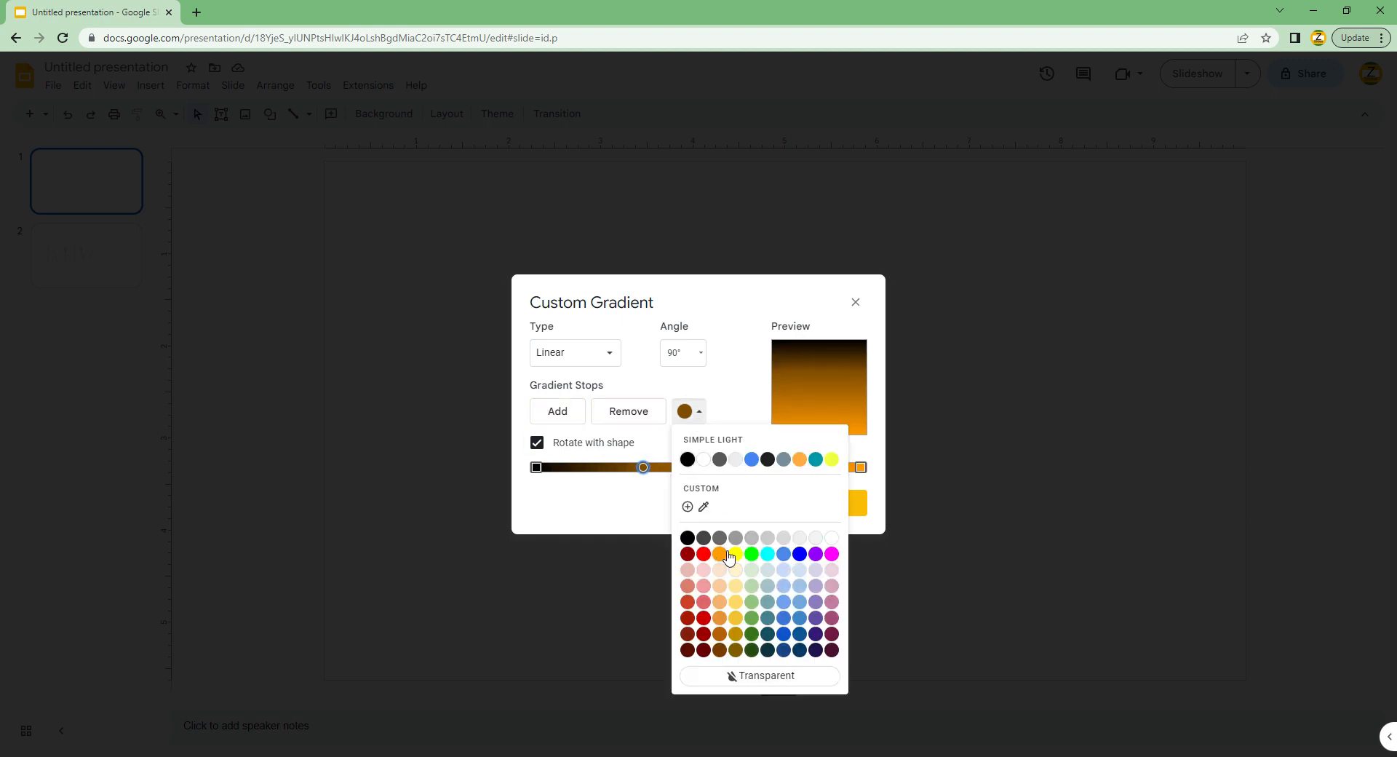
left_click(722, 554)
left_click(837, 502)
left_click(786, 486)
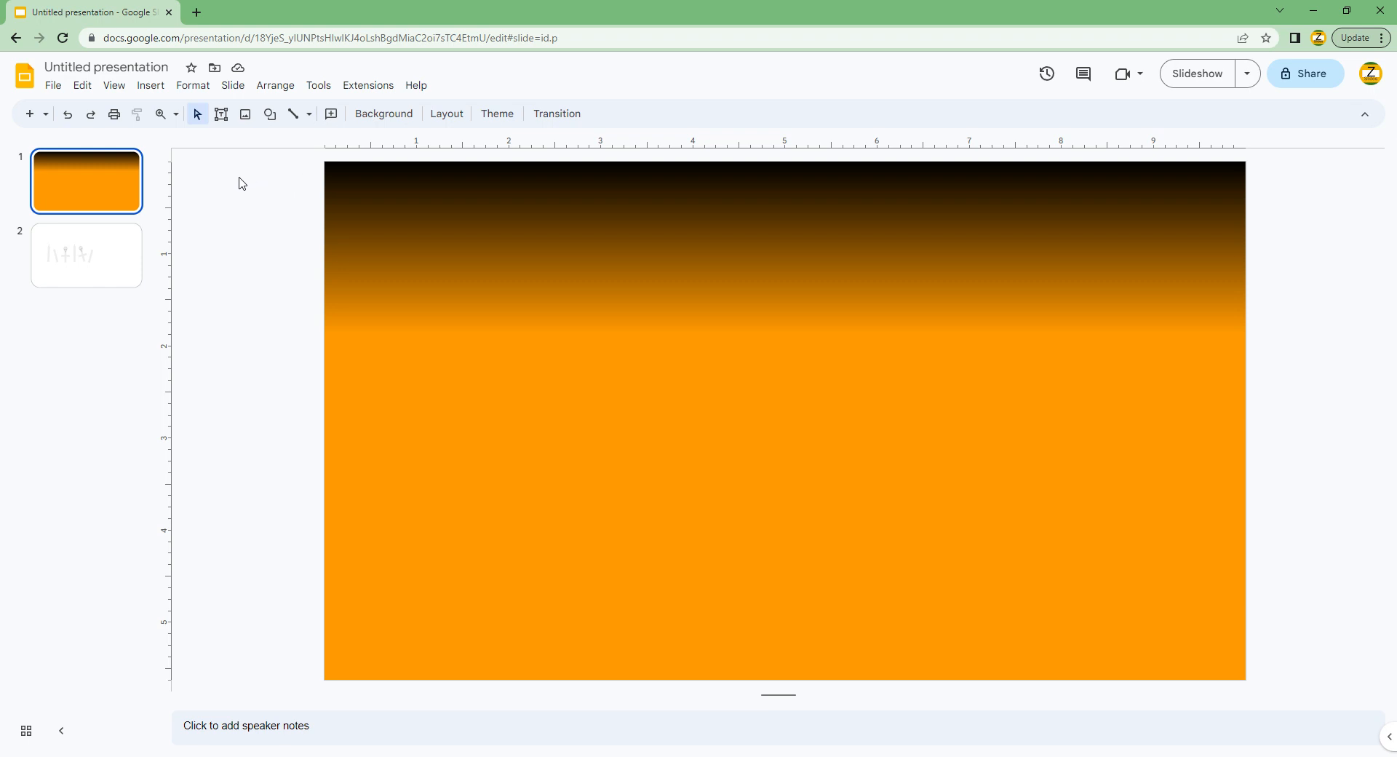
Draw a closed curve as a wavy foreground hill along the slide's bottom edge, extending past both sides.
left_click(308, 113)
left_click(324, 234)
left_click(379, 625)
left_click(601, 605)
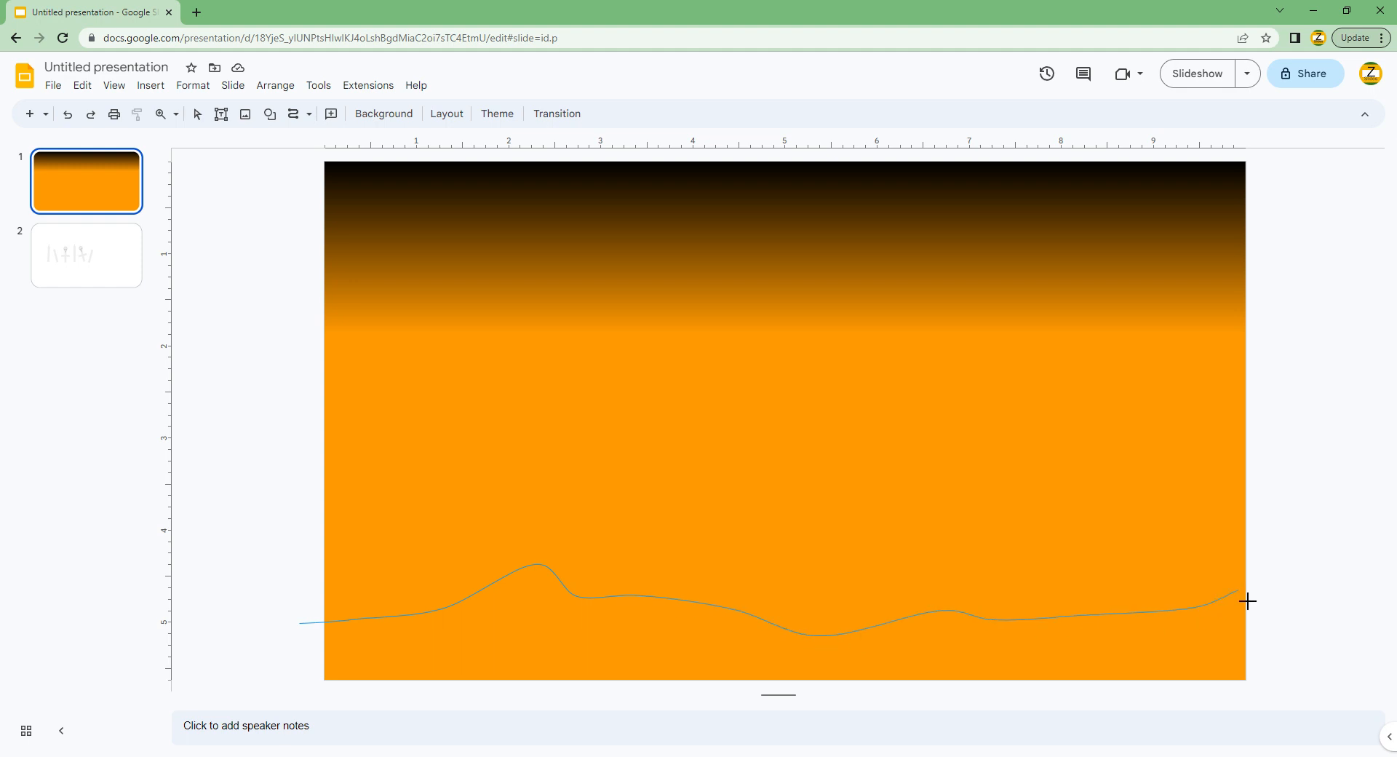
left_click(1280, 609)
left_click(1271, 686)
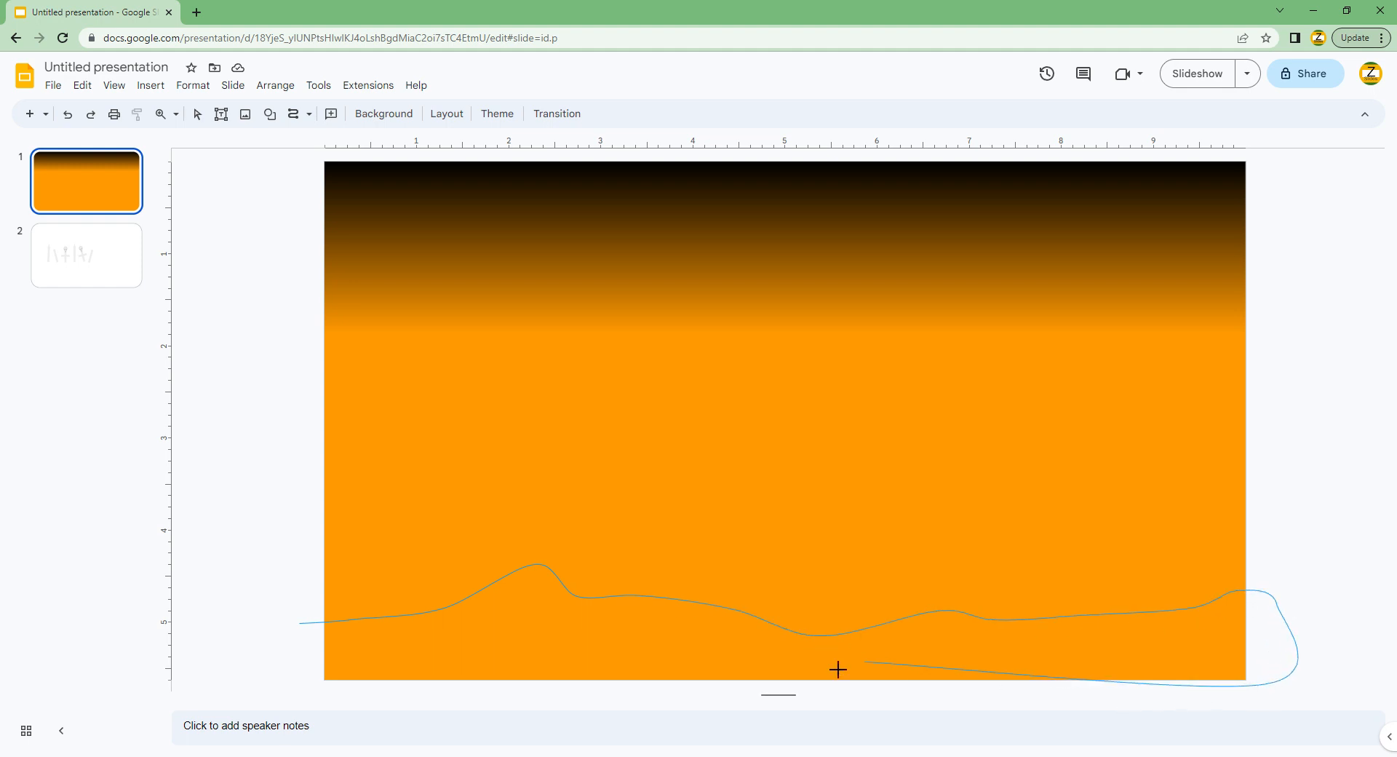
left_click(297, 689)
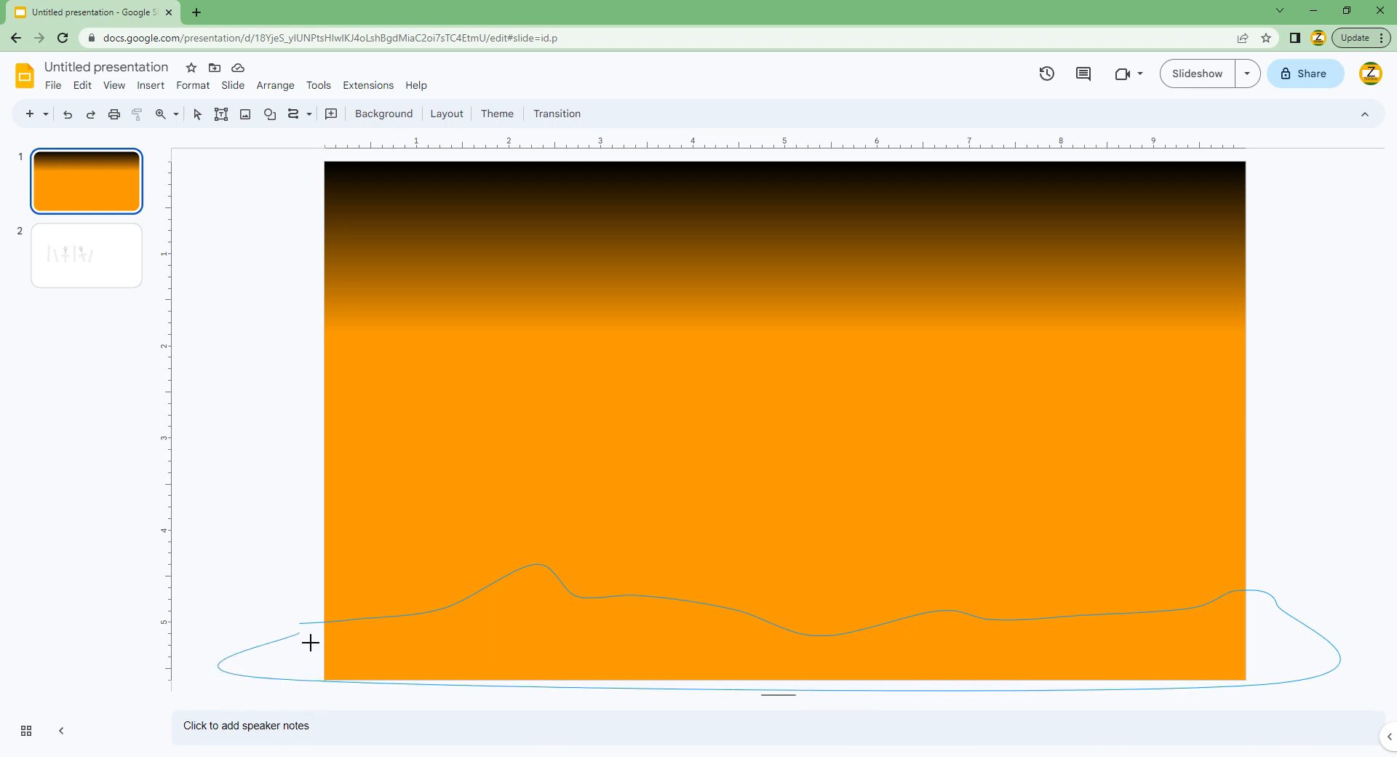
left_click(302, 635)
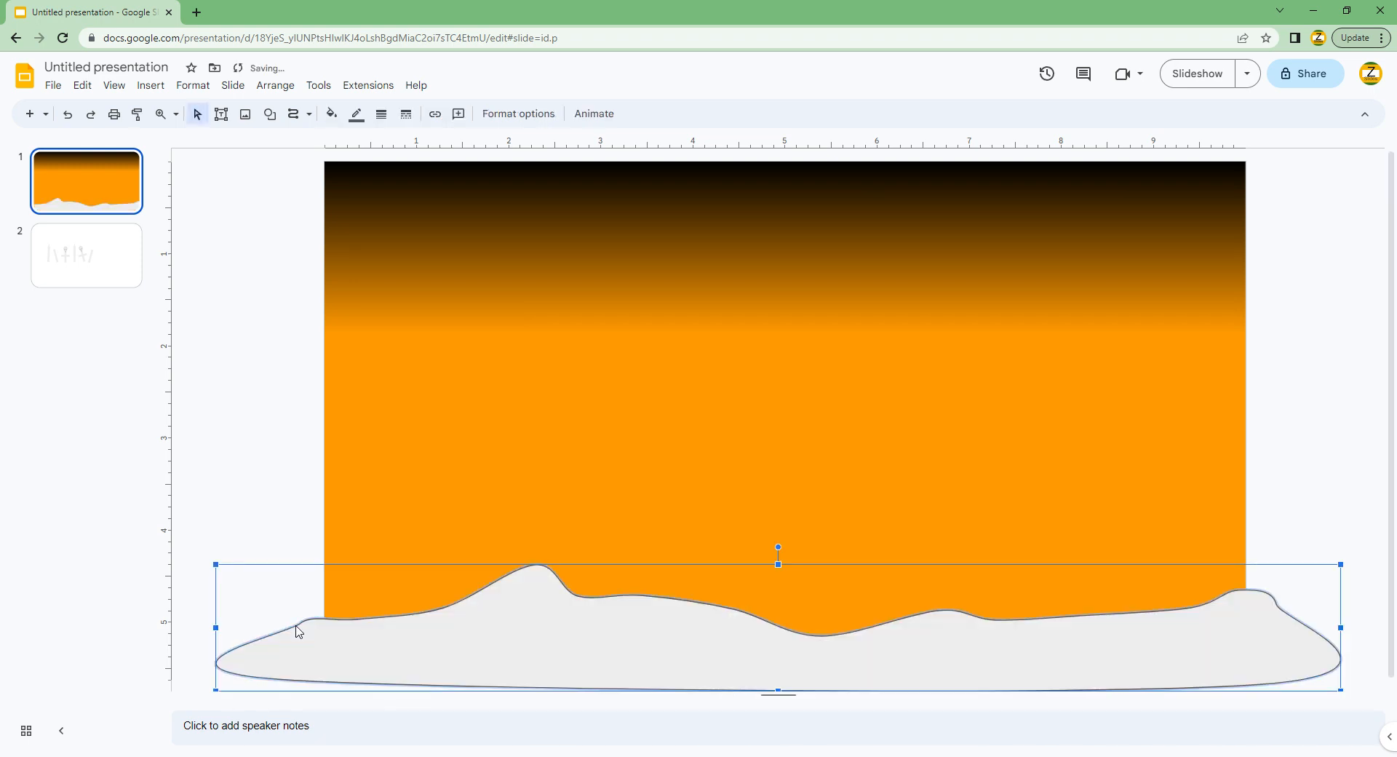
Draw a second, taller closed hill curve across the slide's full width and send it behind the foreground hill.
left_click(293, 114)
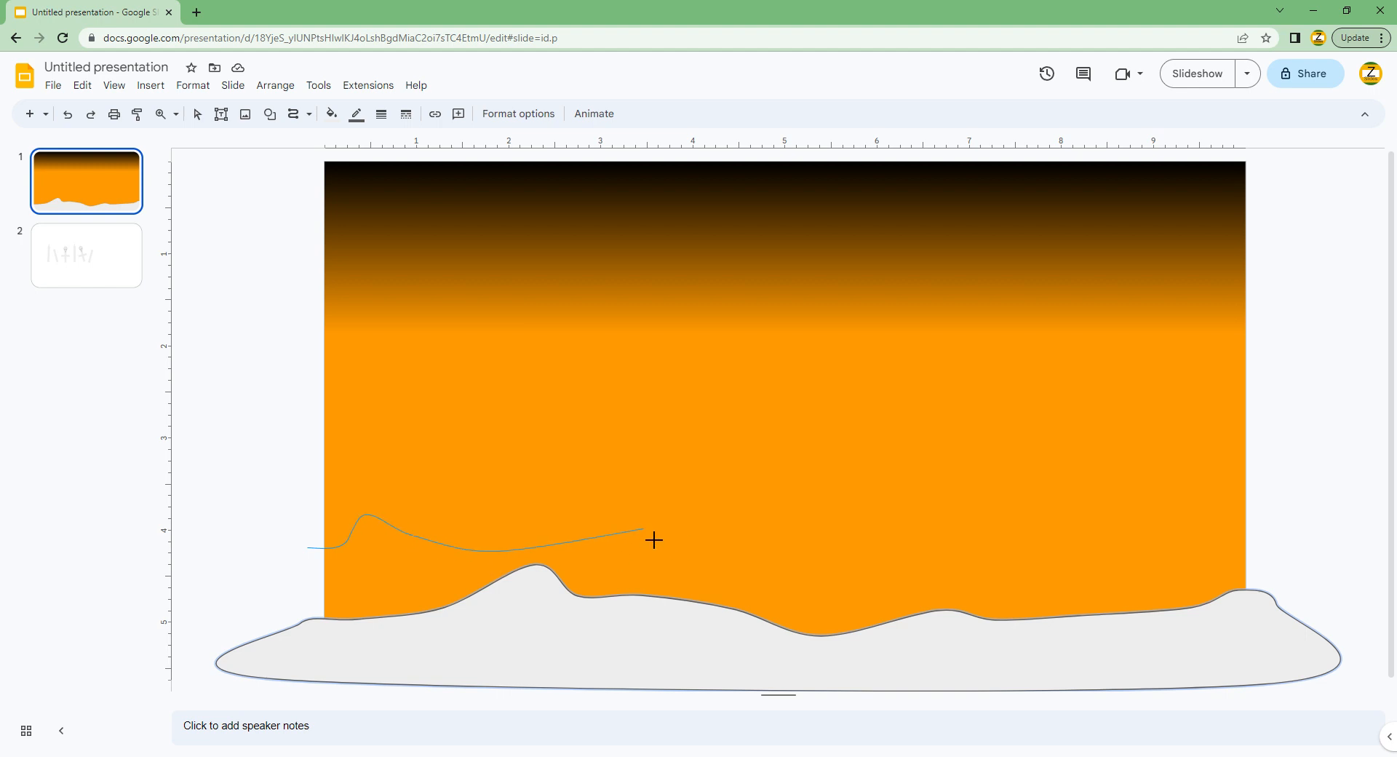
left_click(885, 623)
left_click(1280, 557)
left_click(1373, 683)
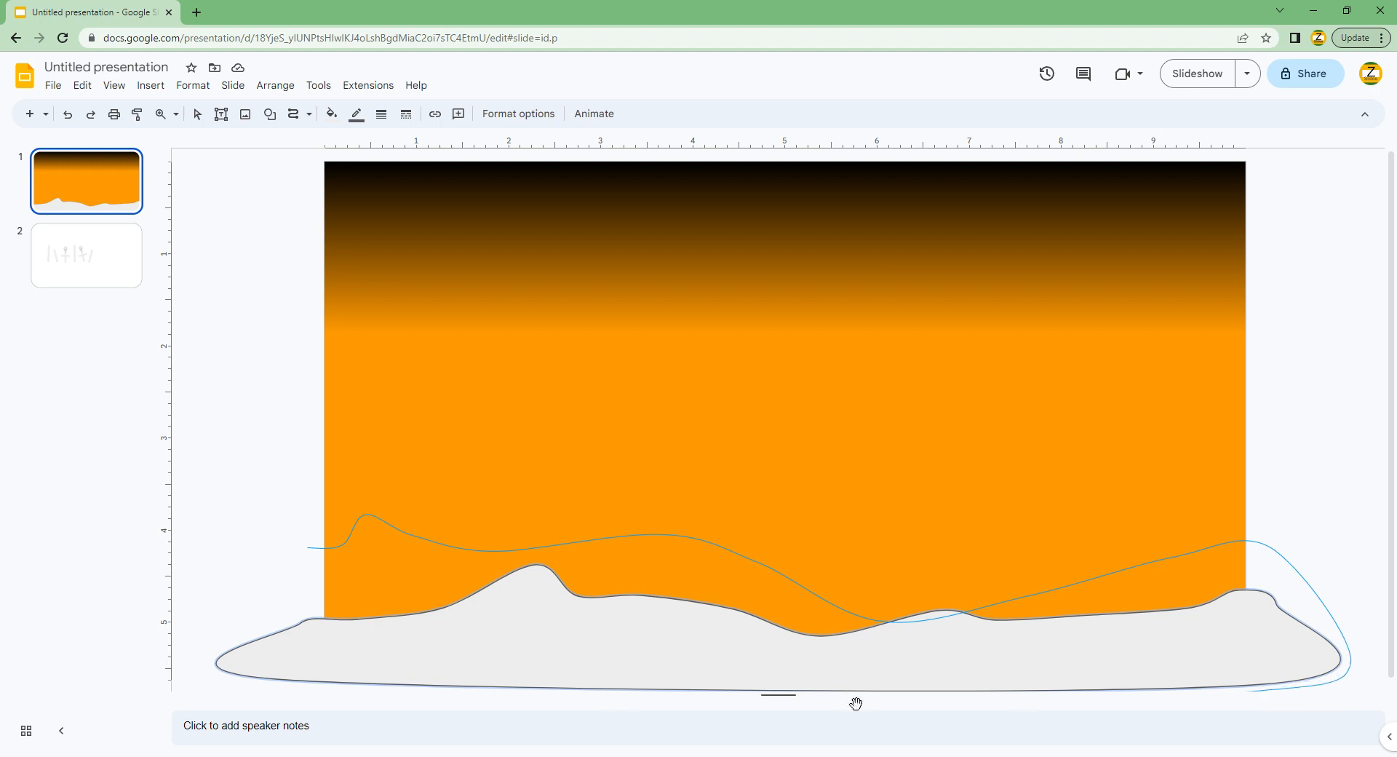
left_click(238, 692)
left_click(304, 554)
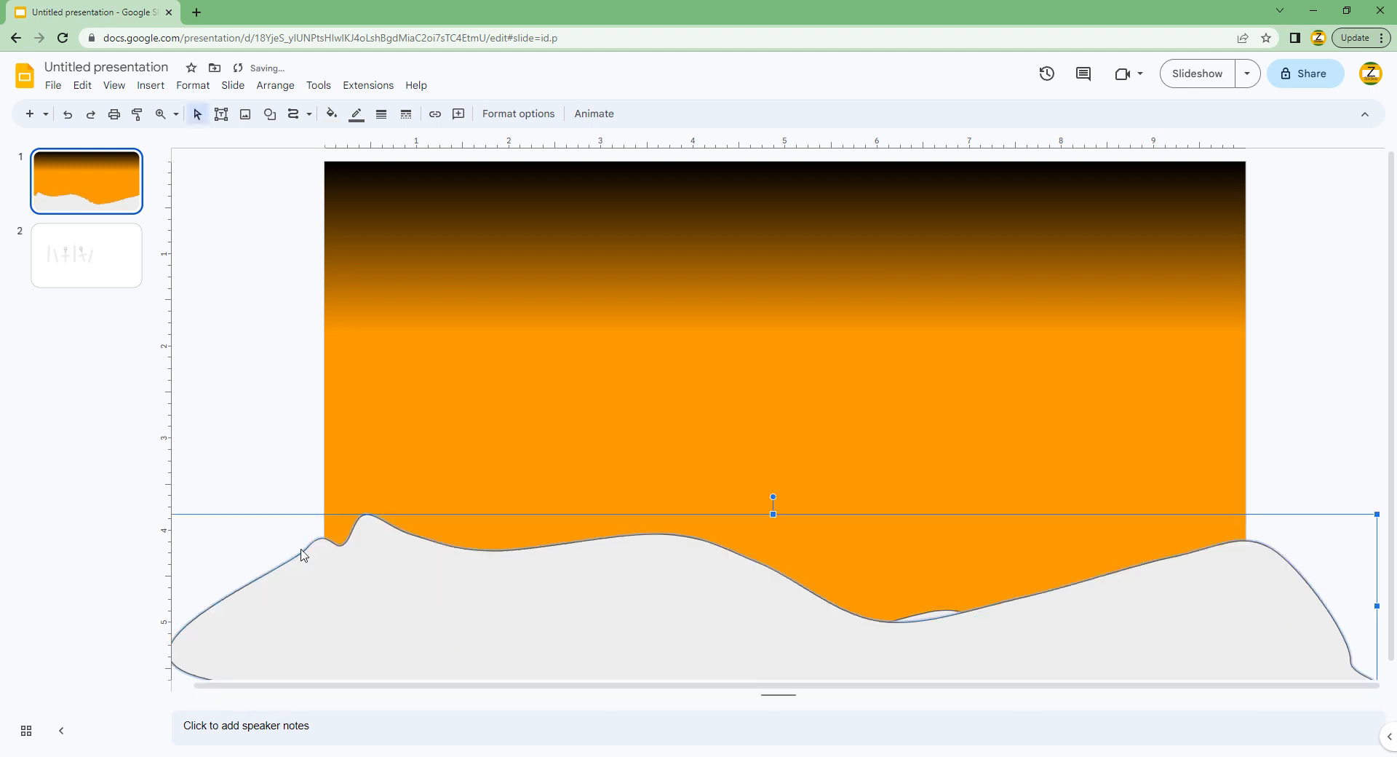
key("ctrl+Down")
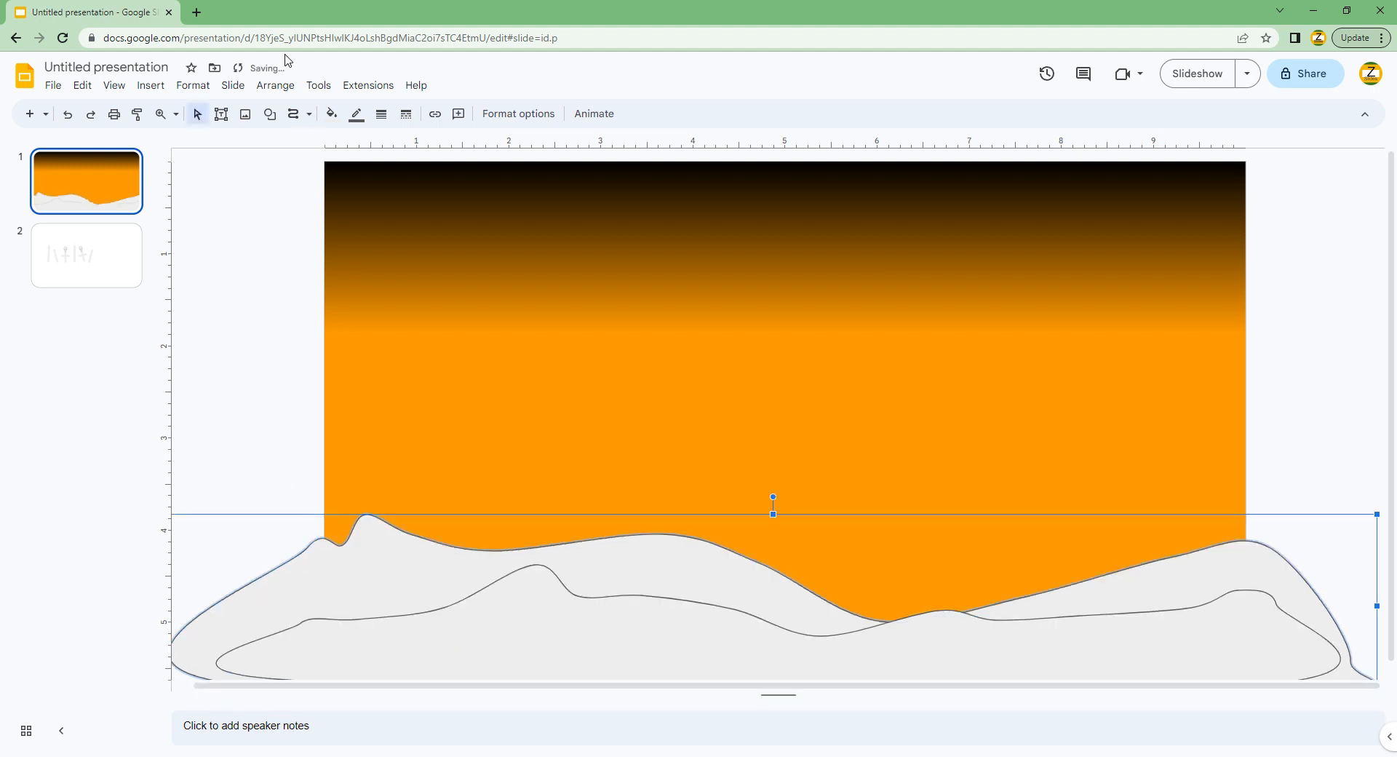
Draw a third closed hill curve rising above the second, with a dip right of centre, and send it to the back.
left_click(295, 114)
left_click(325, 435)
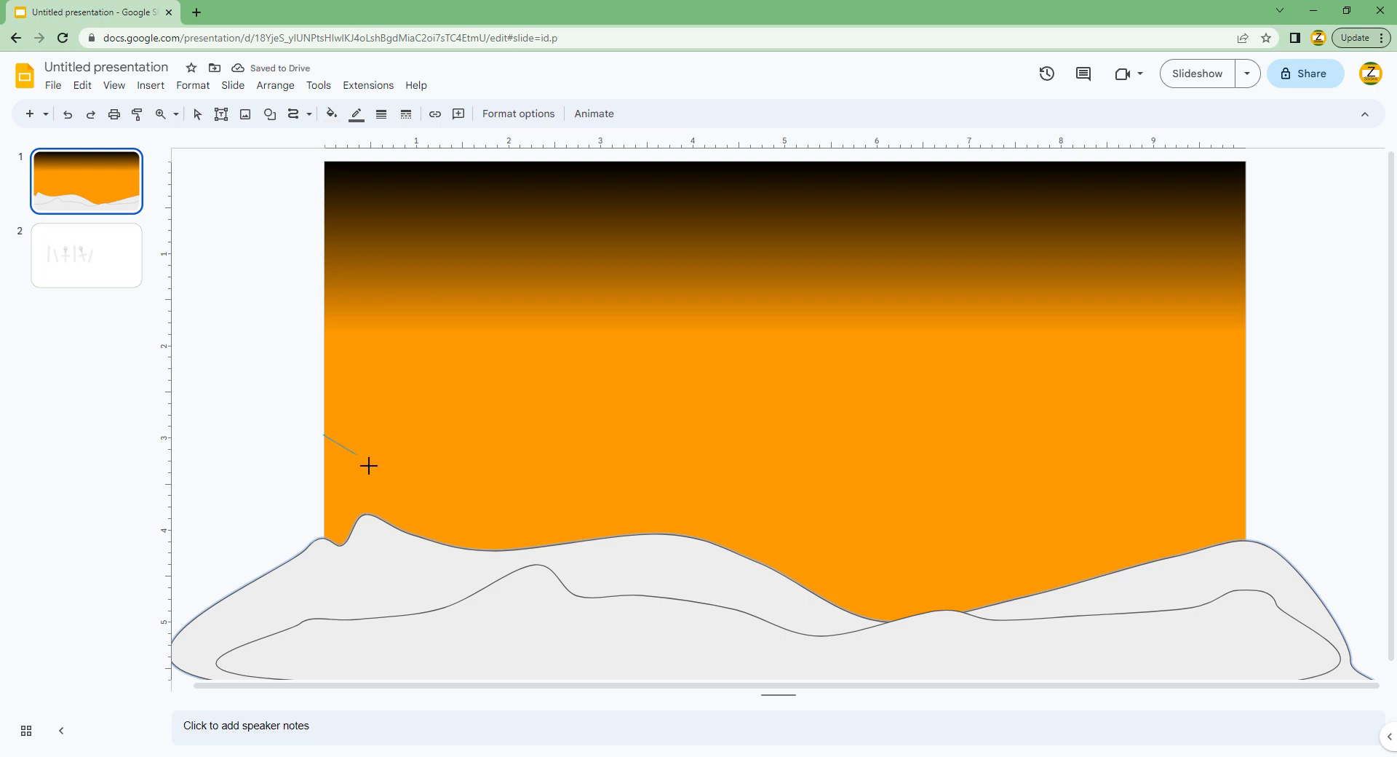
left_click(775, 482)
left_click(1273, 466)
left_click(1327, 493)
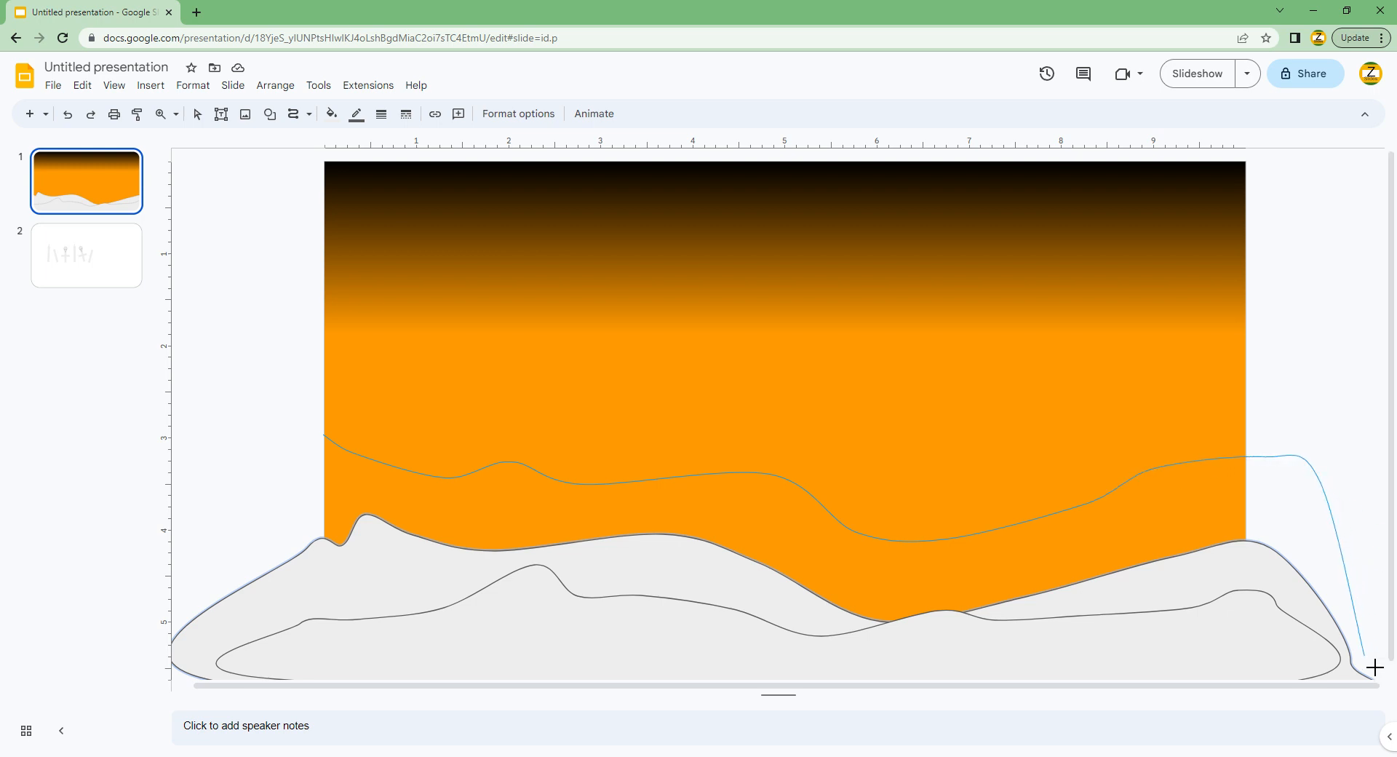
left_click(1376, 667)
left_click(206, 674)
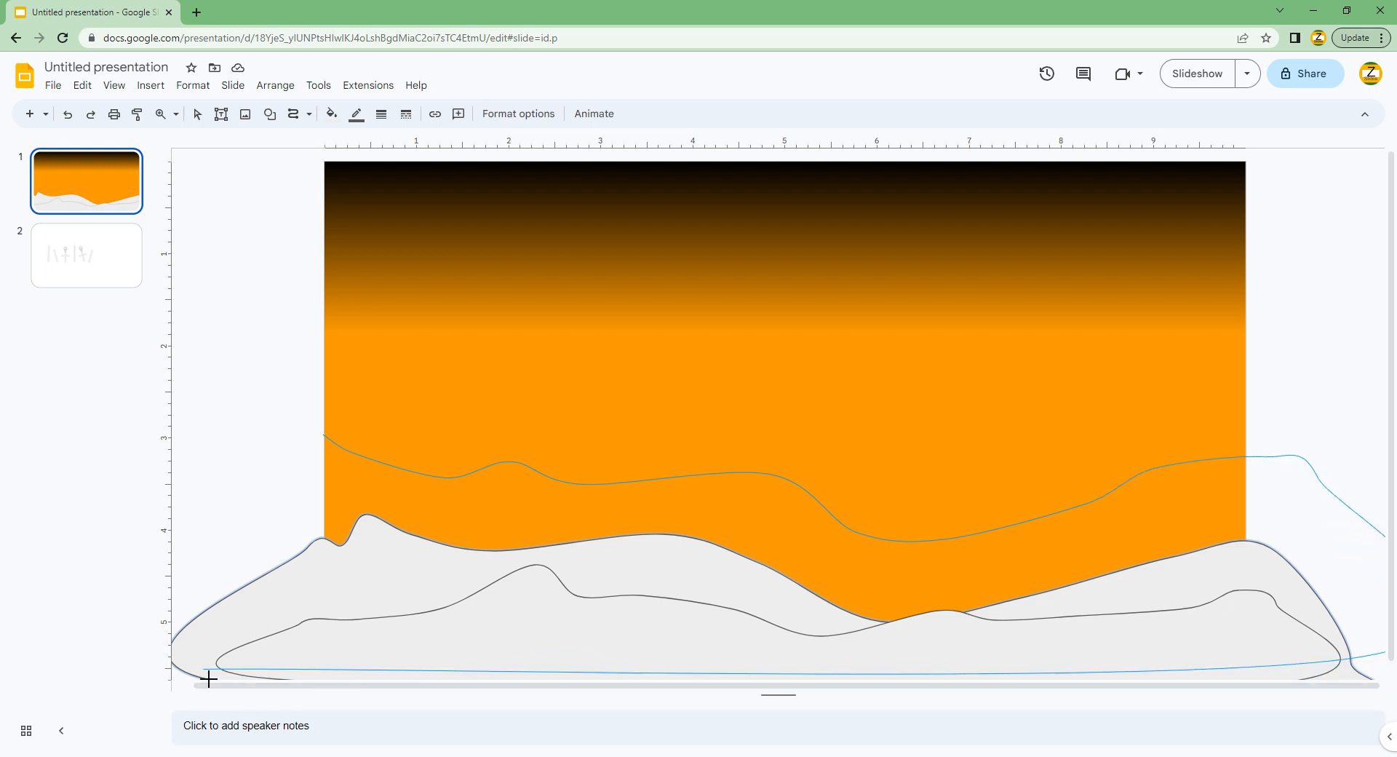
left_click(328, 441)
key("ctrl+shift+Down")
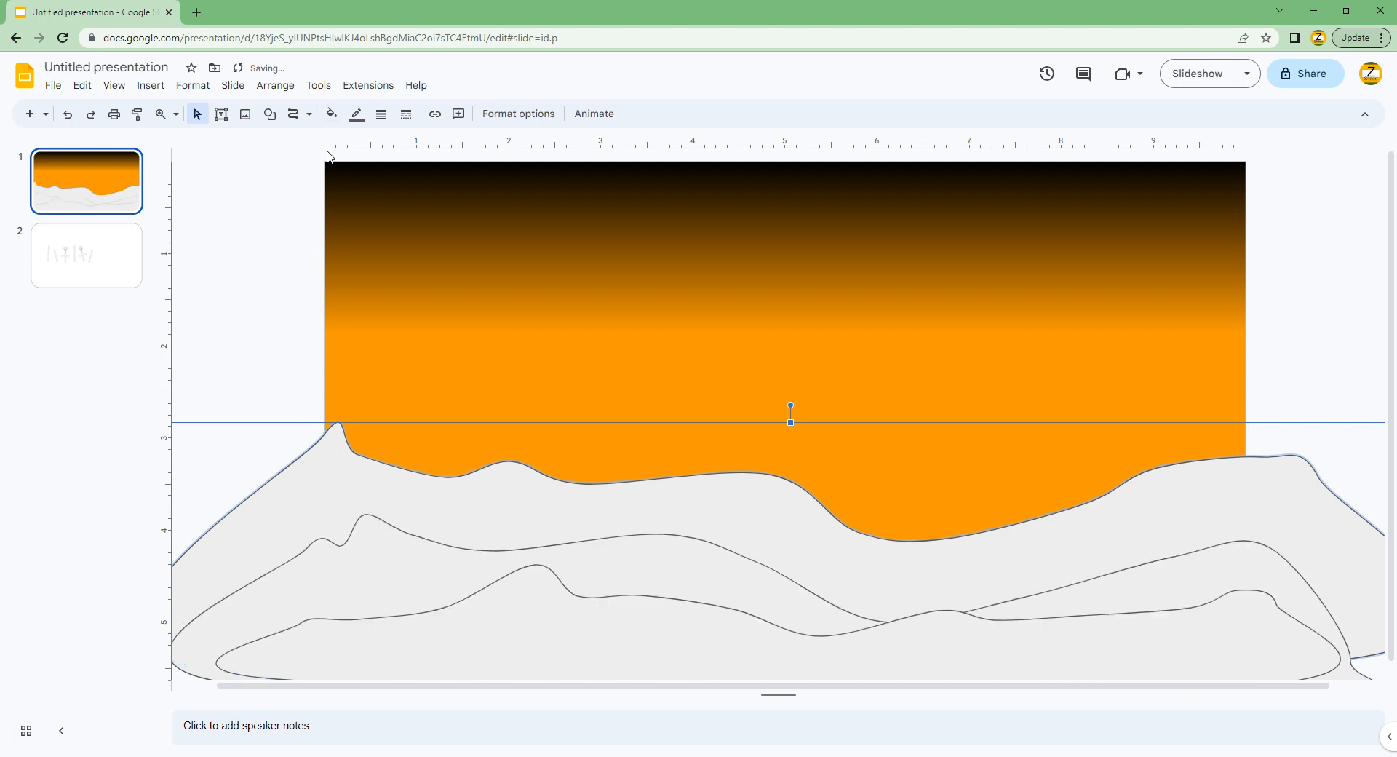
Draw a fourth closed hill curve above the third, with a steep rise at the slide's left edge, and place it behind the others.
left_click(301, 123)
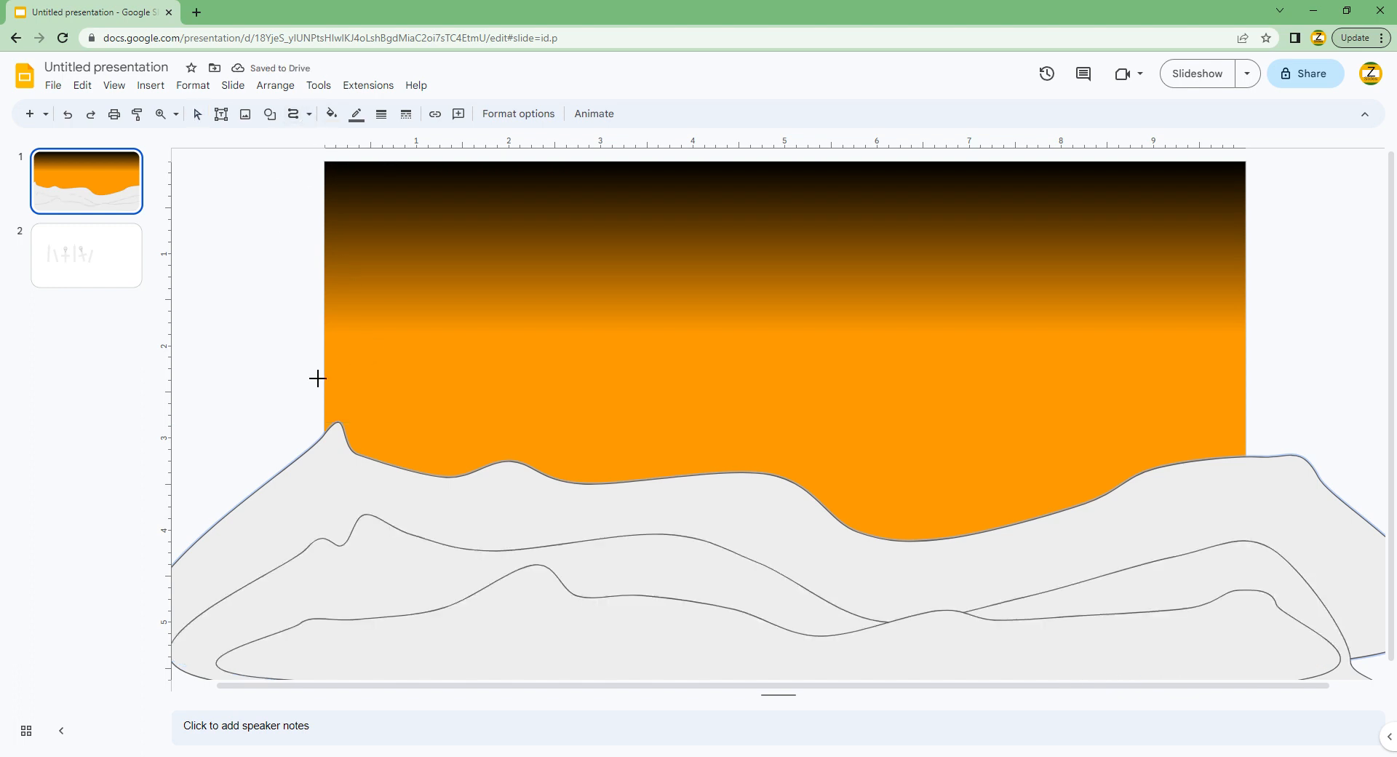
left_click(397, 354)
left_click(424, 415)
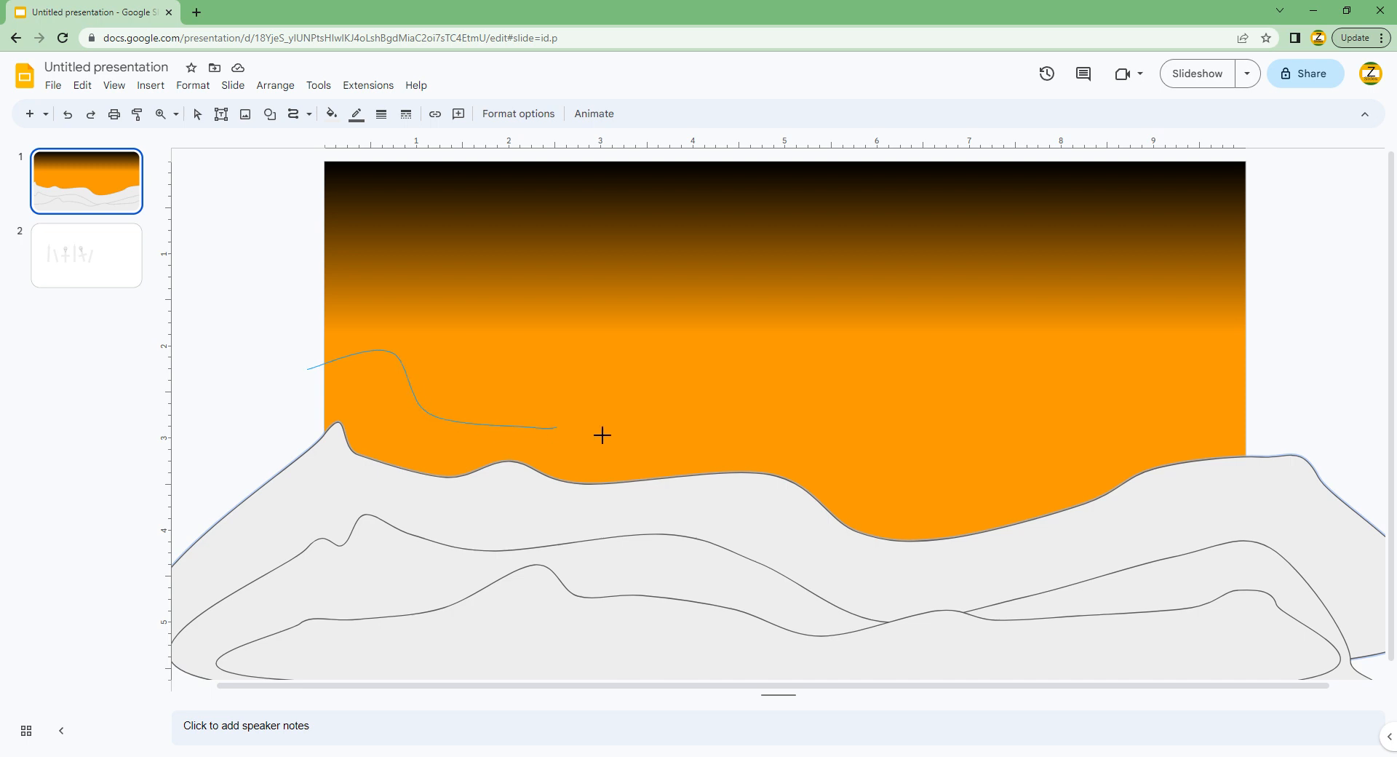
left_click(754, 434)
left_click(853, 469)
left_click(903, 498)
left_click(1102, 430)
left_click(1214, 422)
left_click(1319, 410)
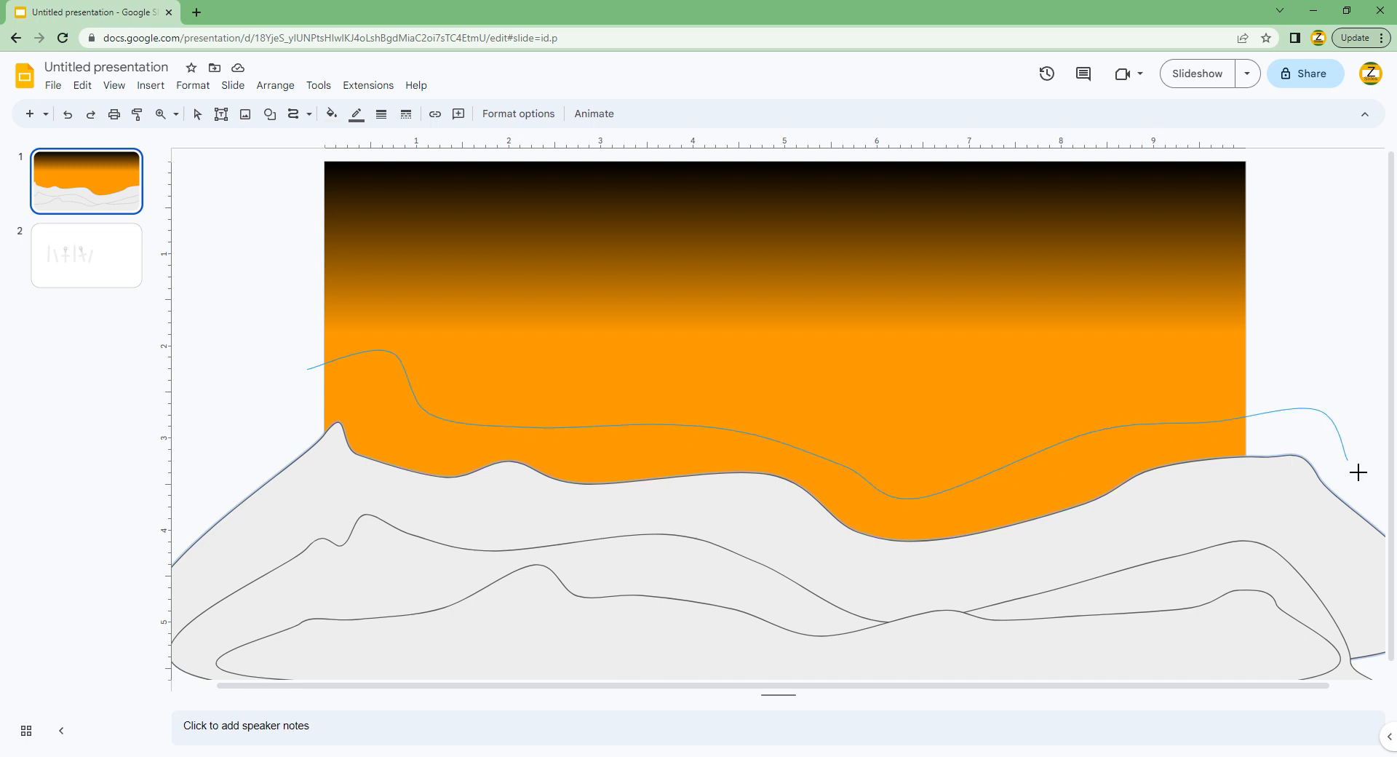
left_click(1349, 477)
left_click(1294, 643)
left_click(229, 661)
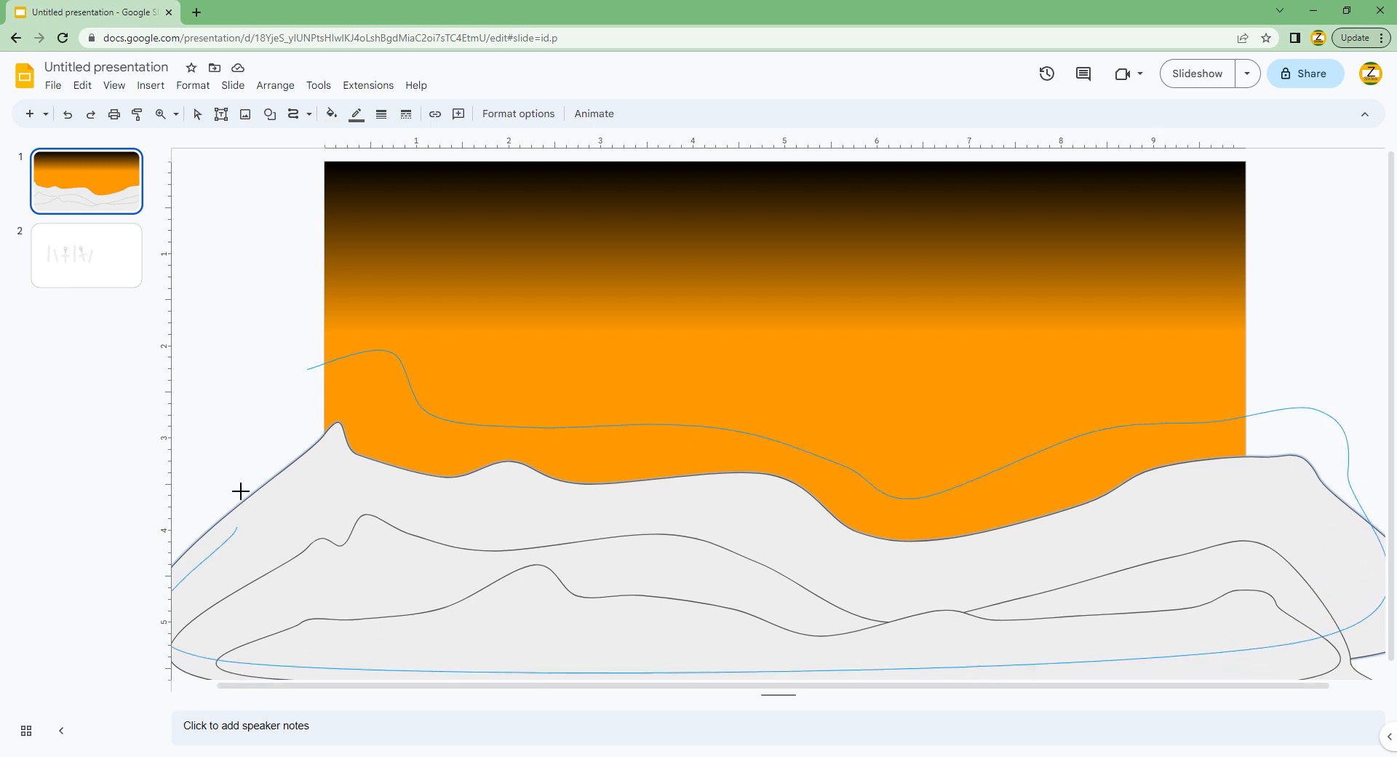
left_click(308, 369)
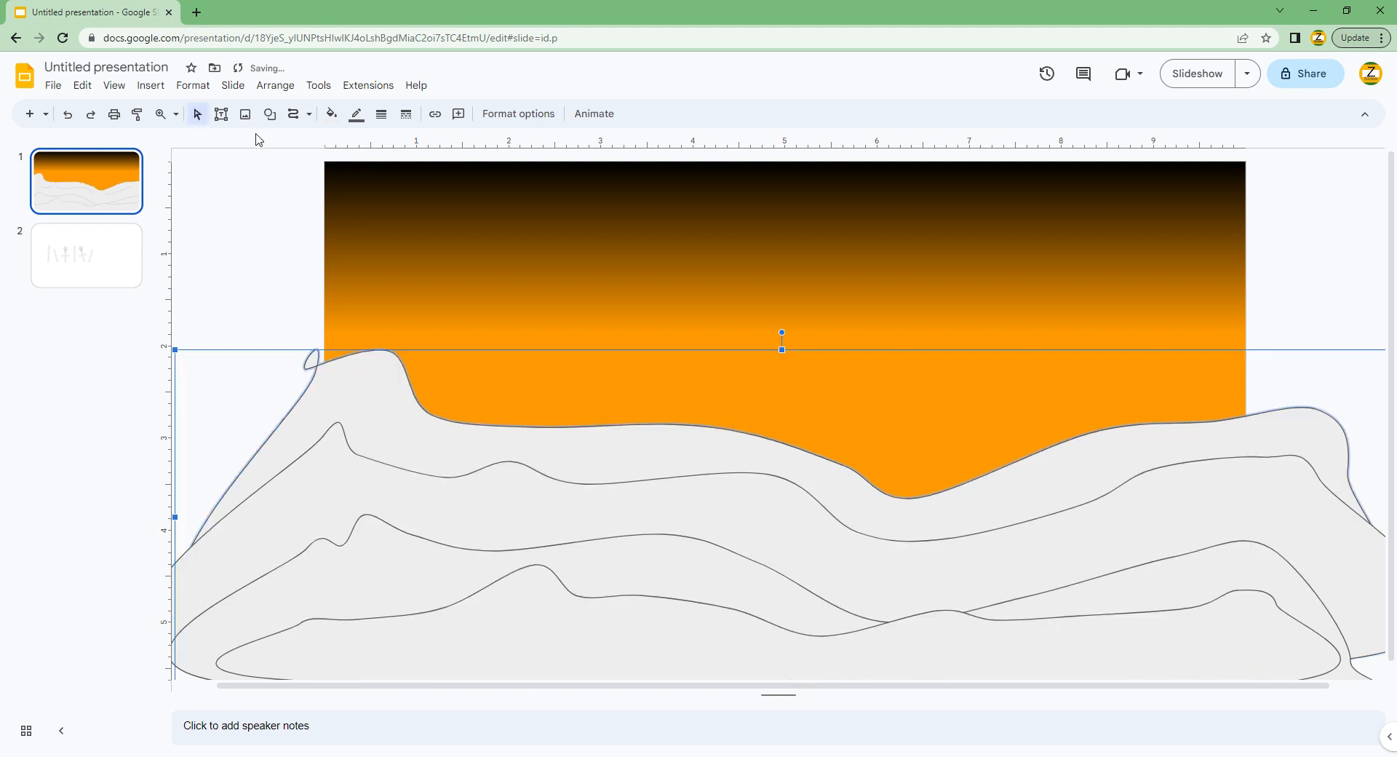
Draw a fifth and highest closed hill curve, sloping down from the slide's left edge, and send it to the back.
left_click(293, 114)
left_click(307, 302)
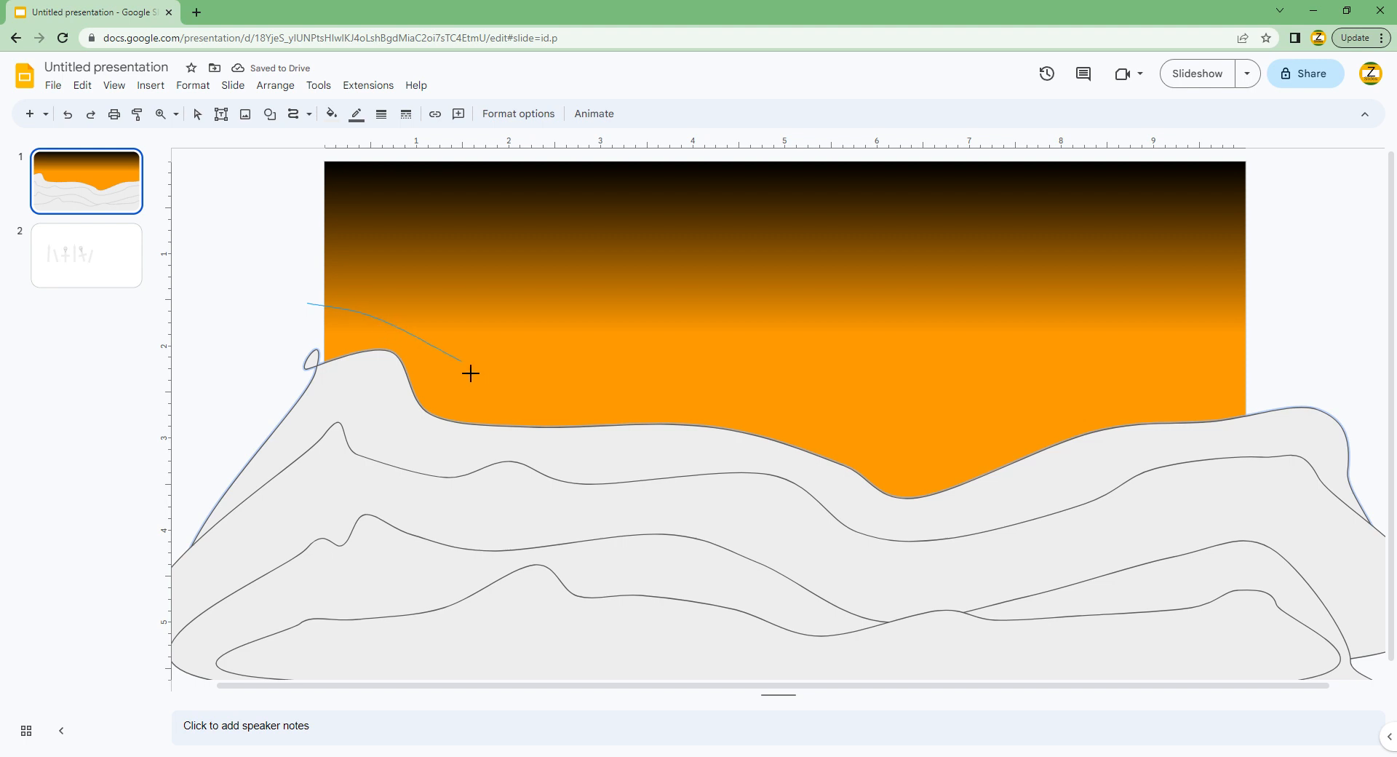
left_click(632, 404)
left_click(787, 408)
left_click(936, 469)
left_click(1083, 408)
left_click(1299, 372)
left_click(1356, 550)
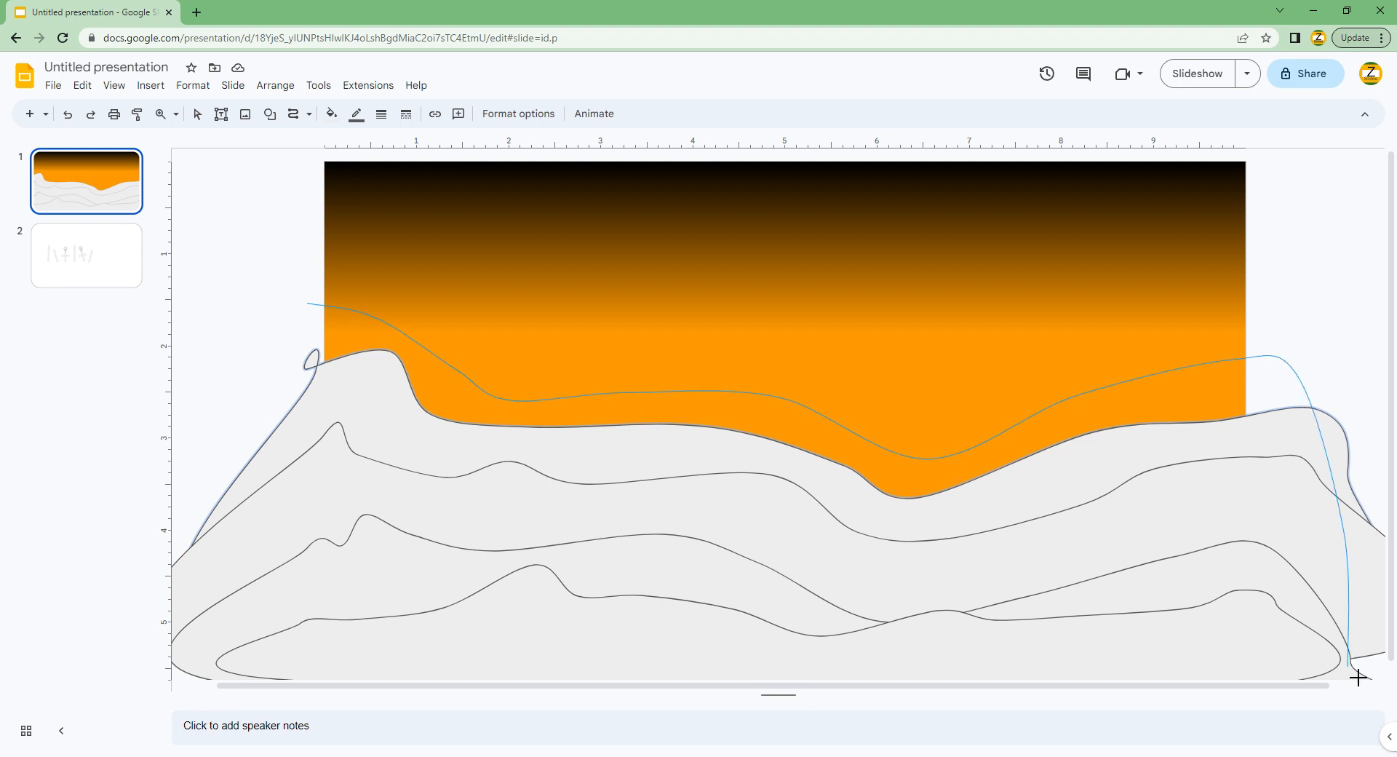
left_click(1360, 677)
left_click(166, 662)
left_click(307, 304)
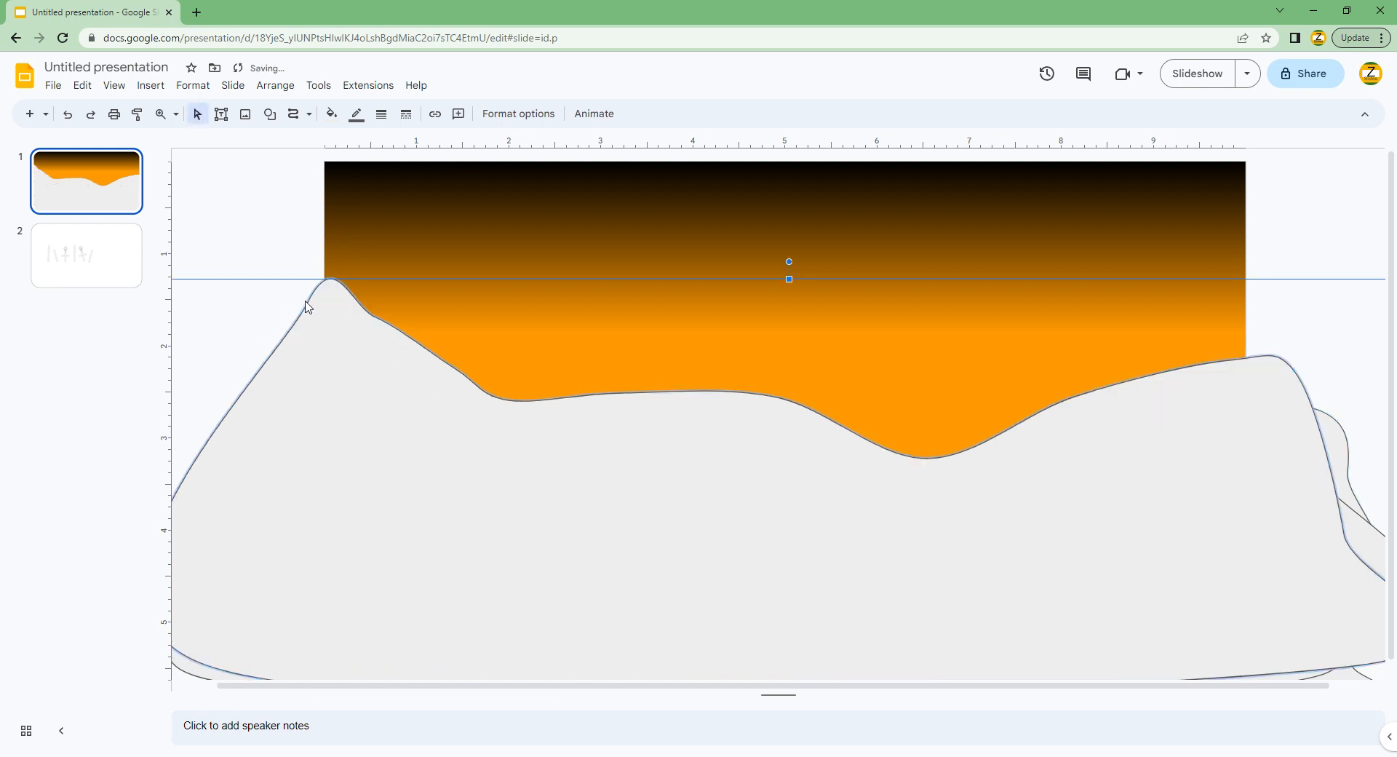
key("ctrl+shift+Down")
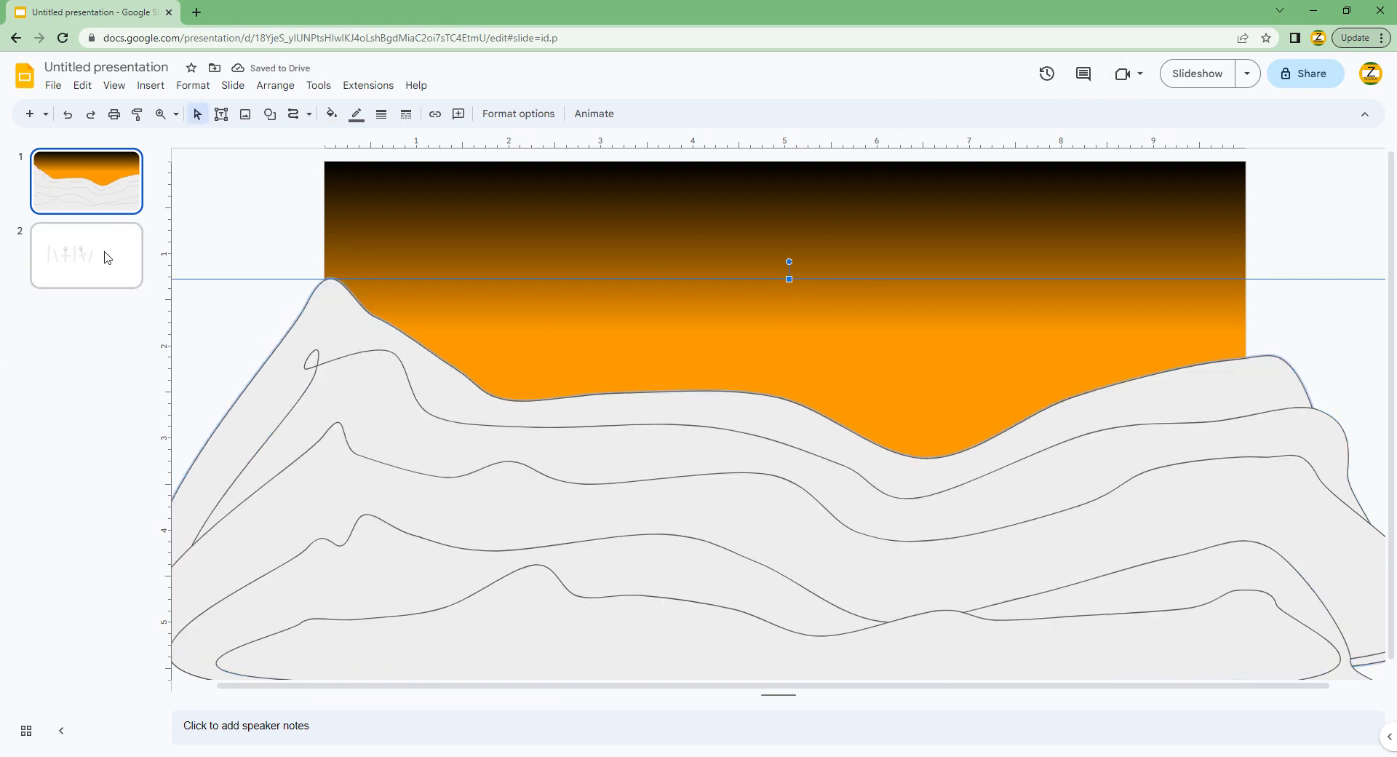
Make the outlines of all five hill shapes transparent.
left_click(392, 667)
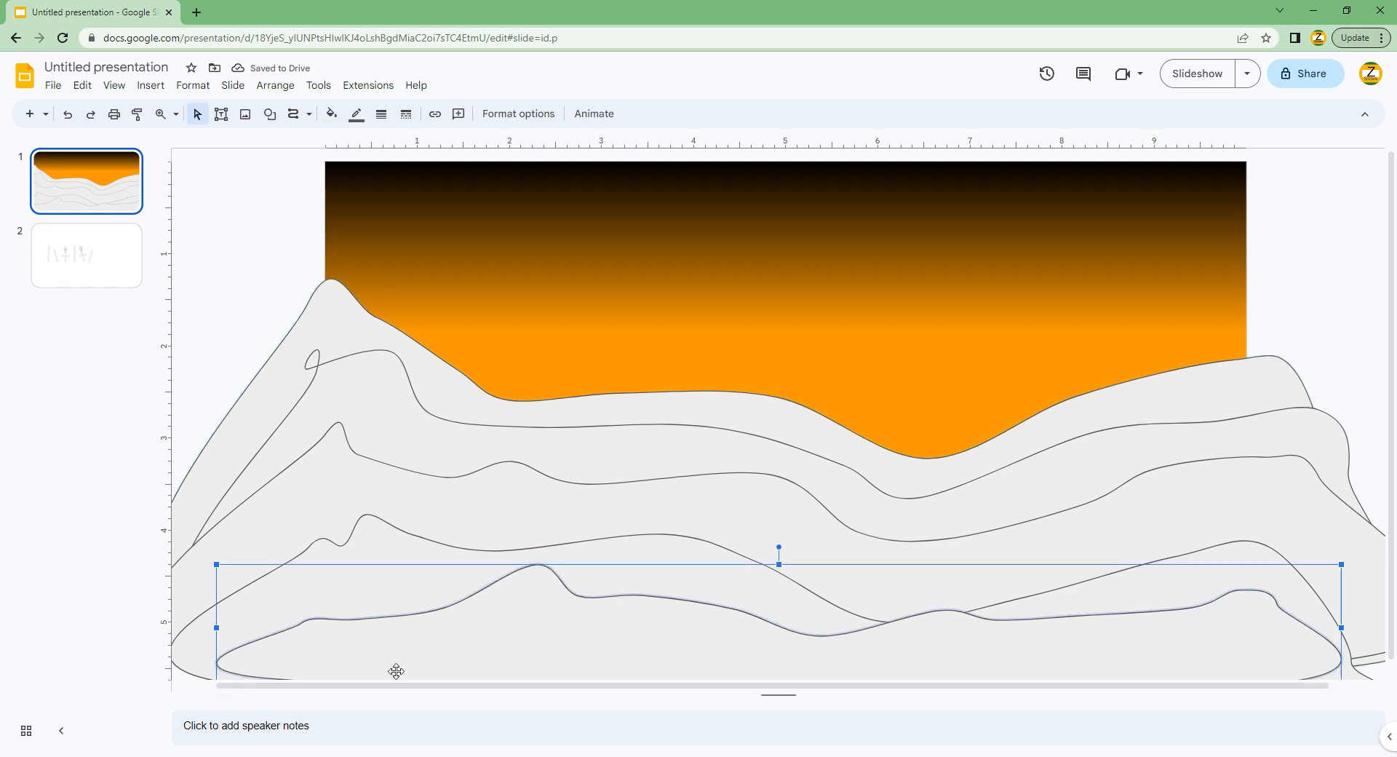
left_click(218, 287)
key("ctrl+a")
left_click(356, 113)
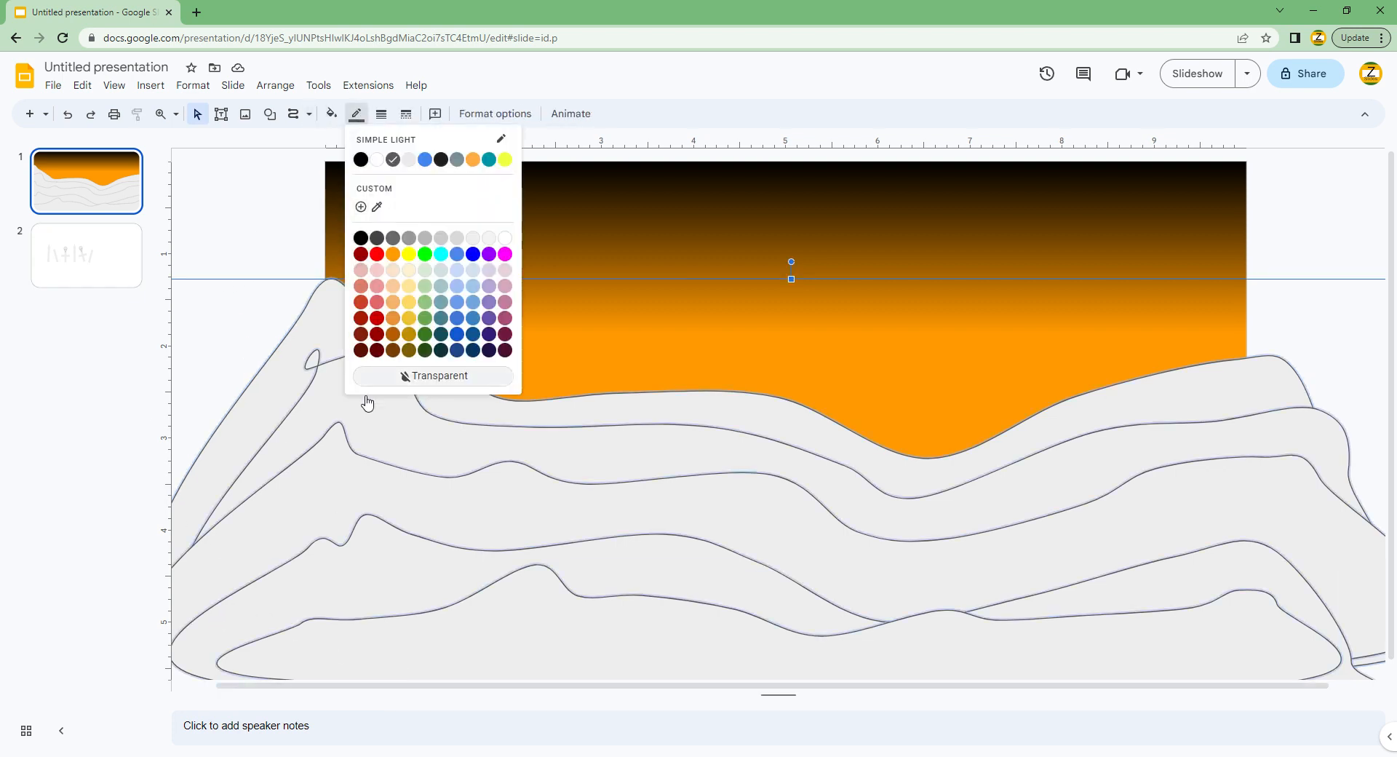
left_click(363, 375)
key("Escape")
Fill the foreground hill with dark cyan and the second hill behind it with dark purple.
left_click(352, 626)
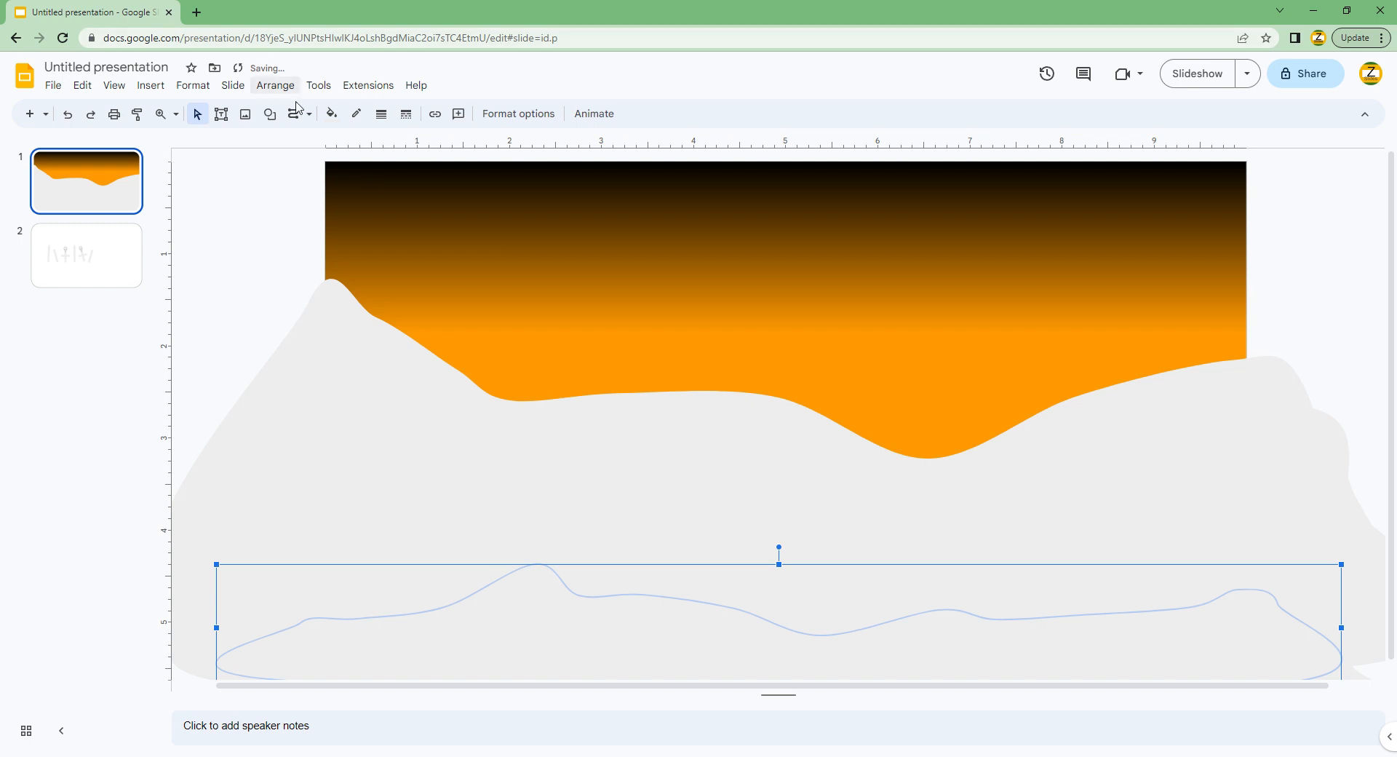
left_click(331, 114)
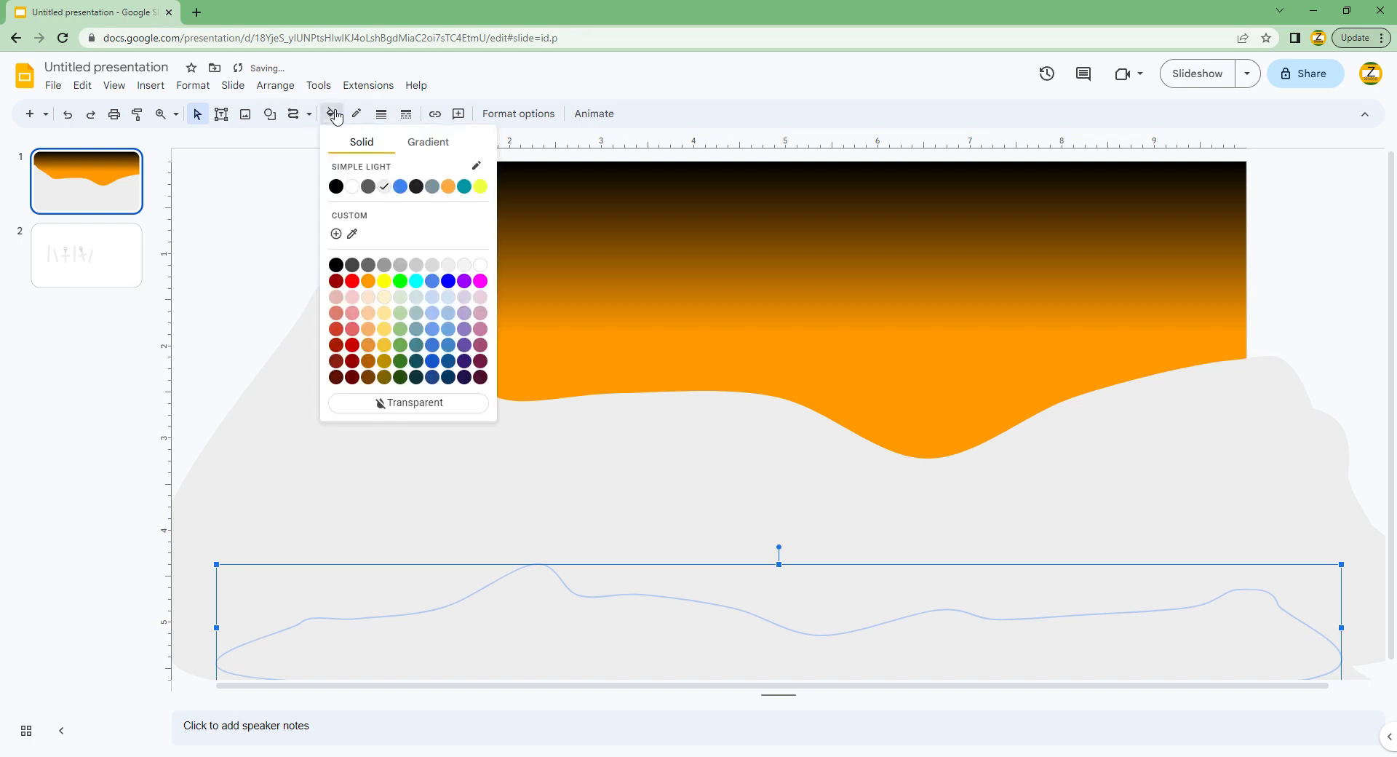
left_click(425, 370)
left_click(372, 587)
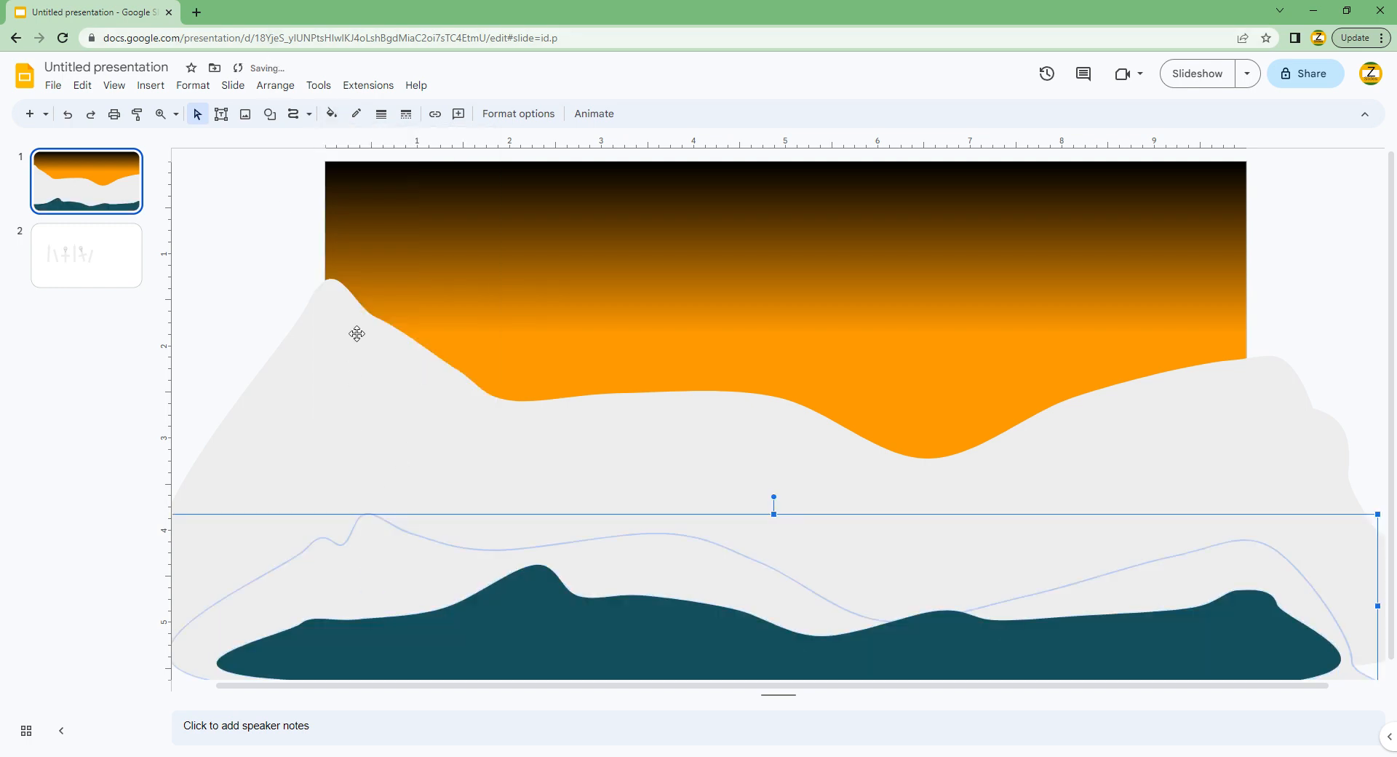
left_click(331, 114)
left_click(465, 364)
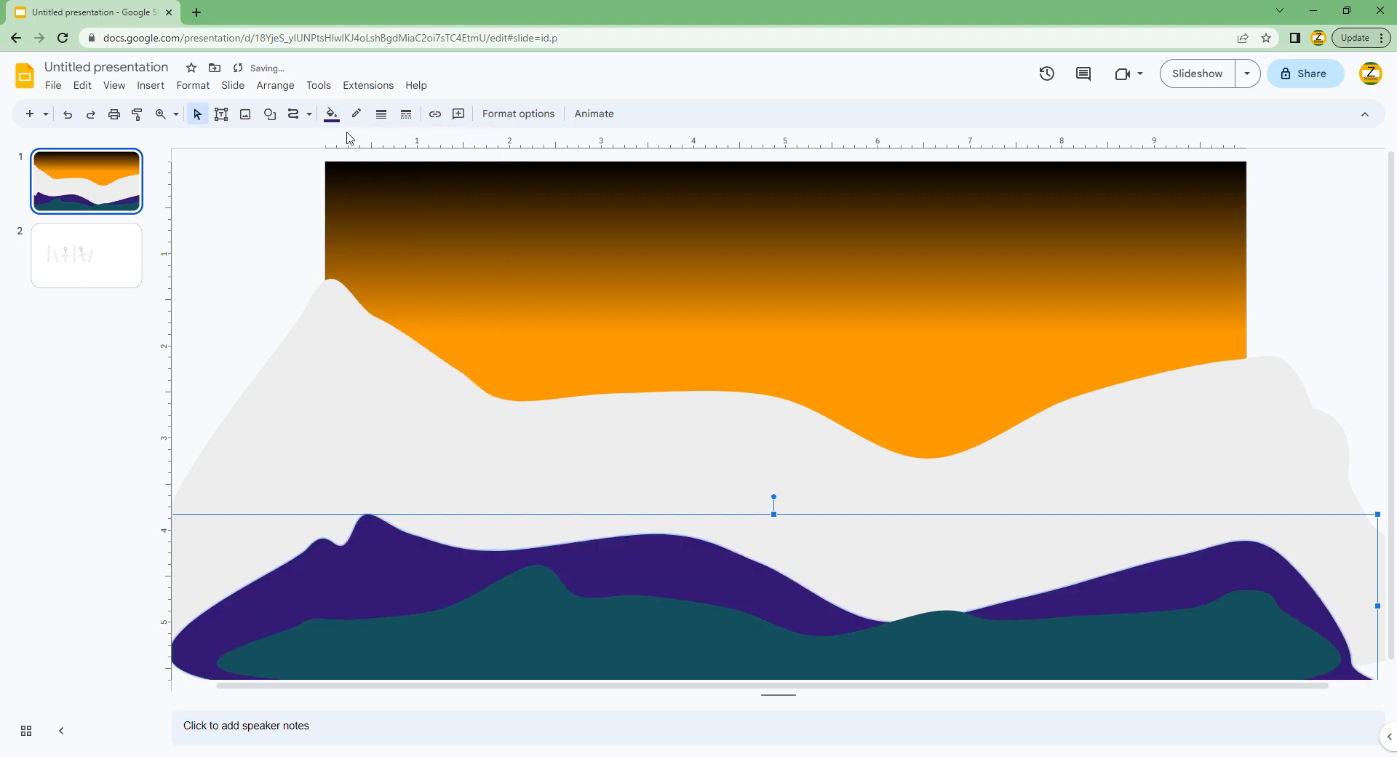
Fill the third hill from the front with the darkest red in the palette.
left_click(332, 118)
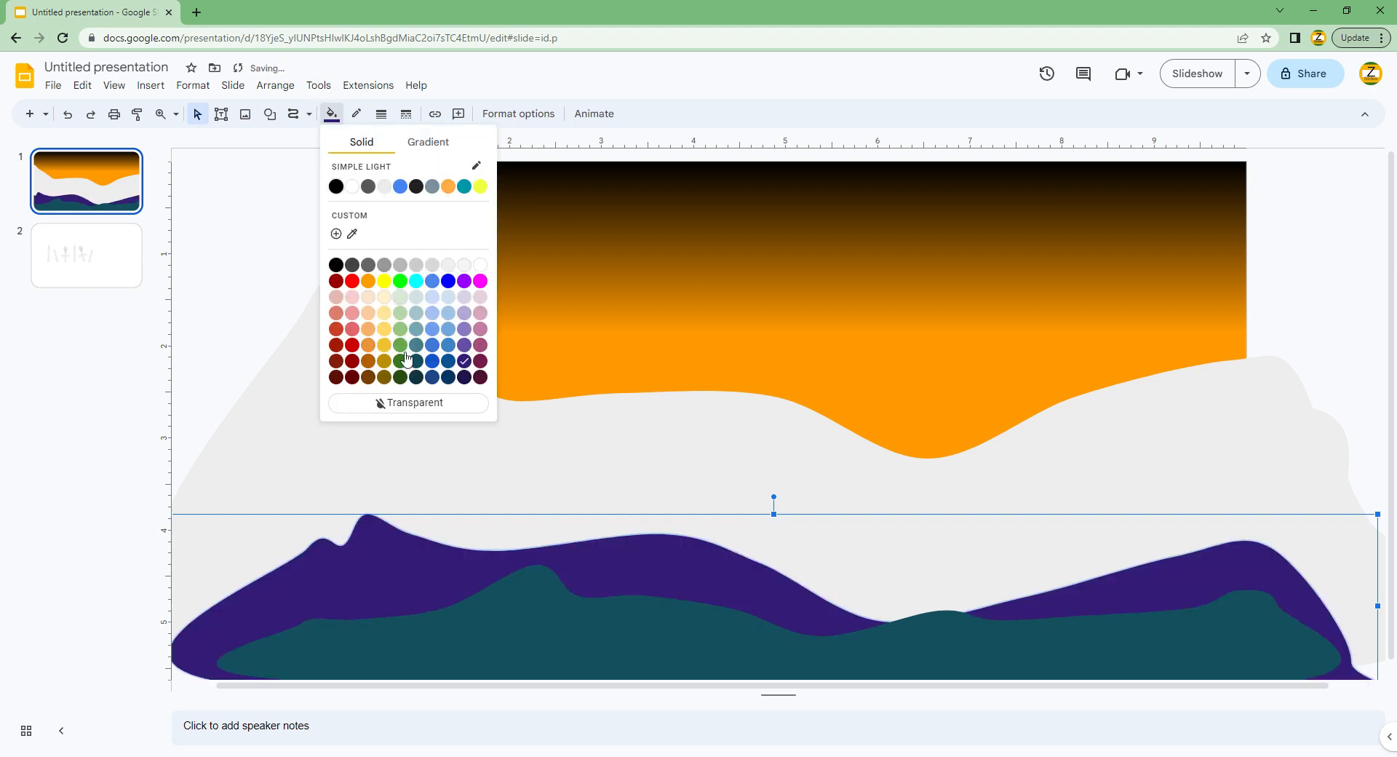
left_click(307, 508)
left_click(333, 115)
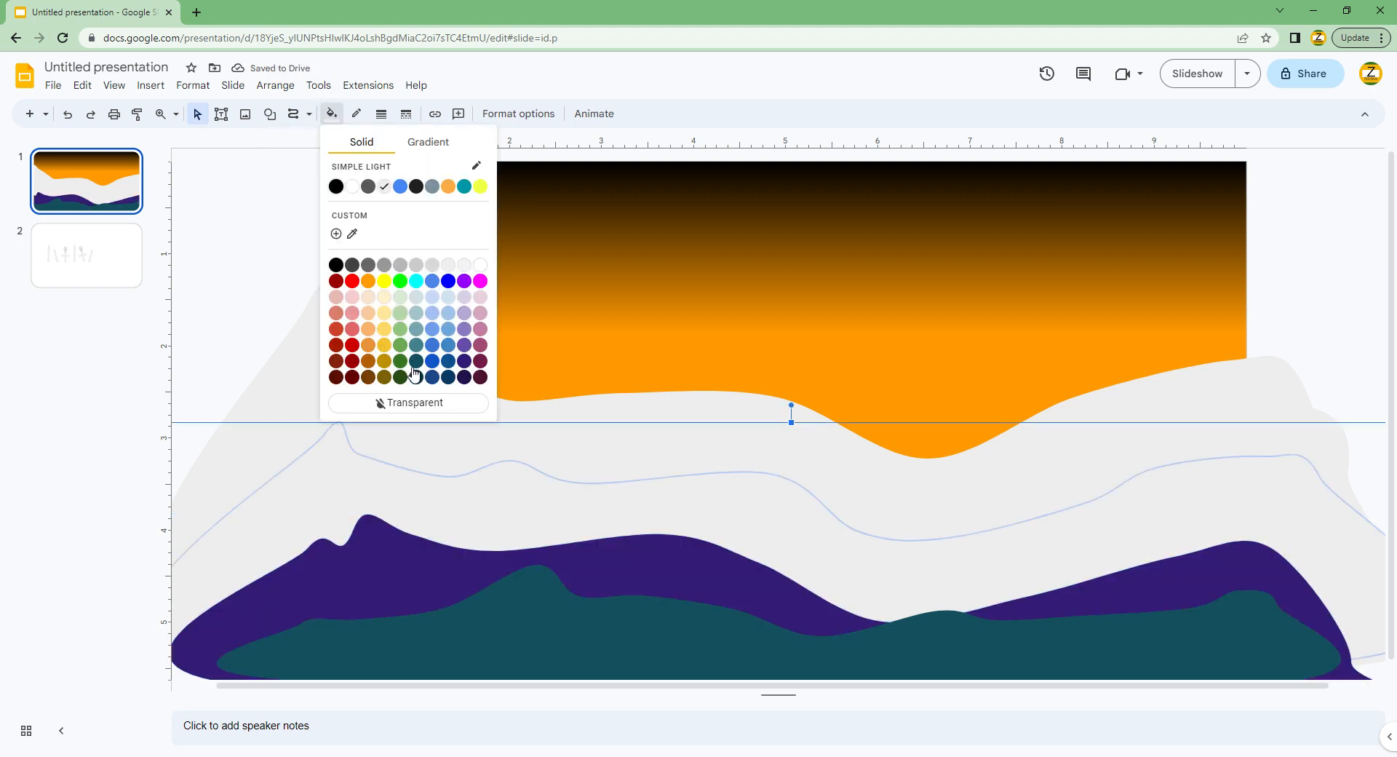
left_click(352, 362)
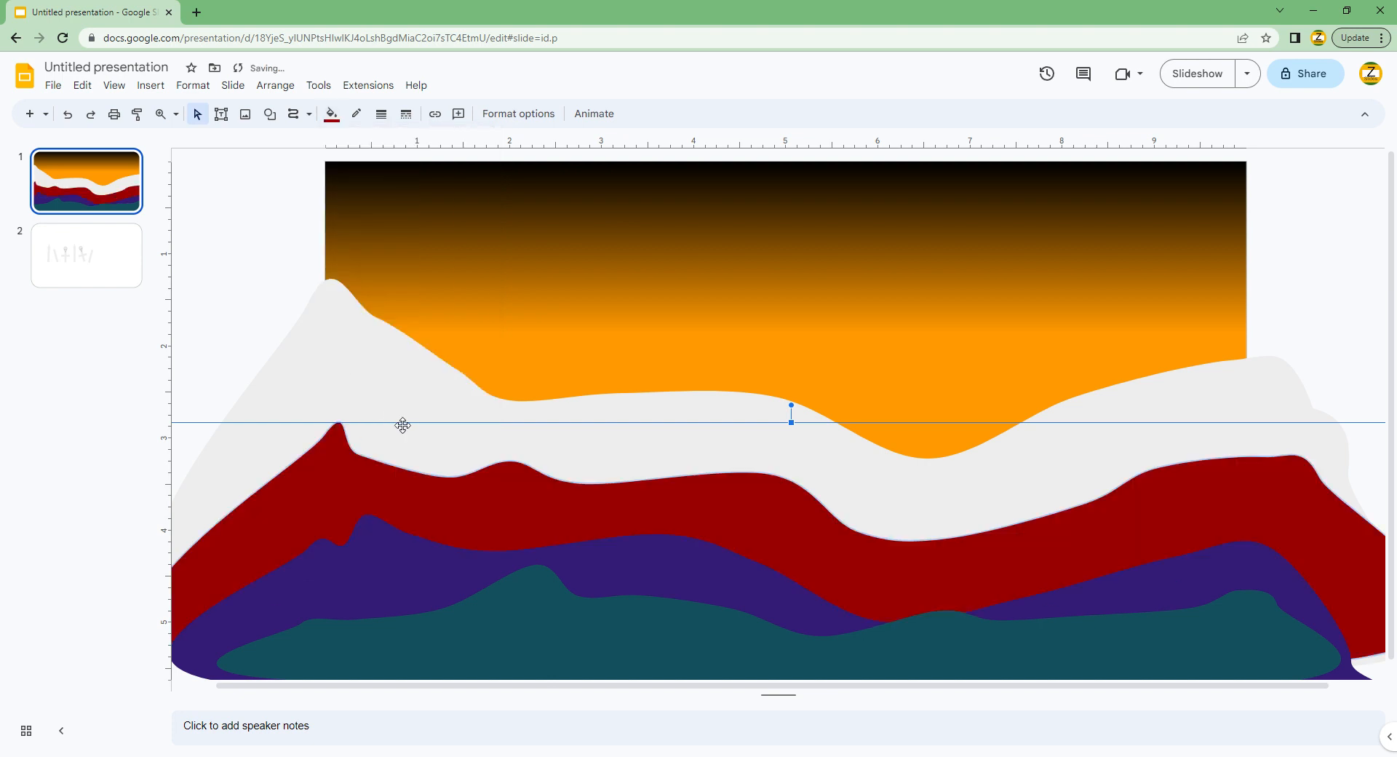
left_click(400, 421)
left_click(362, 470)
left_click(331, 115)
left_click(352, 376)
Fill the fourth hill with dark cyan and the rearmost hill with the darkest purple.
left_click(365, 428)
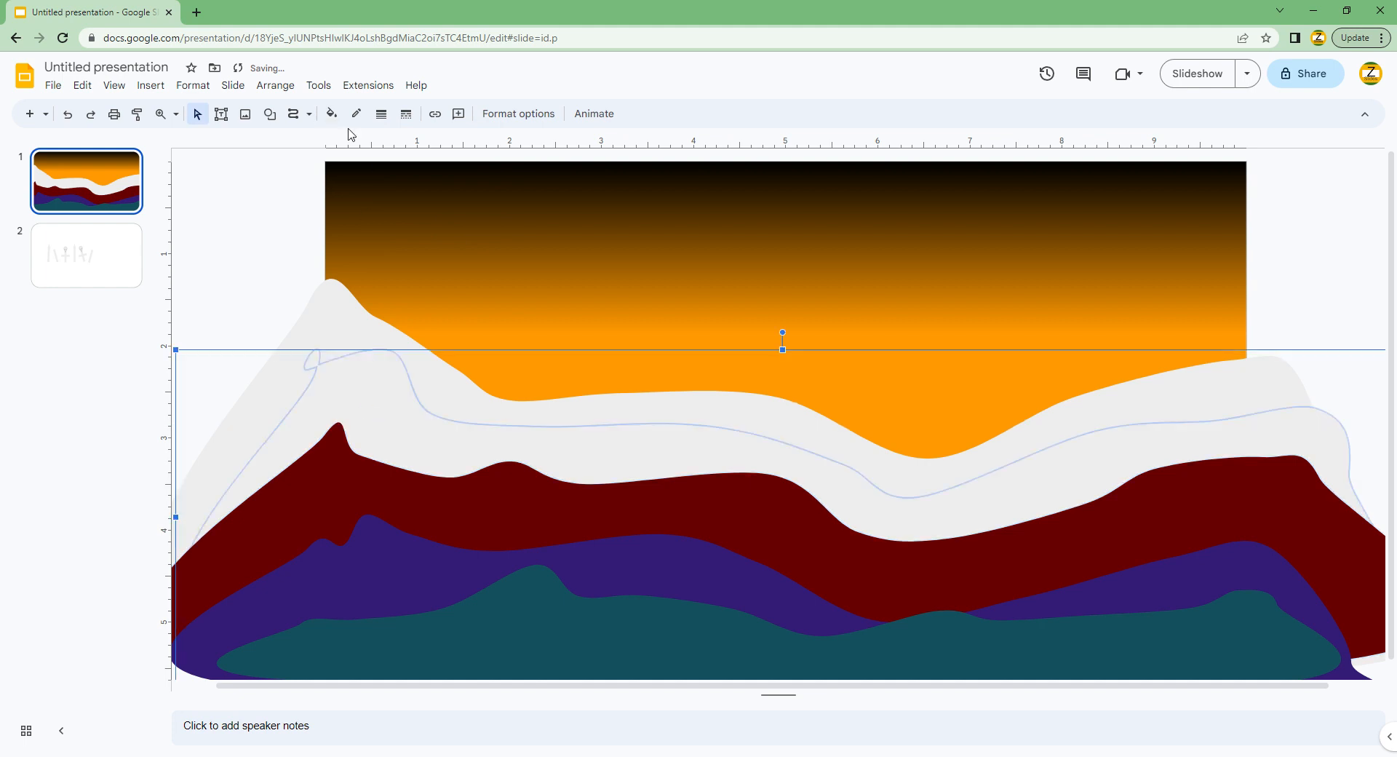
left_click(333, 116)
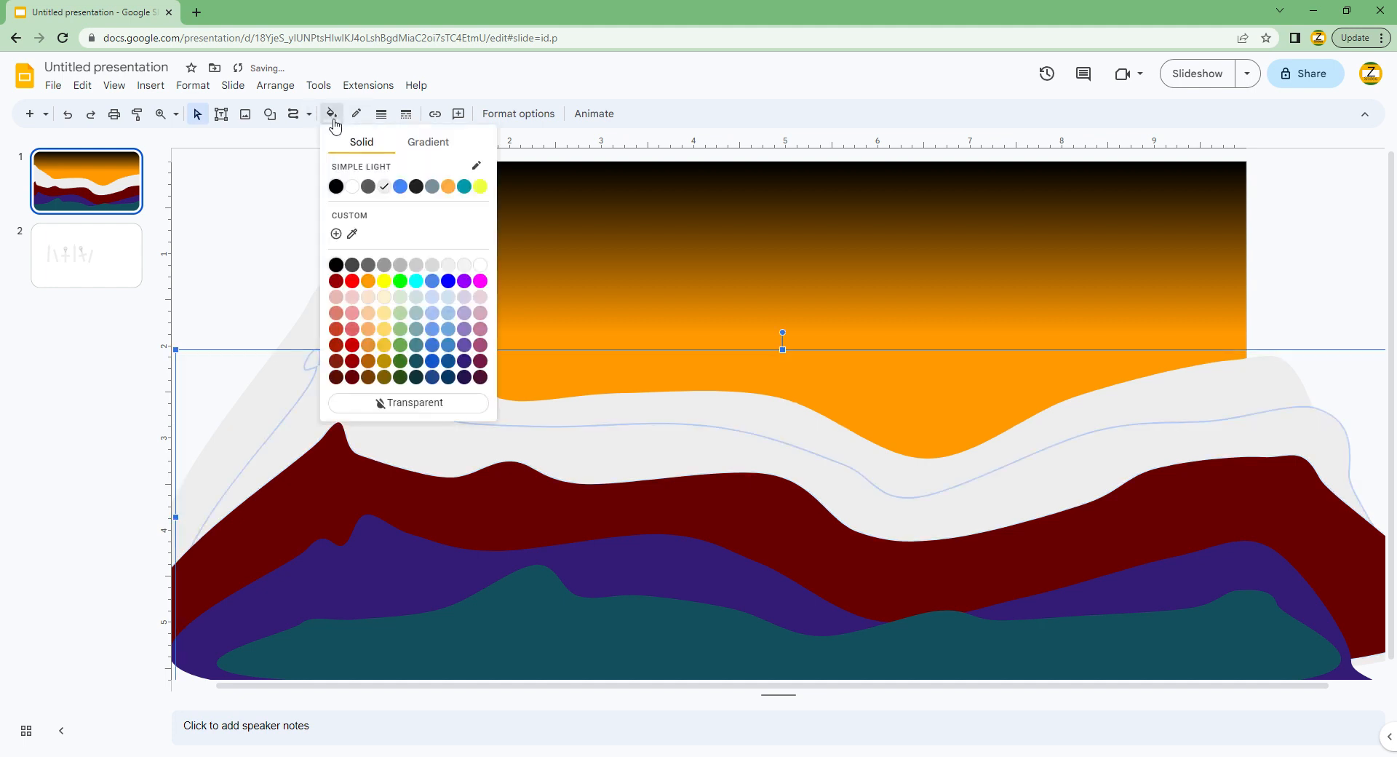
left_click(417, 362)
left_click(371, 331)
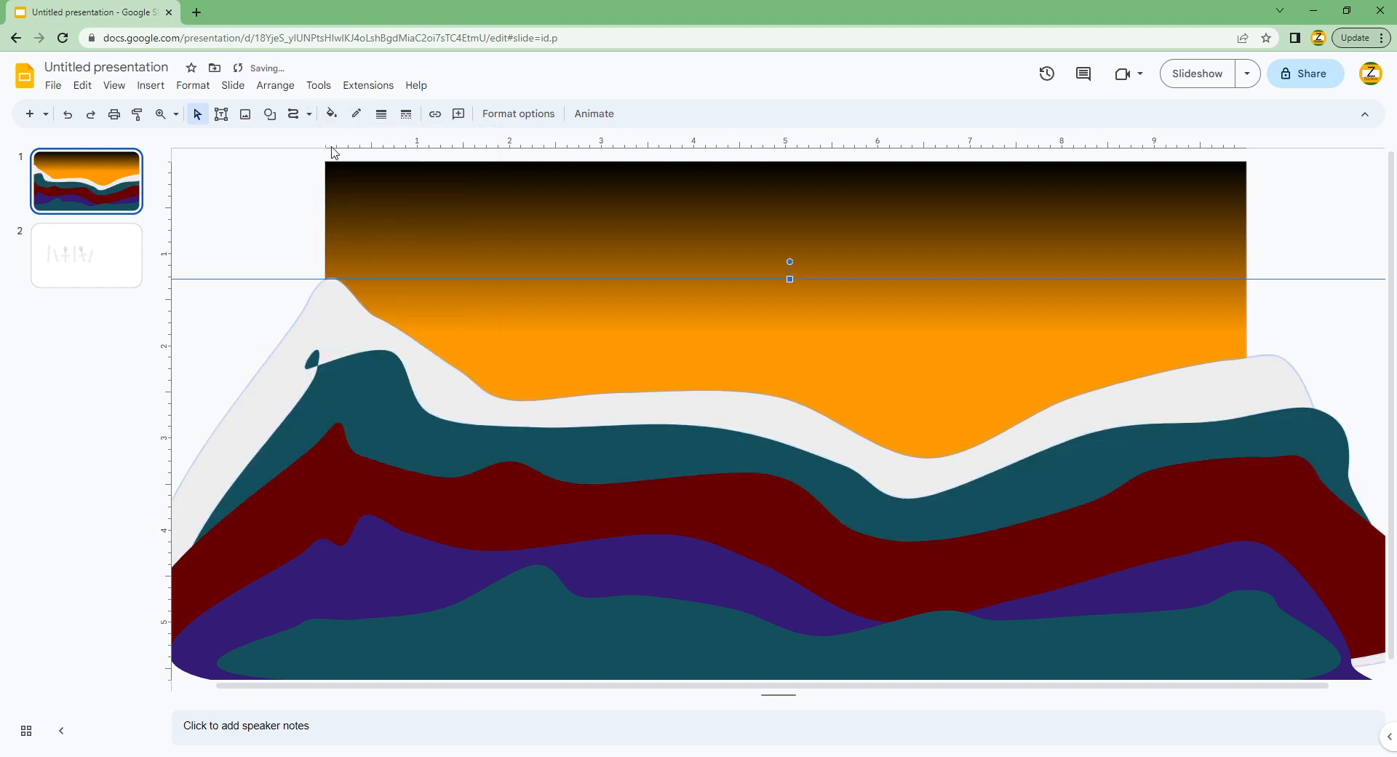
left_click(331, 115)
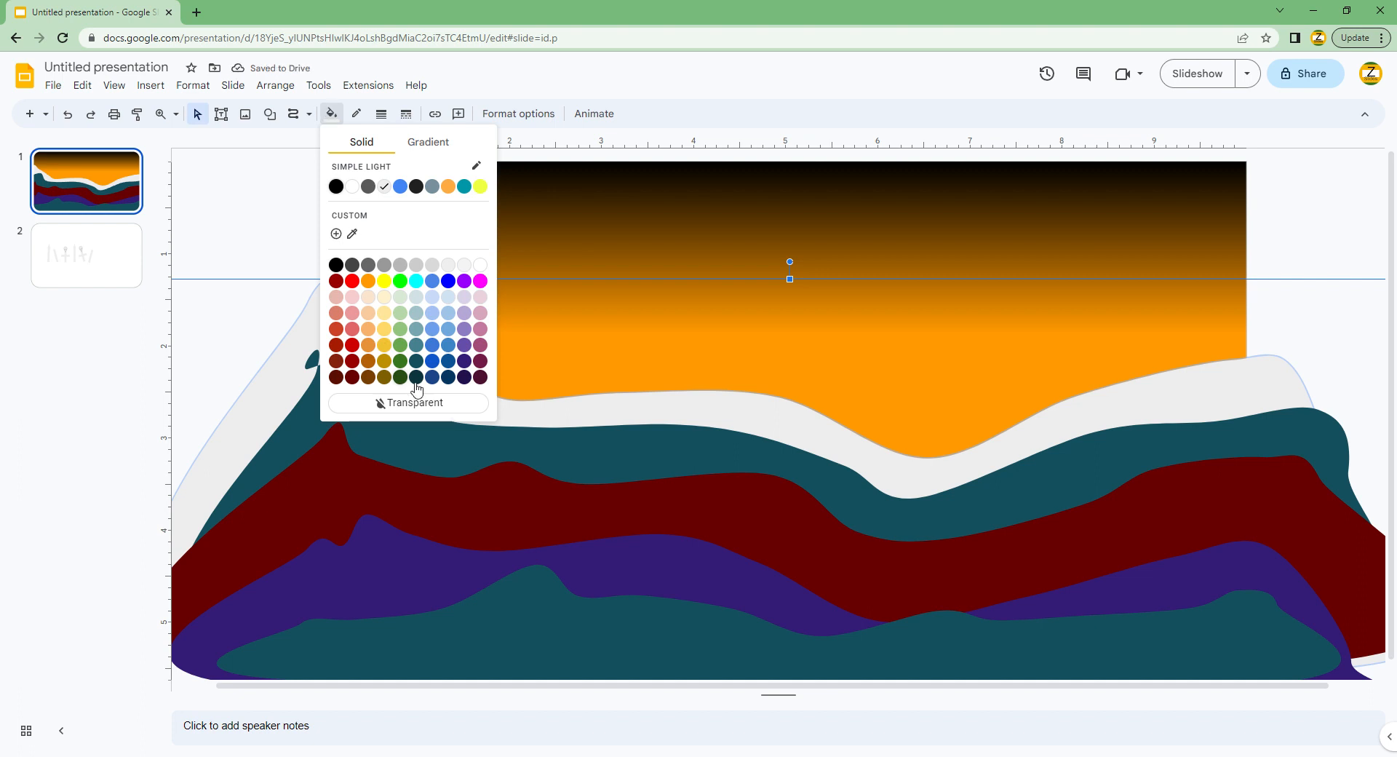
left_click(464, 378)
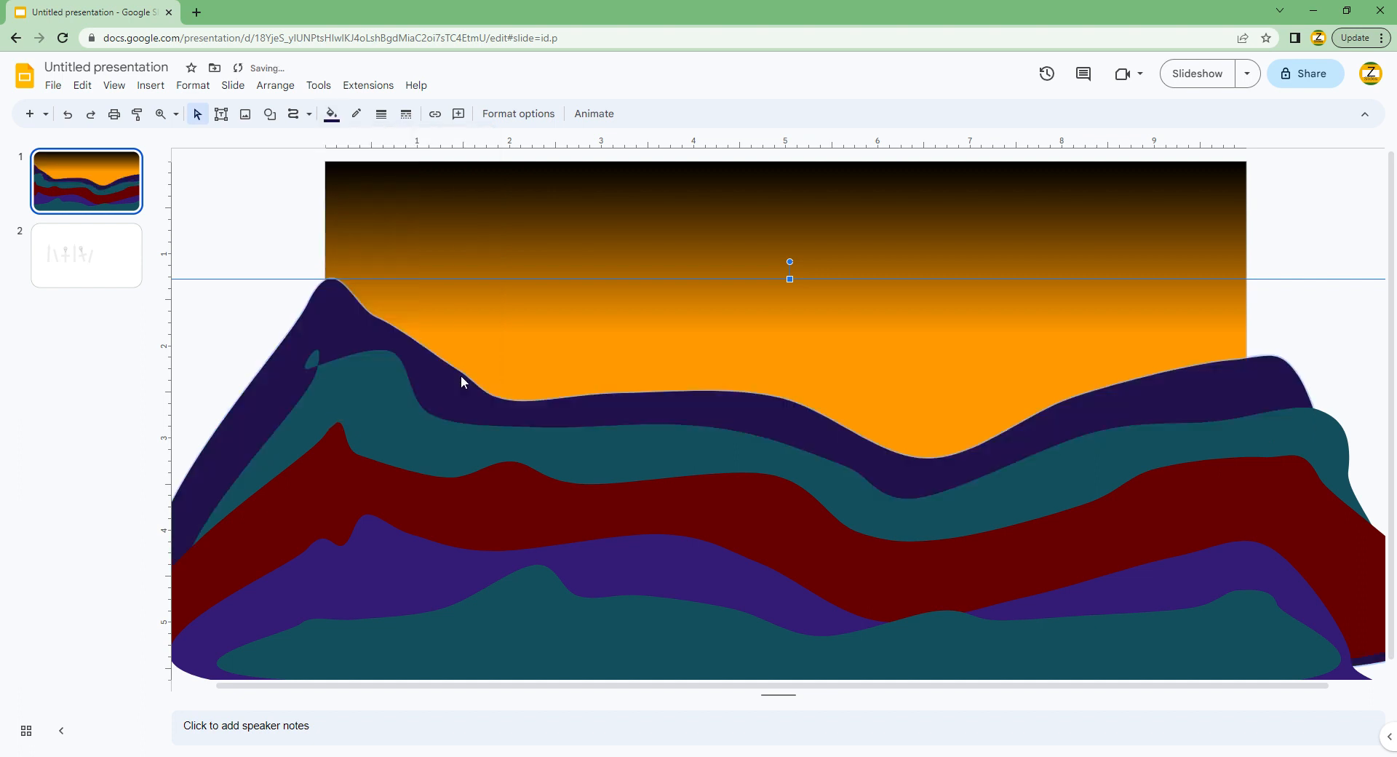
left_click(235, 212)
Reshape the rearmost hill's left slope by moving two of its curve points slightly up and to the right.
double_click(376, 332)
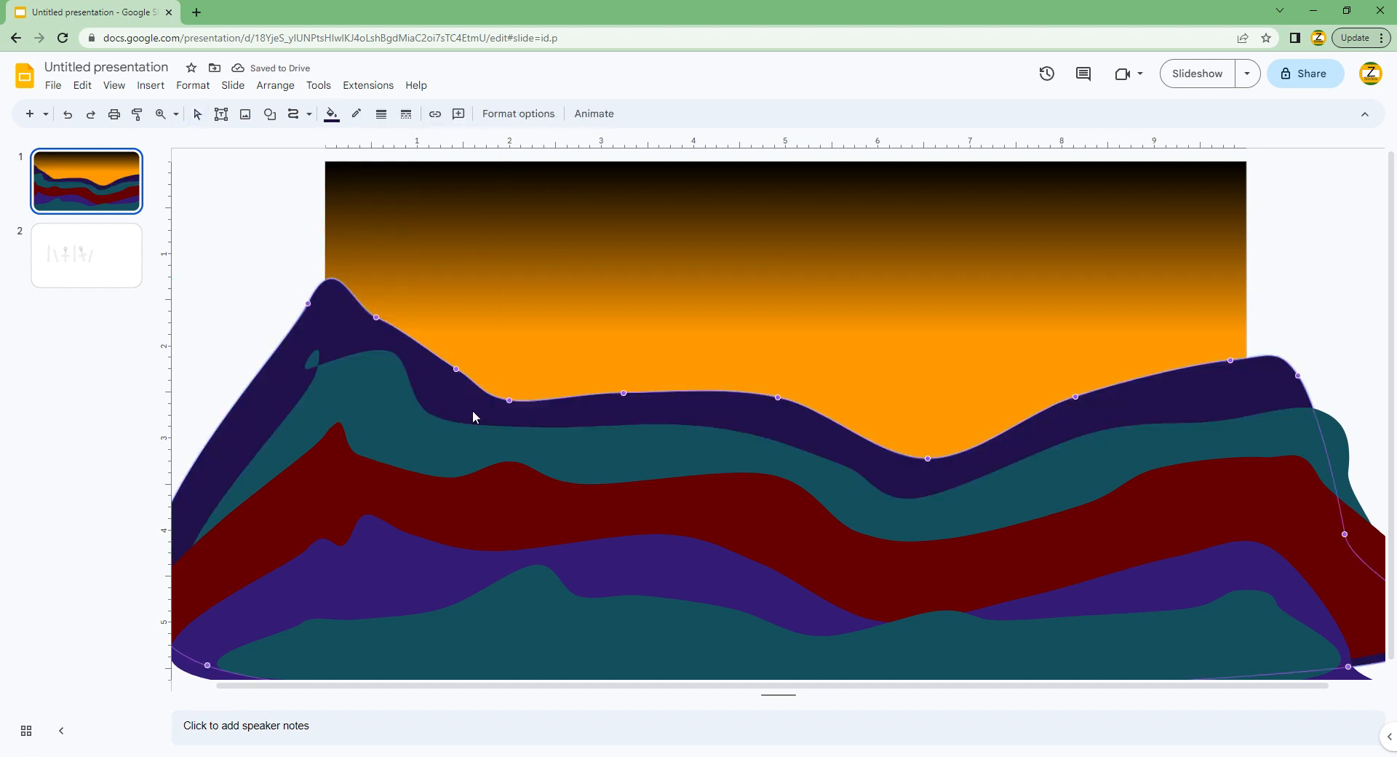
left_click_drag(513, 400, 520, 388)
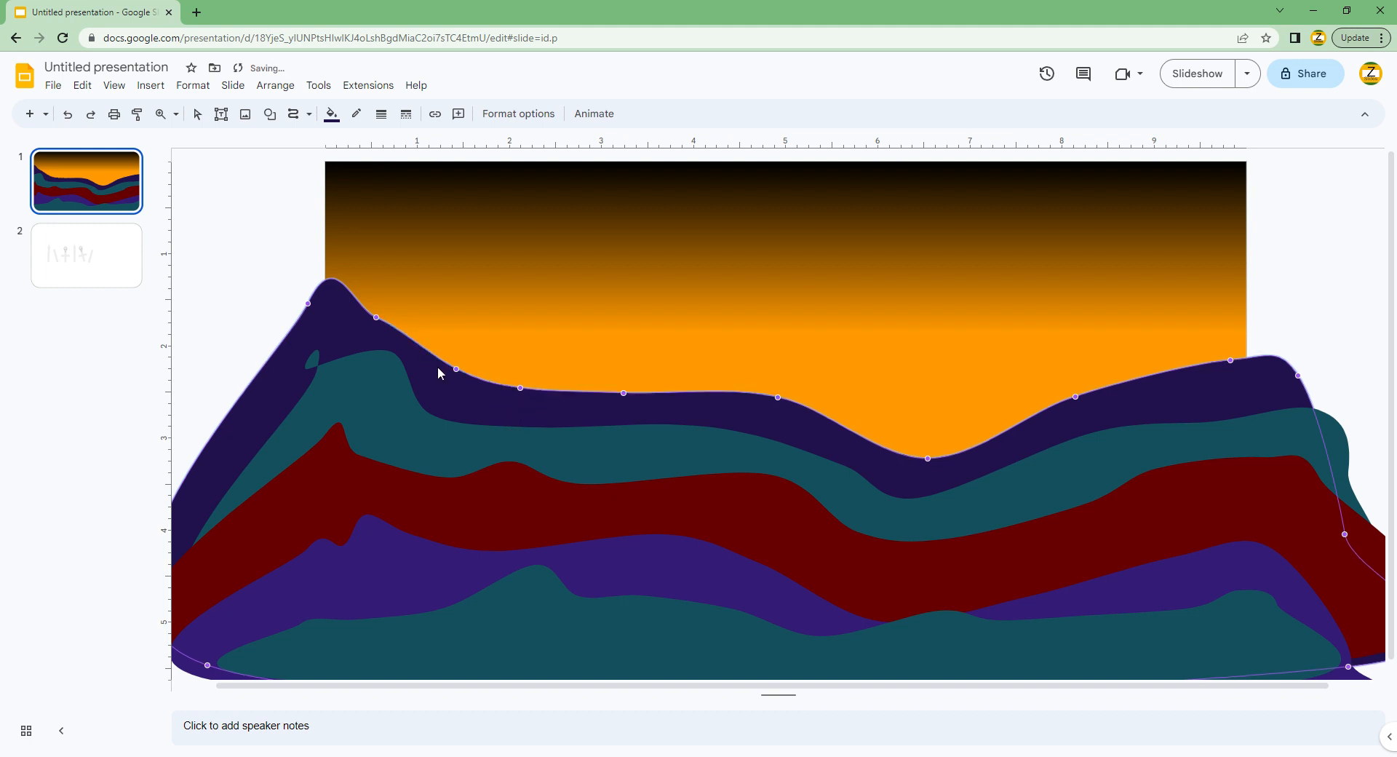
left_click(460, 371)
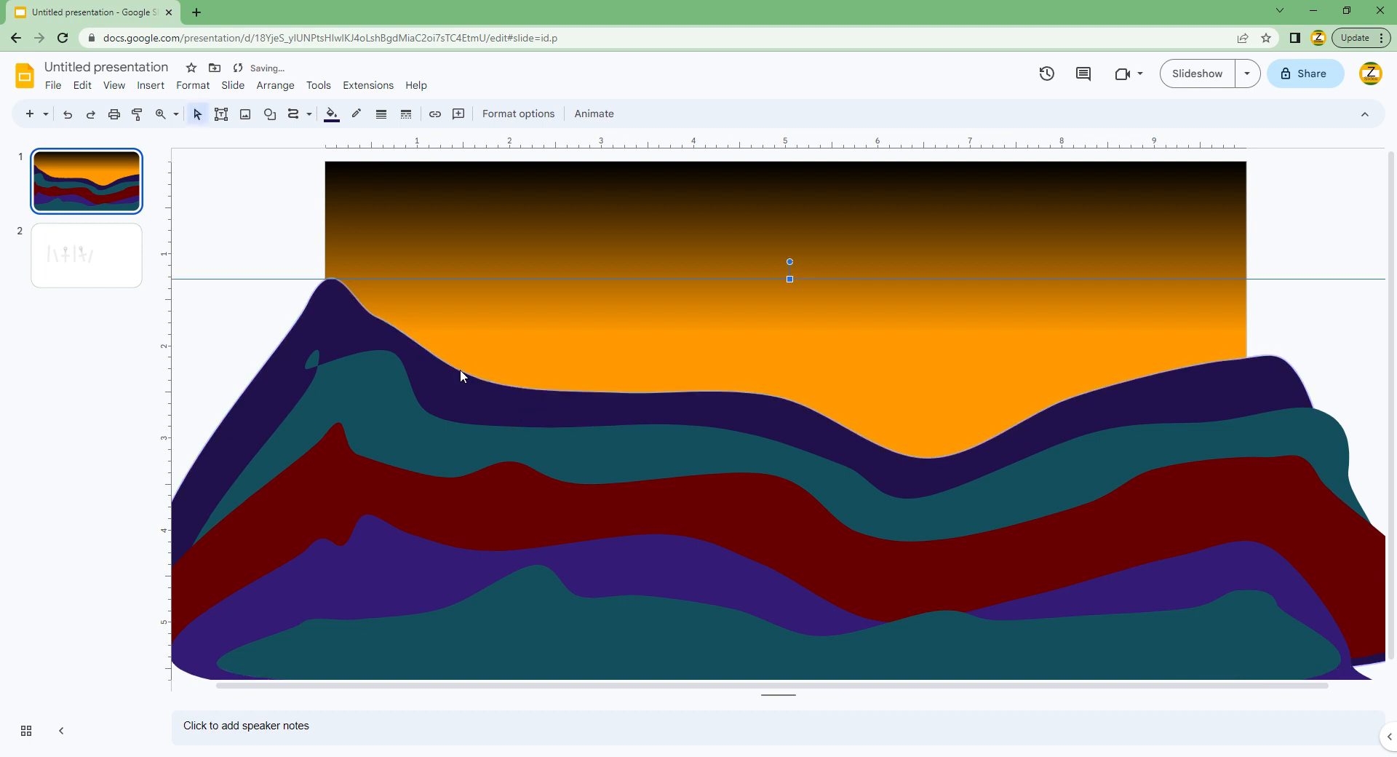
double_click(441, 381)
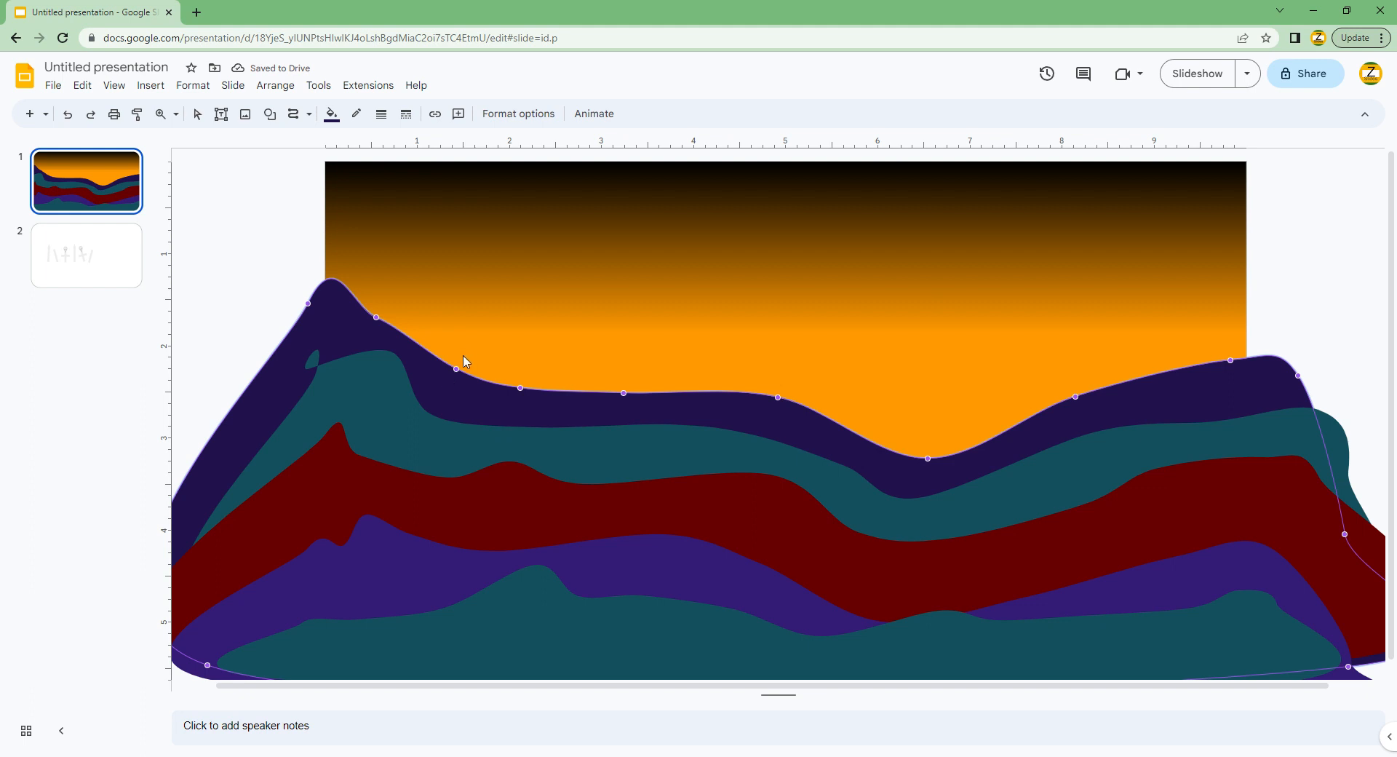
left_click_drag(460, 370, 473, 357)
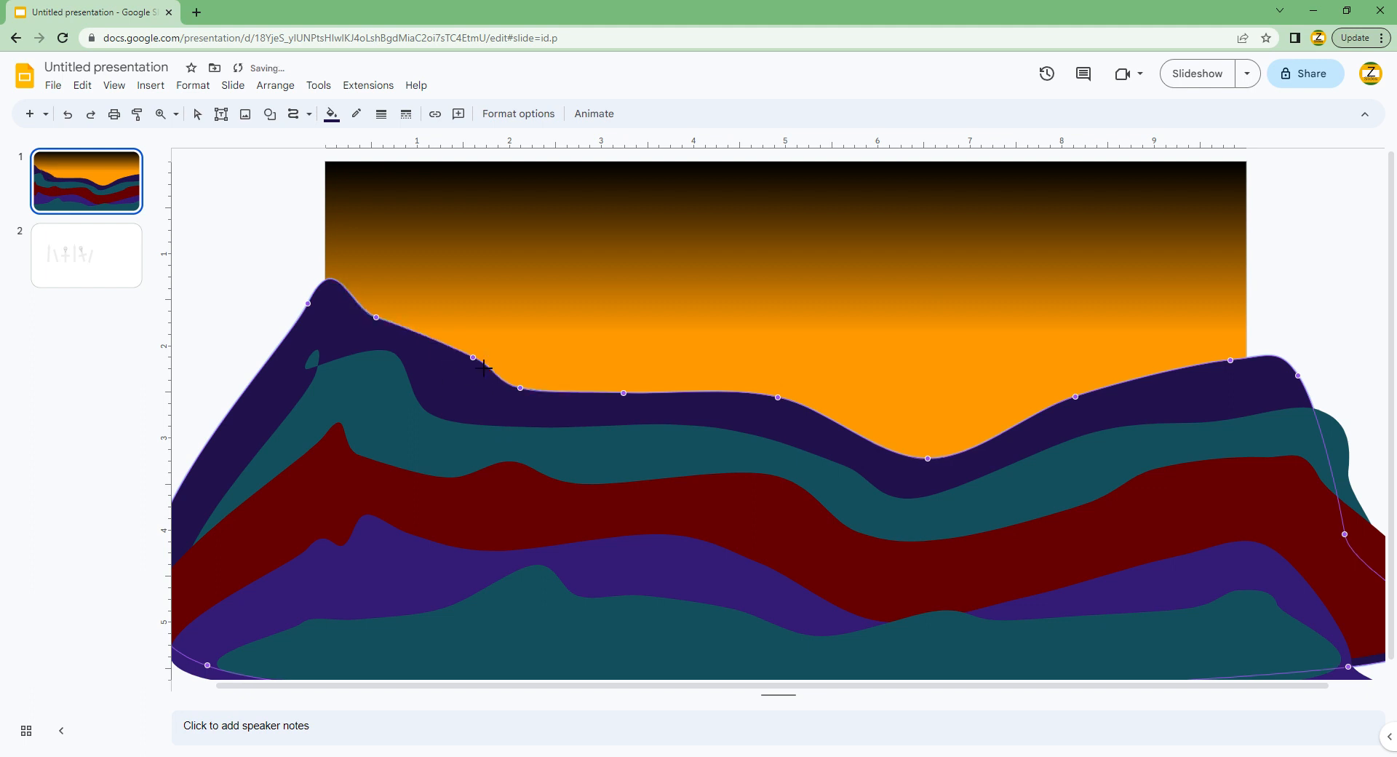
left_click(308, 304)
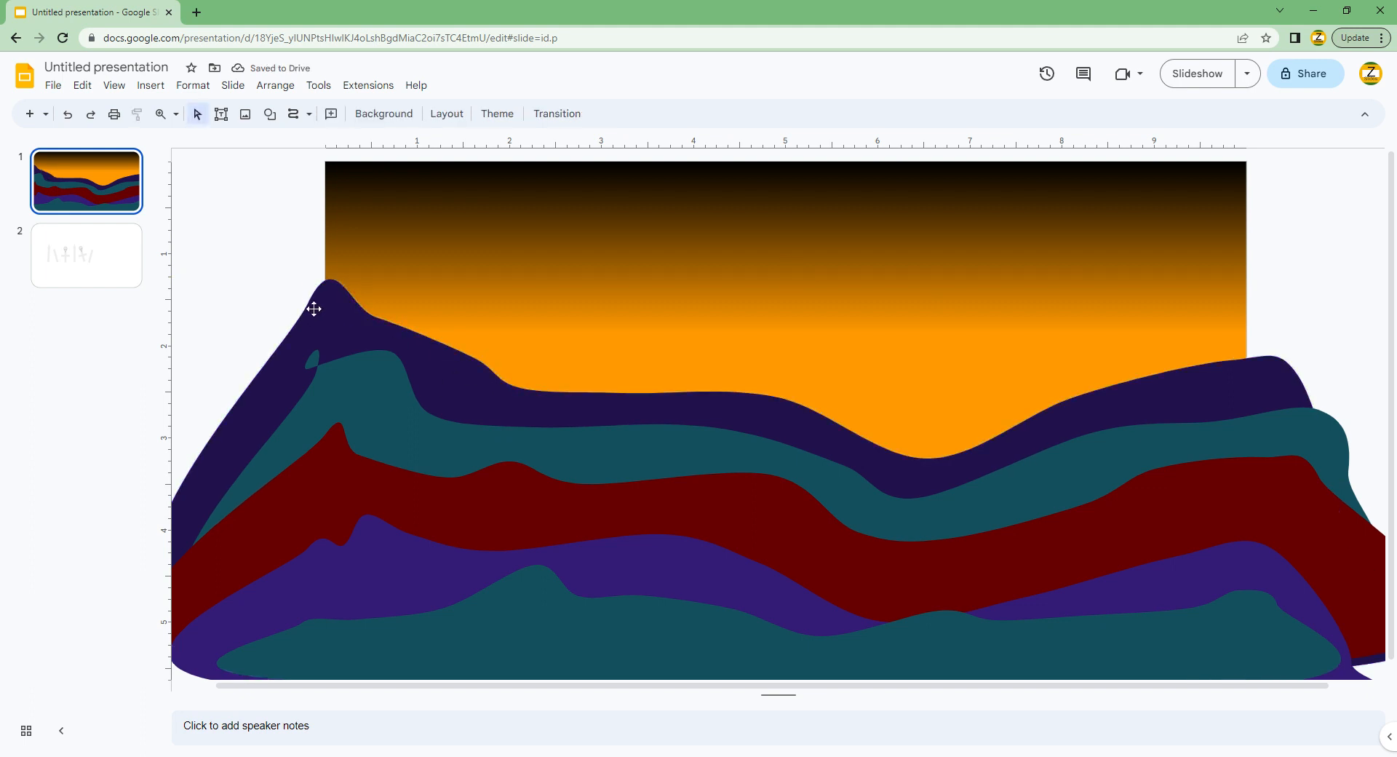
left_click(360, 311)
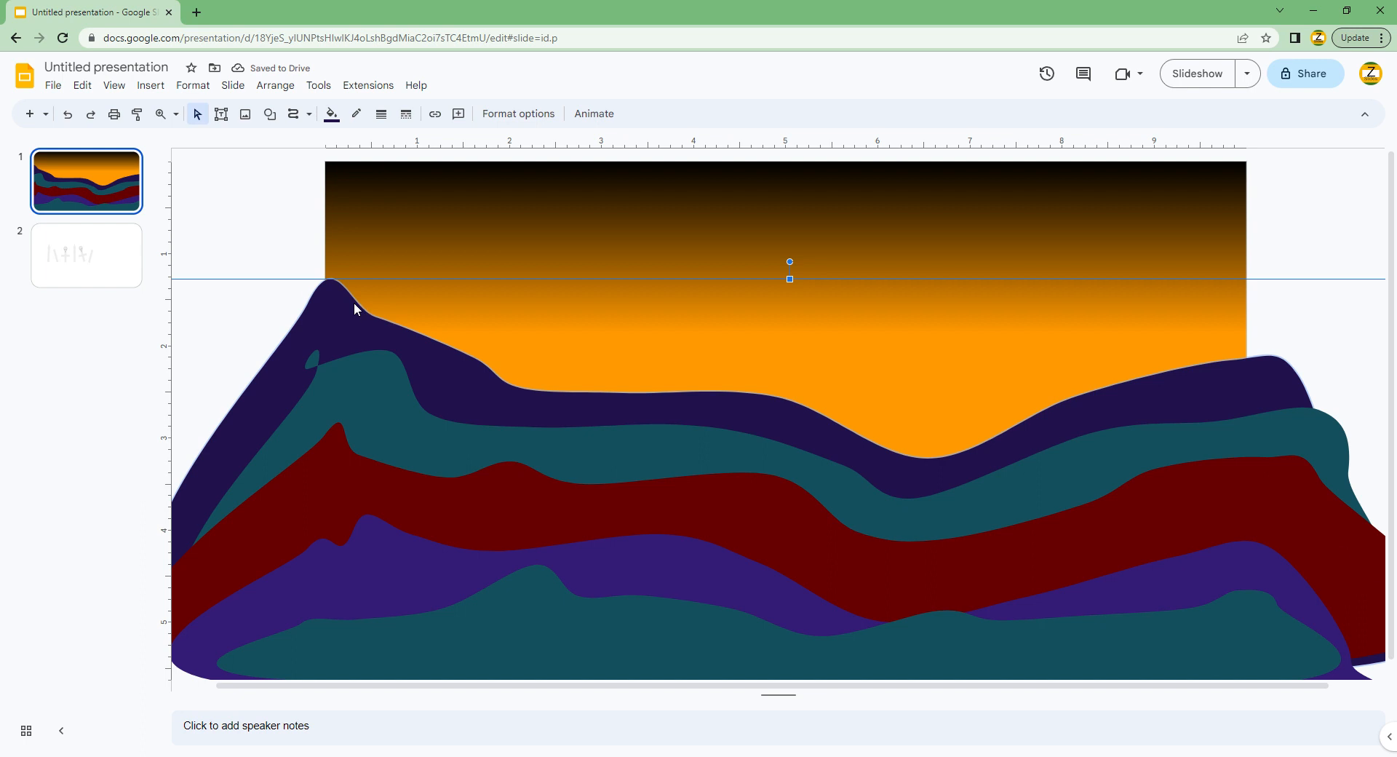
Move the dark cyan fourth hill slightly down.
left_click(334, 375)
left_click_drag(783, 364, 784, 375)
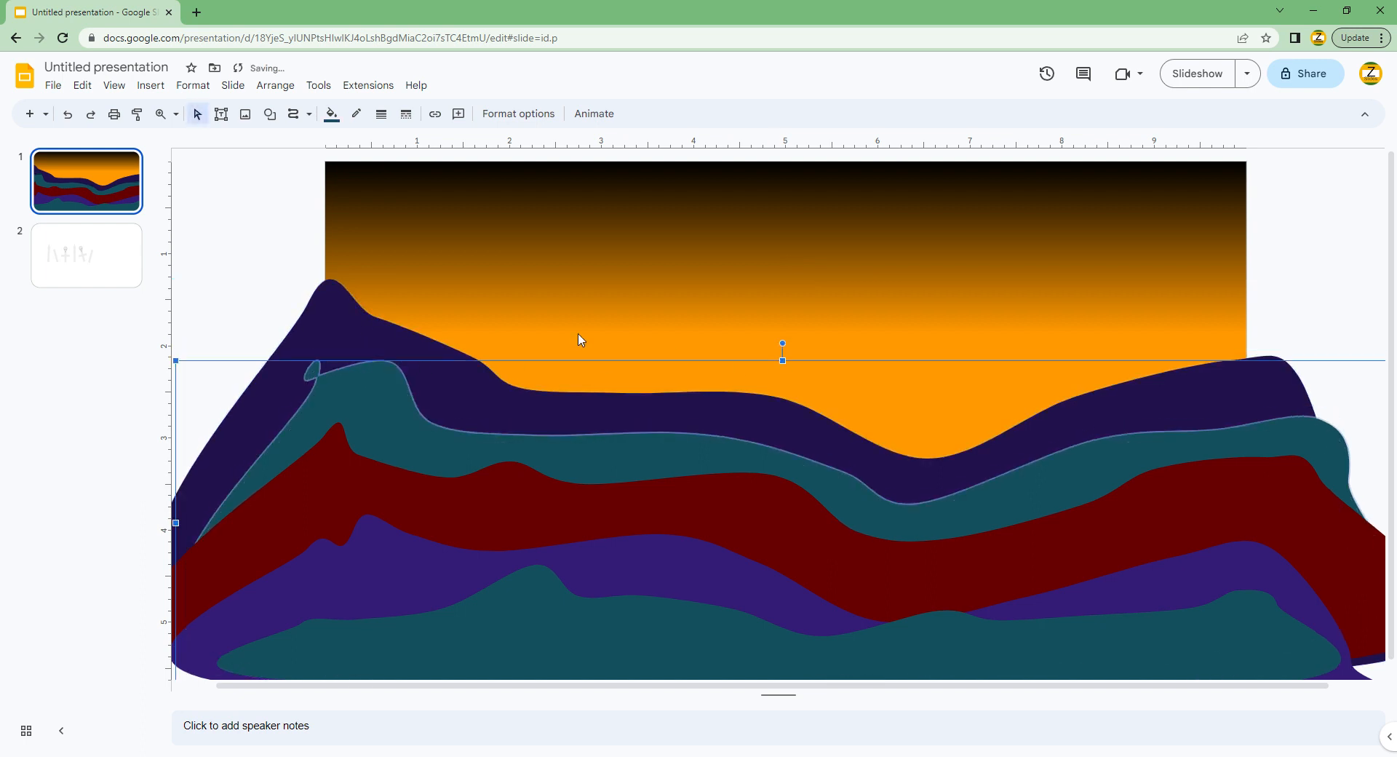
left_click_drag(259, 266, 256, 228)
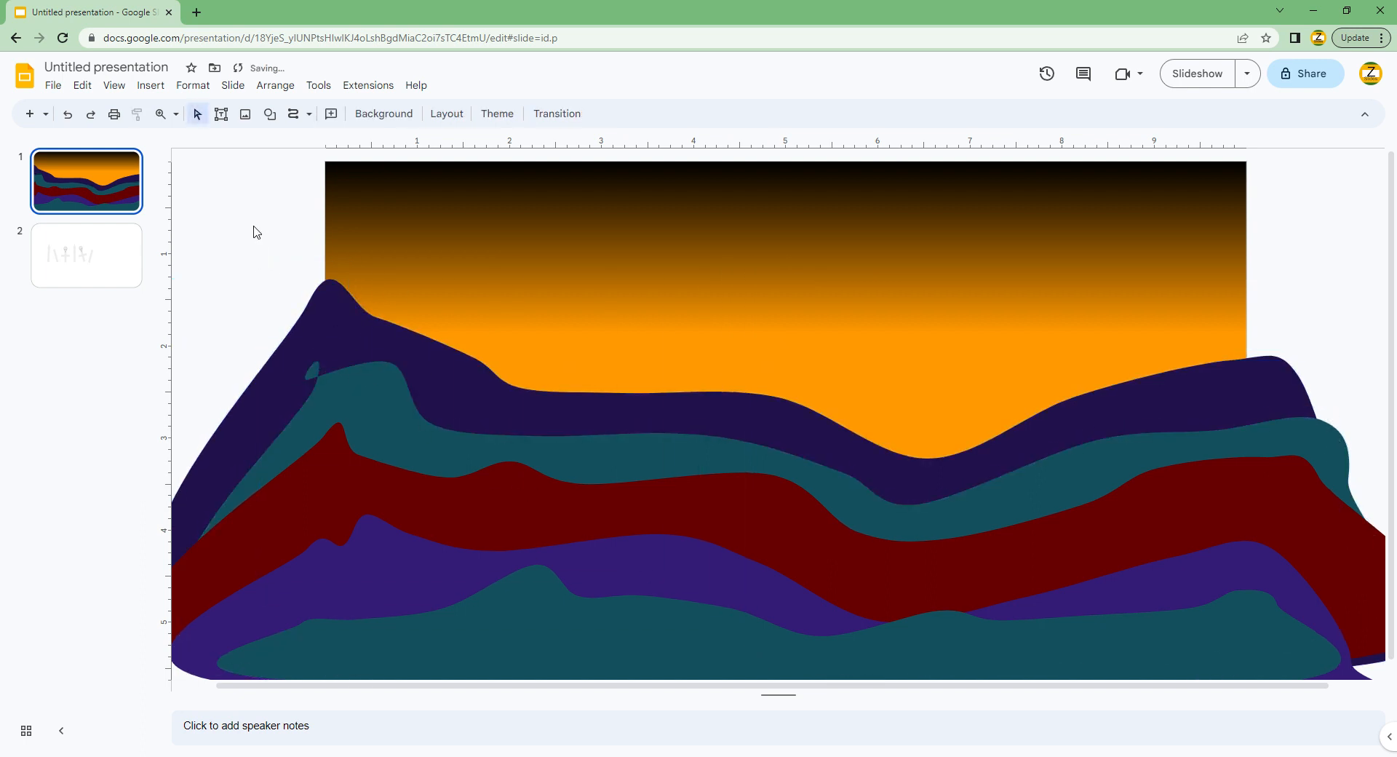
Raise the dip in the purple second hill by moving its lowest ridge point up above the foreground hill.
double_click(679, 586)
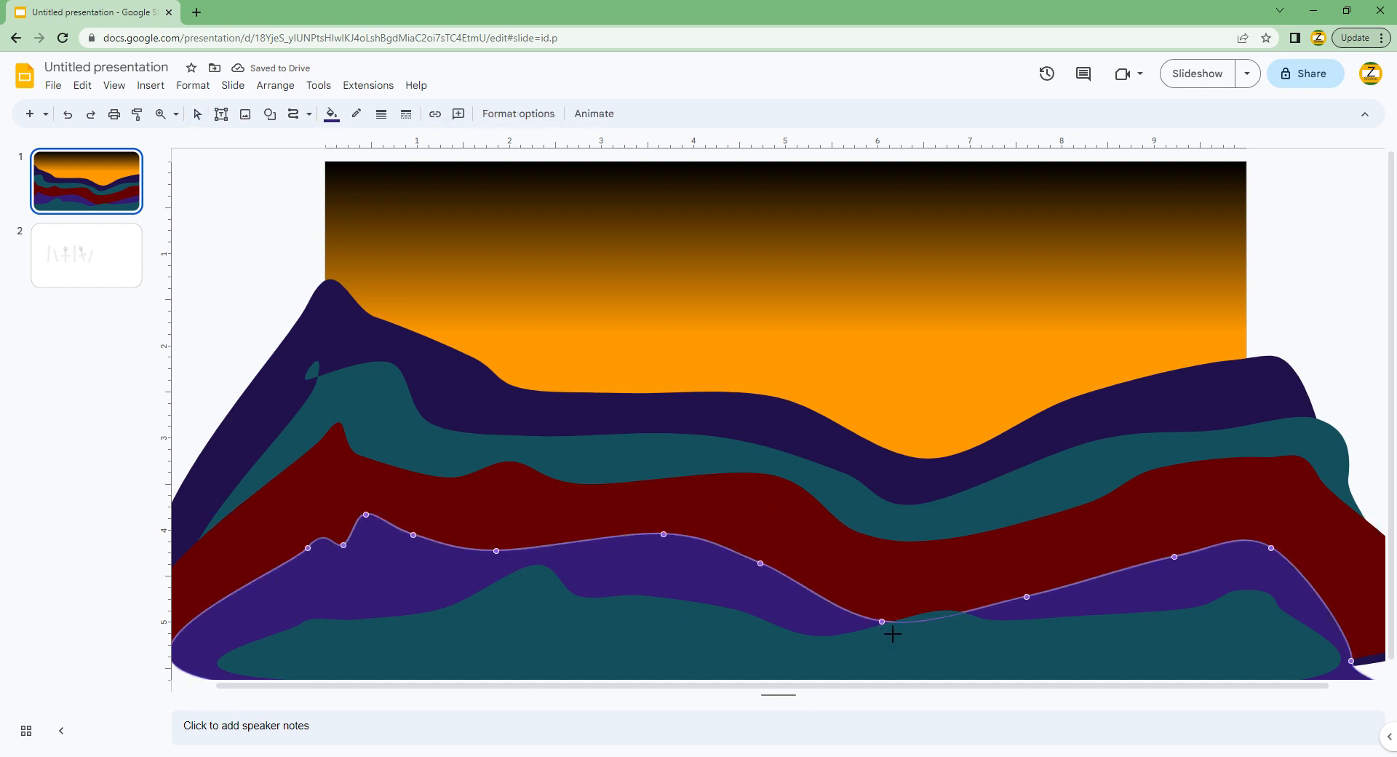
left_click_drag(882, 622, 885, 581)
left_click(286, 335)
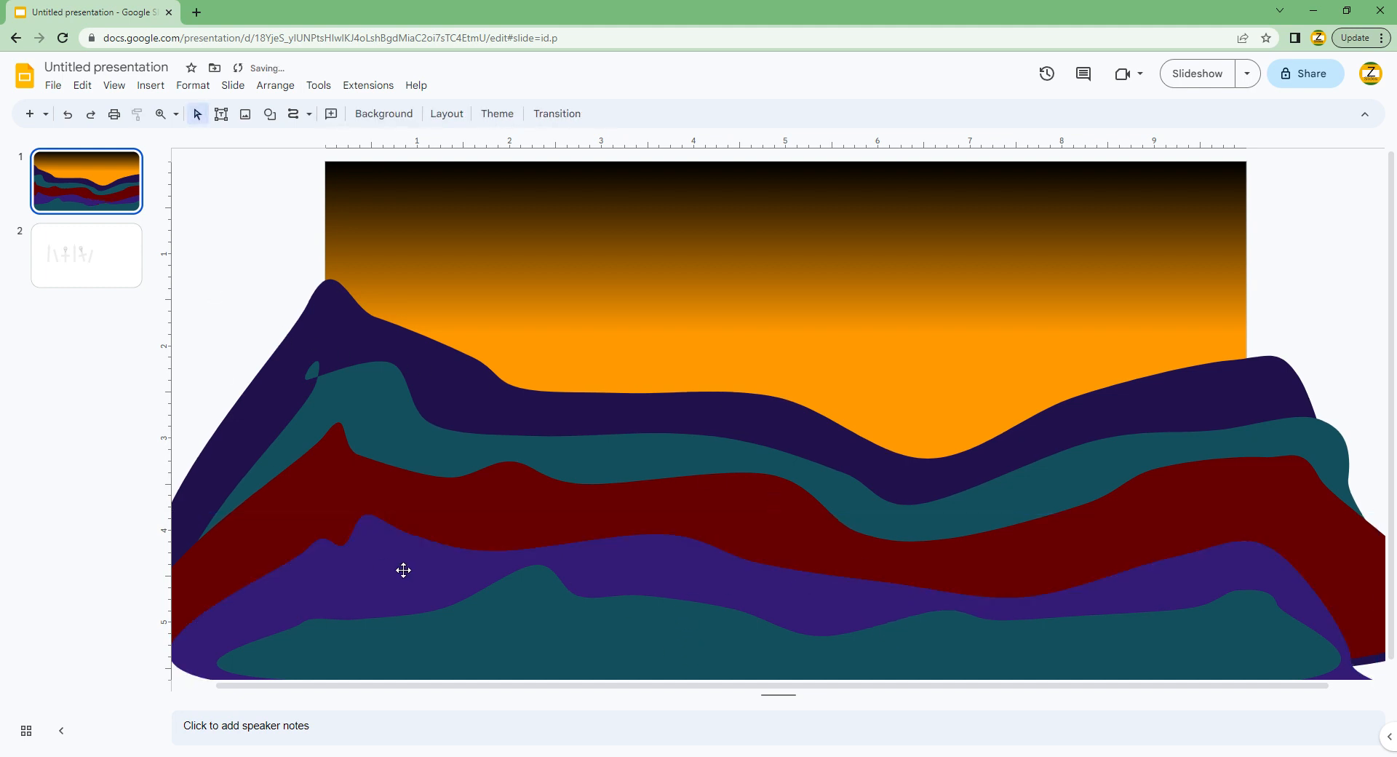
Make the outlines of the grouped bars, crosses and spears on slide 2 transparent.
left_click(41, 261)
left_click_drag(296, 274, 935, 492)
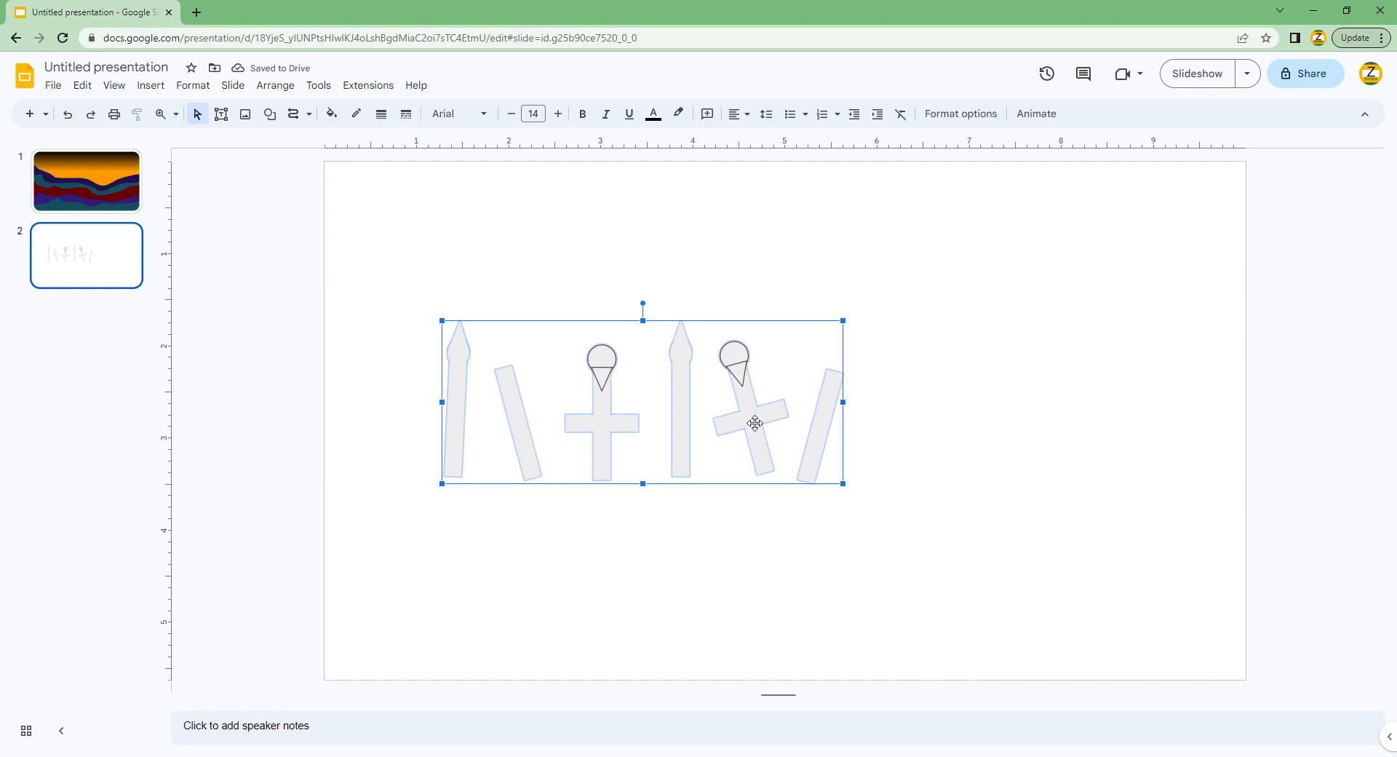
right_click(755, 423)
left_click(633, 565)
left_click(447, 337)
left_click(454, 344)
left_click(351, 169)
left_click_drag(443, 312, 701, 521)
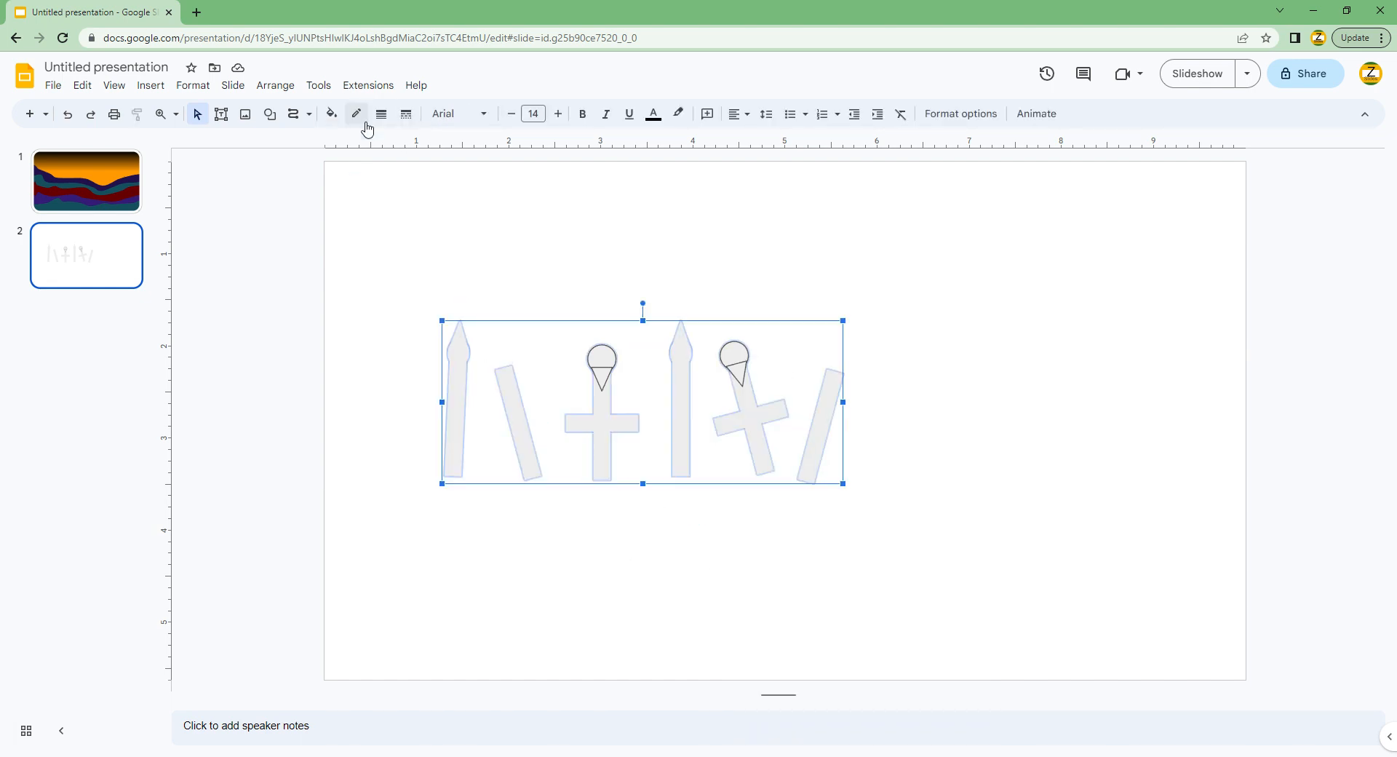
left_click(367, 129)
left_click(431, 374)
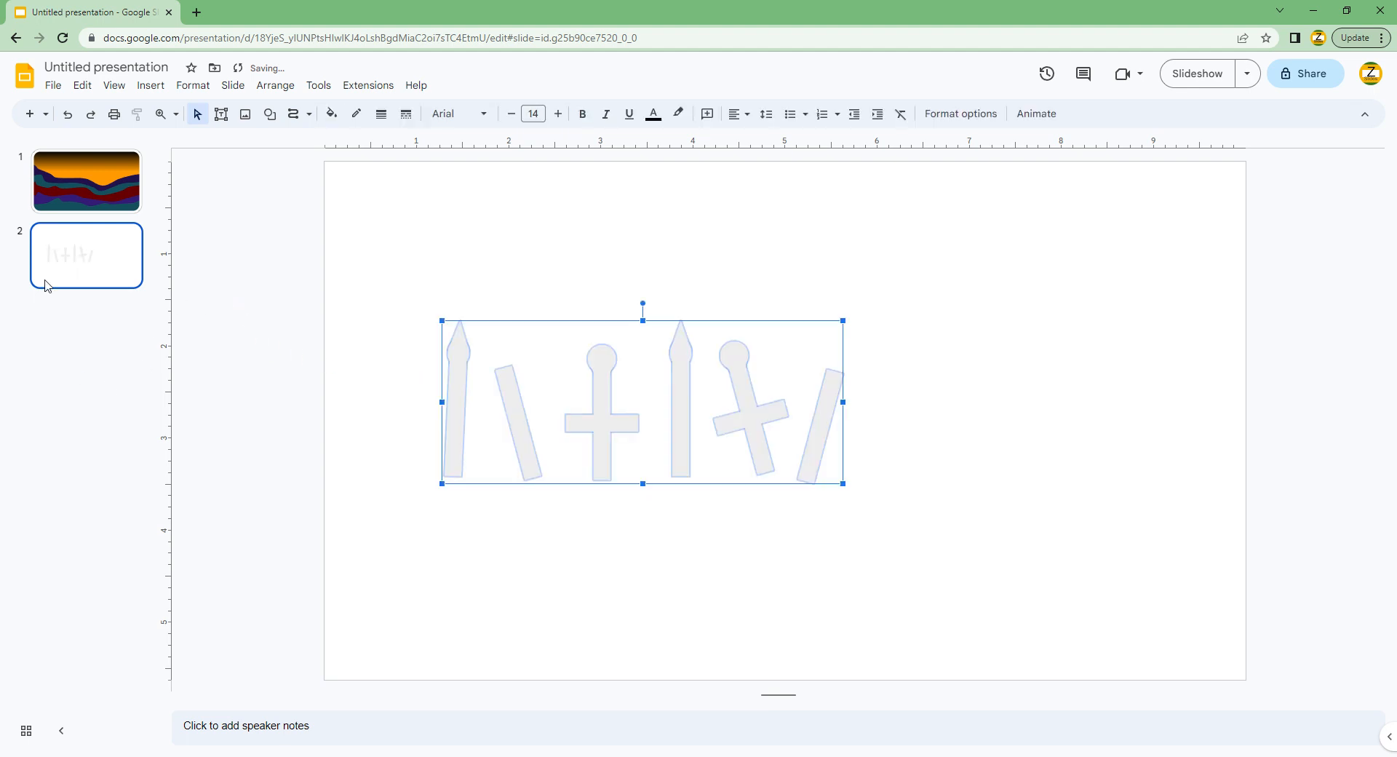
Paste a copy of the bars, crosses and spears group onto slide 1 and shrink it to about 1.6 inches wide.
left_click(80, 185)
key("ctrl+v")
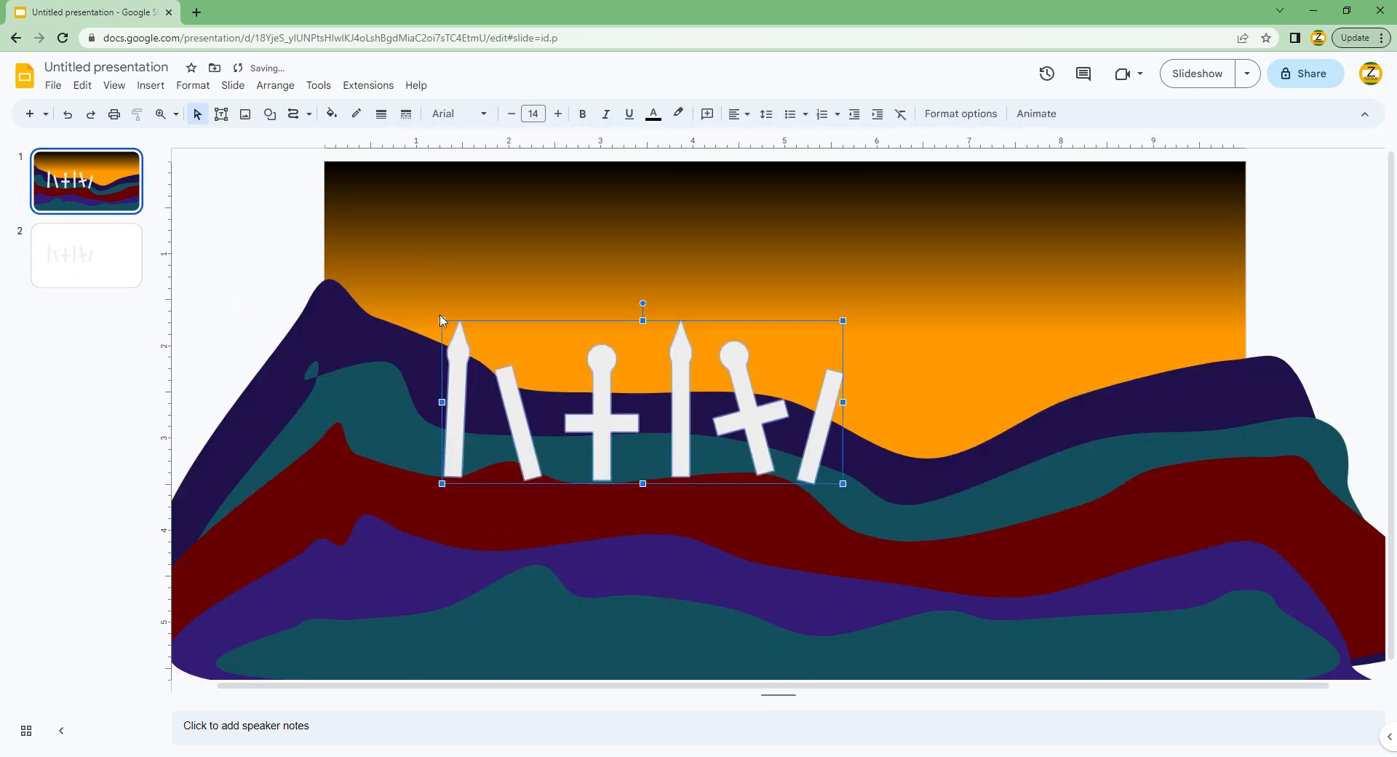
left_click_drag(497, 363, 568, 372)
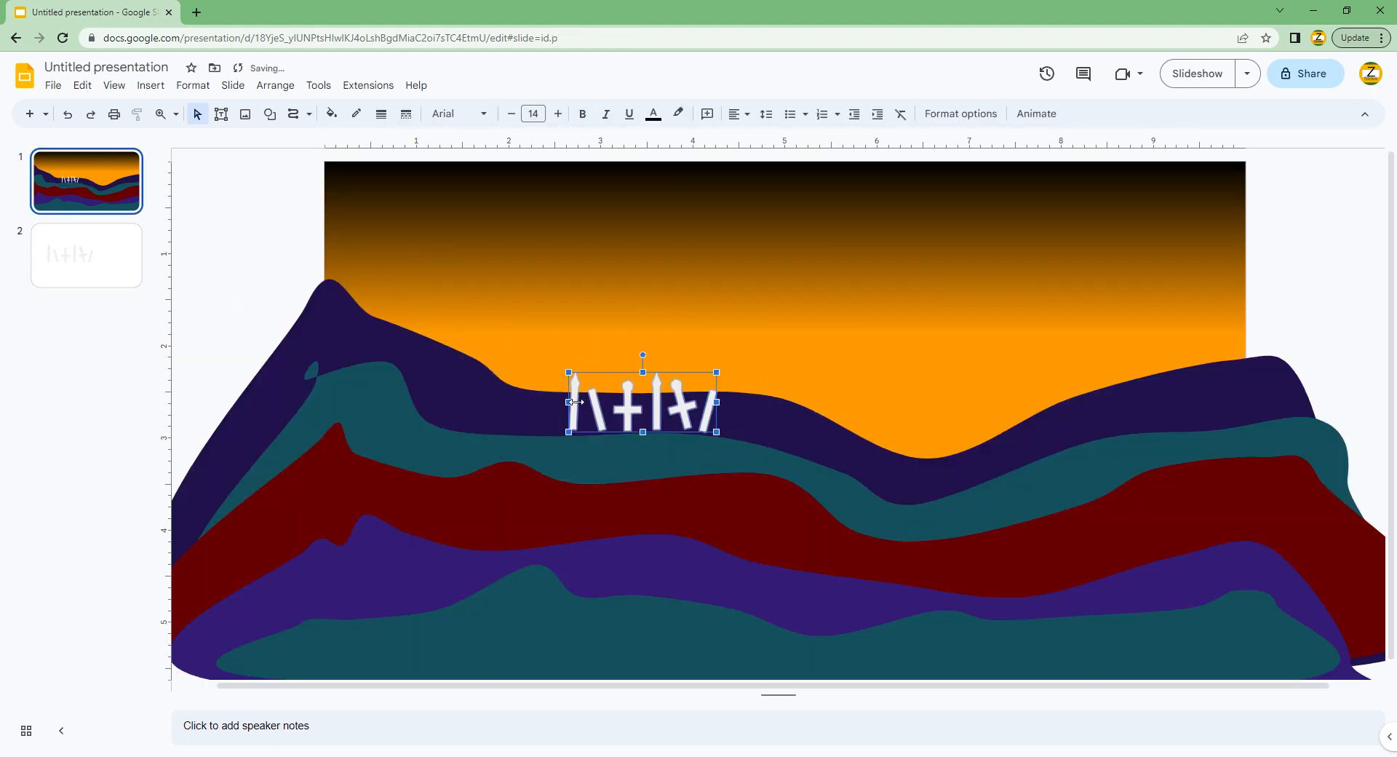
Place the group on the left part of the purple hill, tilted counter-clockwise along the slope, and duplicate it.
left_click(391, 574)
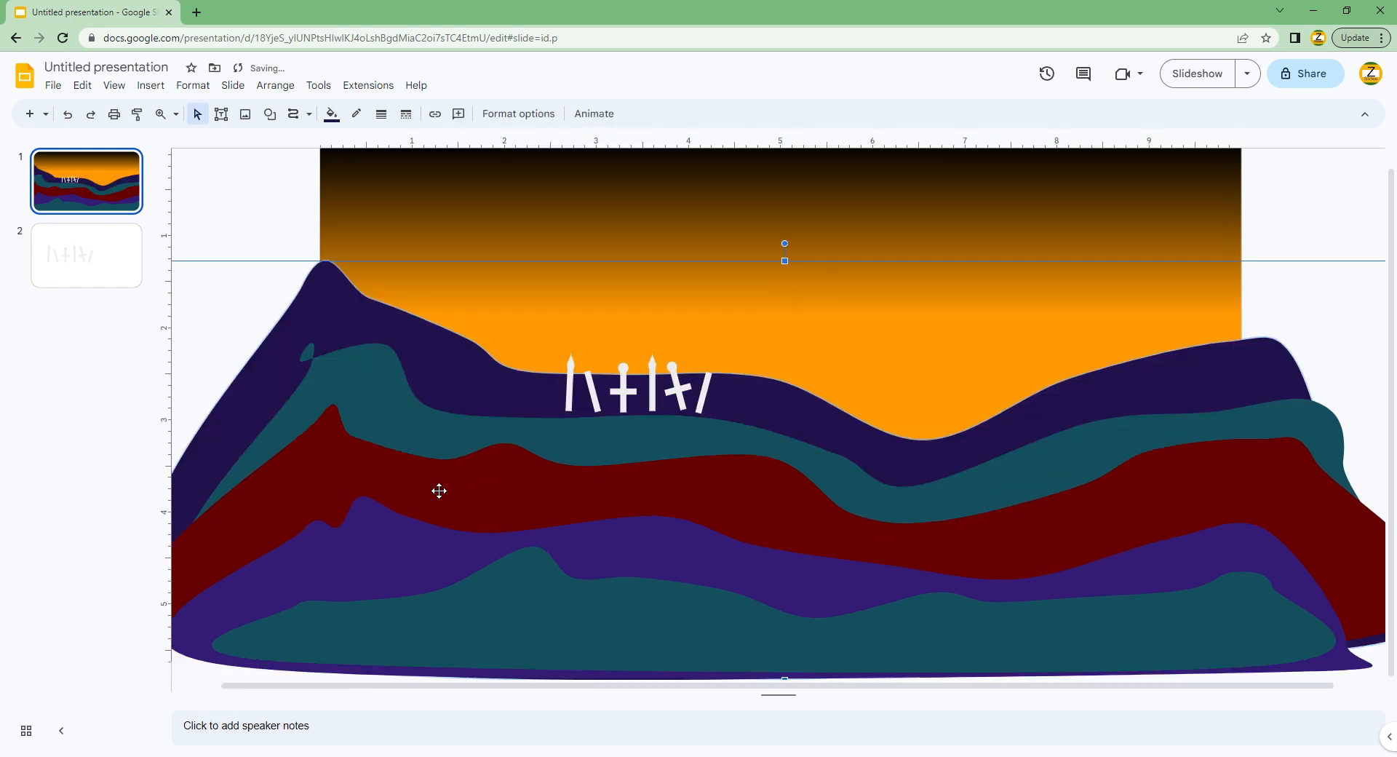
left_click_drag(585, 390, 398, 551)
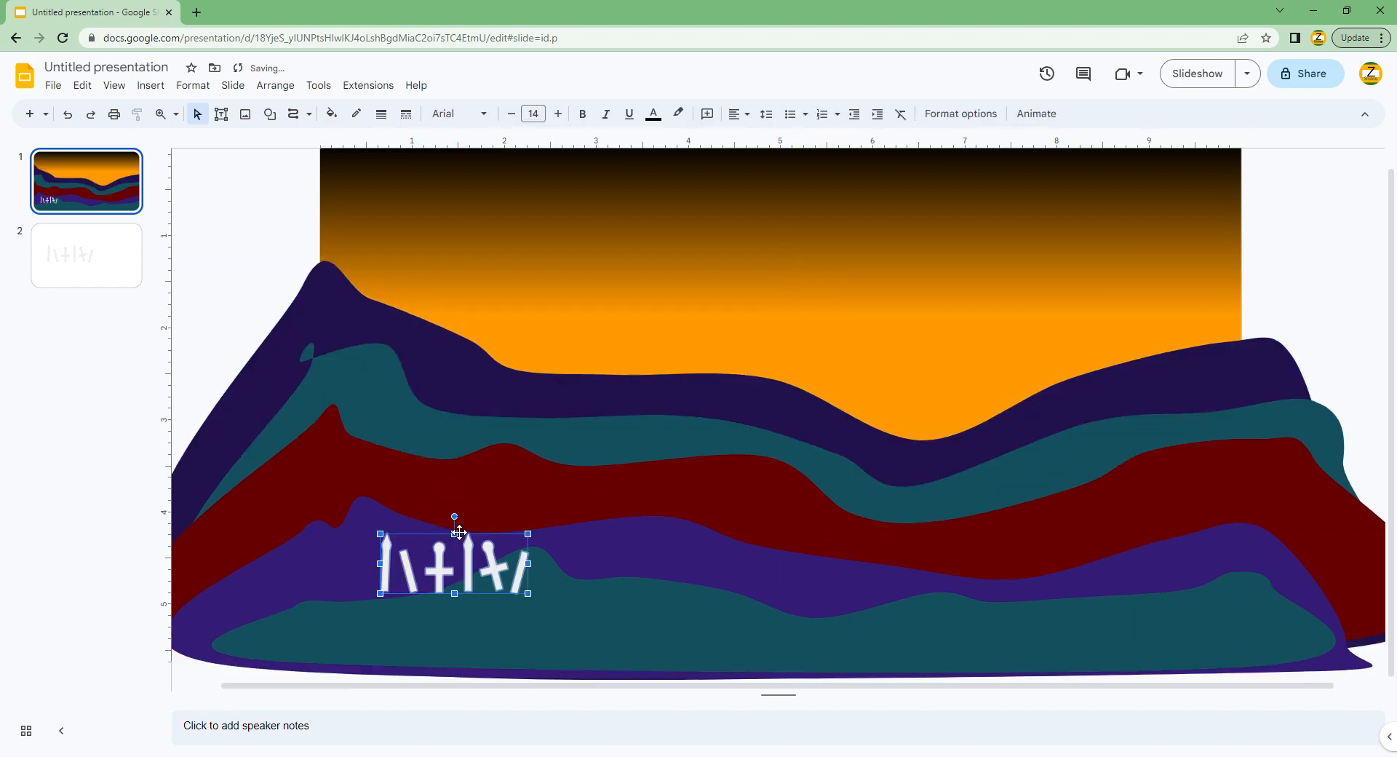
left_click_drag(454, 516, 465, 568)
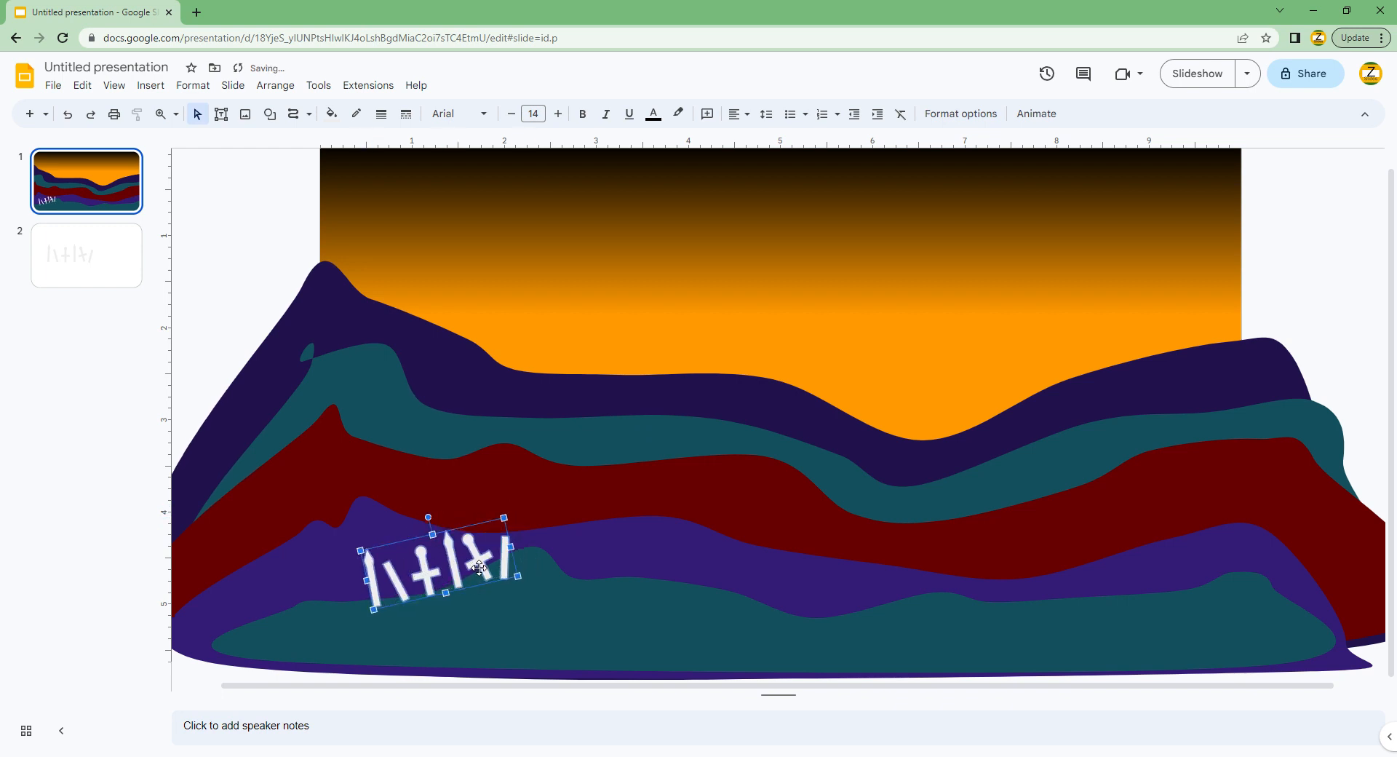
key("ctrl+d")
Try to flip the duplicated group vertically.
right_click(473, 576)
mouse_move(655, 352)
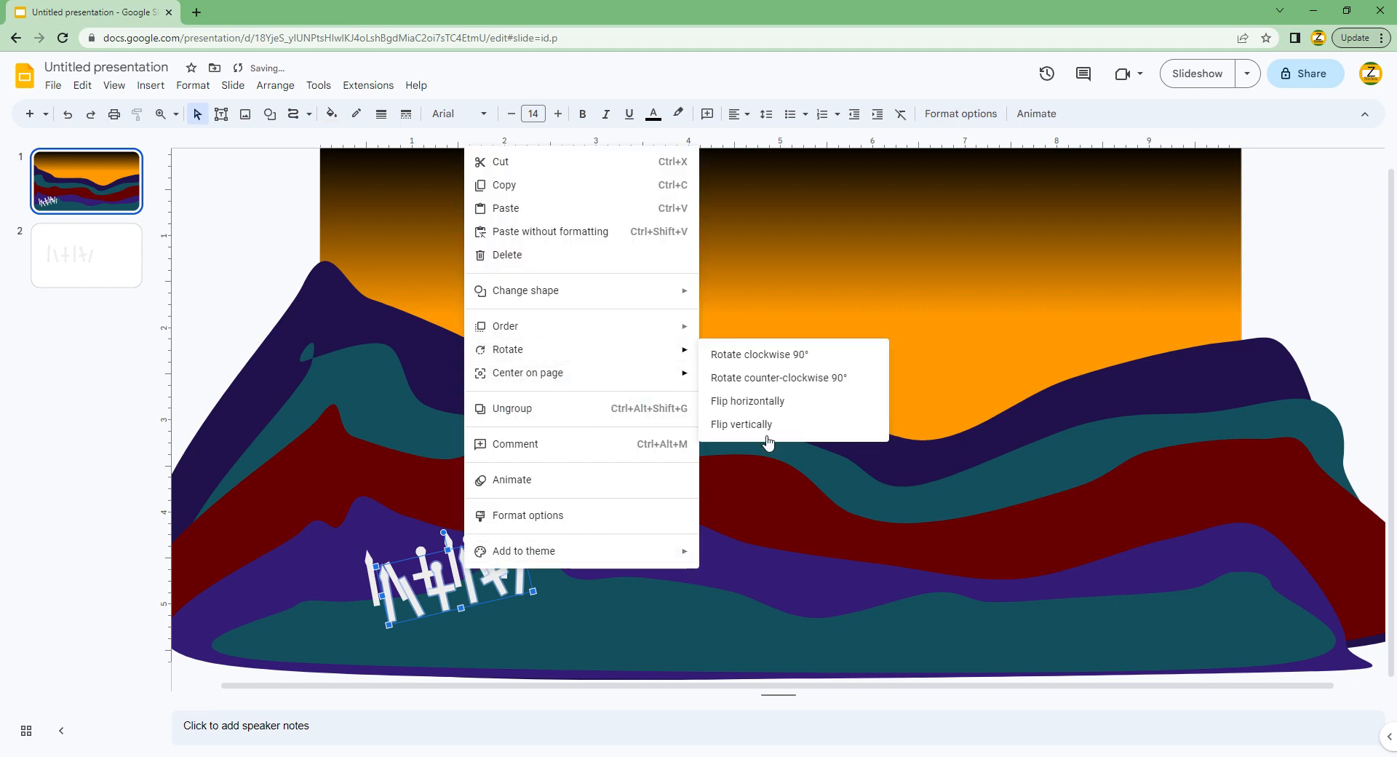
left_click(767, 428)
key("ctrl+z")
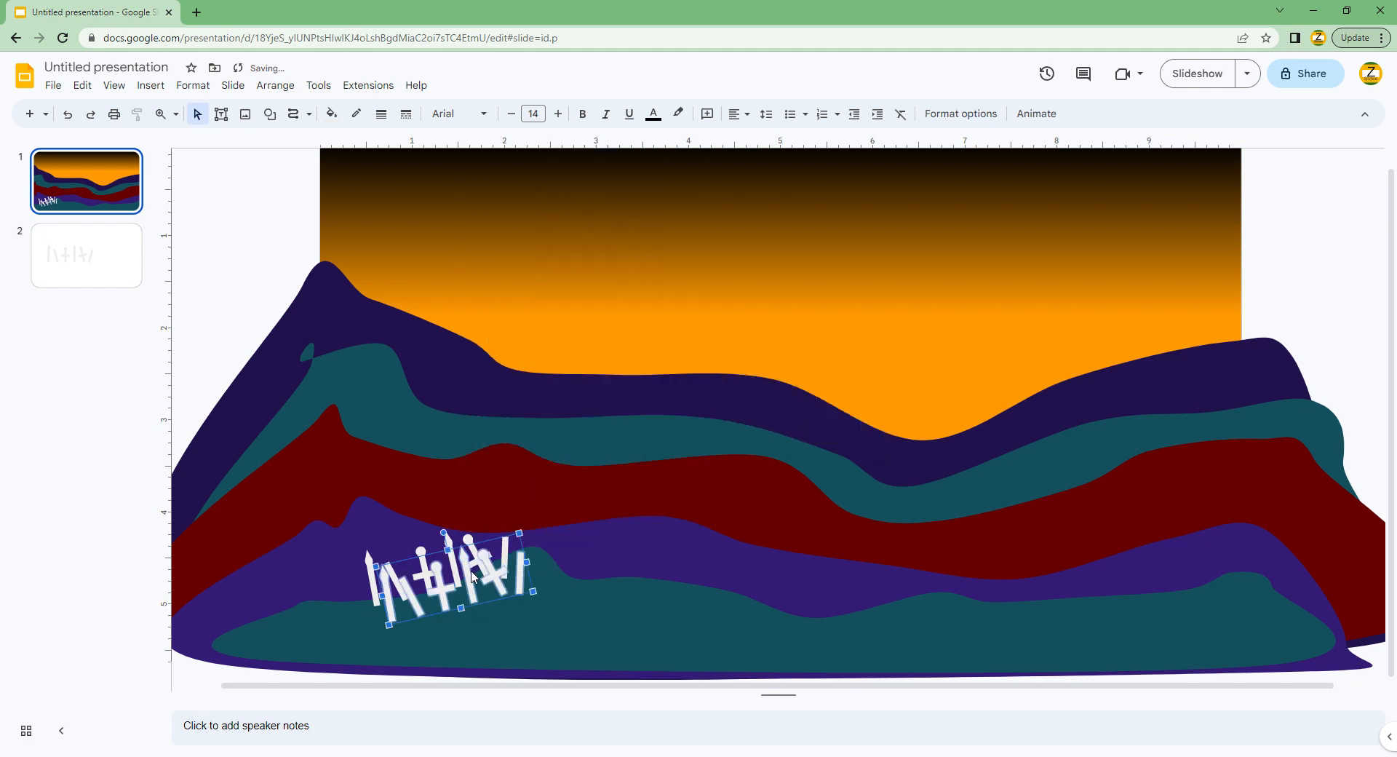
Flip the duplicated group horizontally and move it to the right part of the purple hill.
right_click(462, 572)
left_click(471, 595)
right_click(469, 593)
mouse_move(553, 378)
left_click(757, 426)
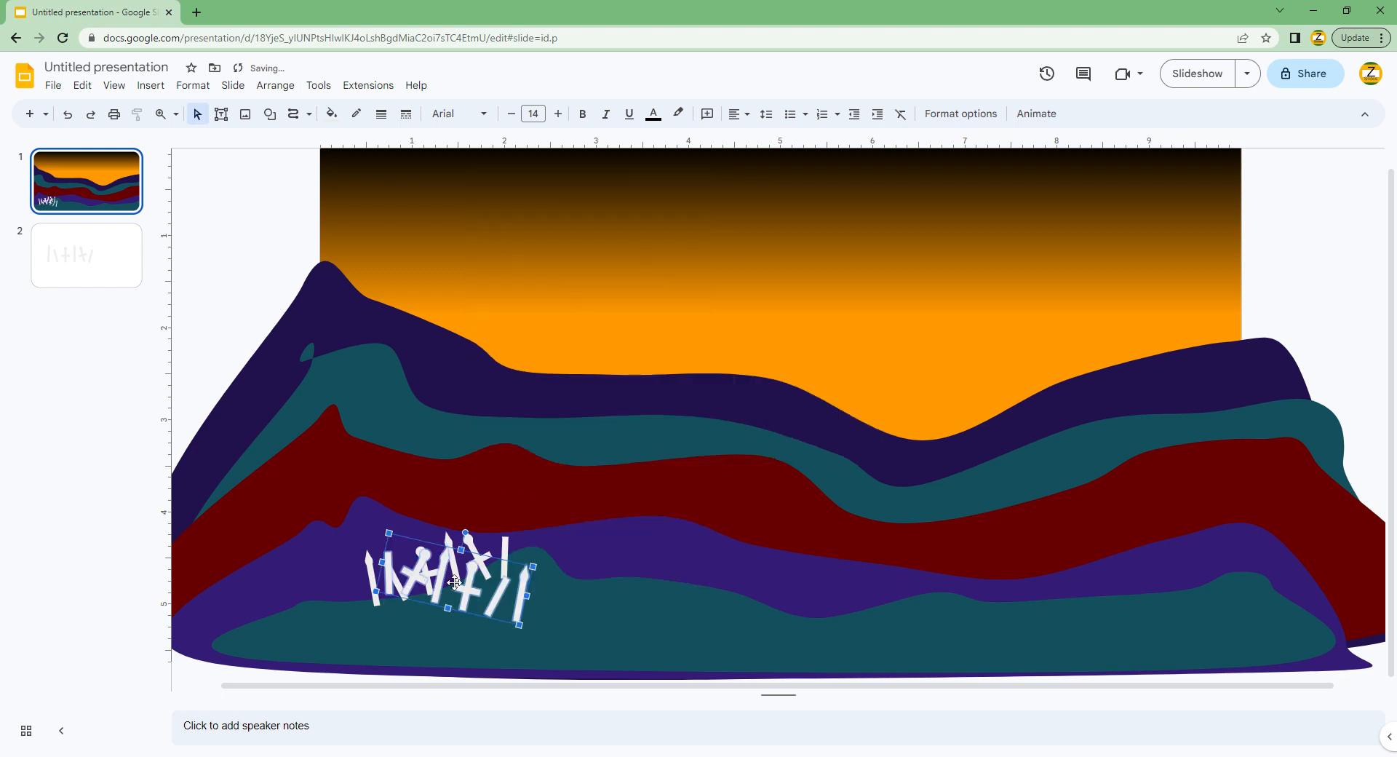
left_click_drag(447, 586, 1120, 593)
Rotate the right-hand group counter-clockwise until it stands nearly upright.
left_click(1150, 545)
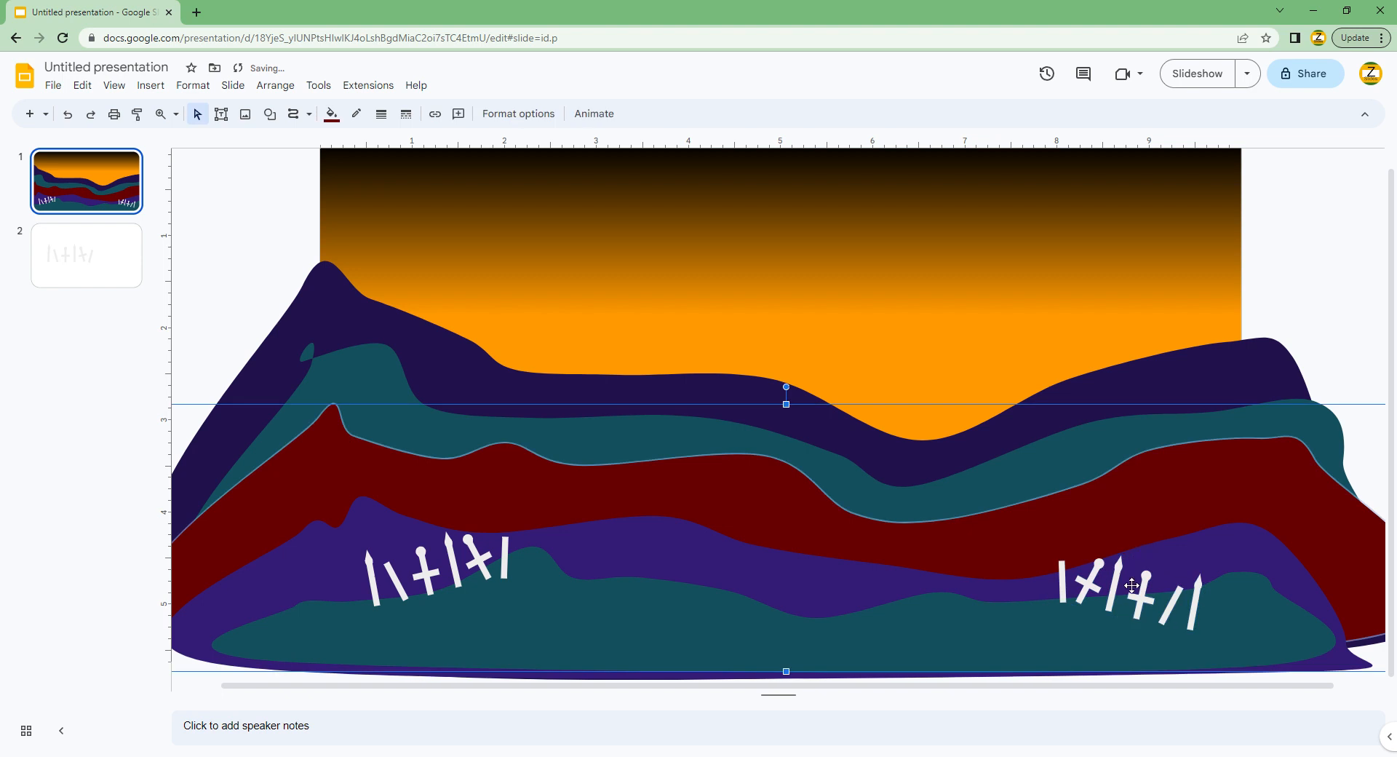
left_click(1123, 555)
left_click(1124, 562)
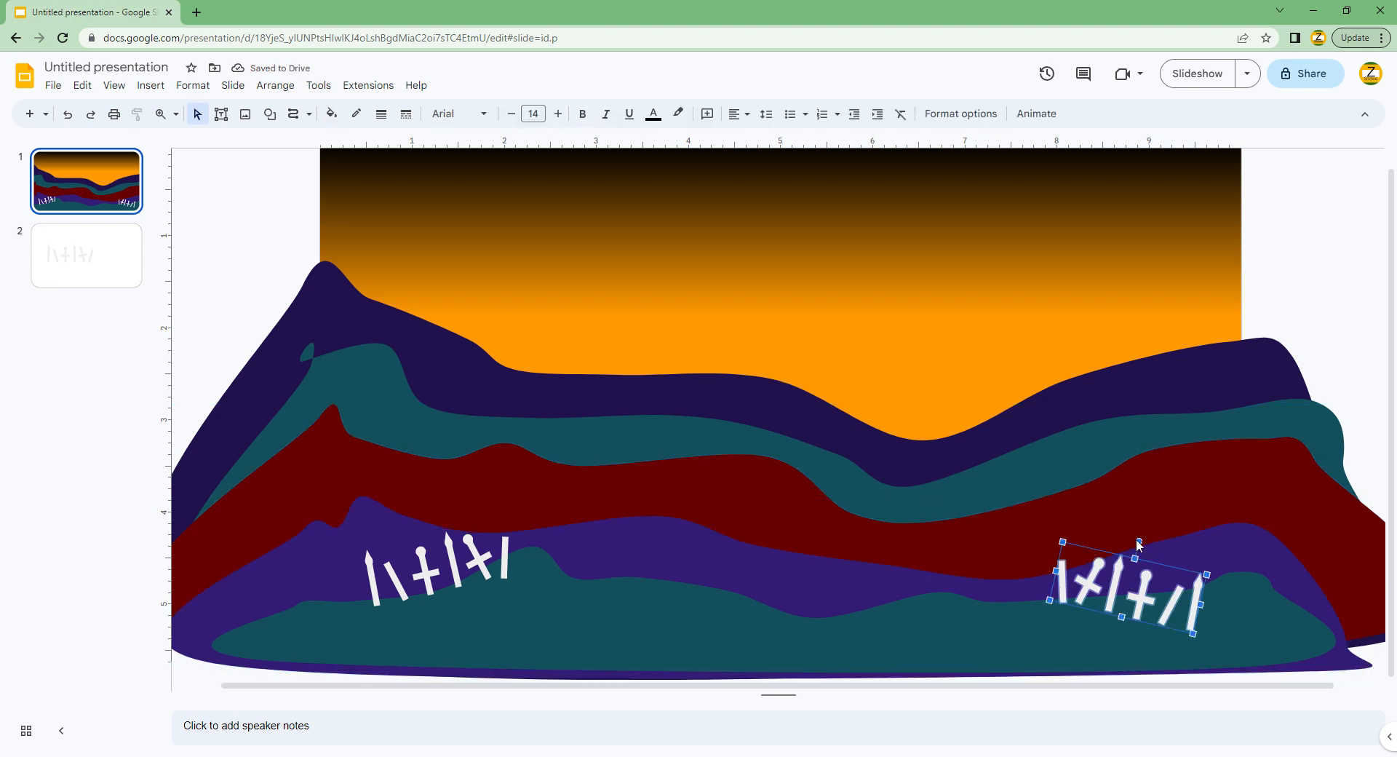
left_click_drag(1148, 550, 1128, 541)
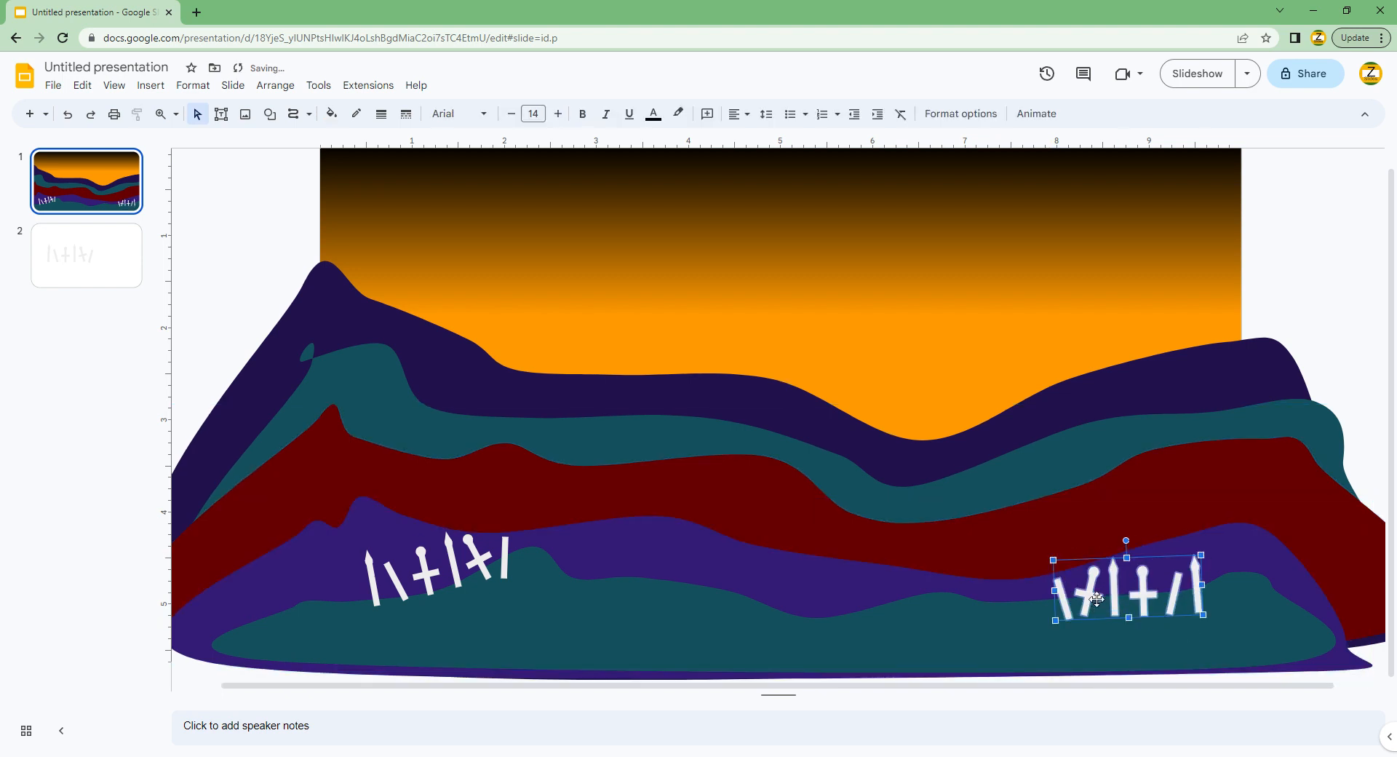
Duplicate the right-hand group, place the copy midway along the purple hill and tilt it clockwise to follow the foreground slope.
left_click_drag(1097, 598, 735, 575)
key("ctrl+d")
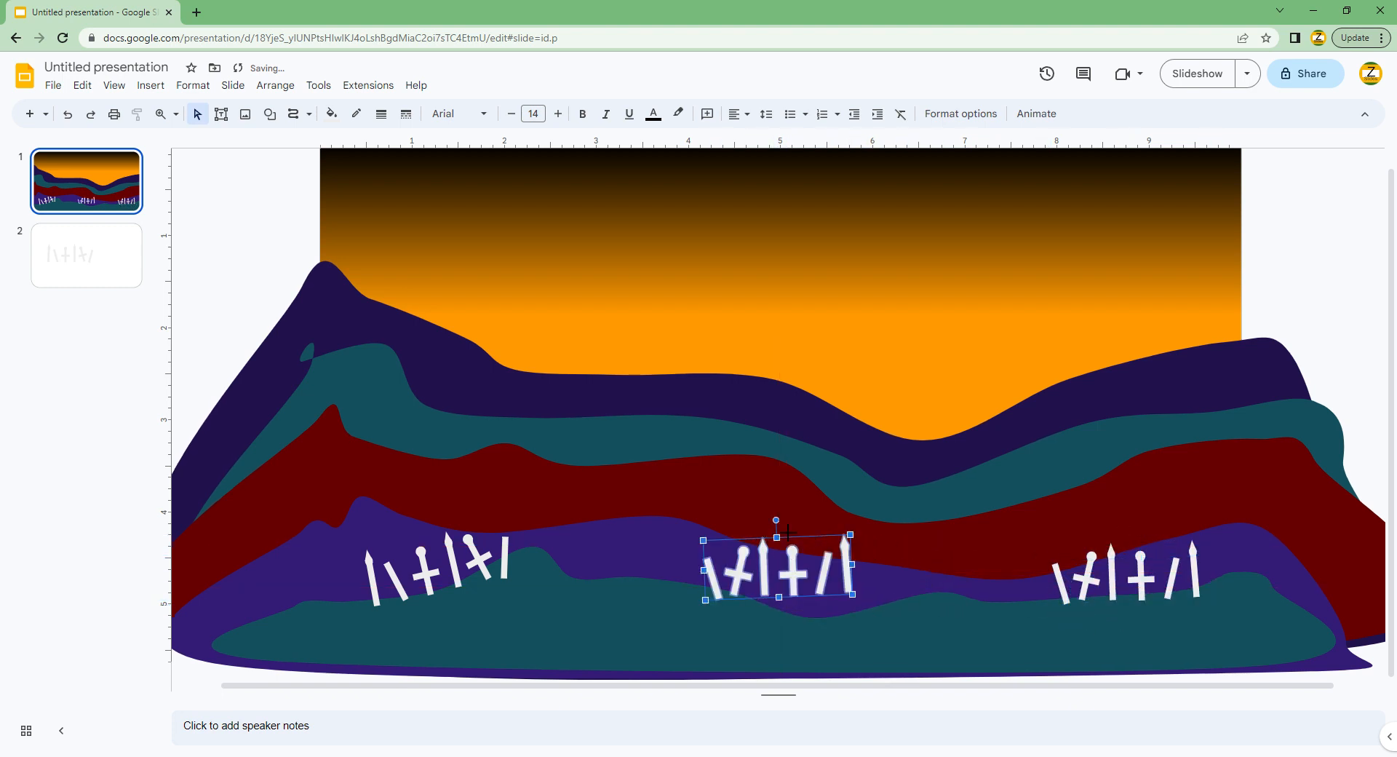
left_click_drag(788, 532, 791, 523)
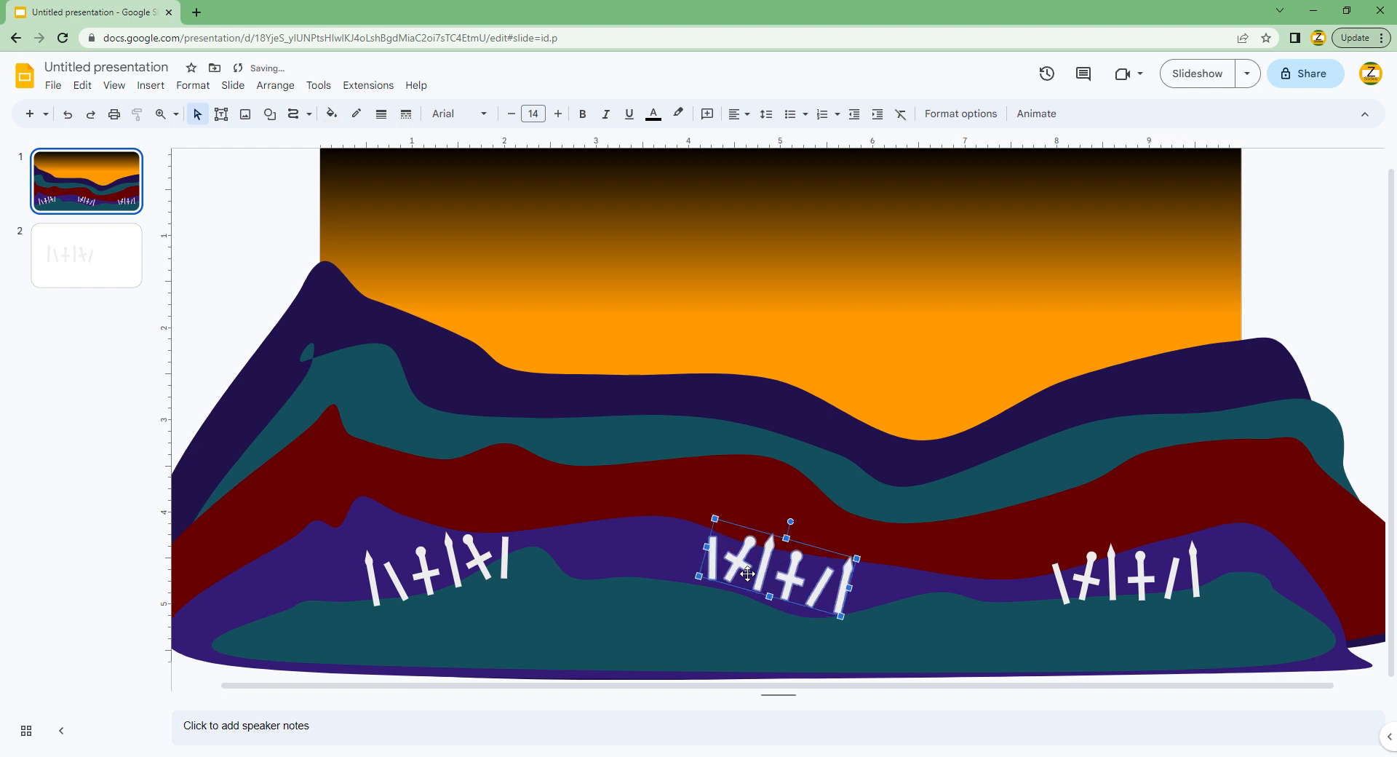
Place a copy of the middle group on the purple hill's upper edge left of centre, rotated counter-clockwise to follow the slope.
left_click_drag(748, 574, 590, 492)
key("ctrl+d")
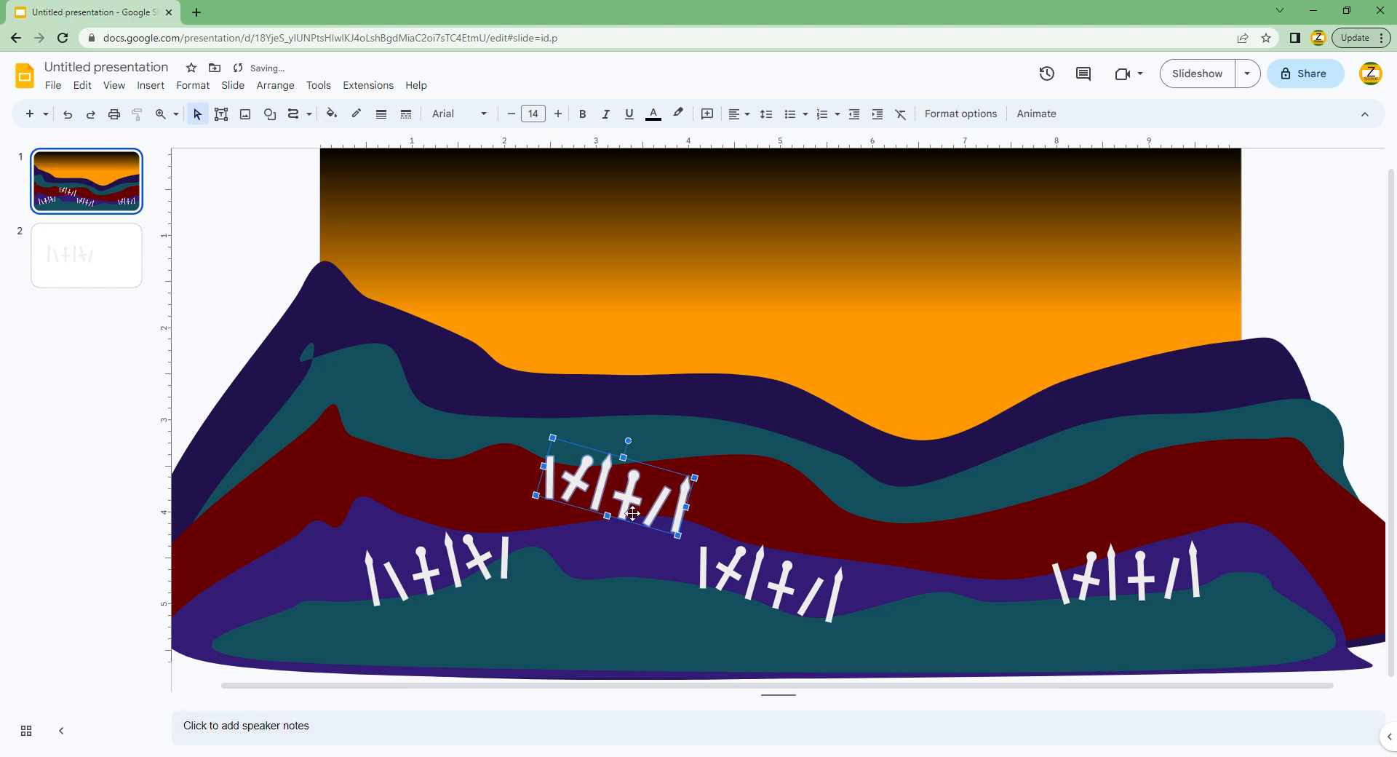
left_click(637, 444)
left_click(609, 484)
left_click_drag(641, 451, 624, 443)
left_click_drag(609, 494, 591, 506)
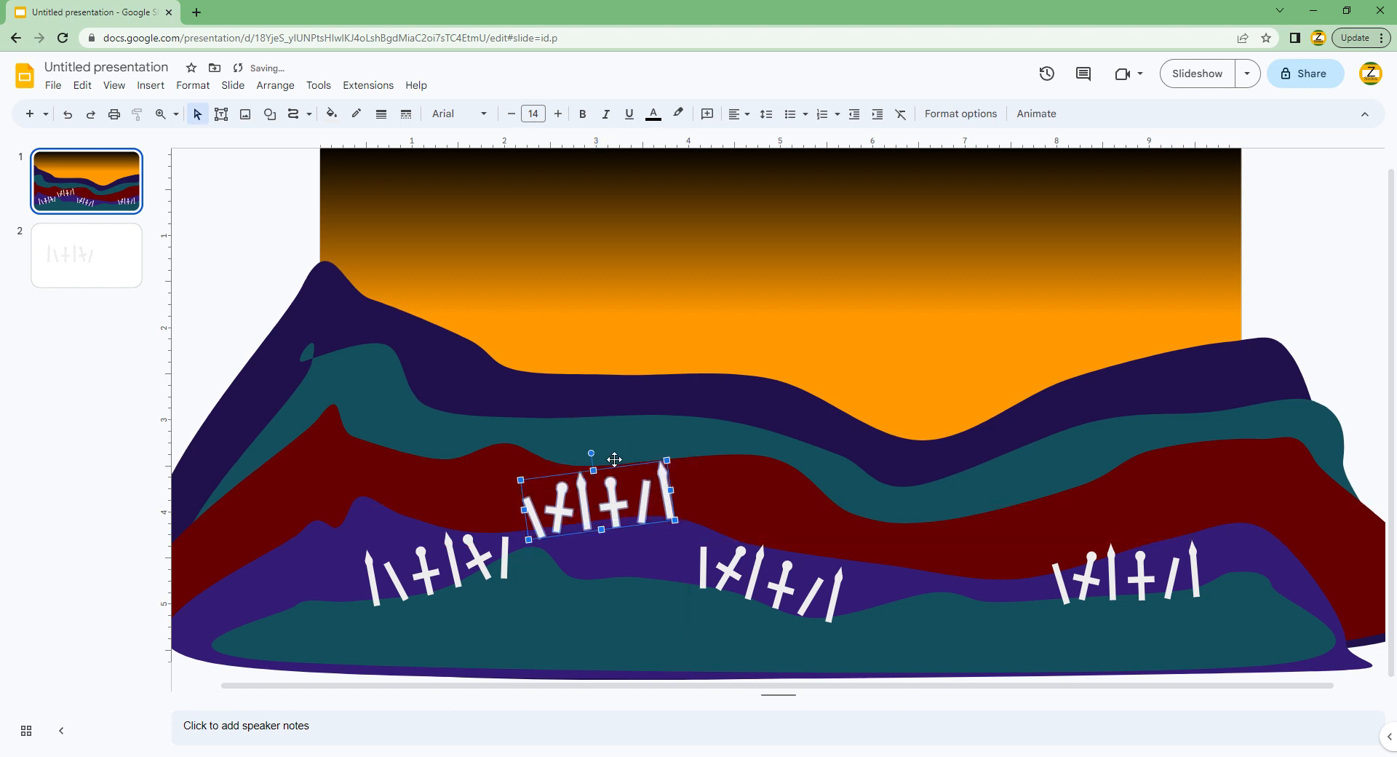
Add two more copies along the purple hill's upper edge: one right of centre tilted clockwise, one near the right end tilted counter-clockwise.
key("ctrl+d")
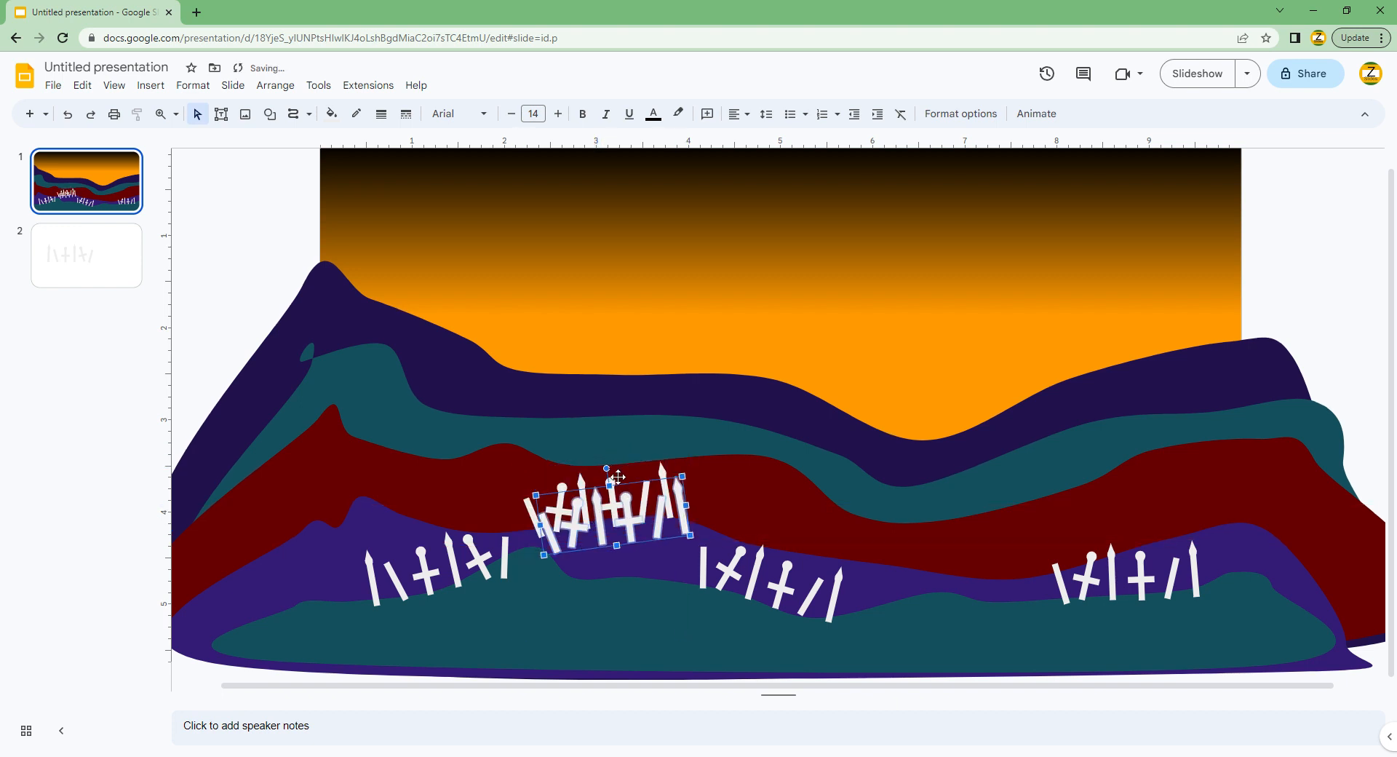
left_click_drag(616, 468, 626, 469)
left_click_drag(605, 519, 894, 553)
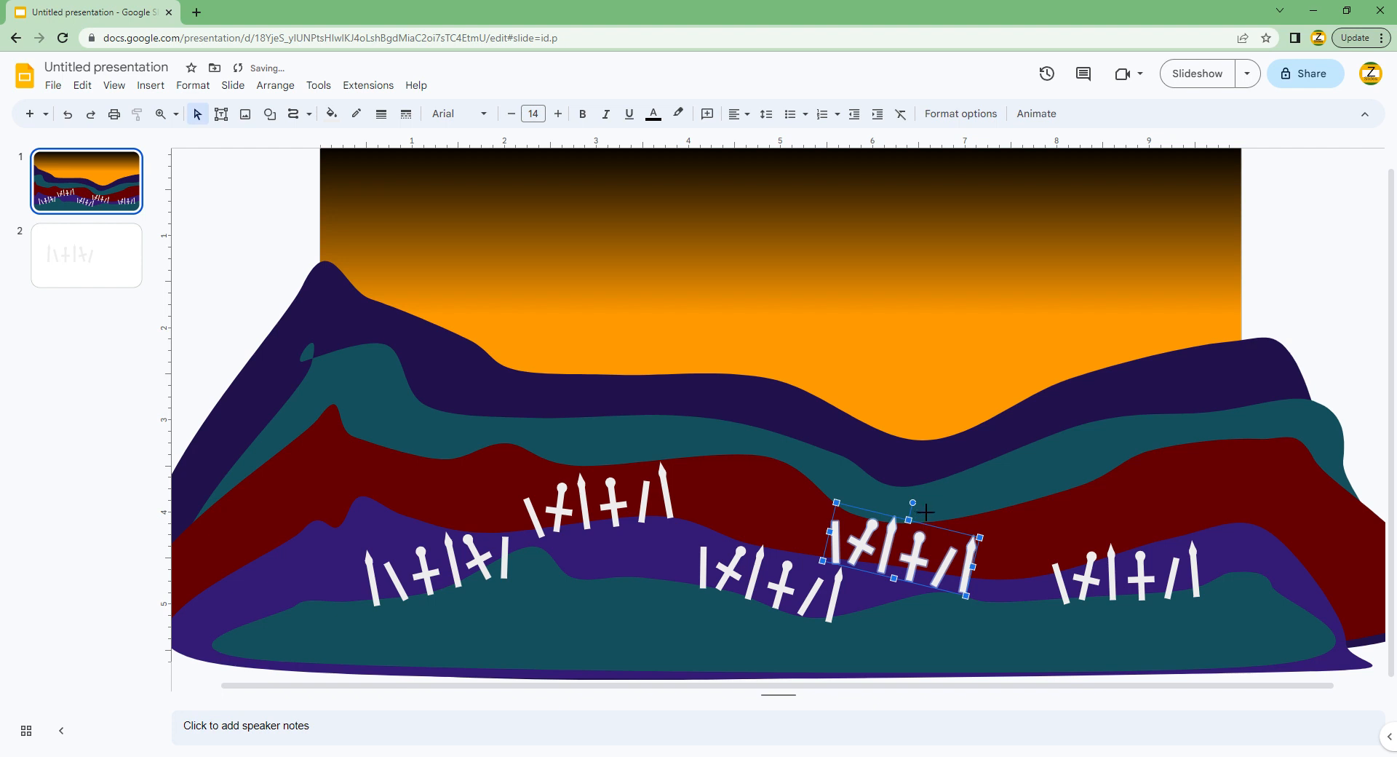
key("ctrl+d")
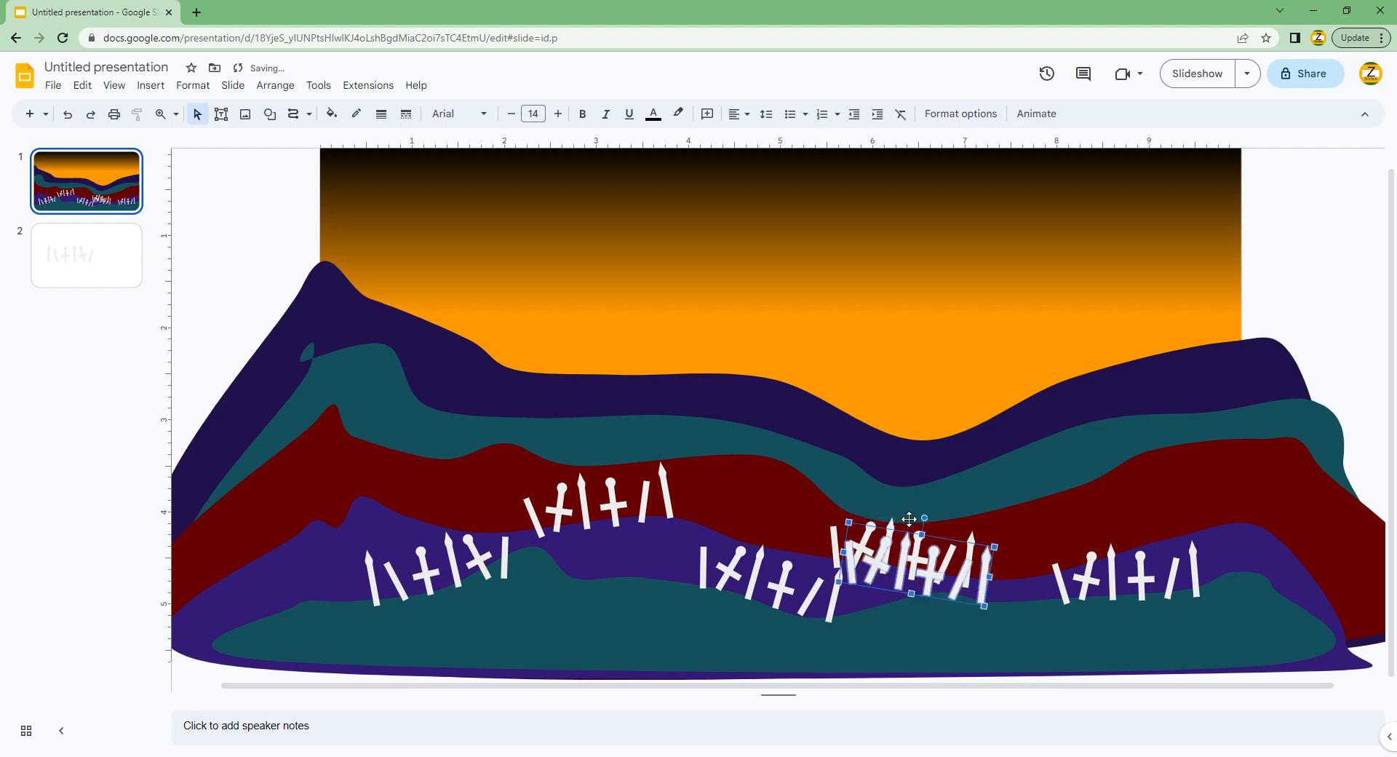
left_click_drag(915, 564, 1207, 463)
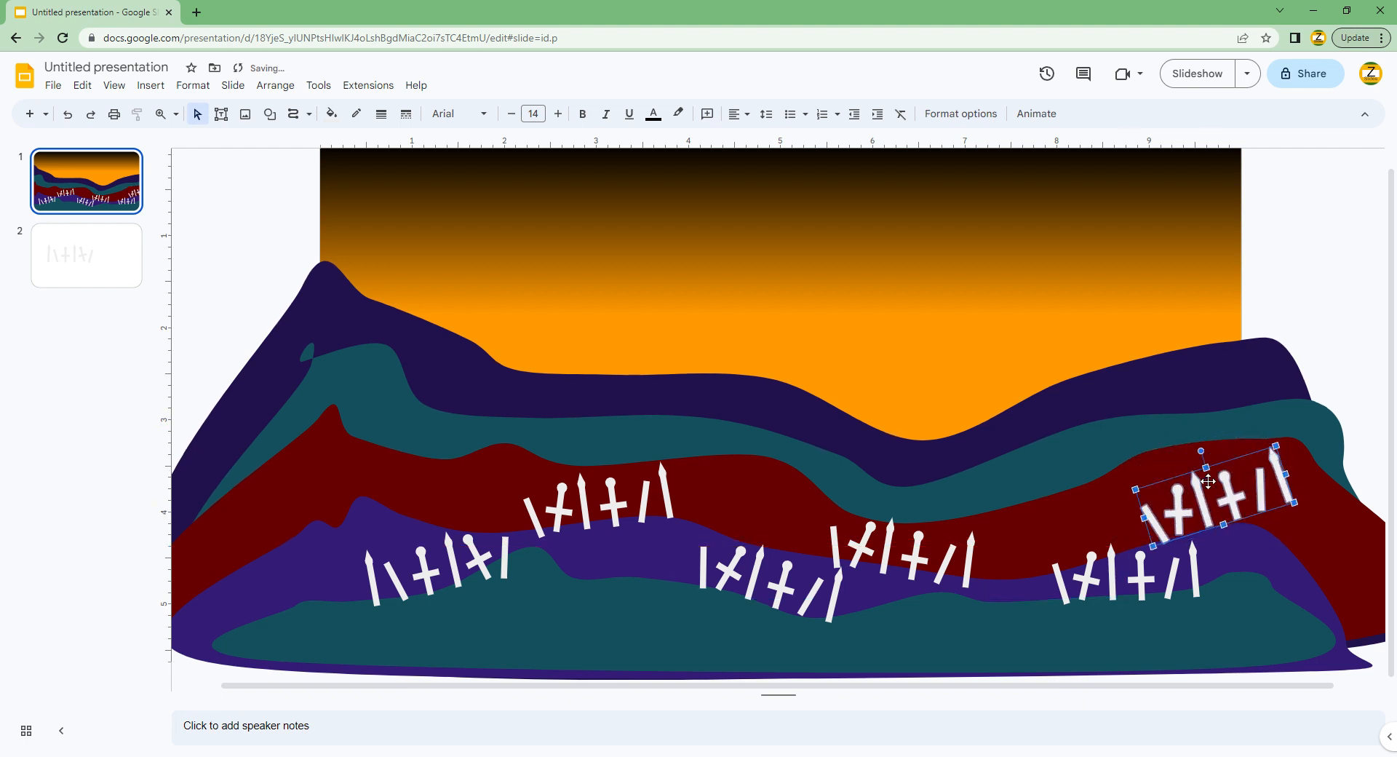
Place copies on the right and middle of the red hill's upper edge, and flip the middle copy horizontally.
key("ctrl+d")
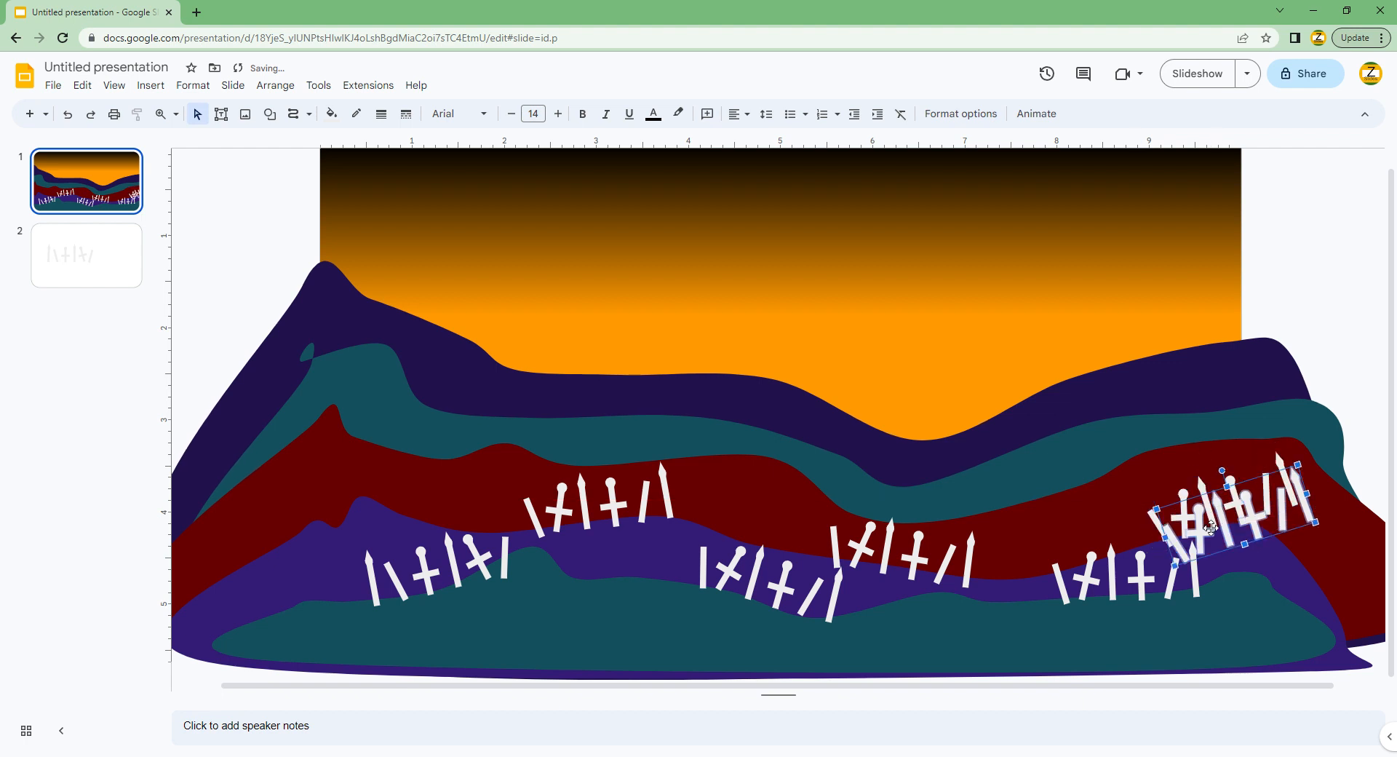
left_click_drag(1048, 491, 692, 451)
right_click(691, 452)
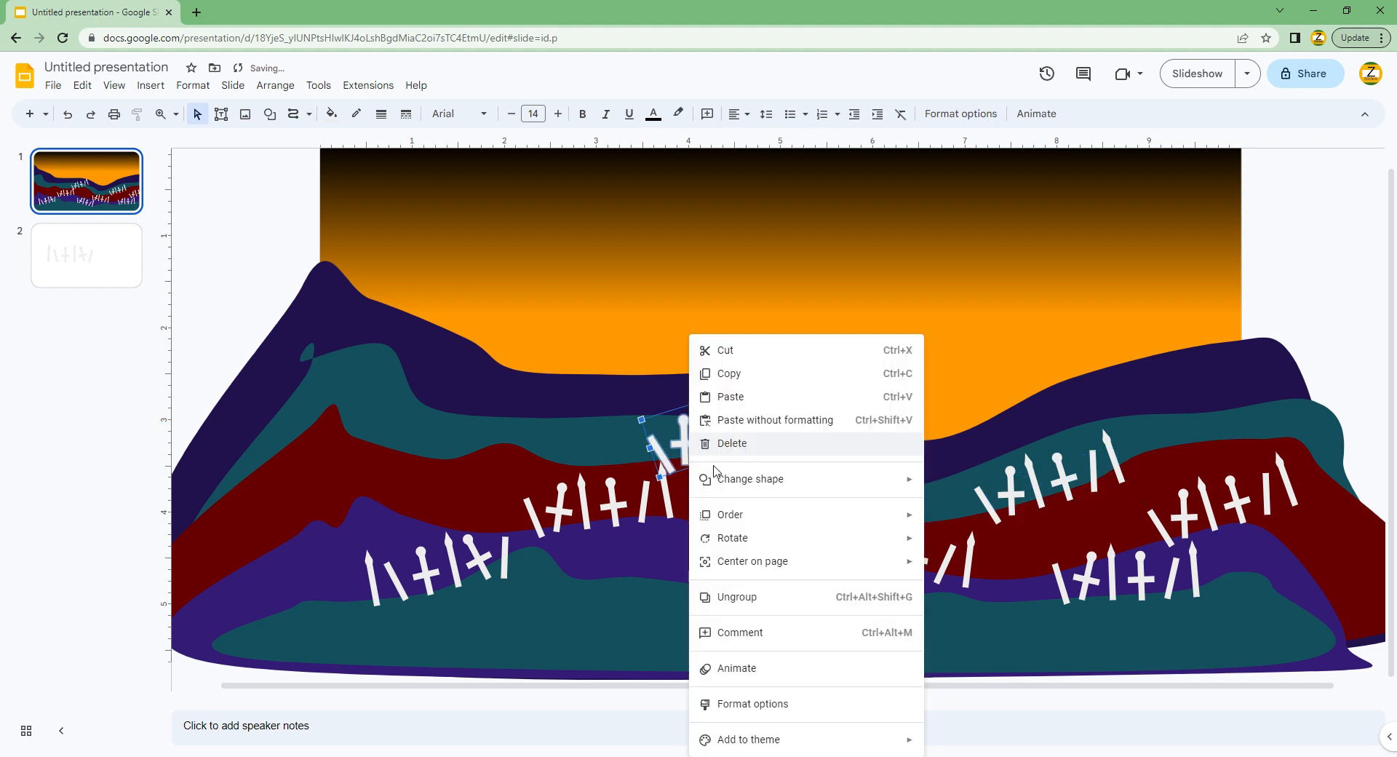
mouse_move(773, 544)
left_click(995, 591)
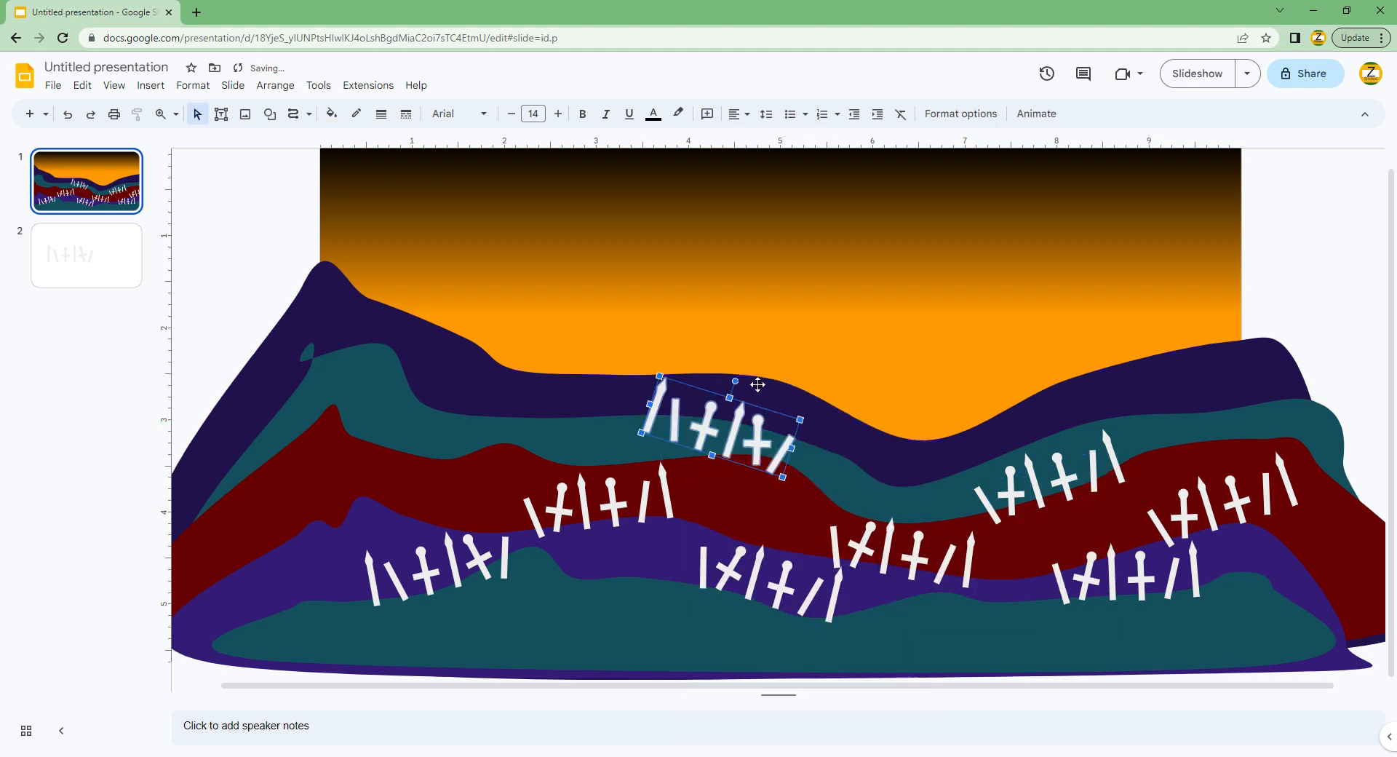
Rotate the flipped group counter-clockwise, settle it left of centre on the red hill's edge, and add a clockwise-tilted copy at the left end.
left_click_drag(747, 392, 717, 395)
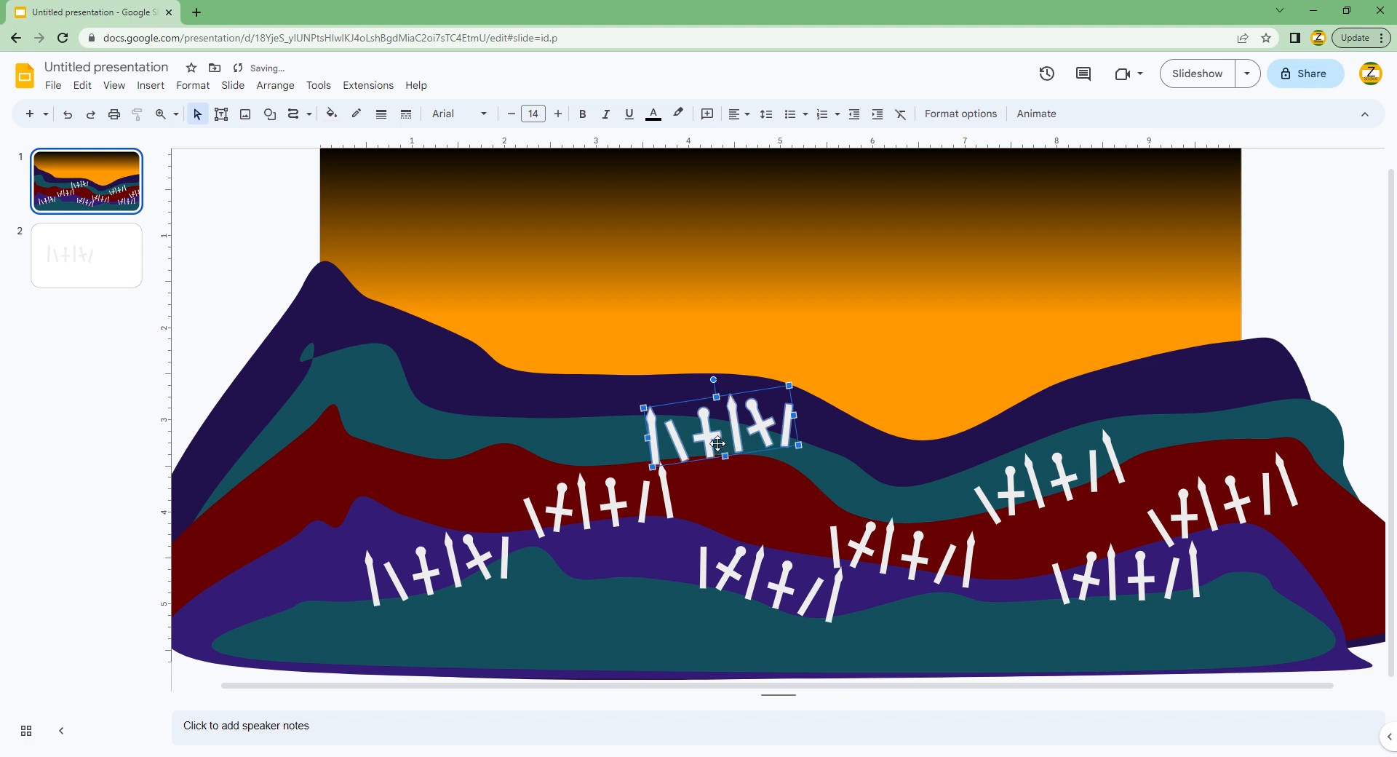
left_click_drag(718, 443, 387, 444)
left_click_drag(446, 392, 466, 401)
Duplicate the left-end group, place the copy on the left part of the upper teal band's top edge and rotate it nearly upright.
key("ctrl+d")
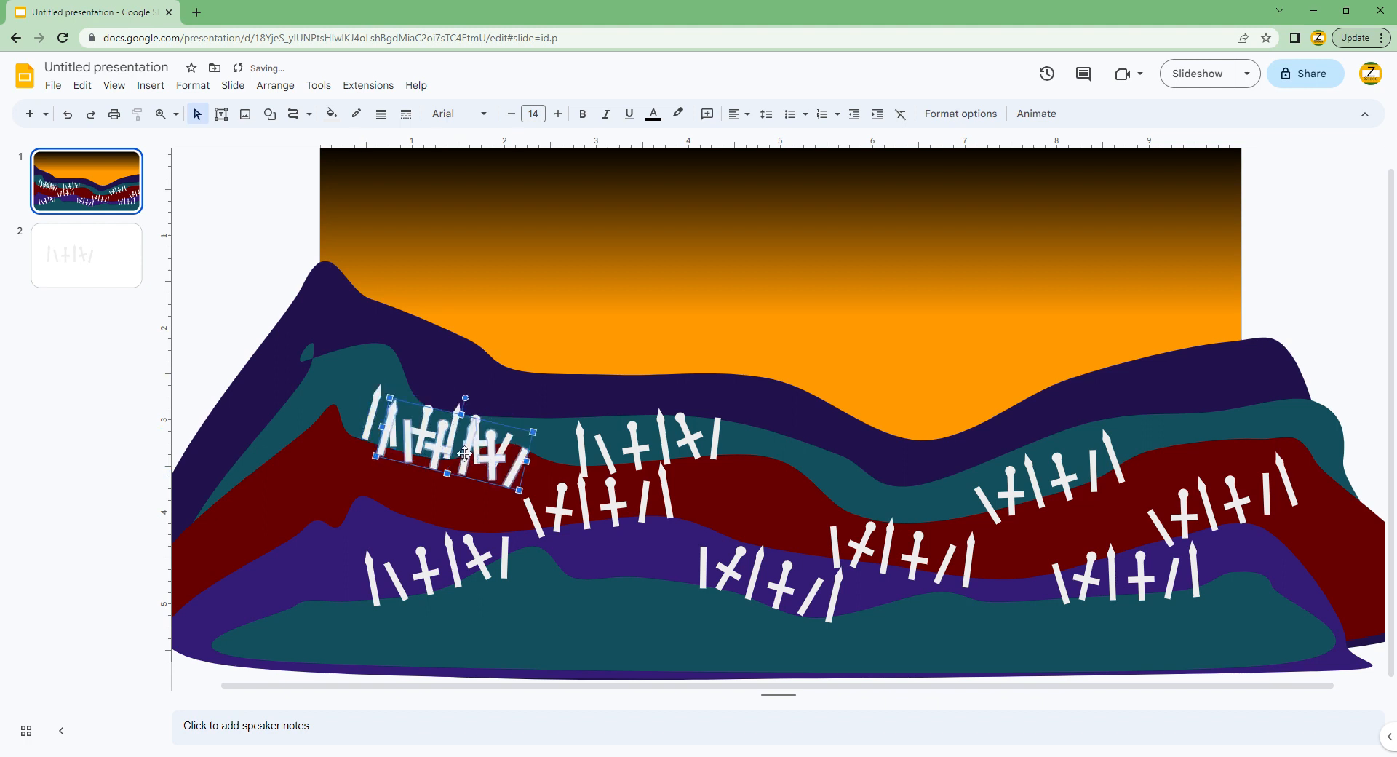
left_click_drag(449, 449, 566, 377)
left_click(581, 334)
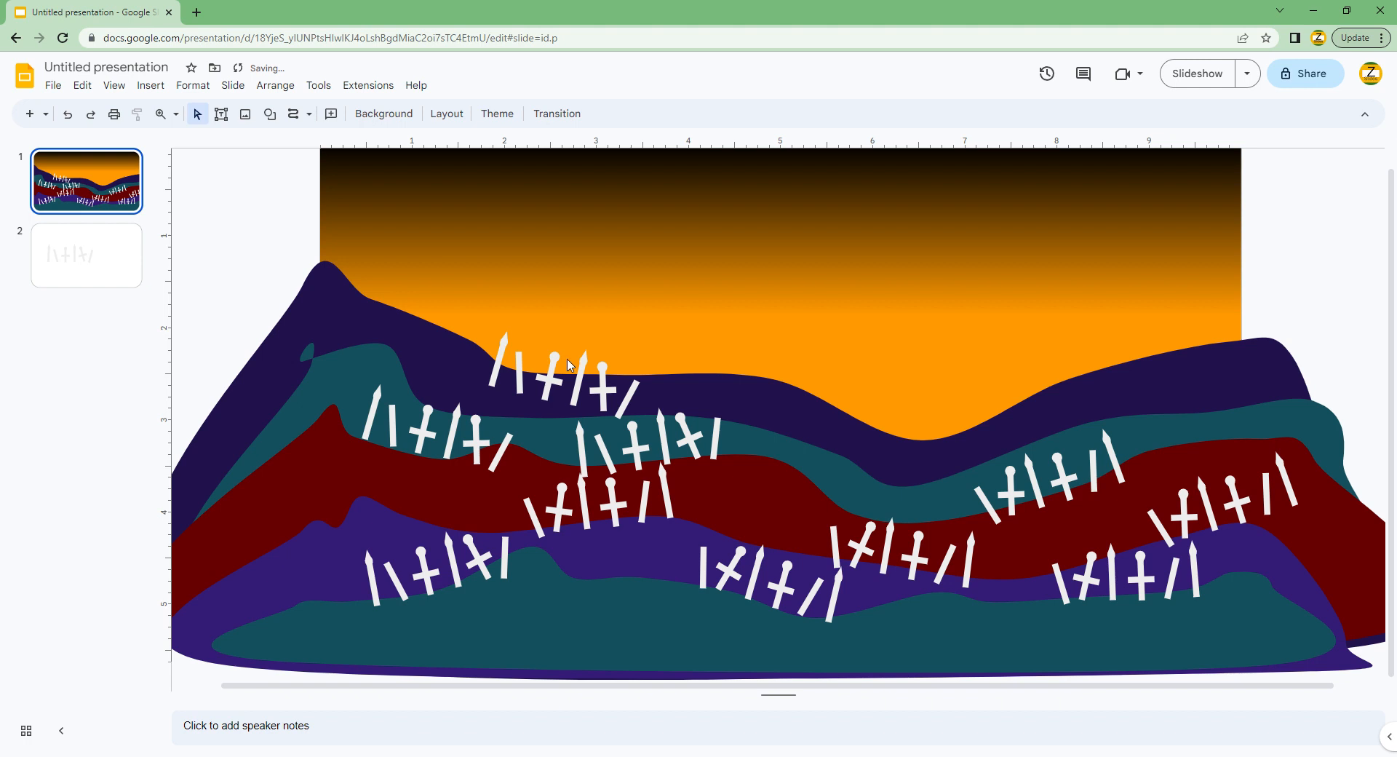
left_click(547, 380)
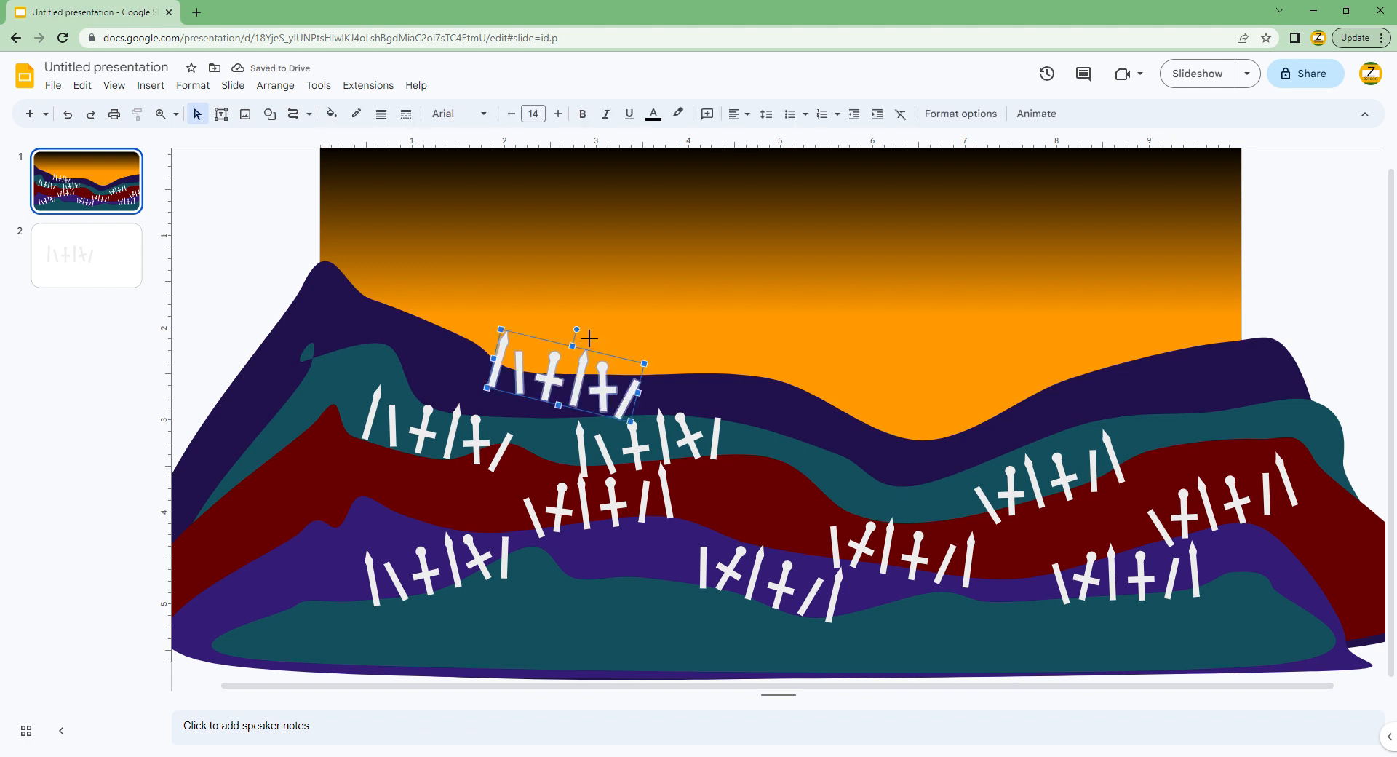
left_click_drag(580, 331, 569, 340)
Add a clockwise-tilted copy on the upper teal band's falling slope and a counter-clockwise-tilted one on its rising slope to the right.
left_click_drag(563, 398, 826, 442)
key("ctrl+d")
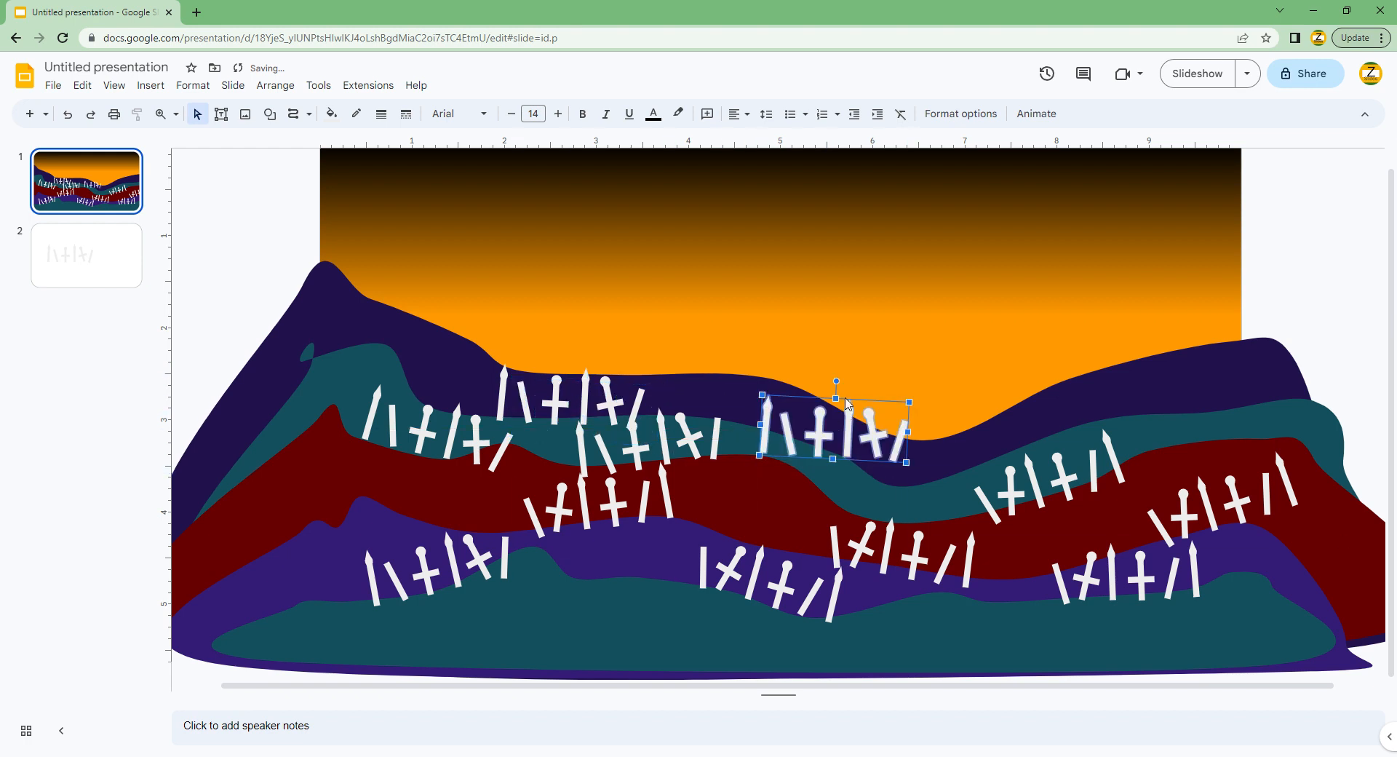
left_click_drag(857, 392, 830, 401)
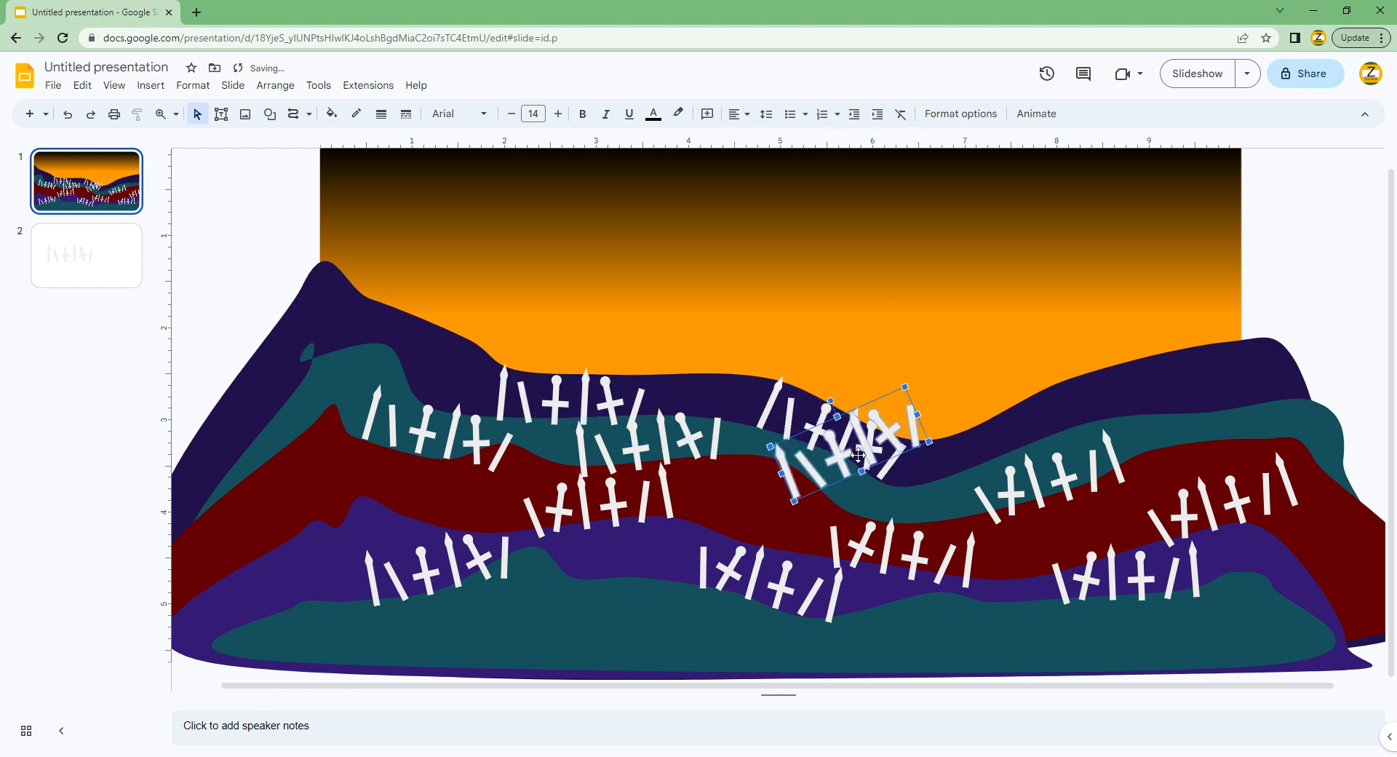
left_click_drag(851, 459, 1028, 428)
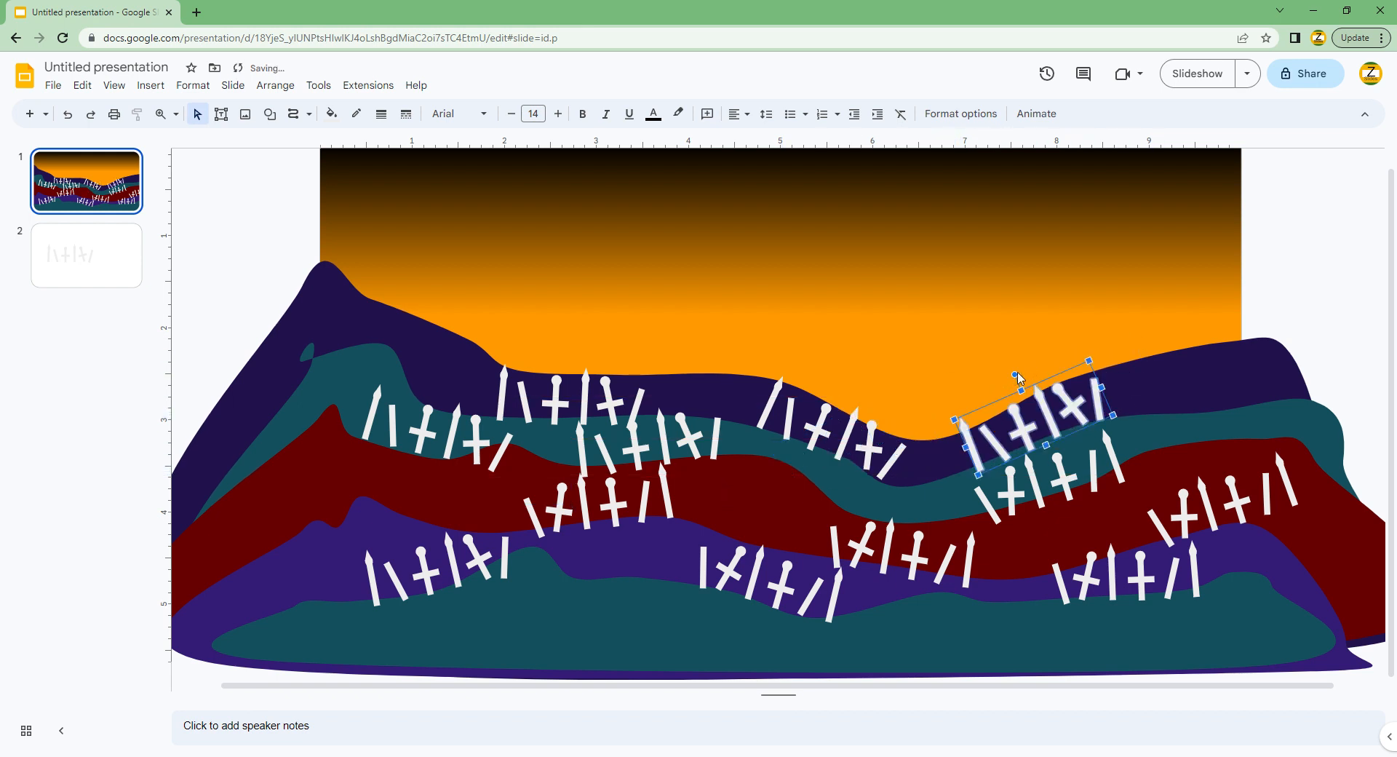
left_click_drag(1014, 375, 1017, 374)
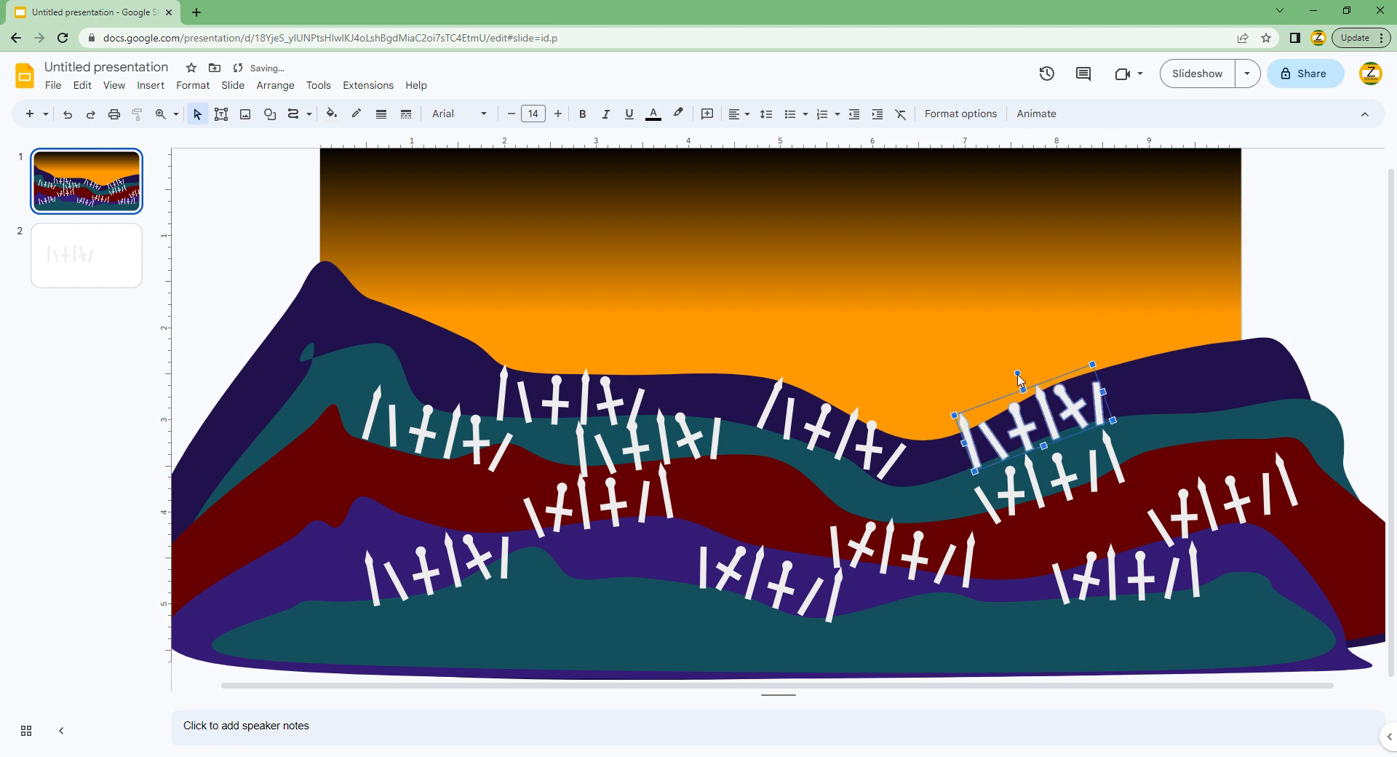
Duplicate the group, place the copy on the left slope of the navy skyline hill and rotate it clockwise to follow the slope.
key("ctrl+d")
left_click_drag(1008, 438, 562, 326)
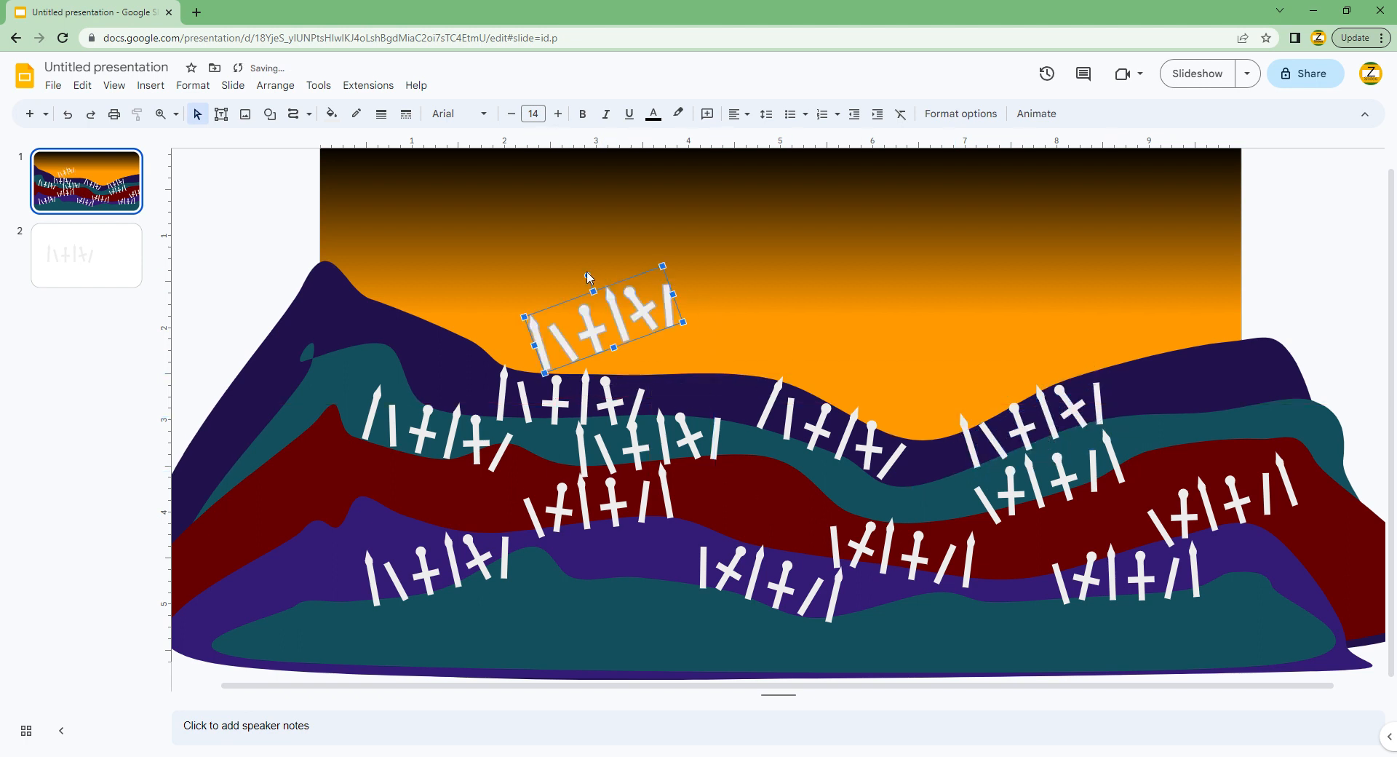
left_click_drag(598, 284, 617, 269)
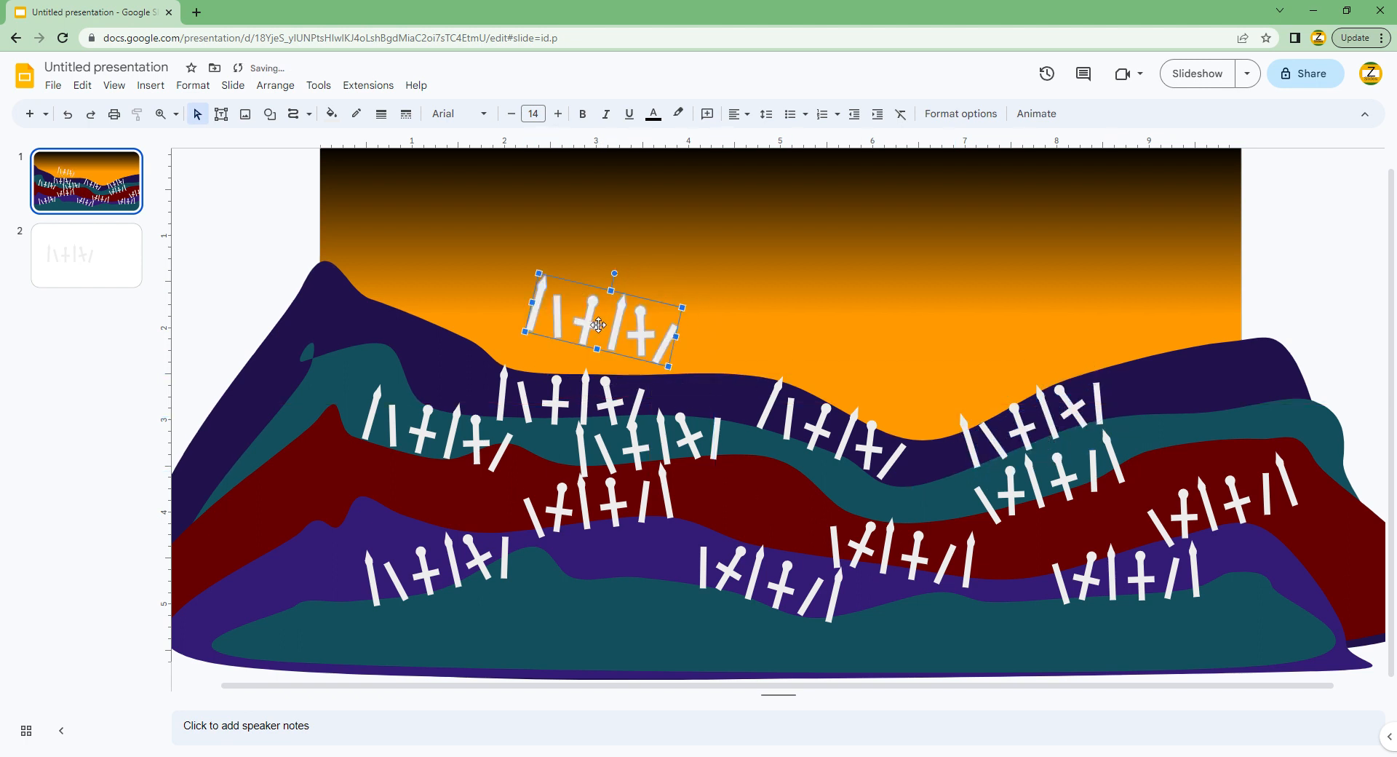
left_click_drag(598, 324, 462, 307)
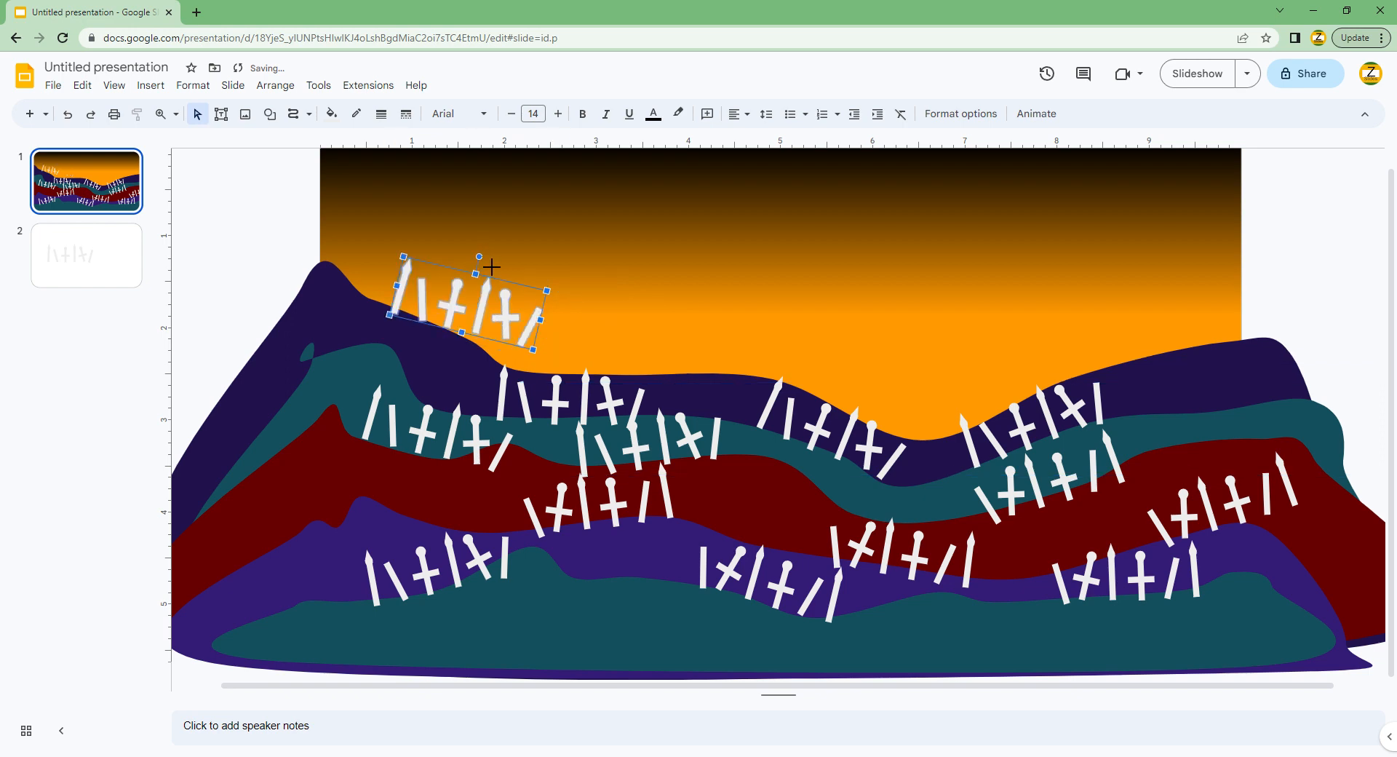
left_click_drag(480, 256, 490, 257)
Place another copy on the right slope of the navy skyline hill and rotate it counter-clockwise to match the rise.
left_click_drag(463, 300, 1033, 349)
key("ctrl+d")
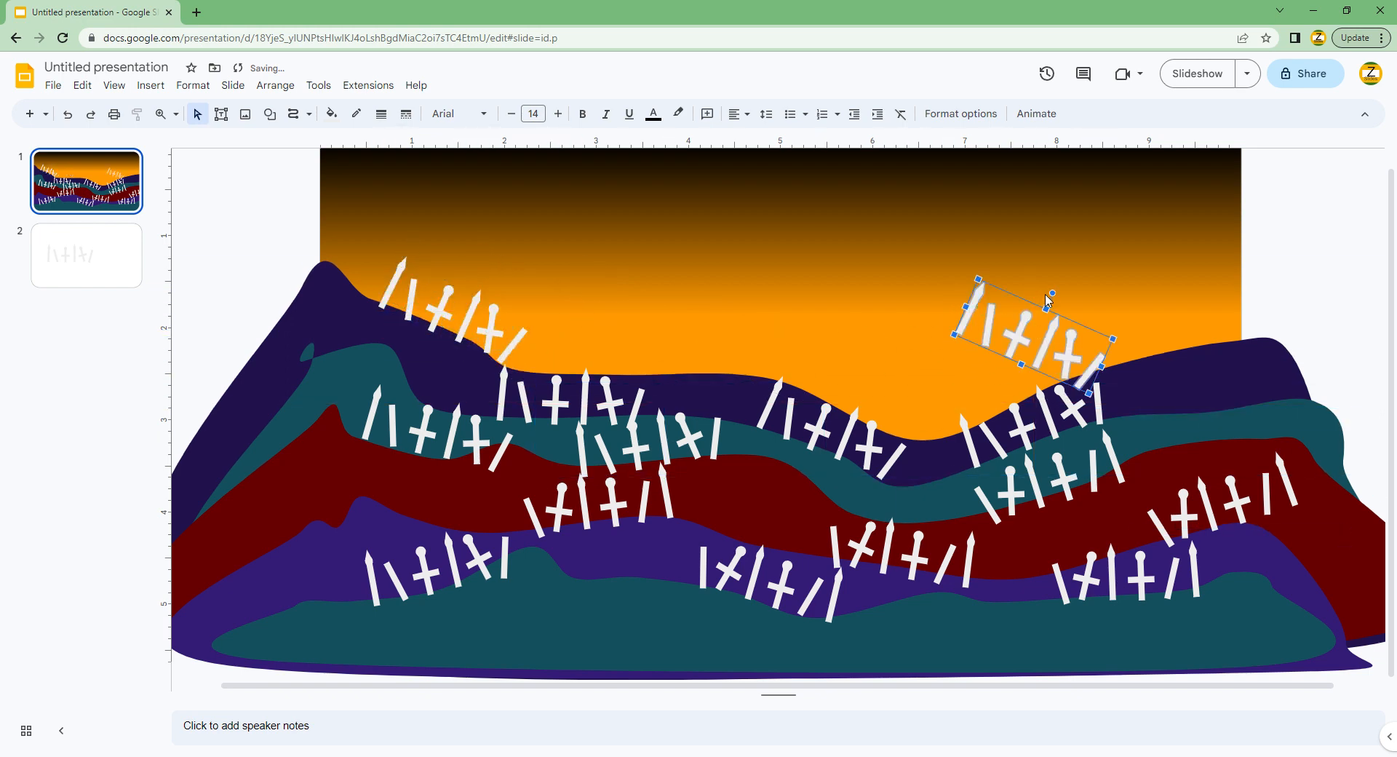
left_click_drag(1053, 293, 1148, 346)
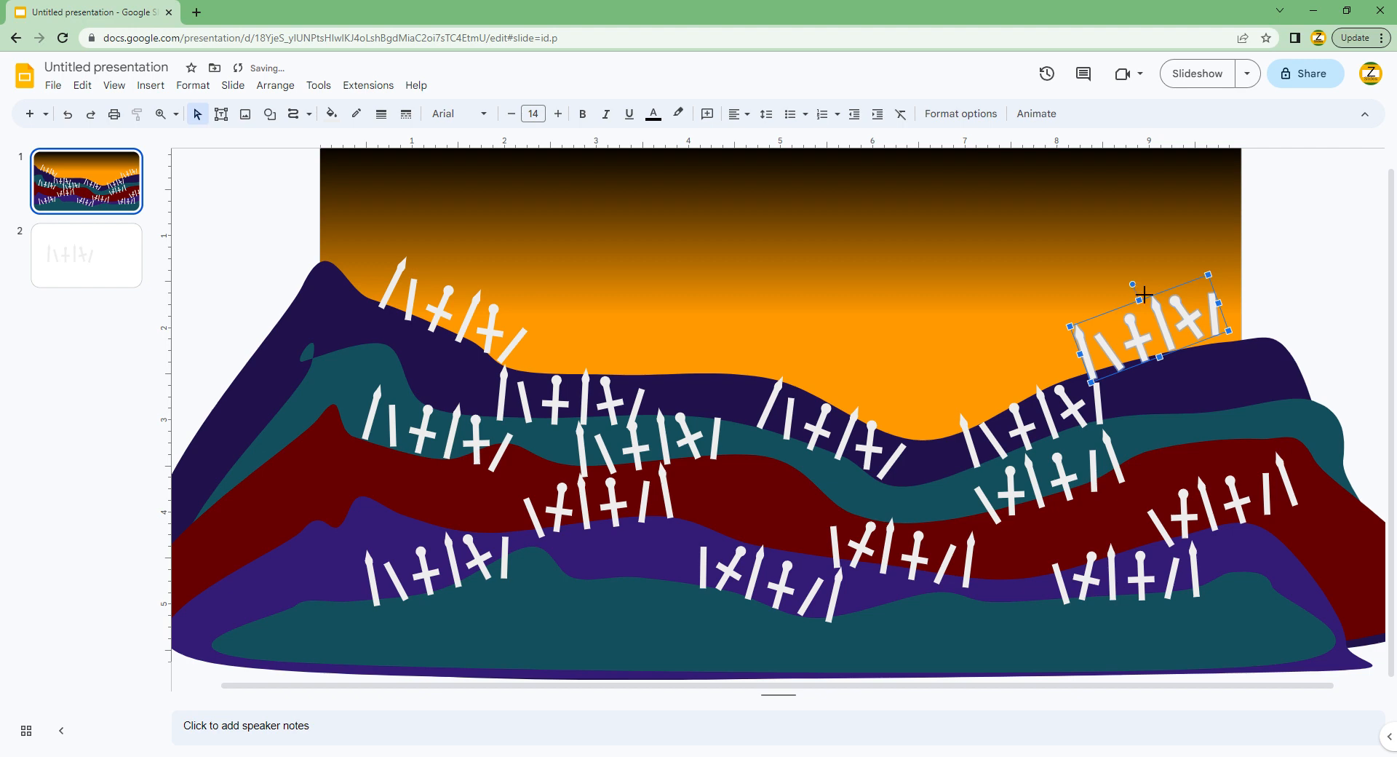
left_click_drag(1144, 294, 1160, 340)
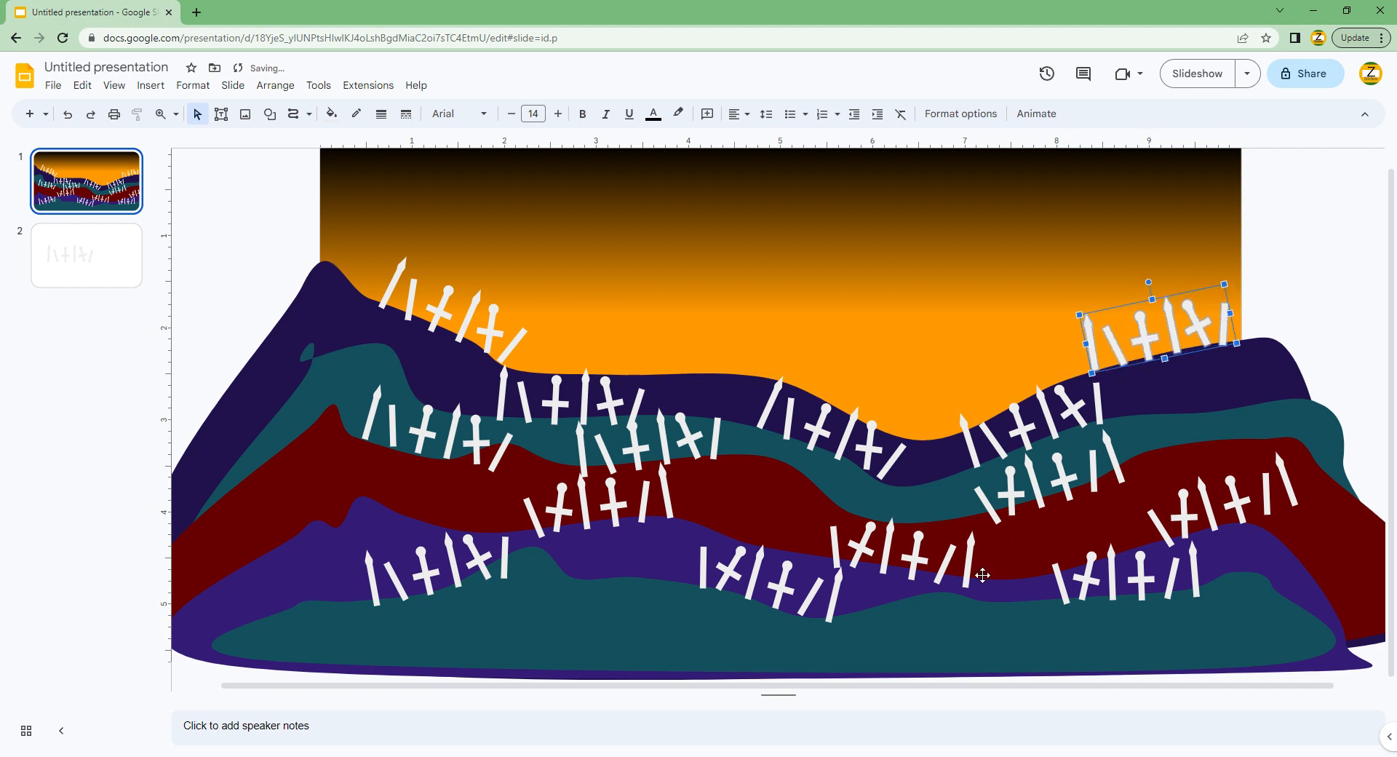
Fill the three groups along the foreground hill with the teal sampled from that hill.
left_click(742, 580)
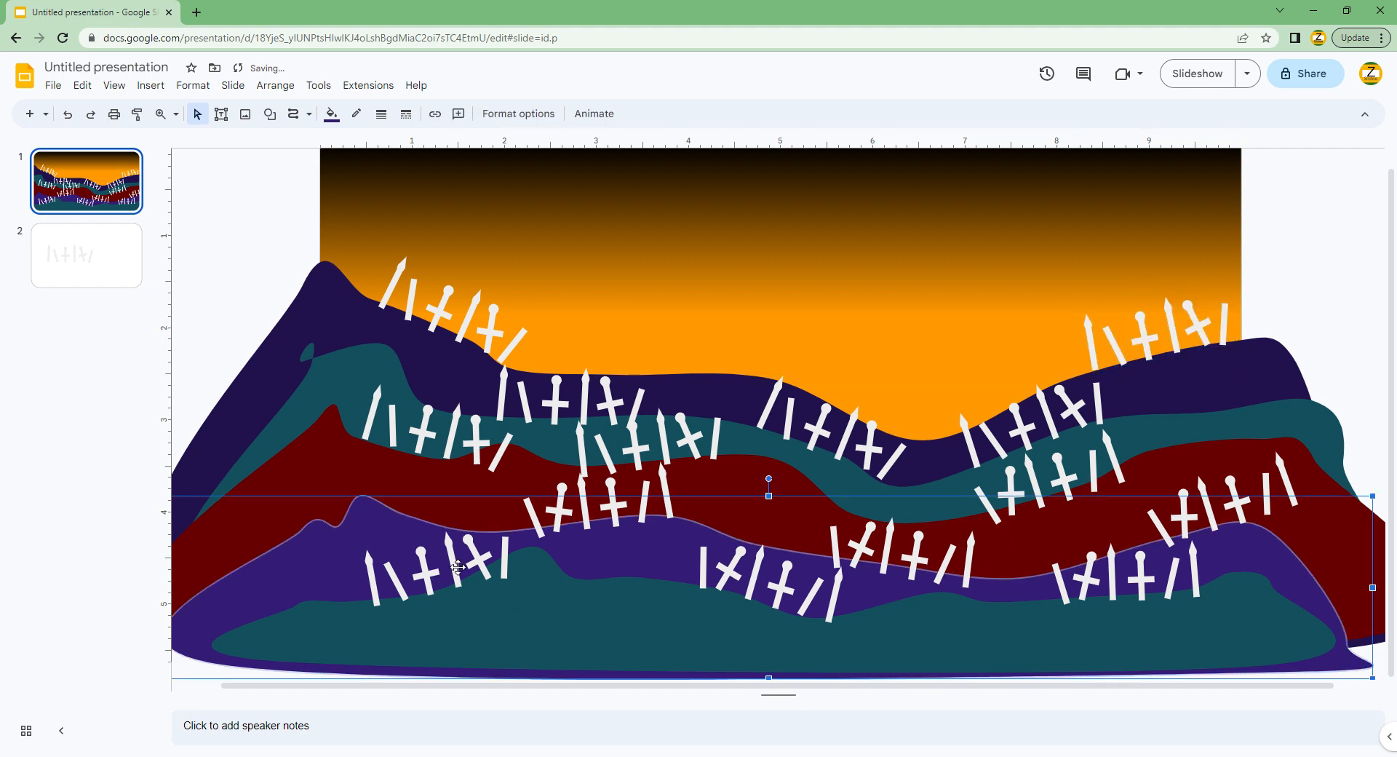
left_click(458, 567)
left_click(1093, 592, "shift")
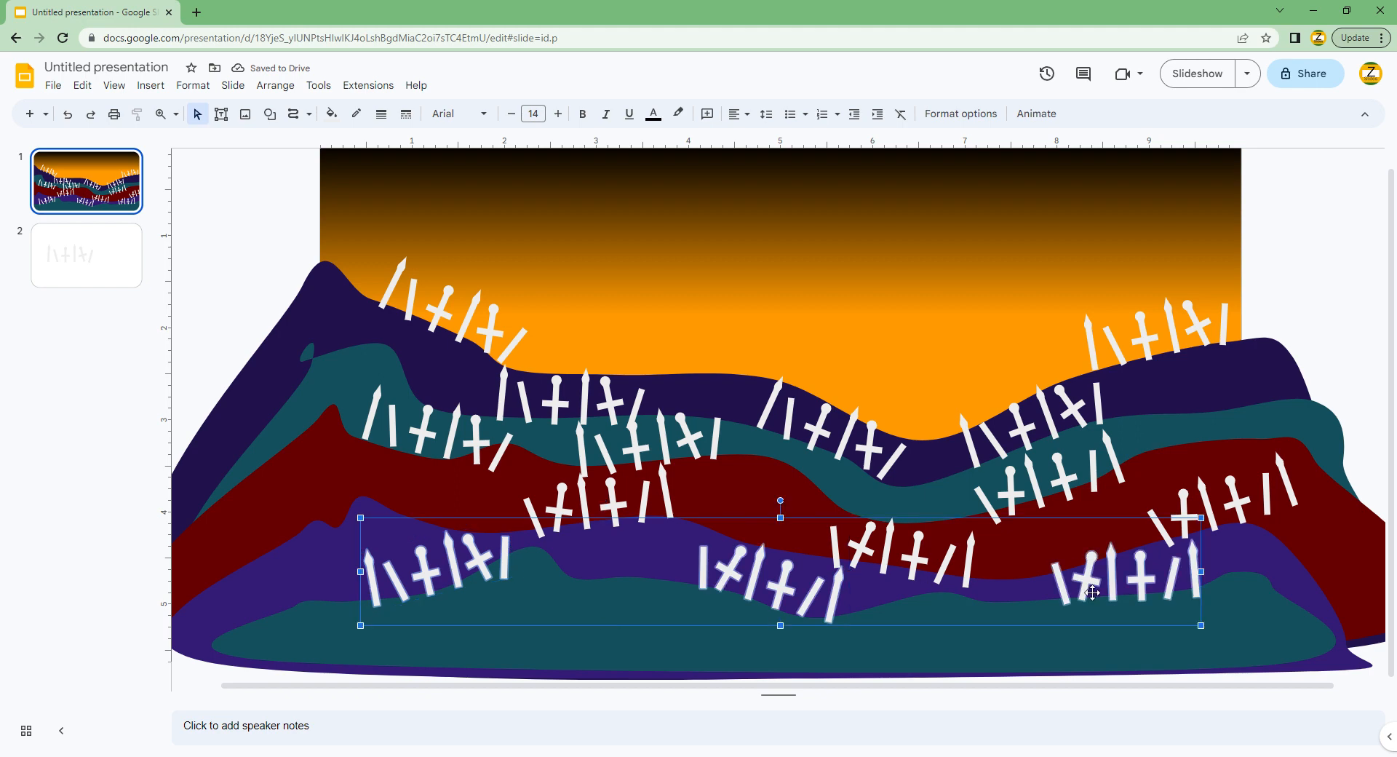
left_click(333, 114)
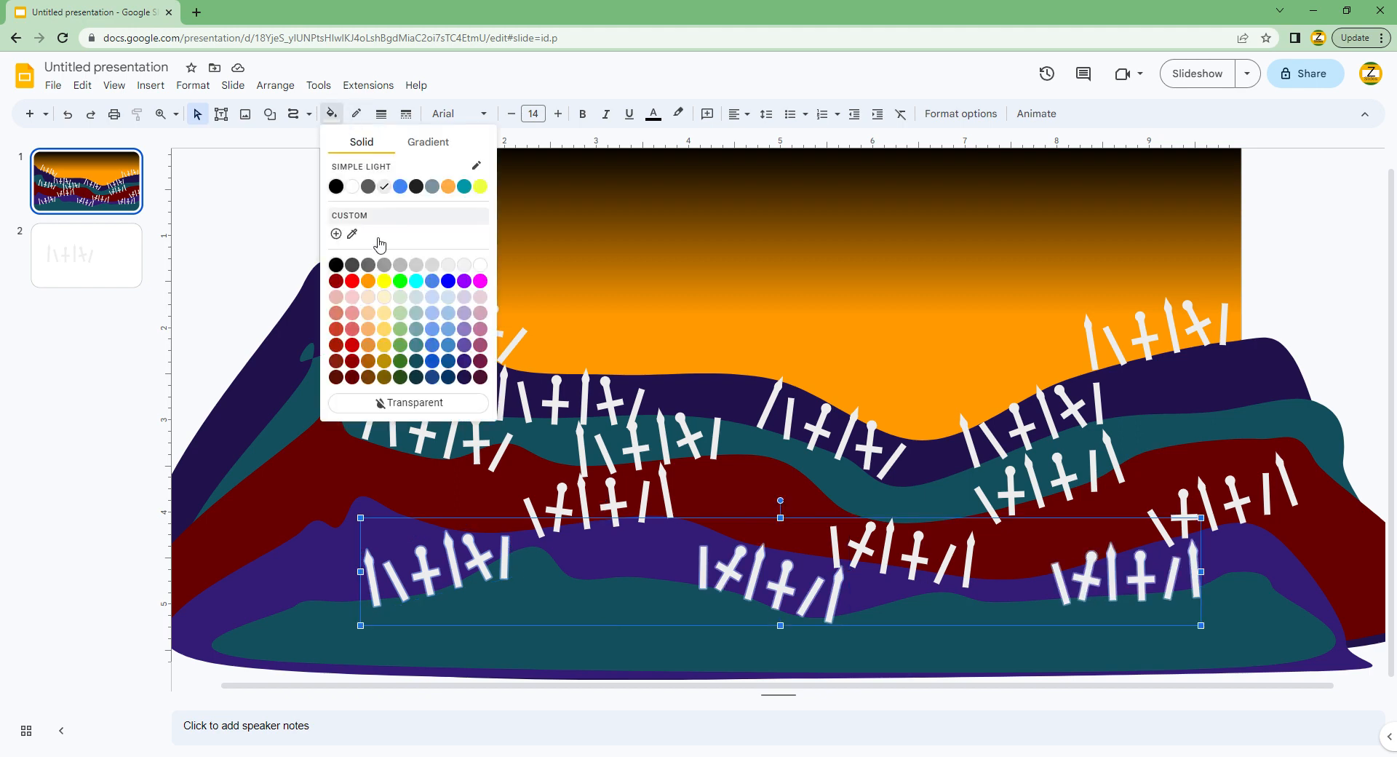
left_click(353, 243)
left_click(716, 515)
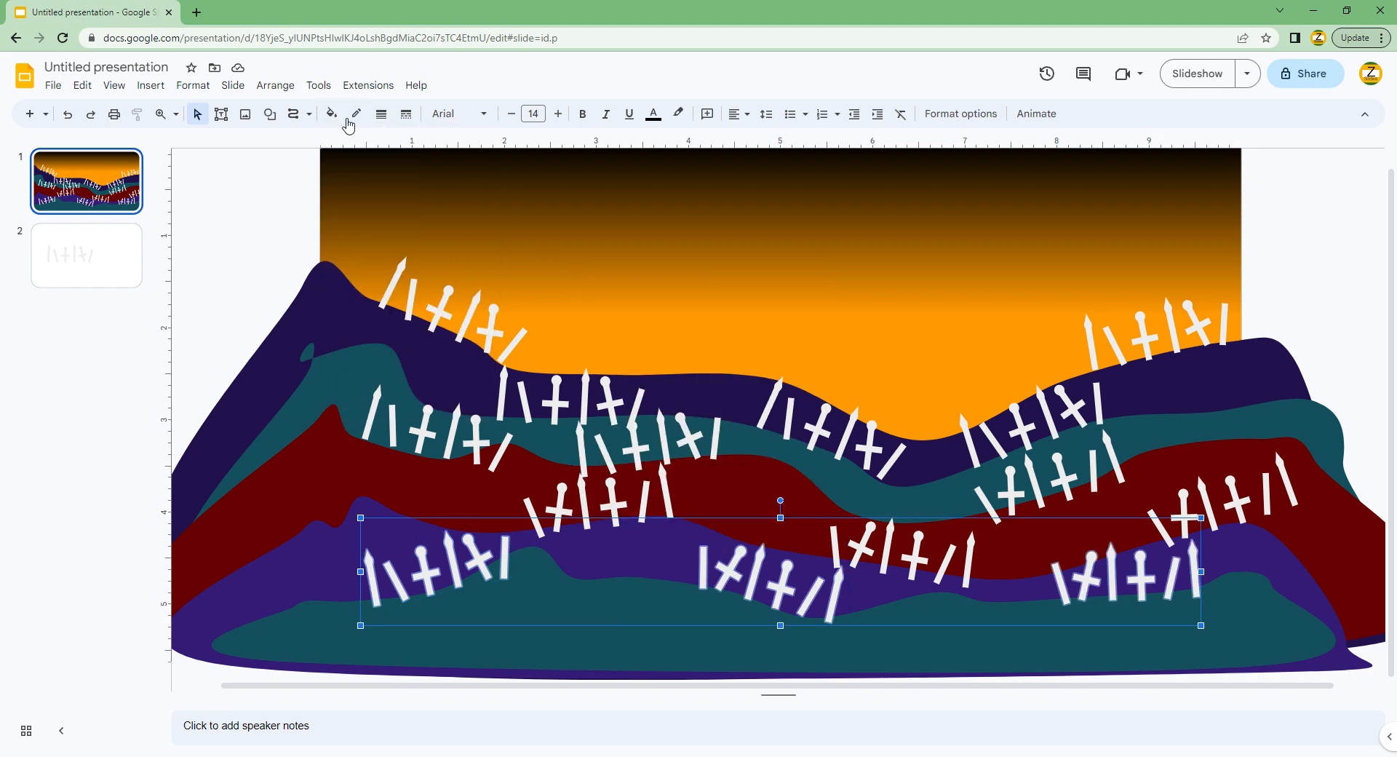
left_click(331, 115)
left_click(352, 240)
left_click(527, 524)
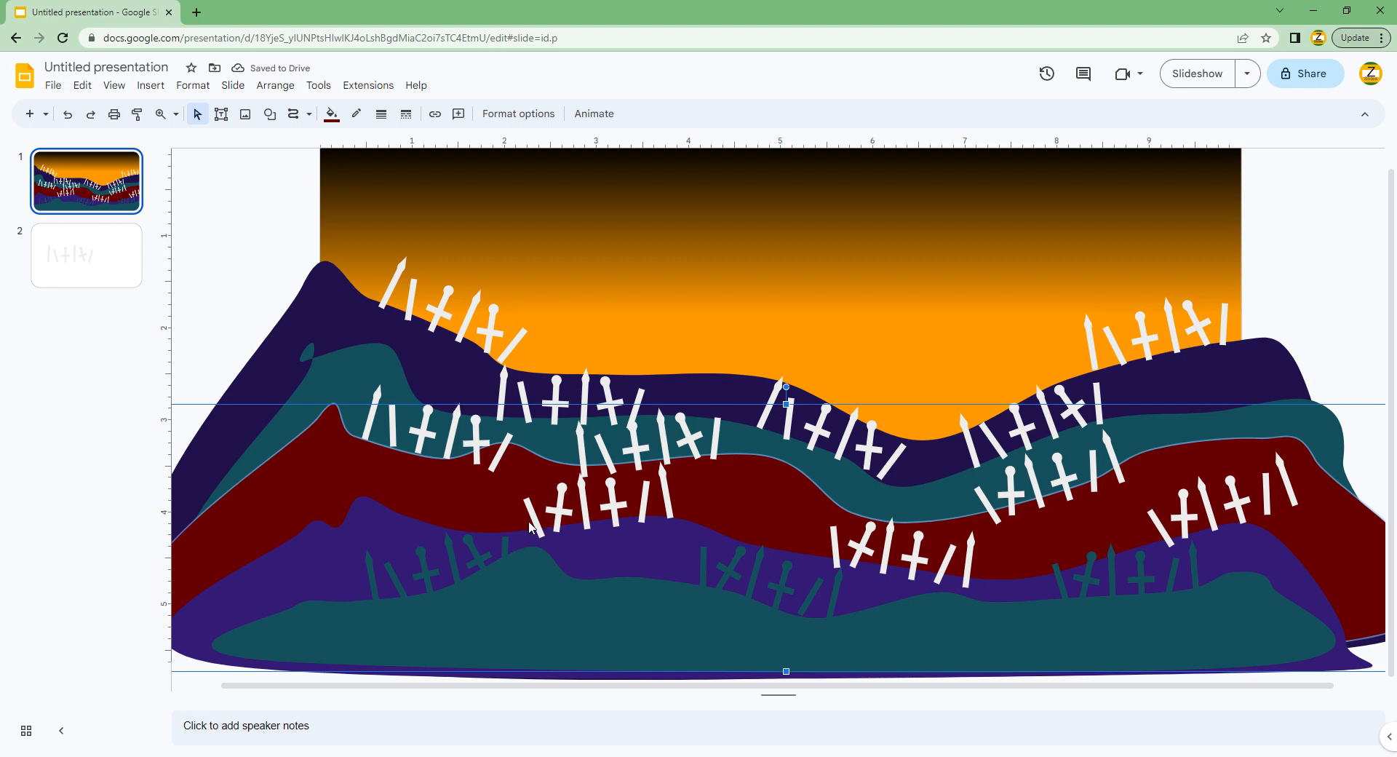
Fill the three groups along the purple hill's upper edge with the purple sampled from that hill.
left_click(65, 170)
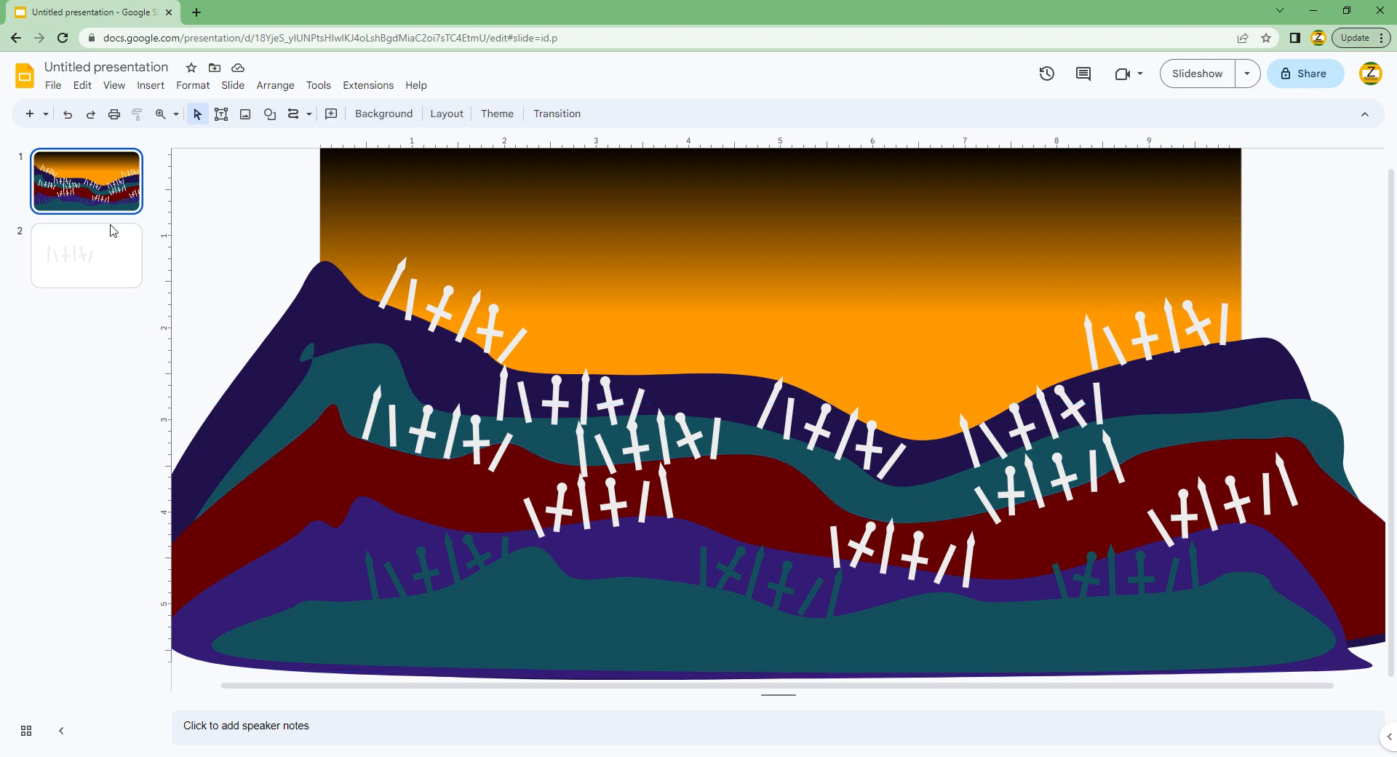
left_click(567, 519)
left_click(837, 555, "shift")
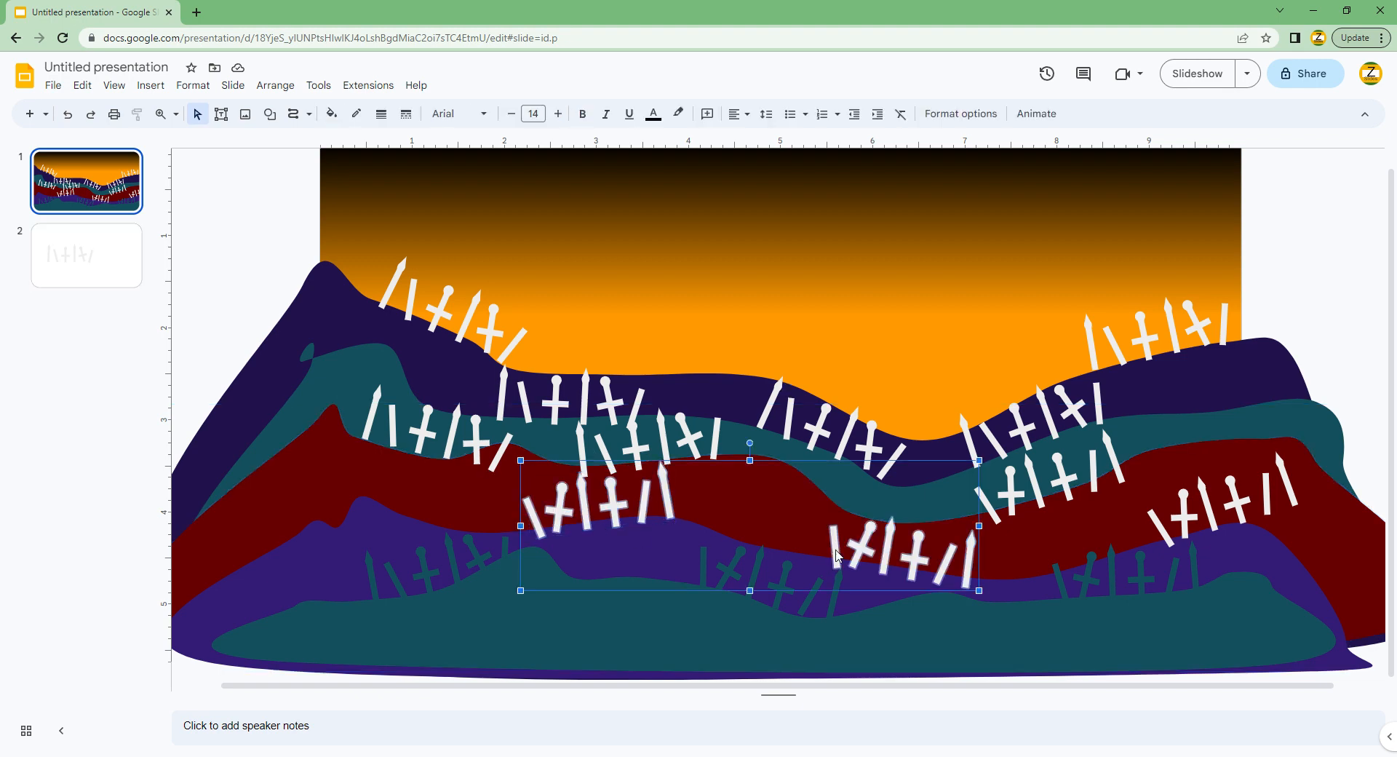
left_click(1153, 535, "shift")
left_click(331, 114)
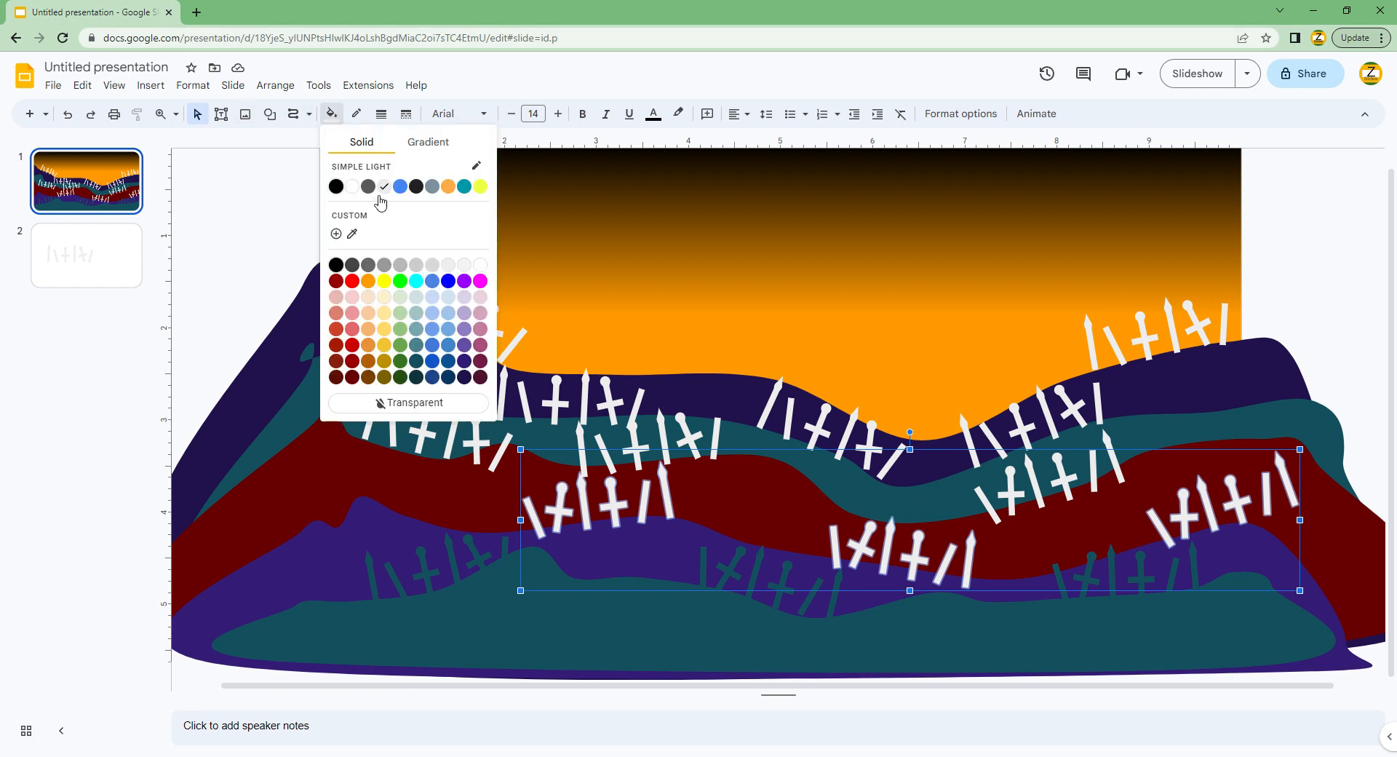
left_click(356, 236)
left_click(377, 541)
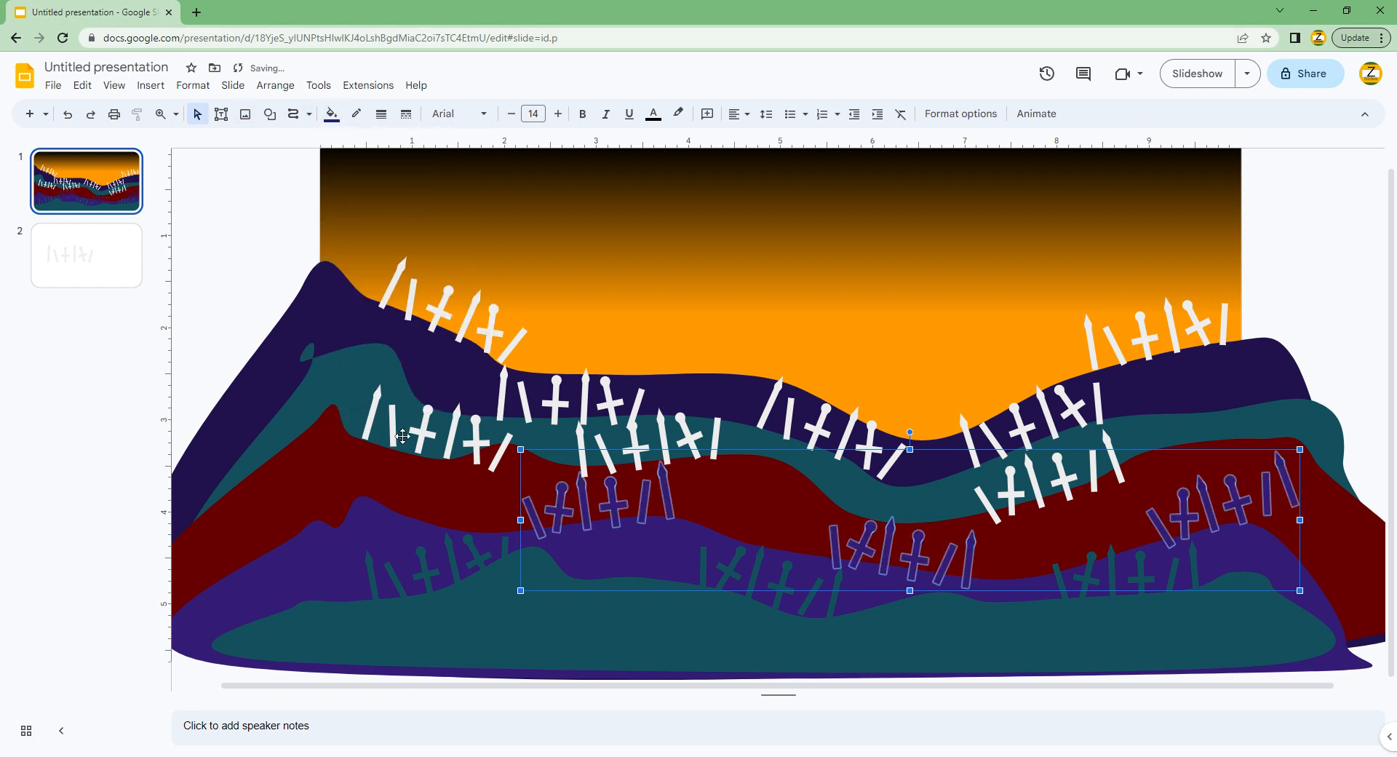
Fill the three groups along the red hill's upper edge with the dark red sampled from that hill.
left_click(407, 434)
left_click(401, 435)
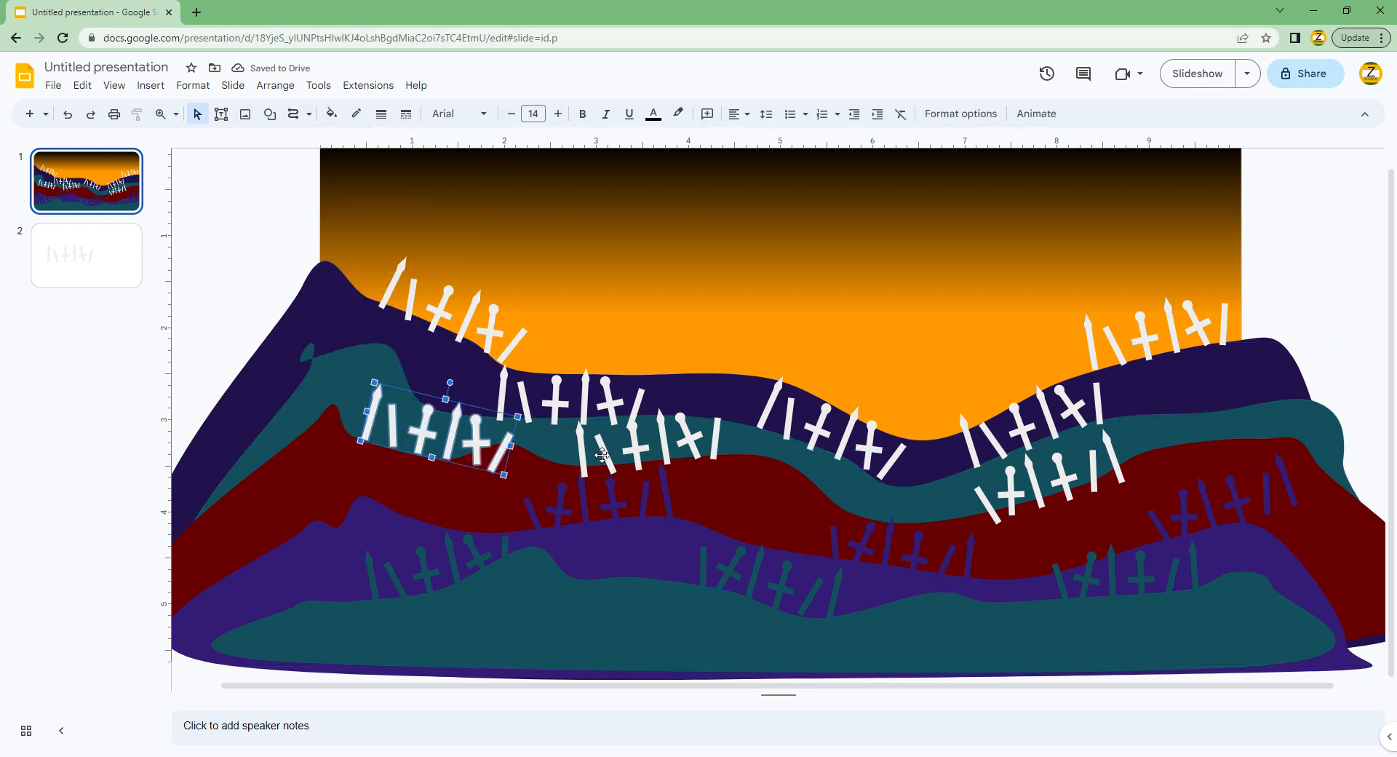
left_click(995, 512, "shift")
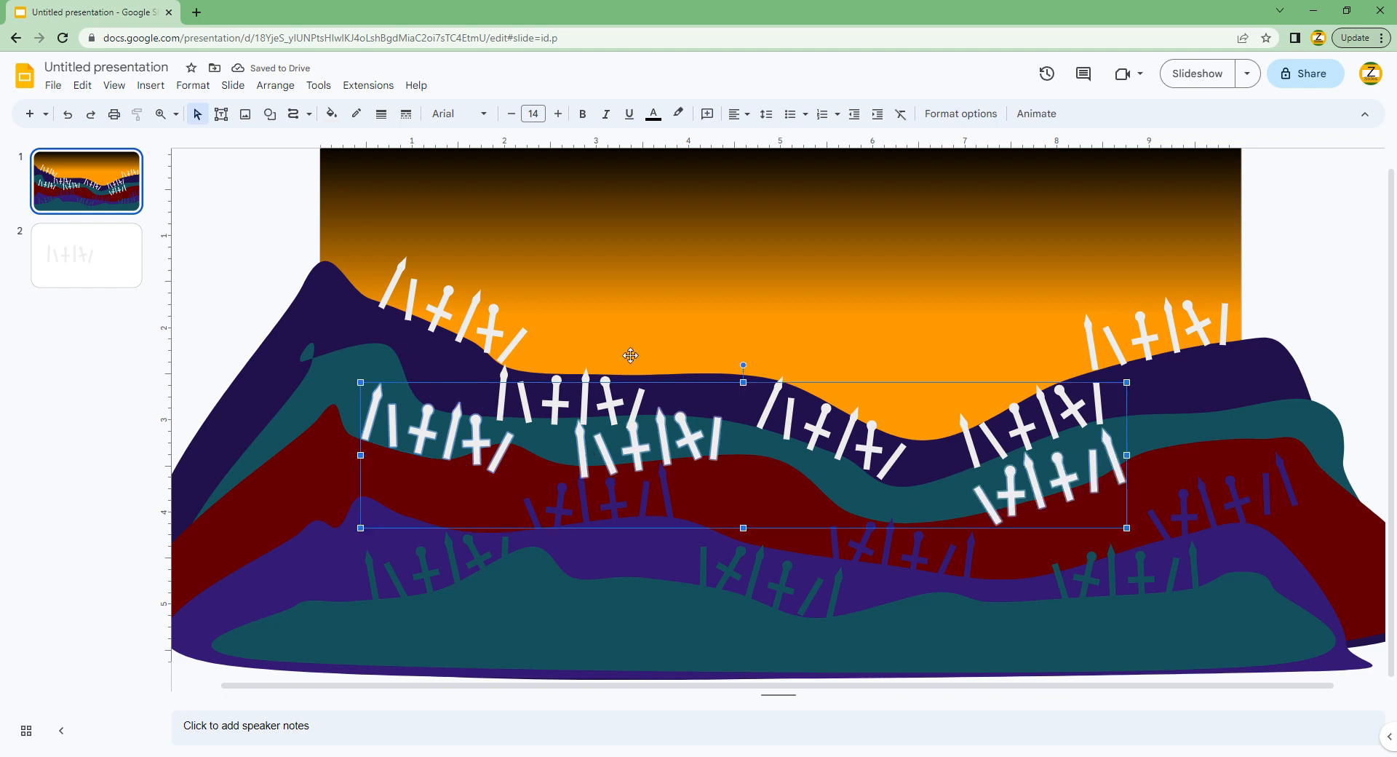
left_click(331, 113)
left_click(348, 234)
left_click(309, 474)
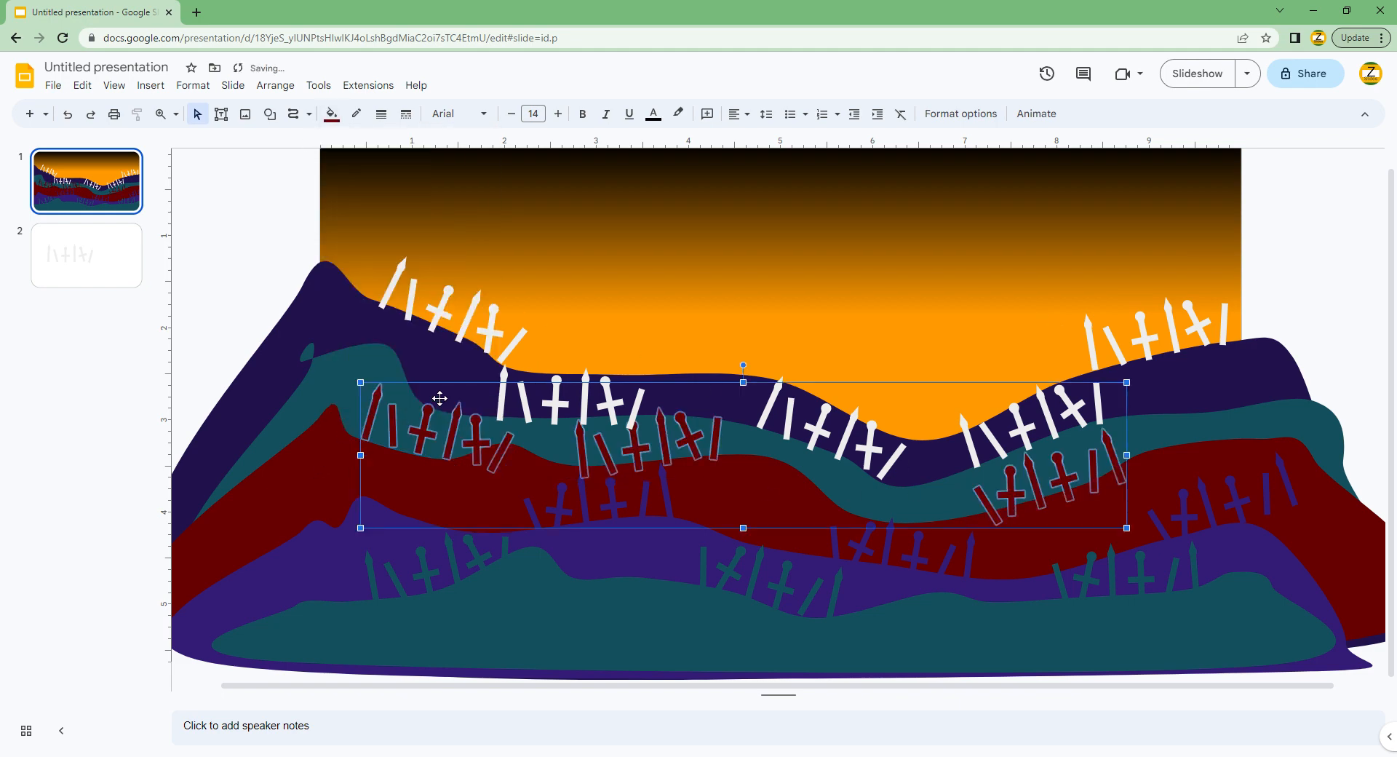
Nudge the first dark red group on the red hill's left slope slightly left and down, closer to the ridge.
left_click(105, 178)
left_click(398, 435)
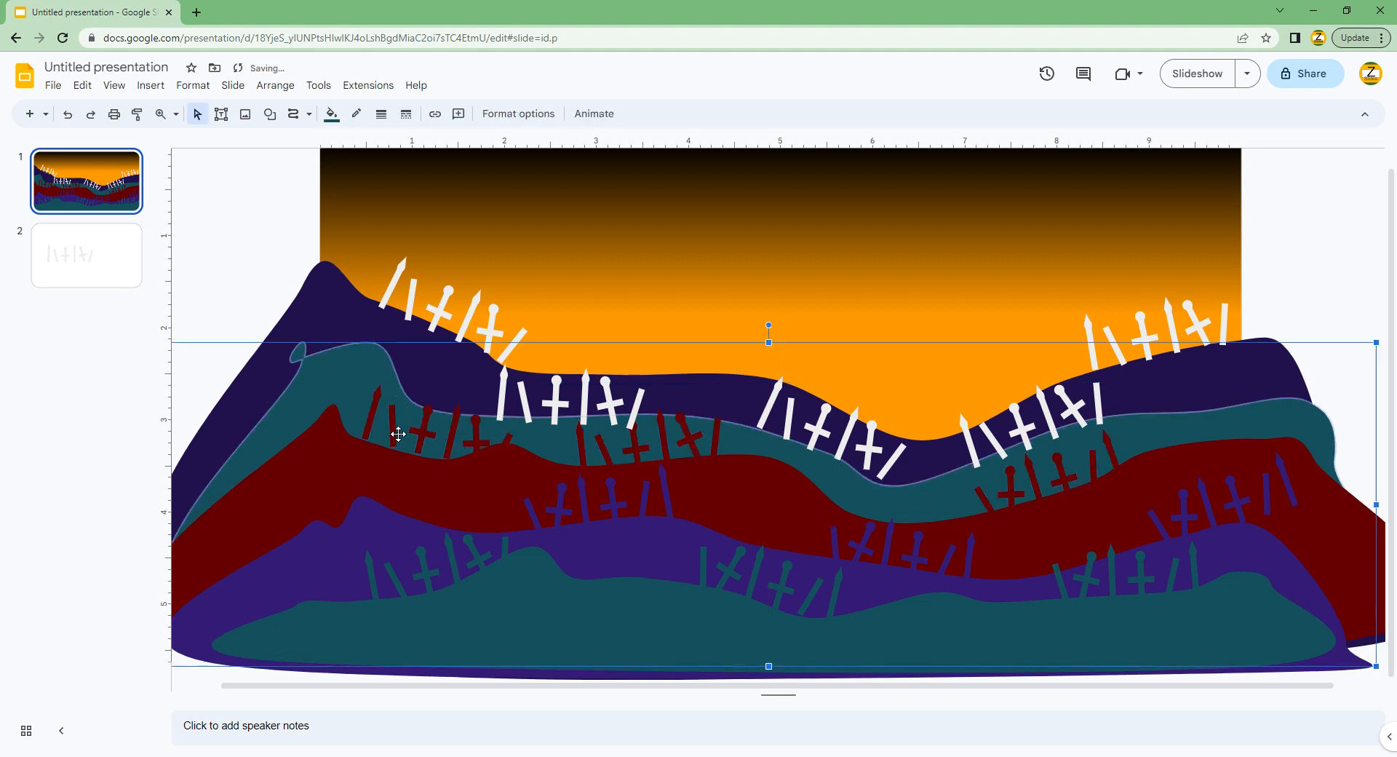
left_click_drag(398, 435, 407, 435)
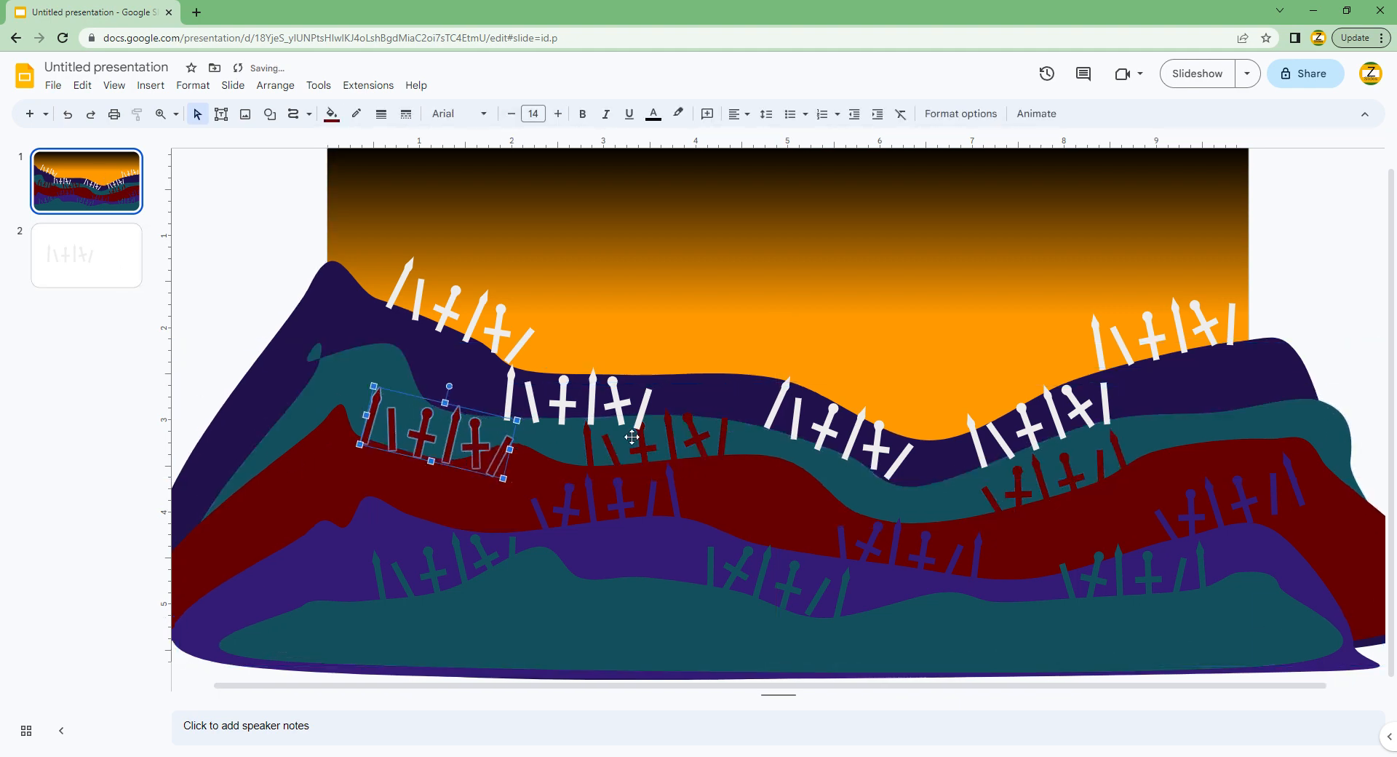
Fill the three white groups along the upper teal hill with the teal sampled from that hill.
left_click(675, 409)
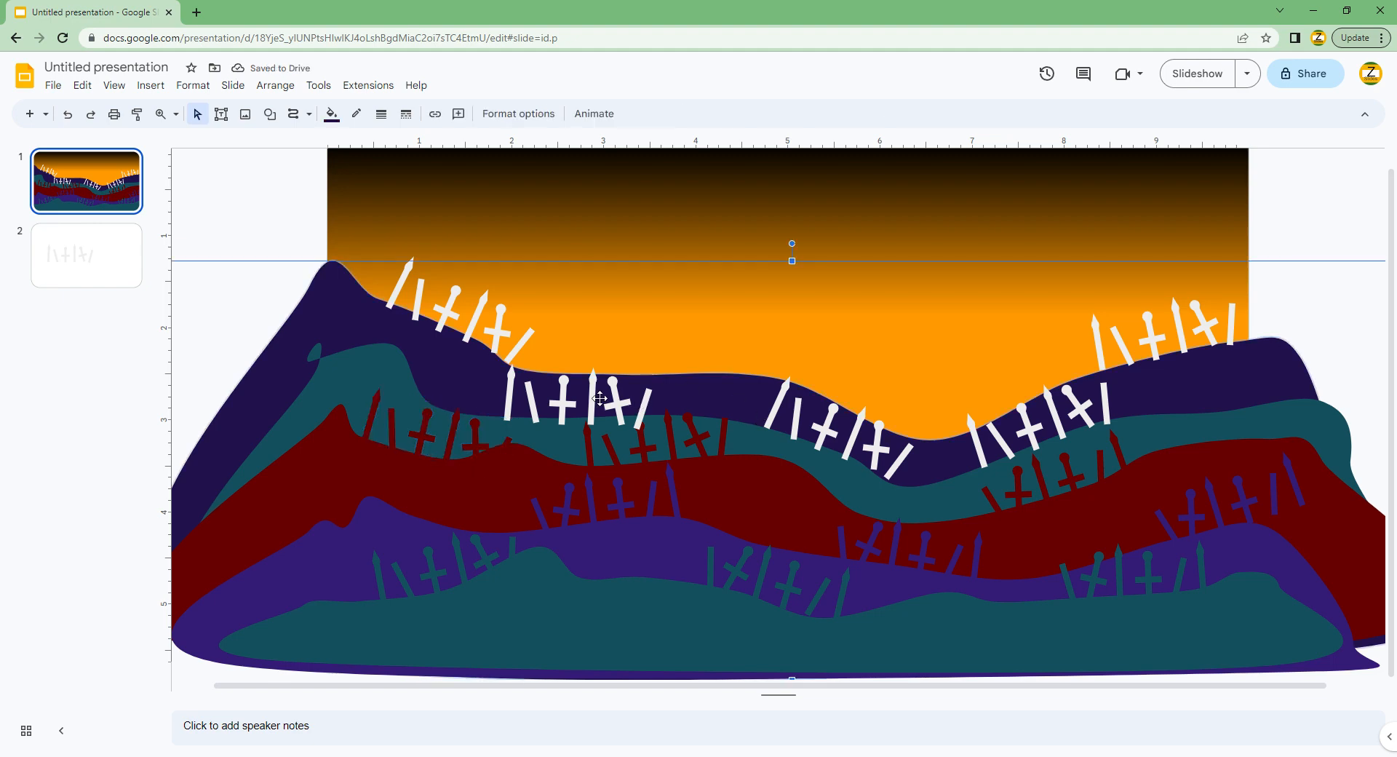
left_click(802, 426, "shift")
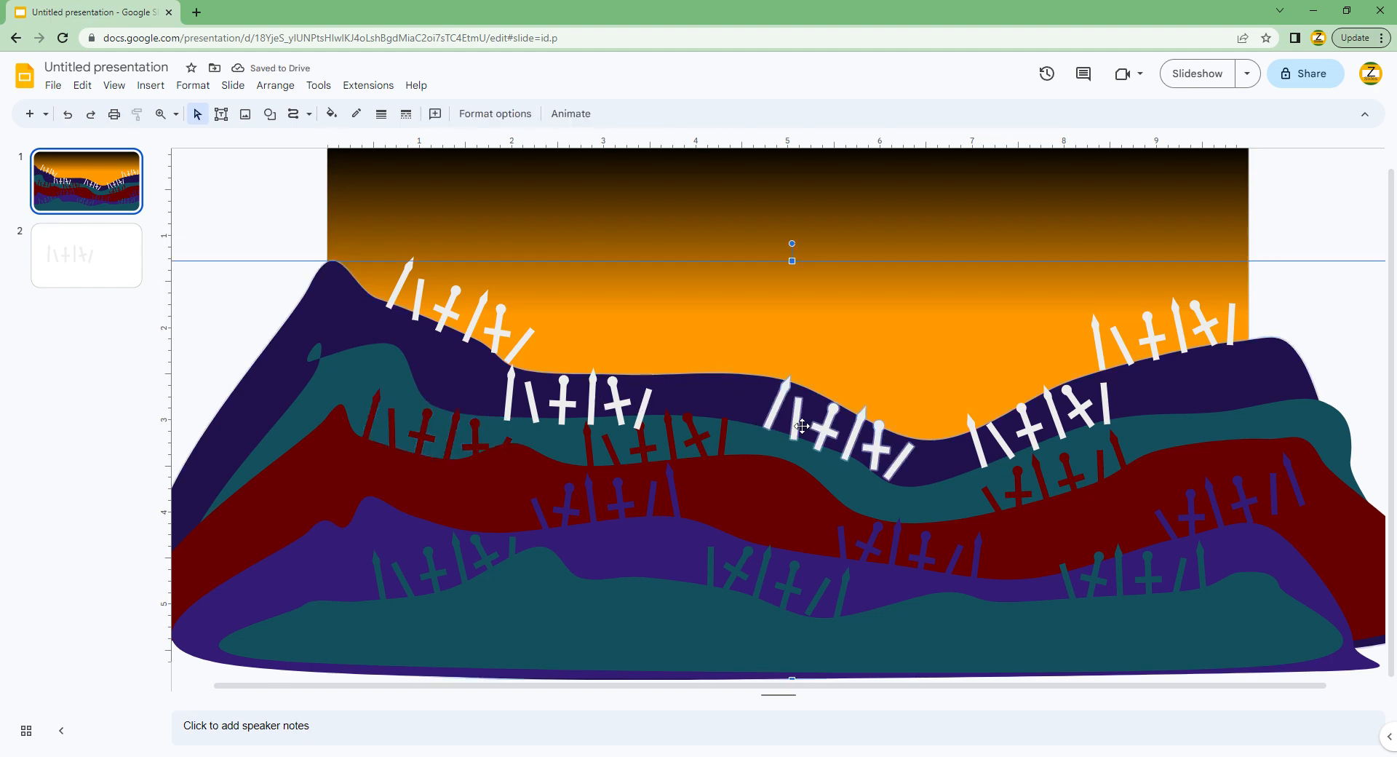
left_click(1004, 439, "shift")
left_click_drag(1005, 439, 1019, 398)
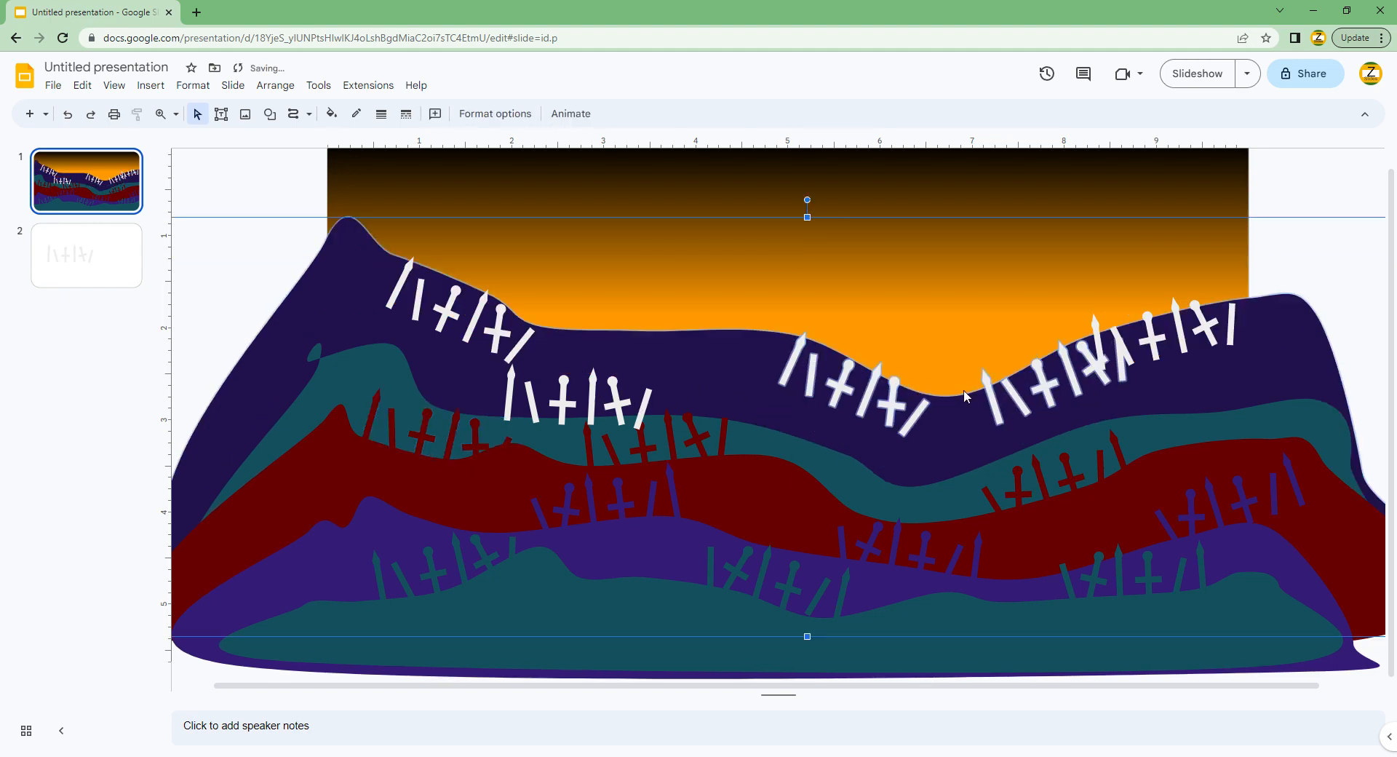
key("ctrl+z")
left_click(707, 390, "shift")
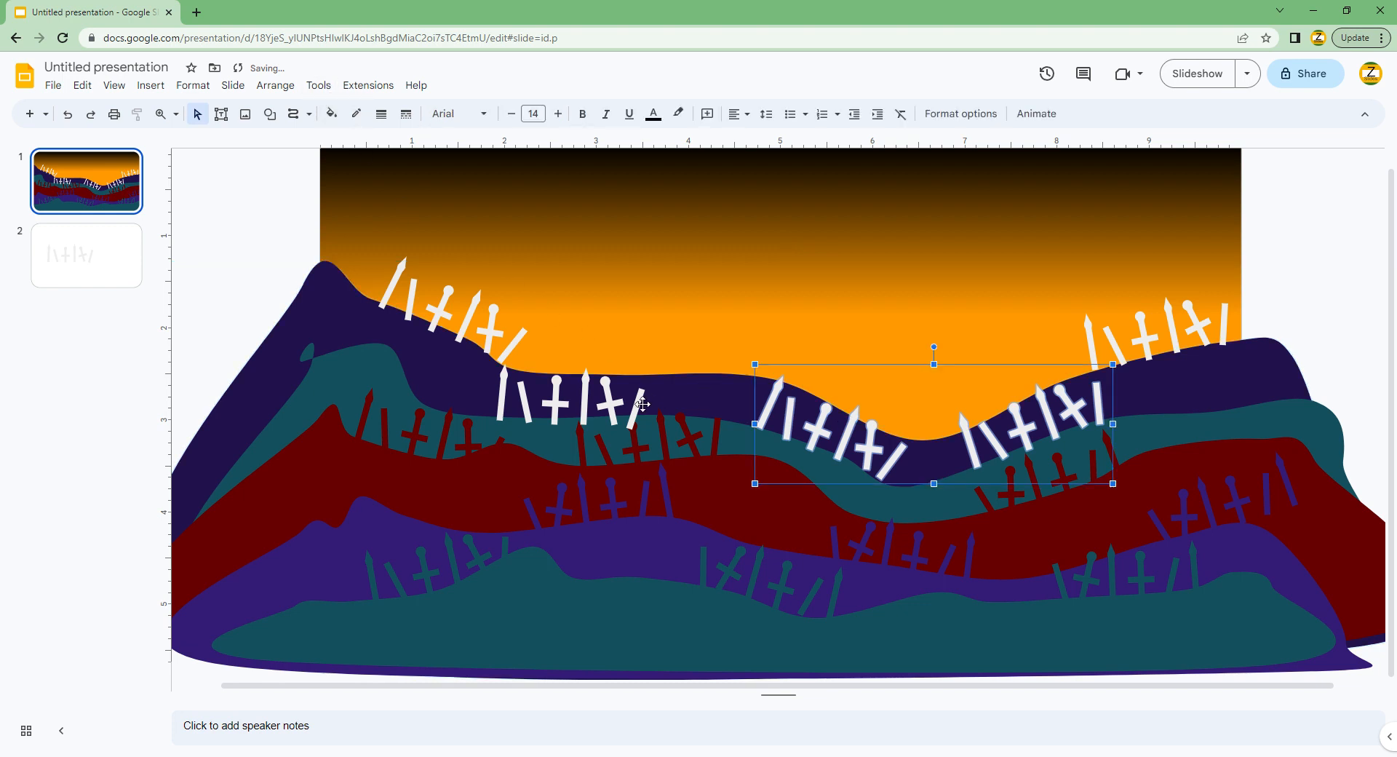
left_click(610, 397, "shift")
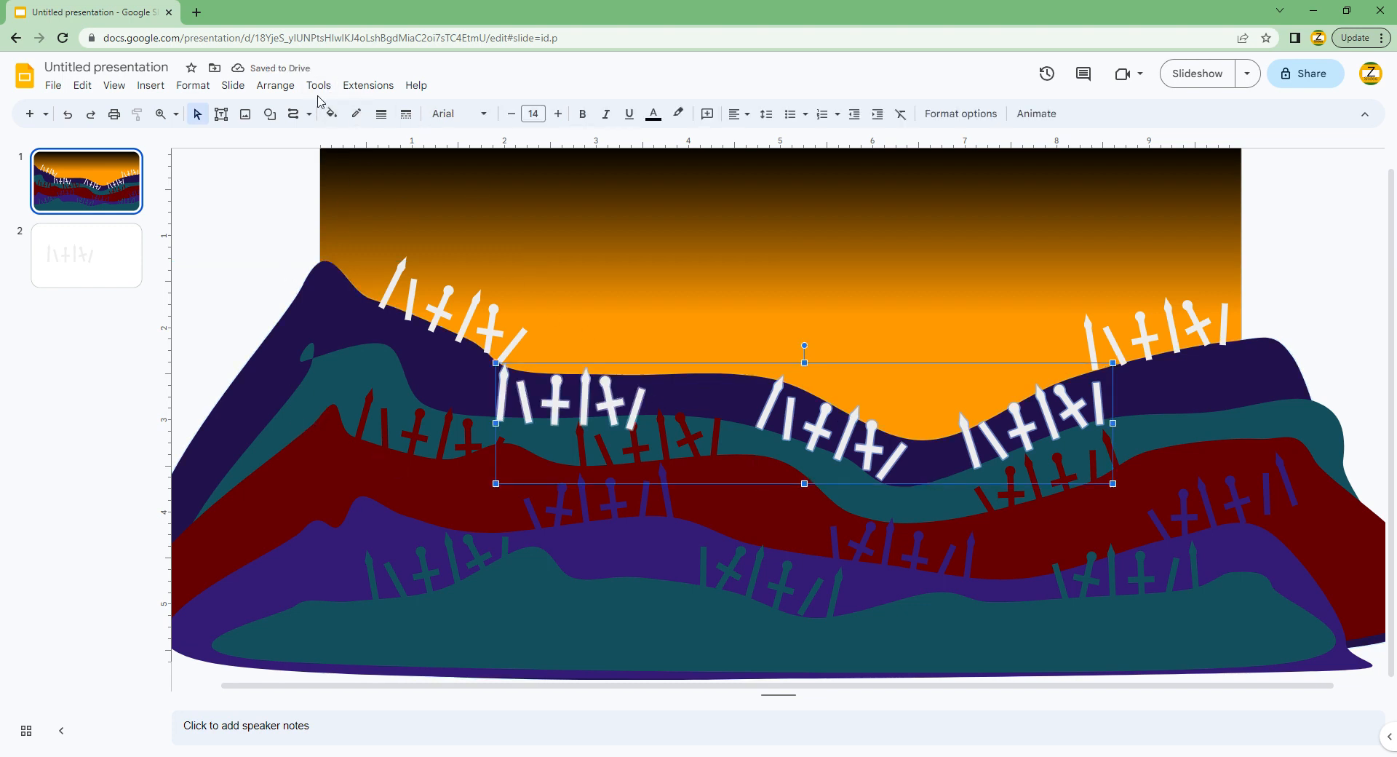
left_click(331, 114)
left_click(353, 234)
left_click(384, 371)
Fill the two remaining white groups on the navy skyline hill with the navy sampled from that hill.
left_click(423, 309)
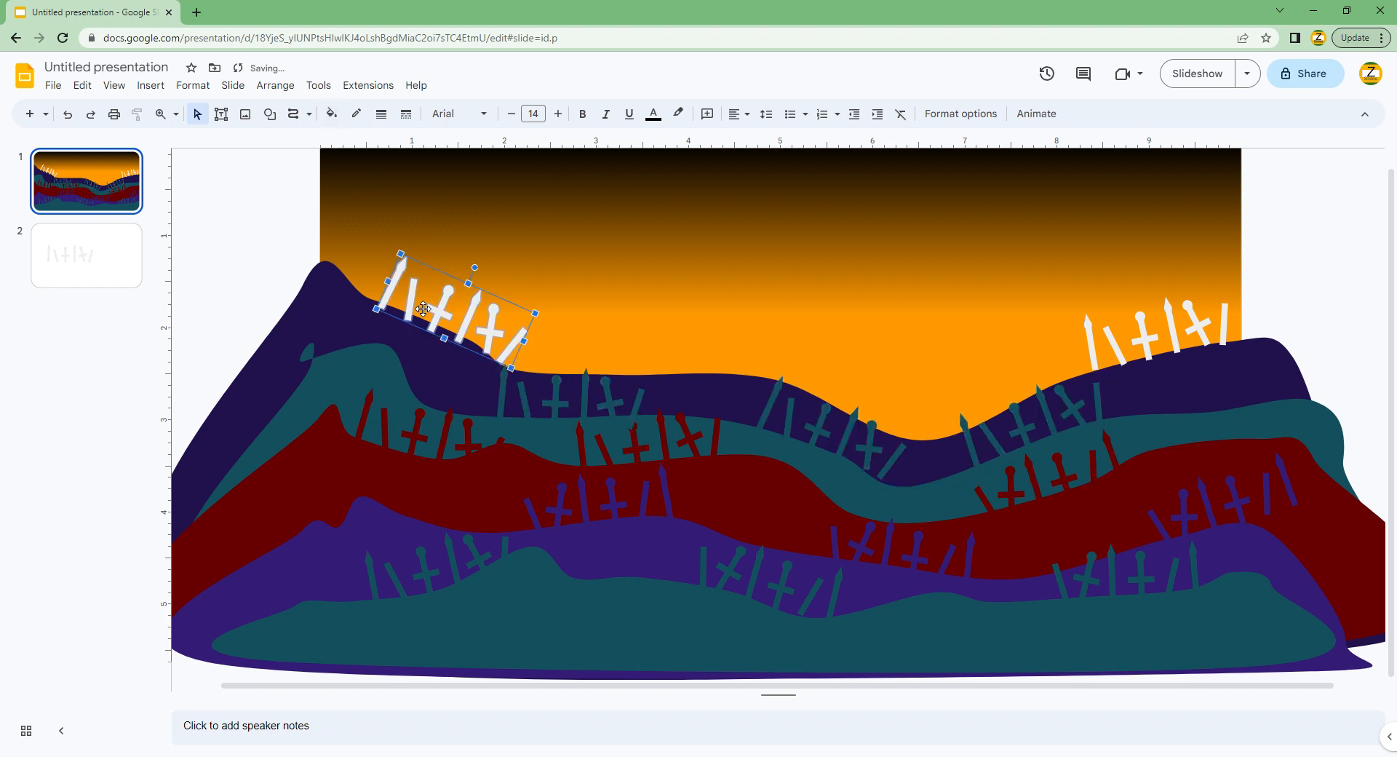
left_click(1086, 338, "shift")
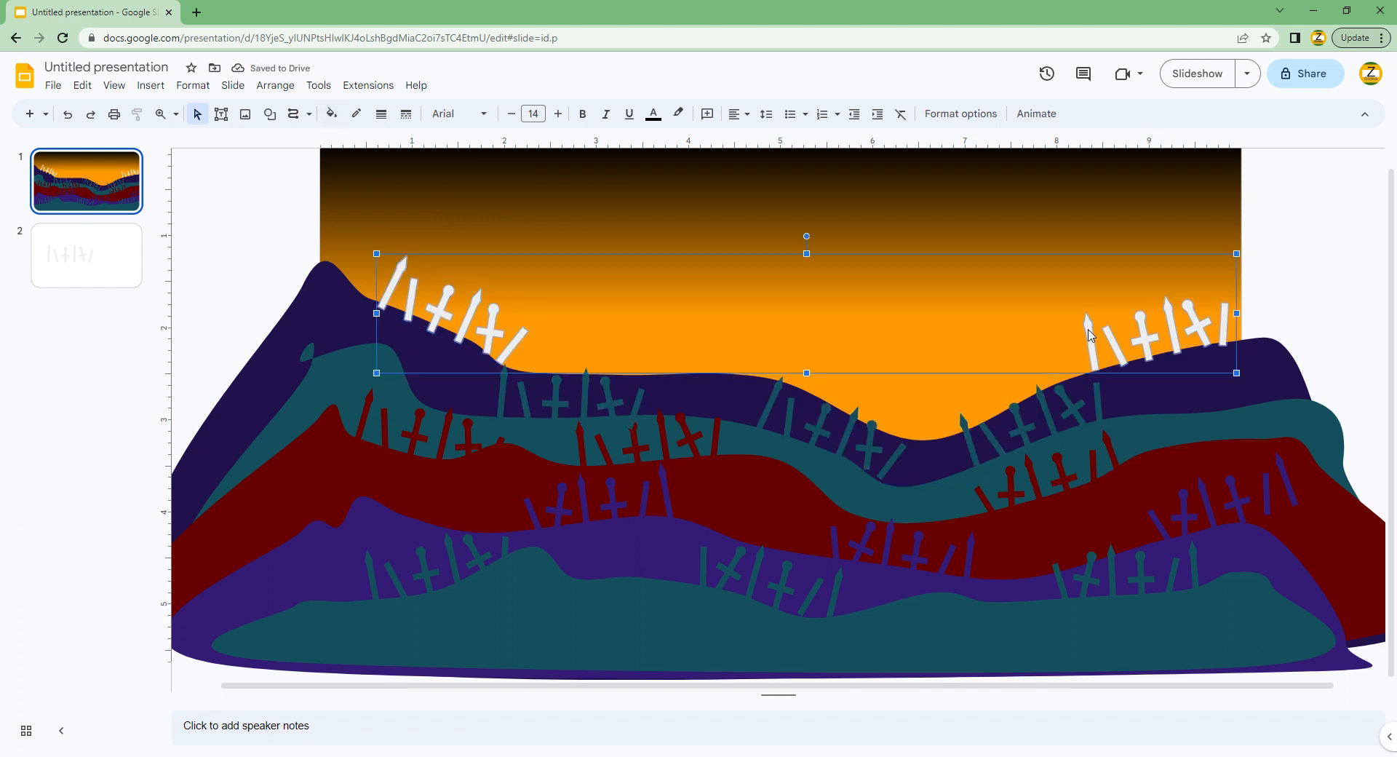
left_click(332, 115)
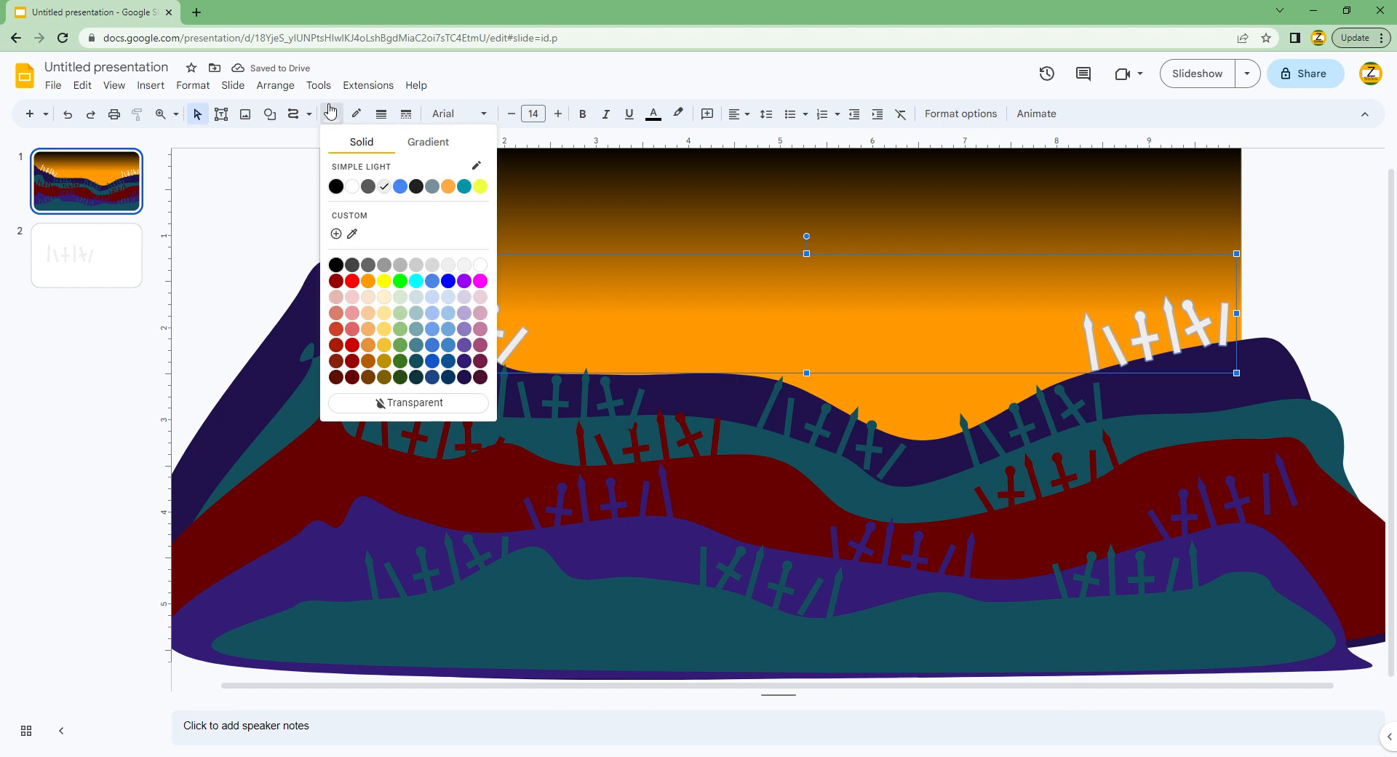
left_click(353, 234)
left_click(318, 275)
left_click(291, 251)
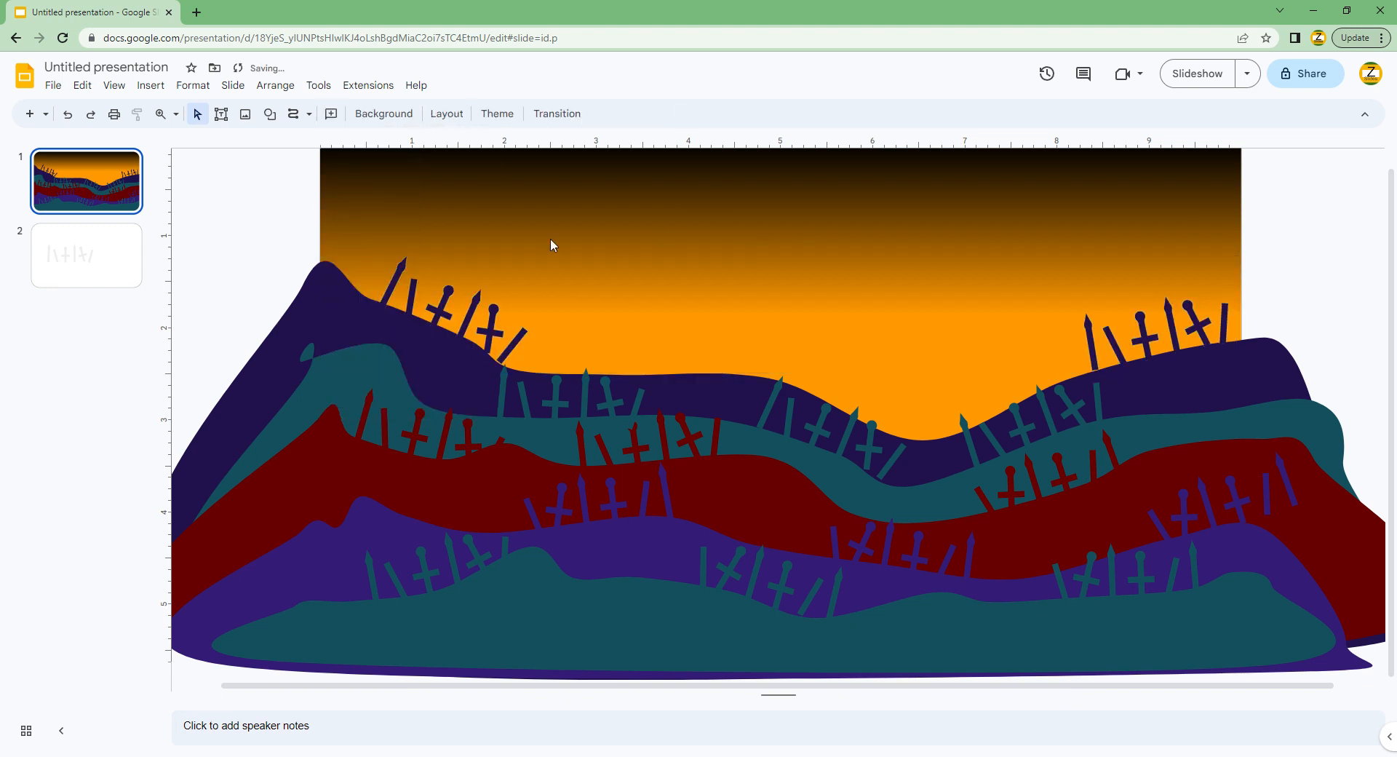
Shift the two navy groups on the skyline hill slightly outward, one toward each side of the slide.
left_click_drag(490, 334, 488, 325)
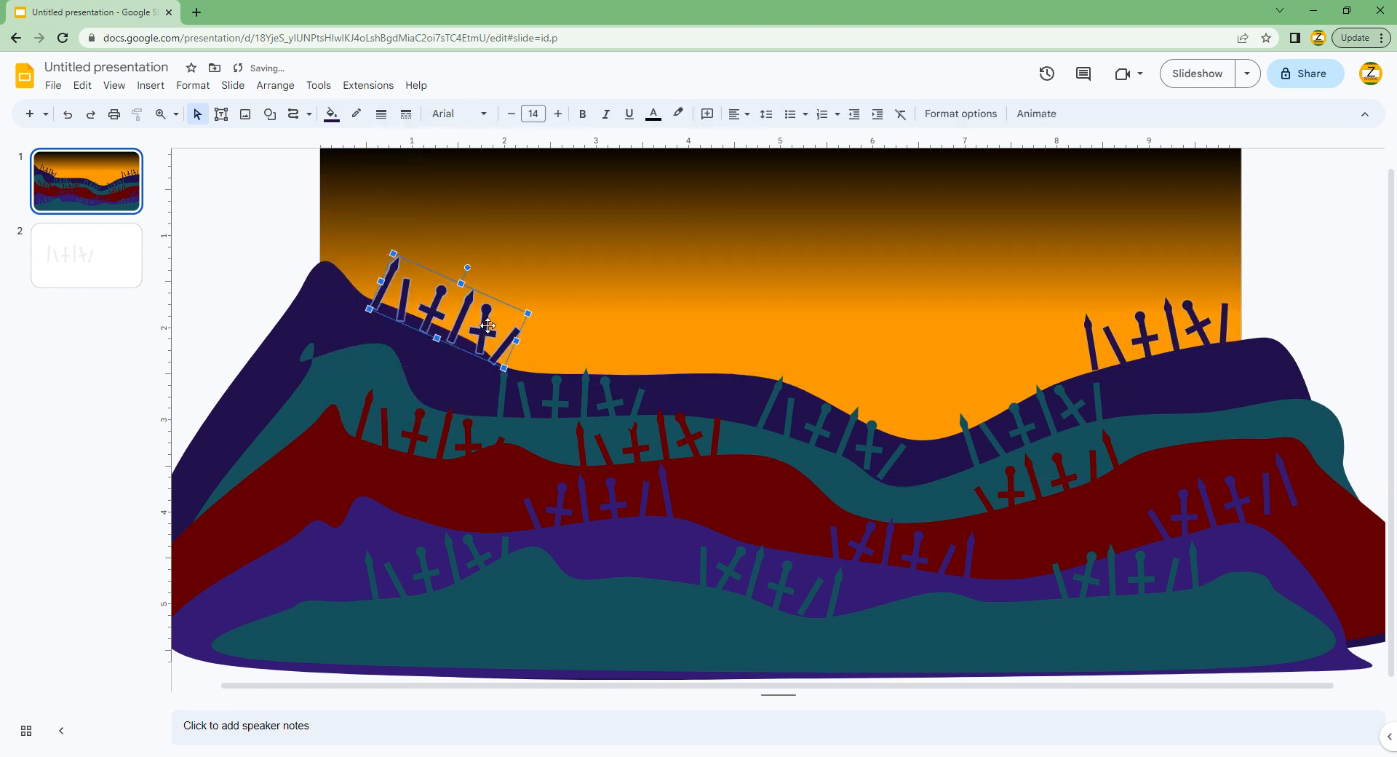
left_click_drag(1099, 348, 1112, 354)
left_click(1004, 296)
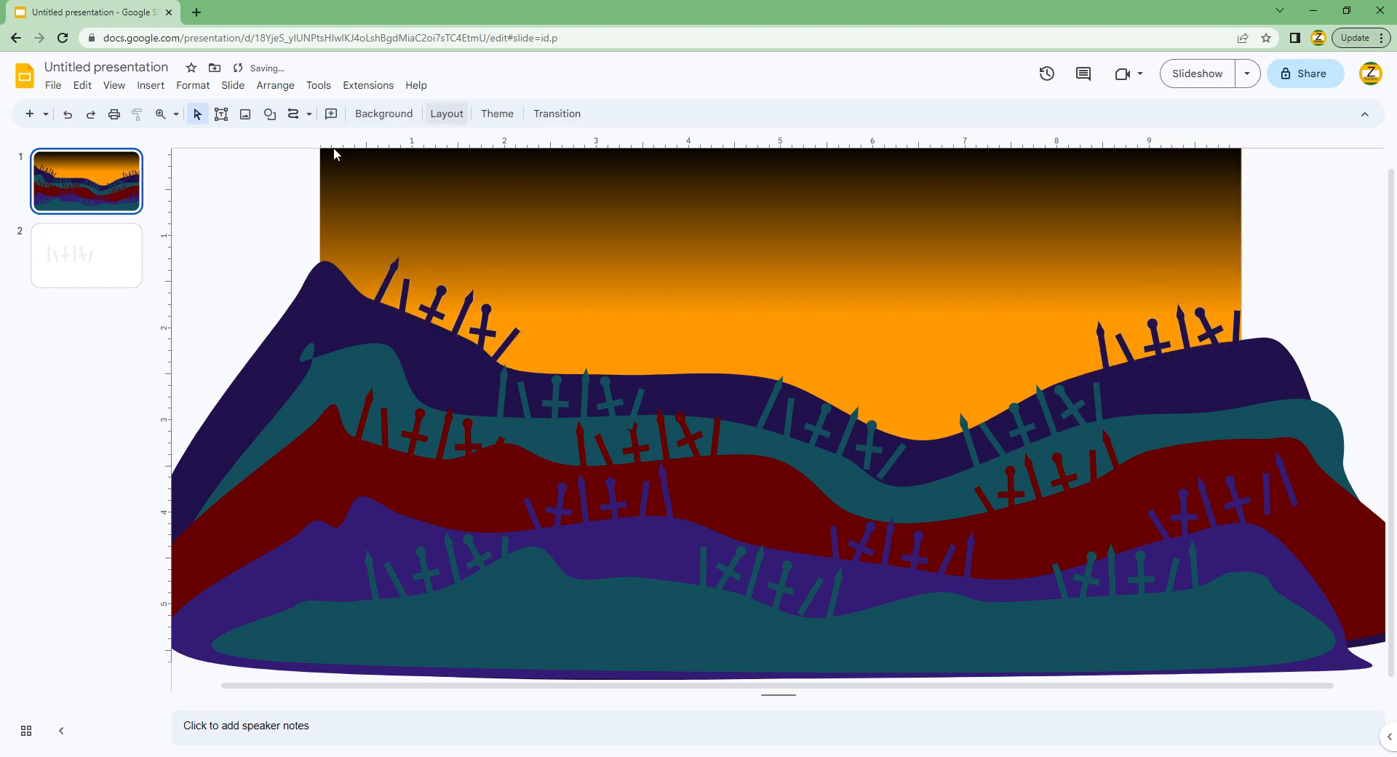
Draw a closed polyline silhouette with jagged peaks and flat-topped towers across the sky, placed behind the hills.
left_click(309, 114)
left_click(323, 256)
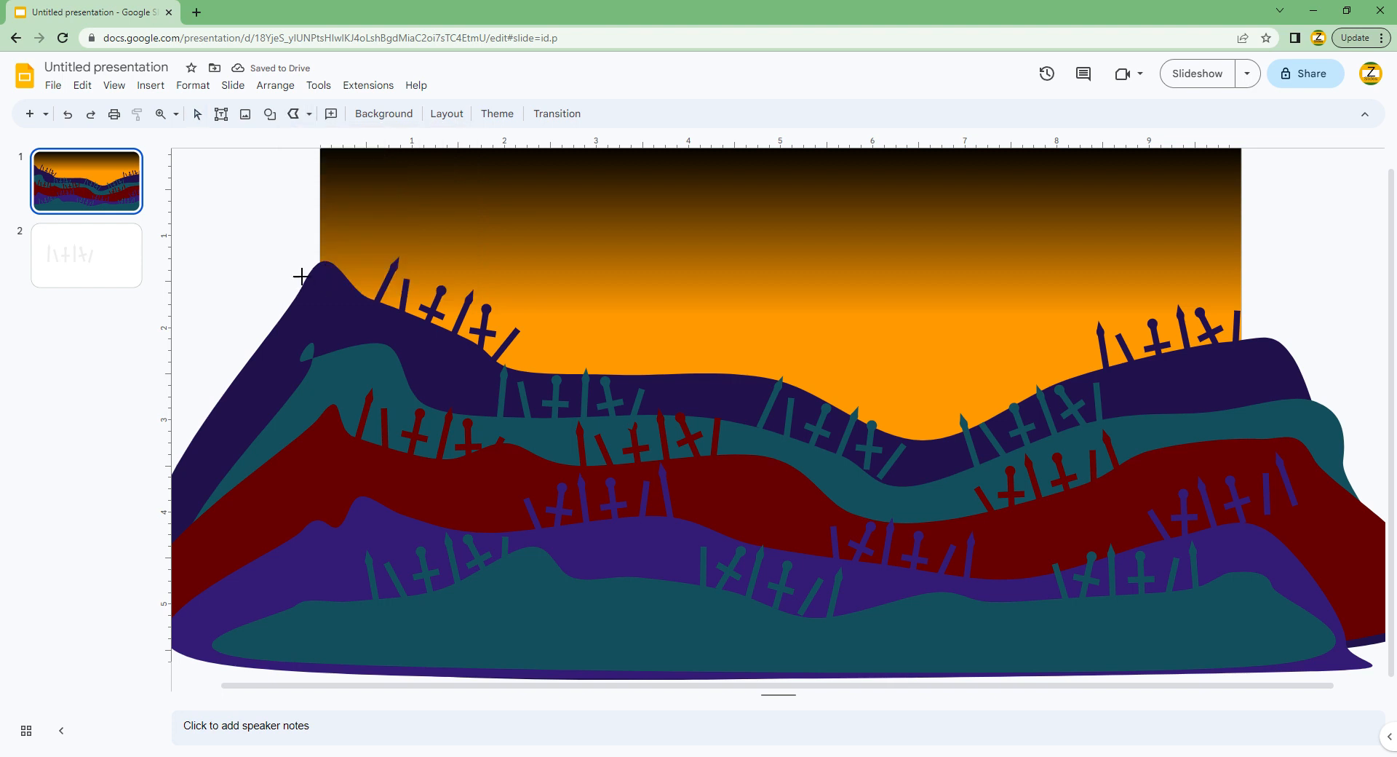
left_click(292, 264)
left_click(378, 192)
left_click(487, 281)
left_click(715, 174)
left_click(834, 174)
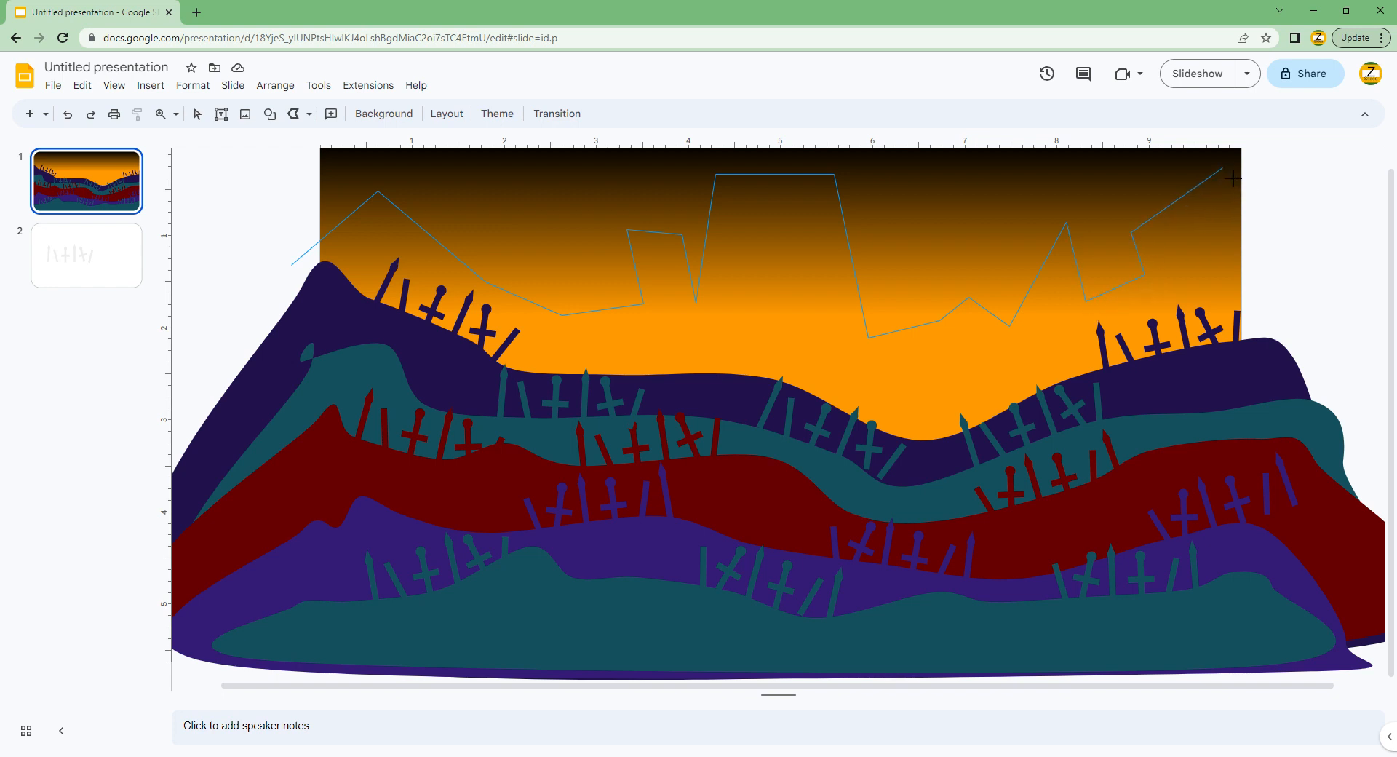
left_click(1259, 166)
left_click(1352, 356)
left_click(1292, 615)
left_click(543, 582)
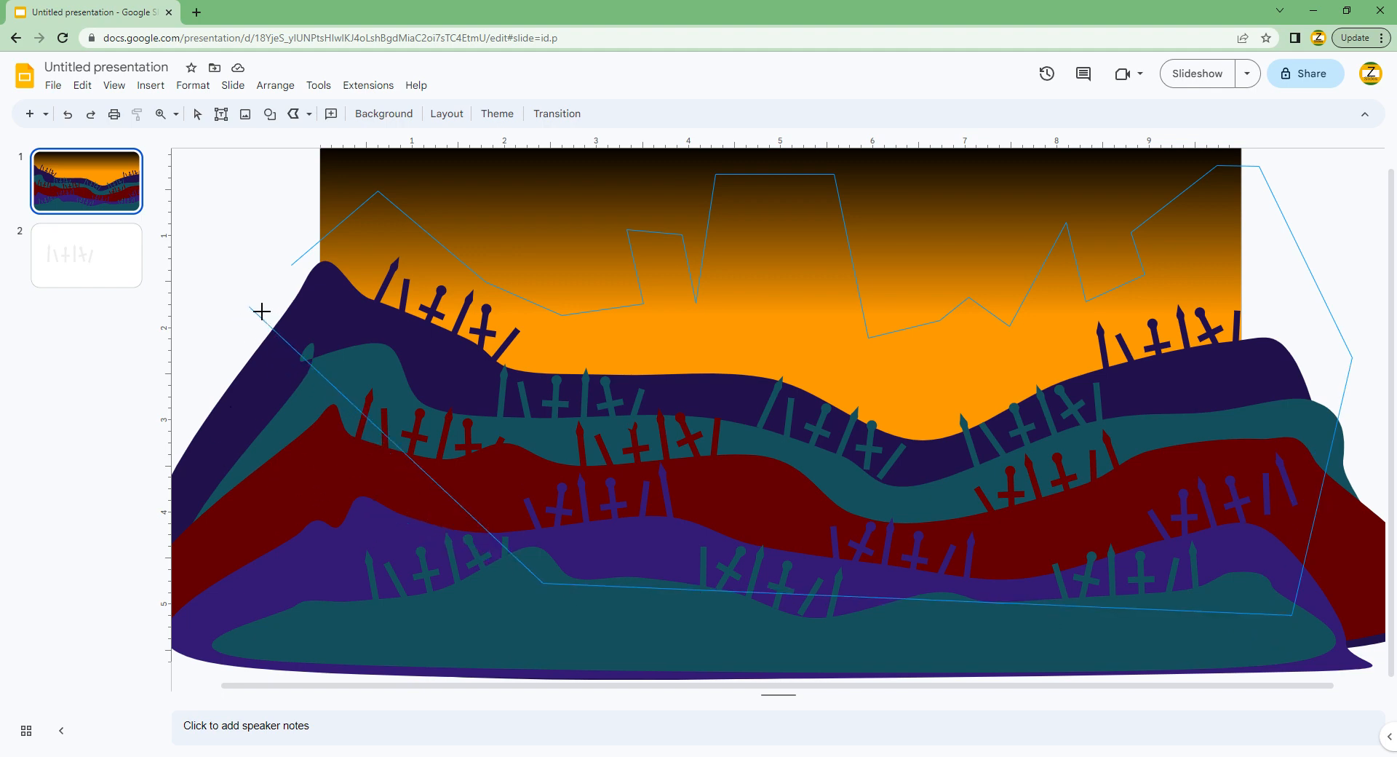
left_click(293, 267)
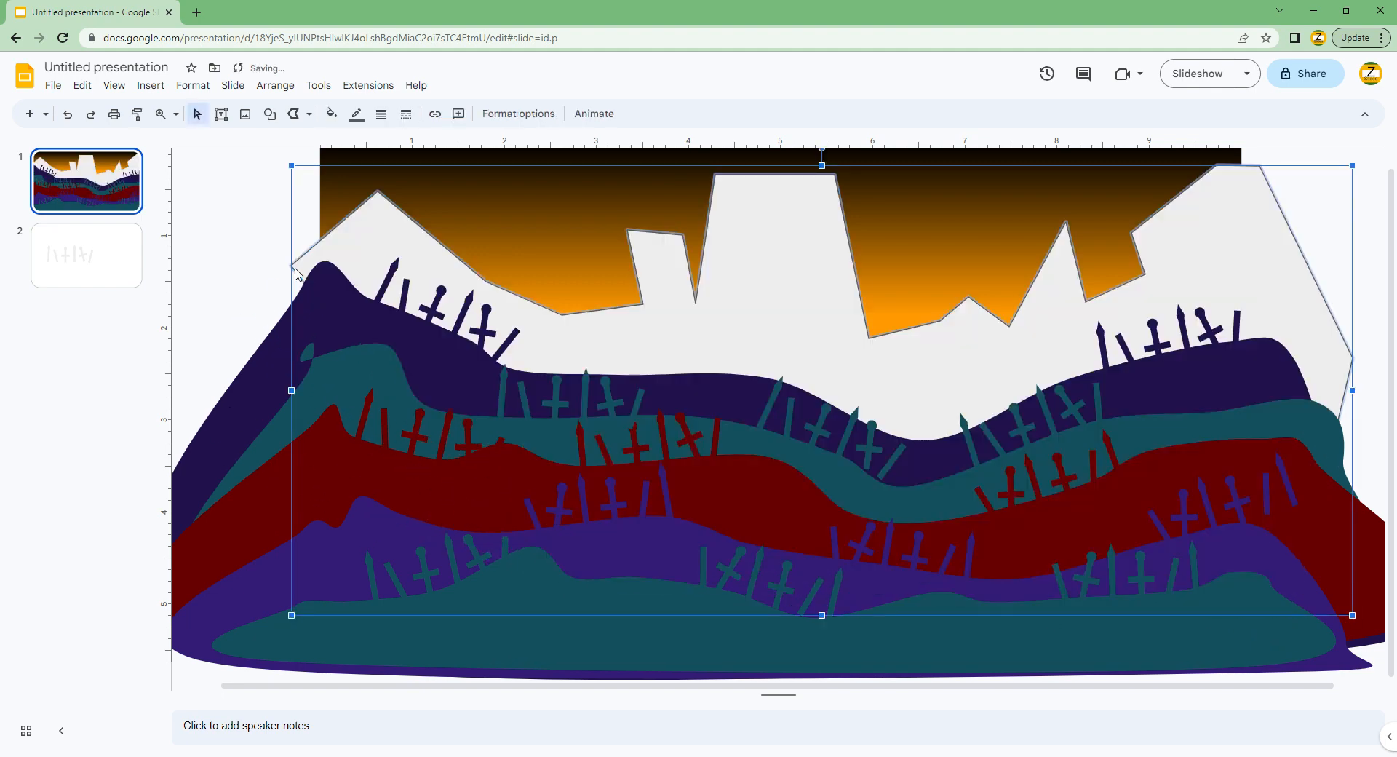
Edit the silhouette's points to straighten the small tower, shift the pointed peak left, and remove the overhang on the right mountain.
double_click(684, 317)
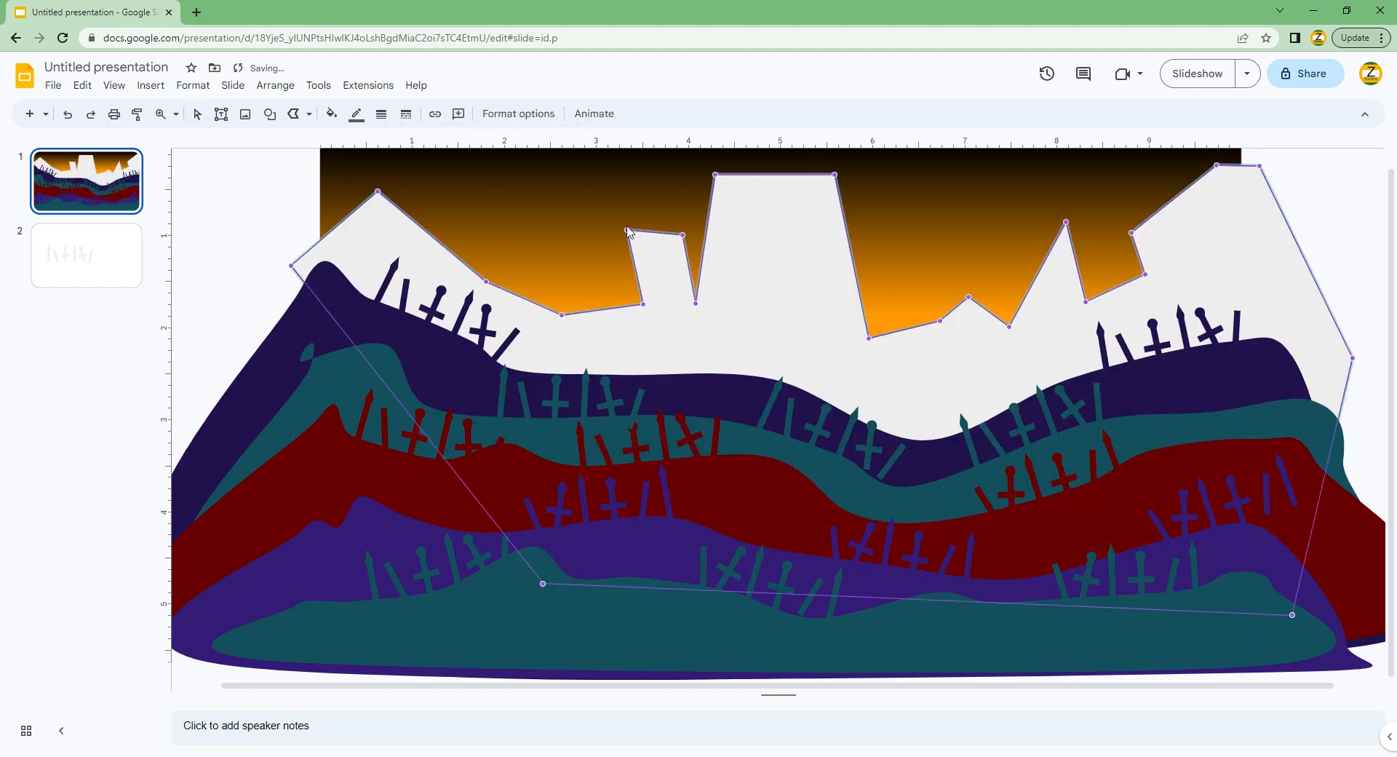
left_click(631, 231)
double_click(641, 249)
left_click_drag(639, 243, 641, 241)
left_click_drag(1075, 231, 1054, 229)
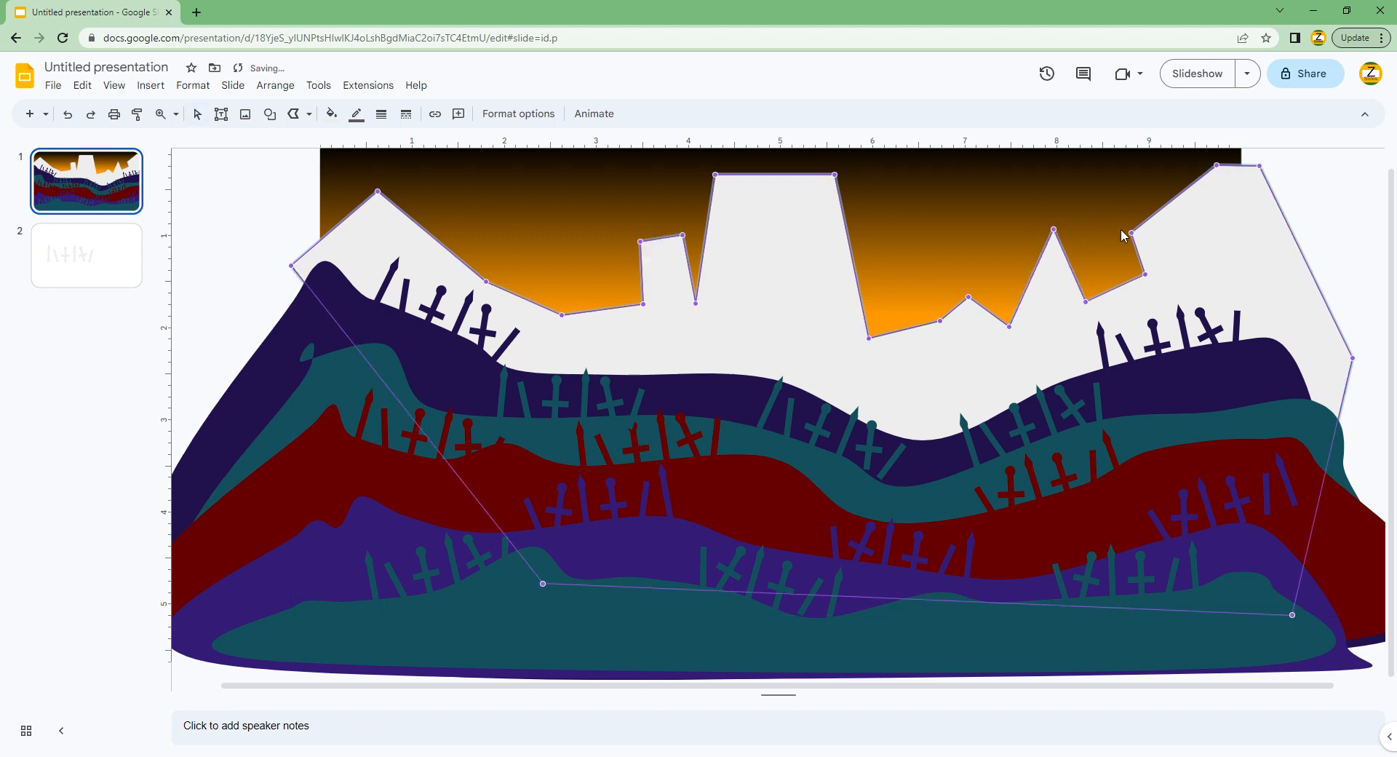
left_click_drag(1143, 246, 1168, 236)
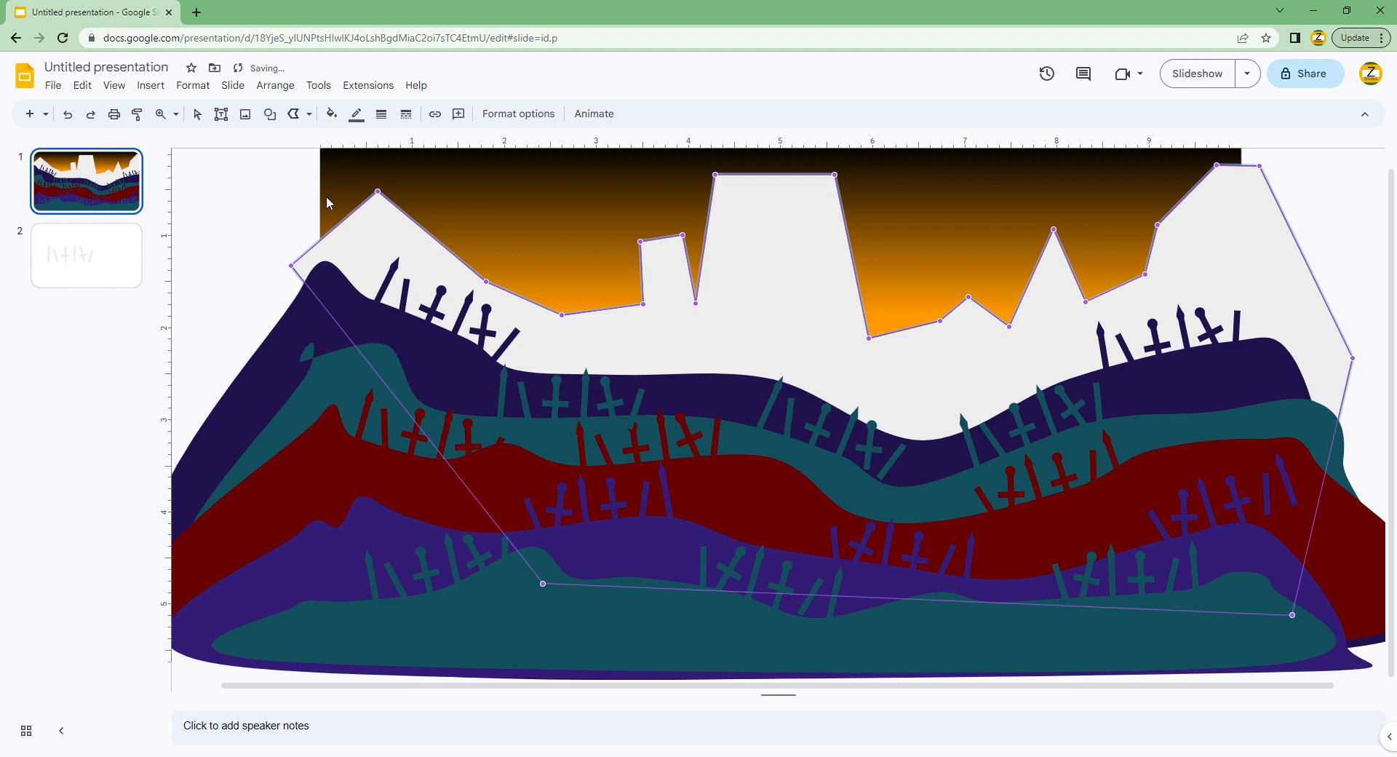
Fill the jagged mountain silhouette with solid dark grey and finish editing its points.
left_click(334, 115)
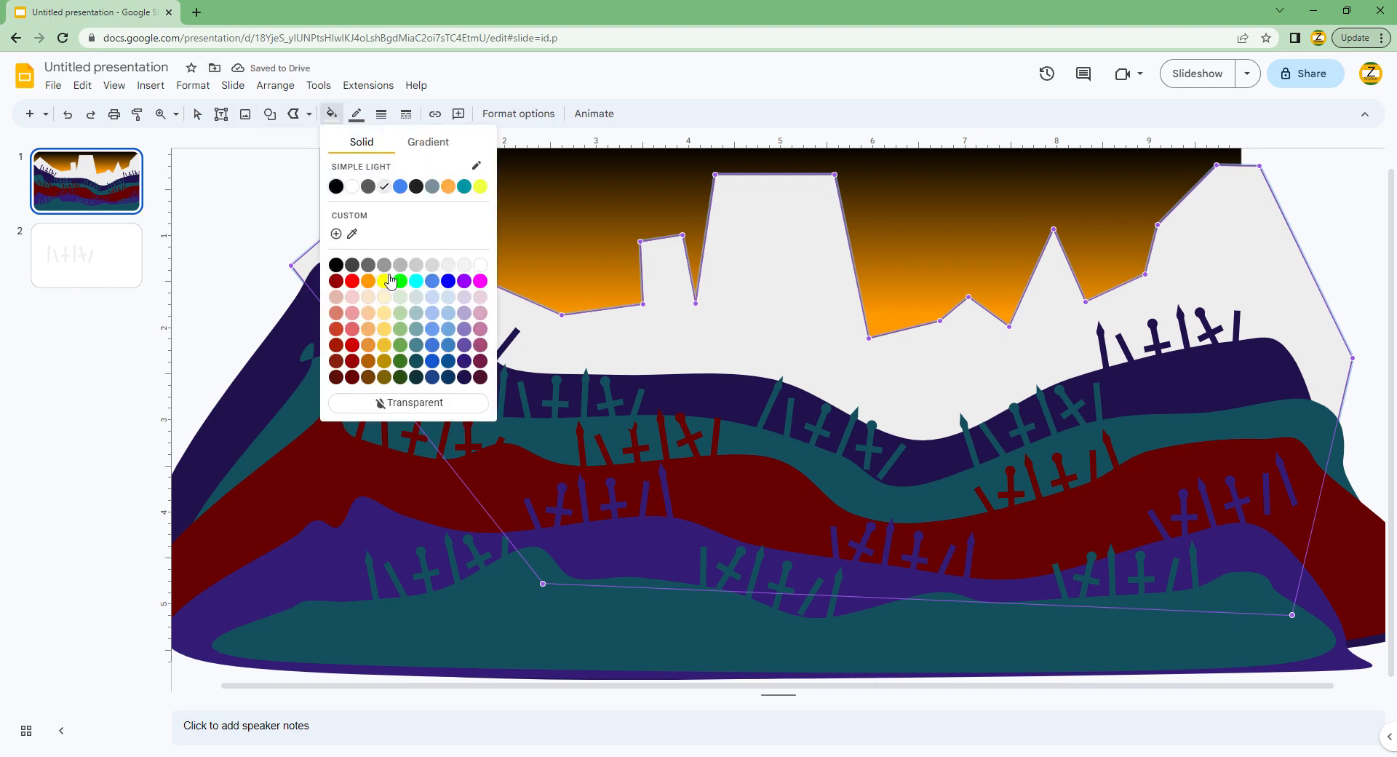
left_click(368, 264)
key("Escape")
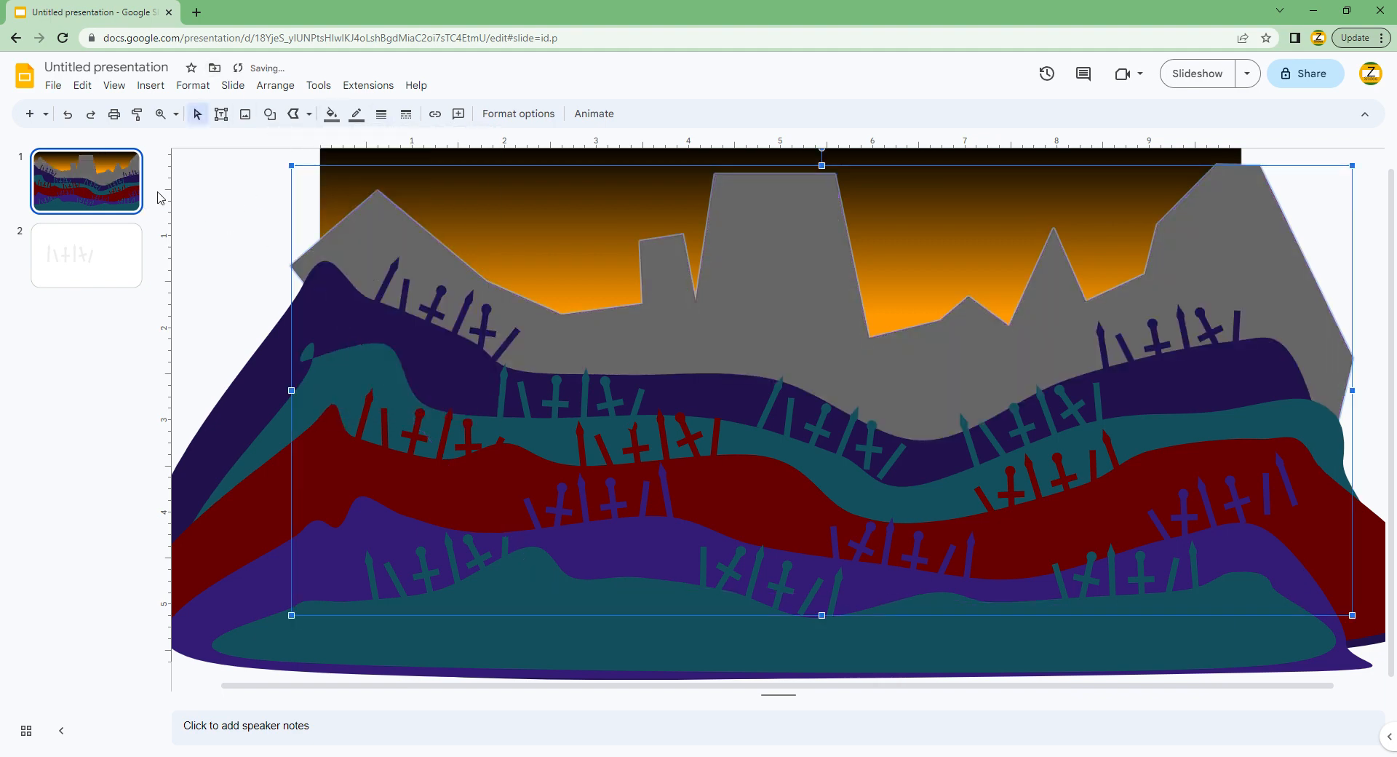
left_click(200, 271)
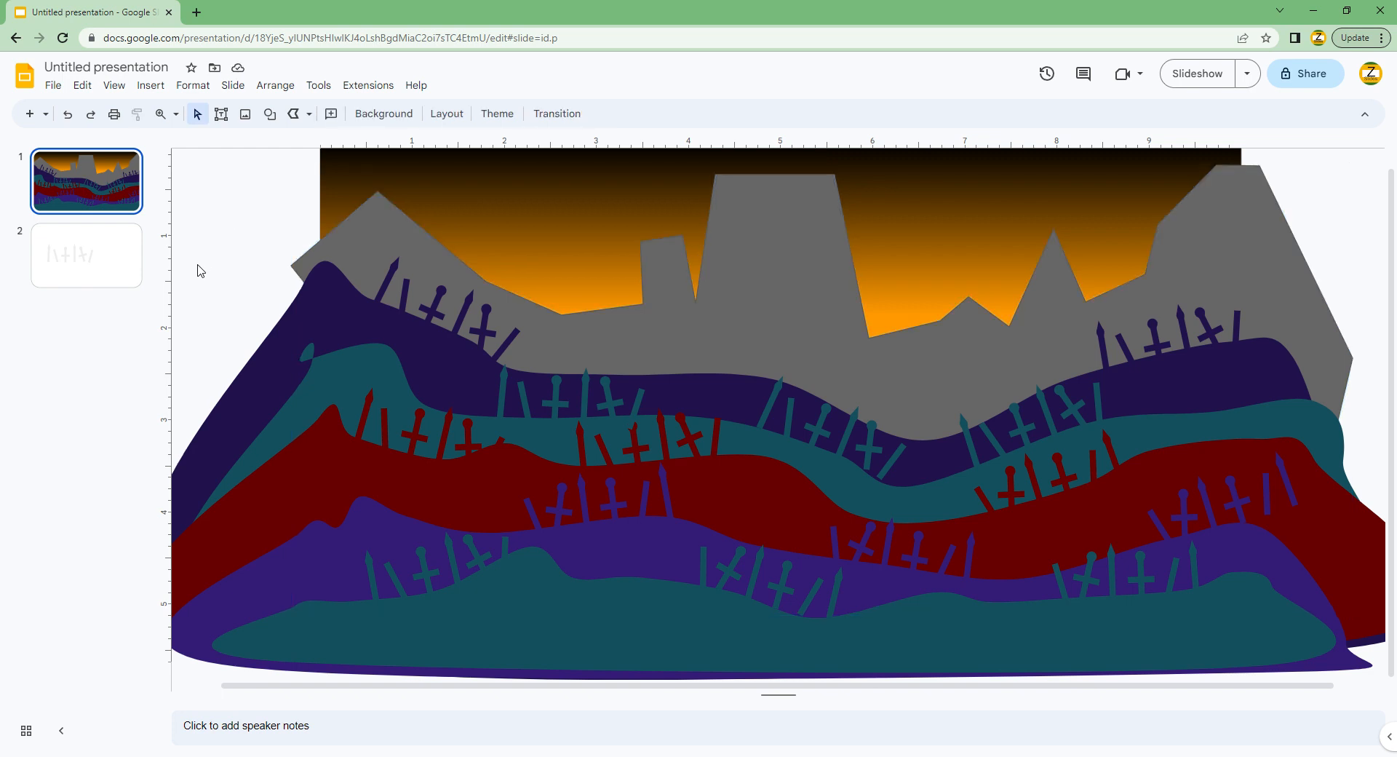
Search Google Images for "banner" in a new browser tab.
left_click(196, 13)
type("b")
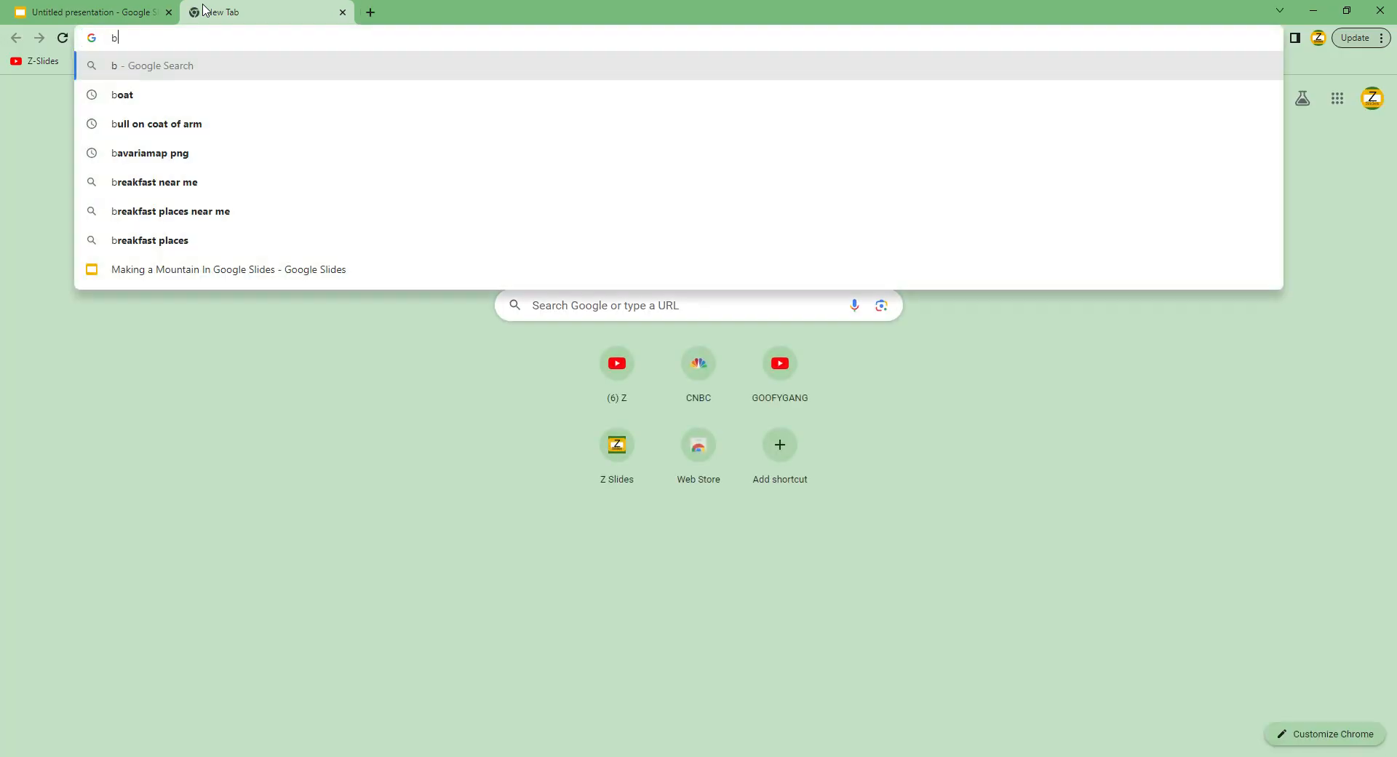
type("anner")
key("Return")
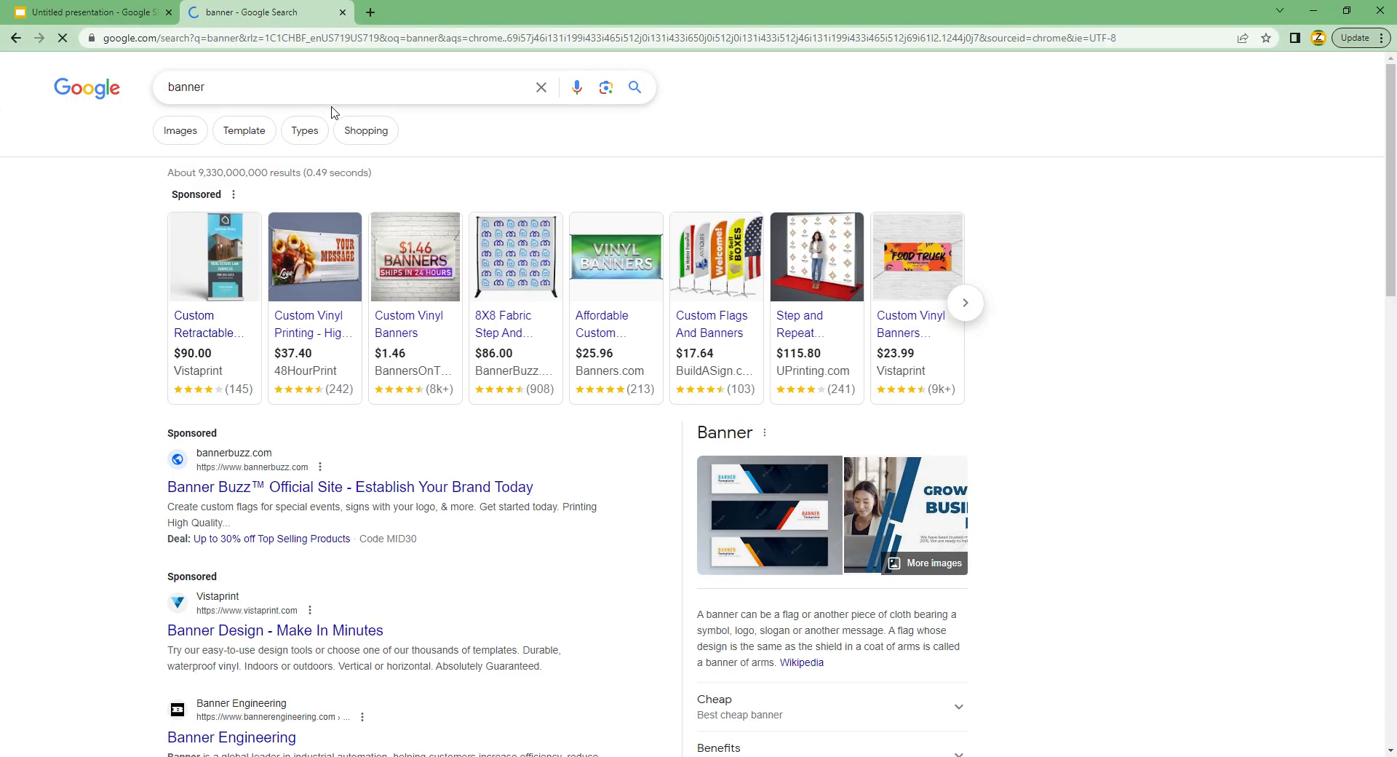
left_click(202, 144)
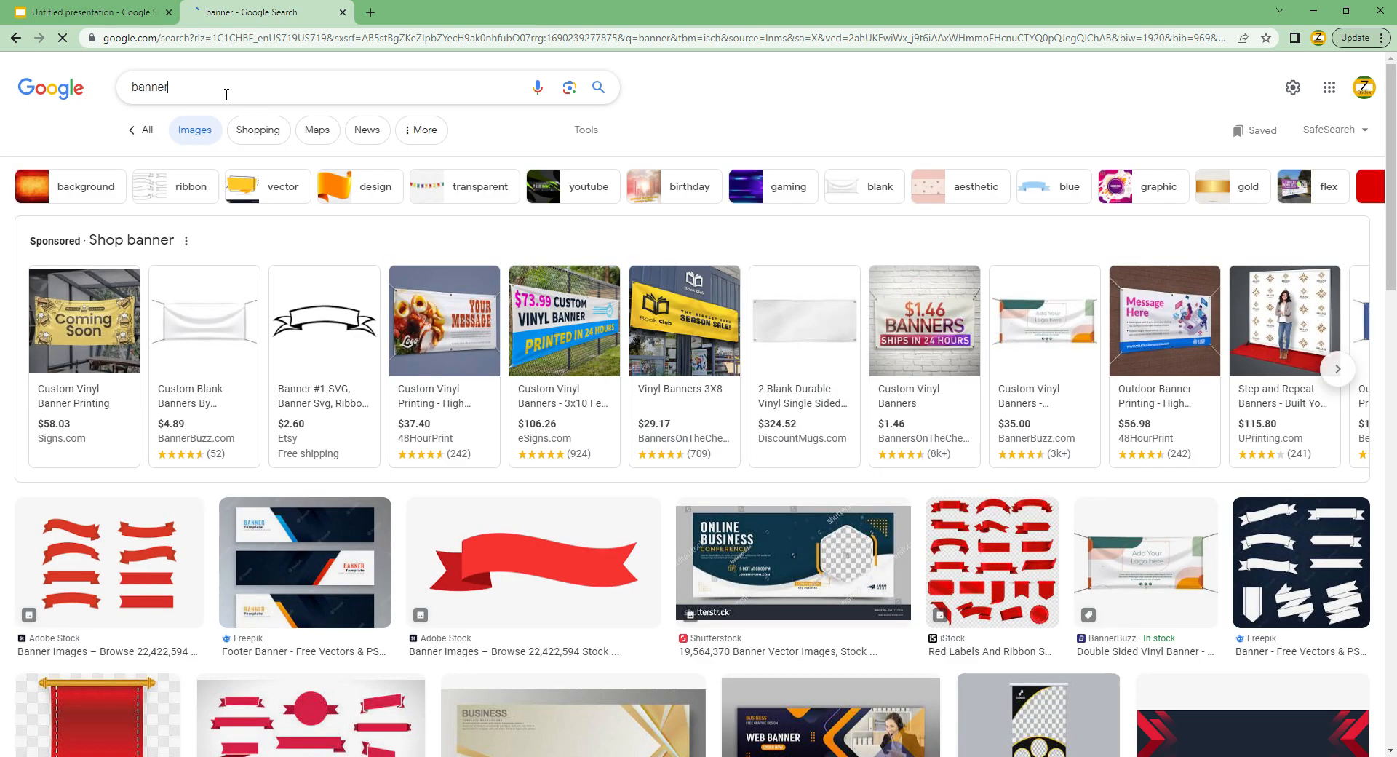
Refine the image search to "tattered banner".
left_click(208, 102)
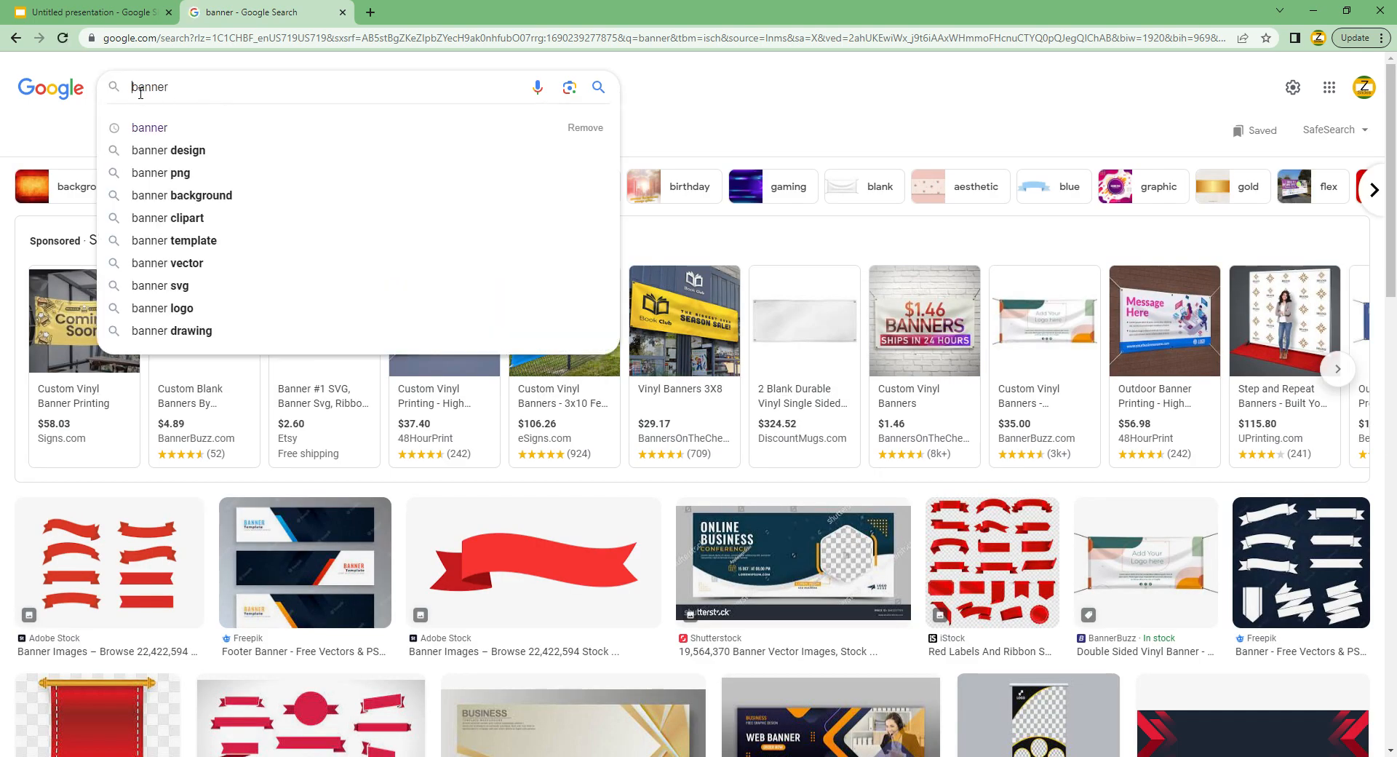
type("tattered")
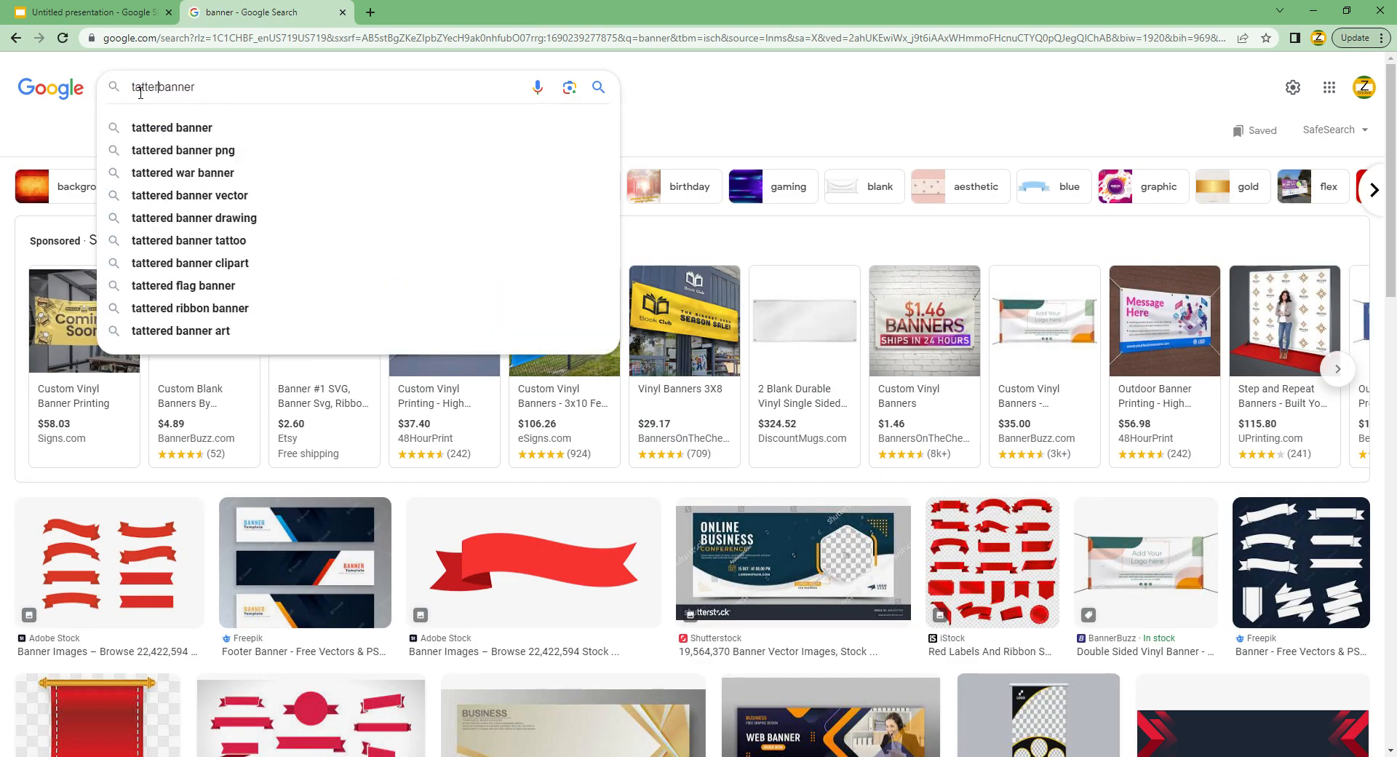
key("Return")
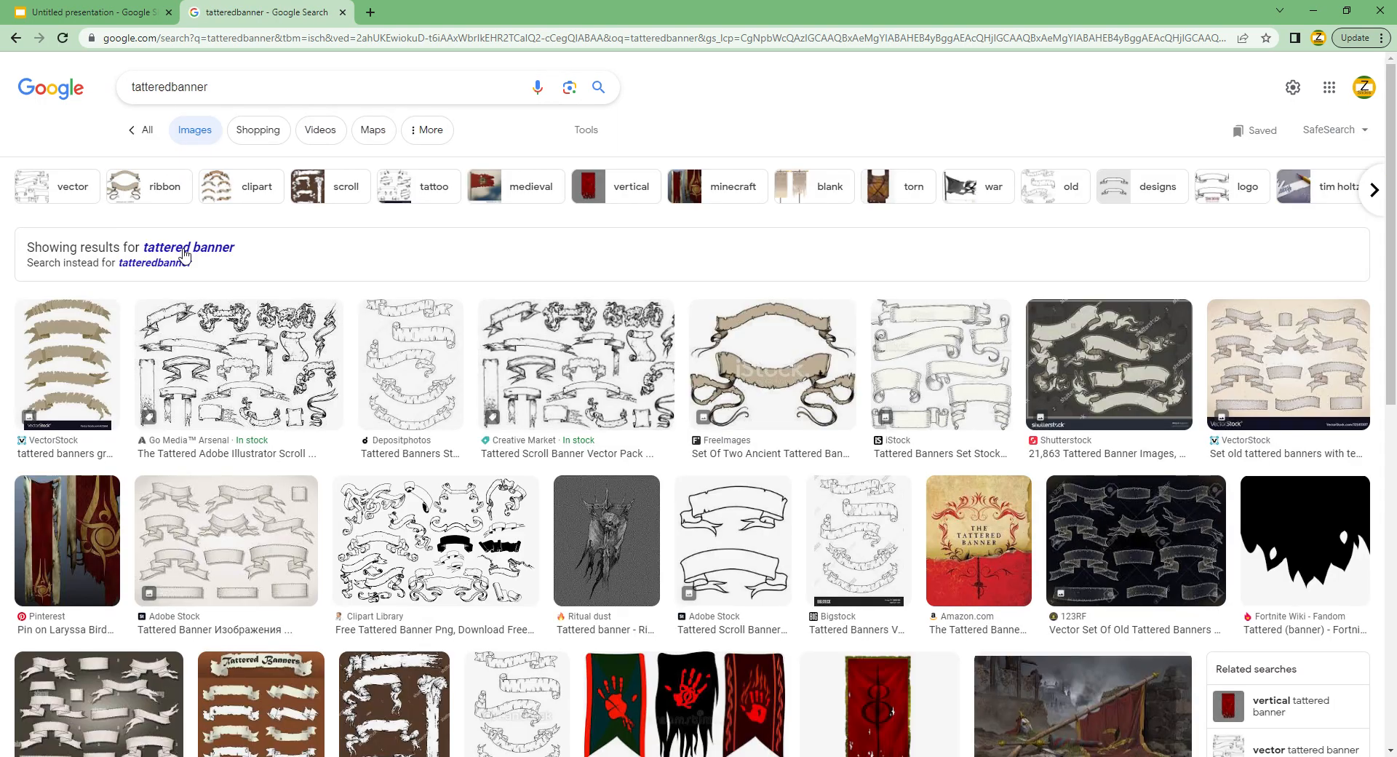
left_click(218, 243)
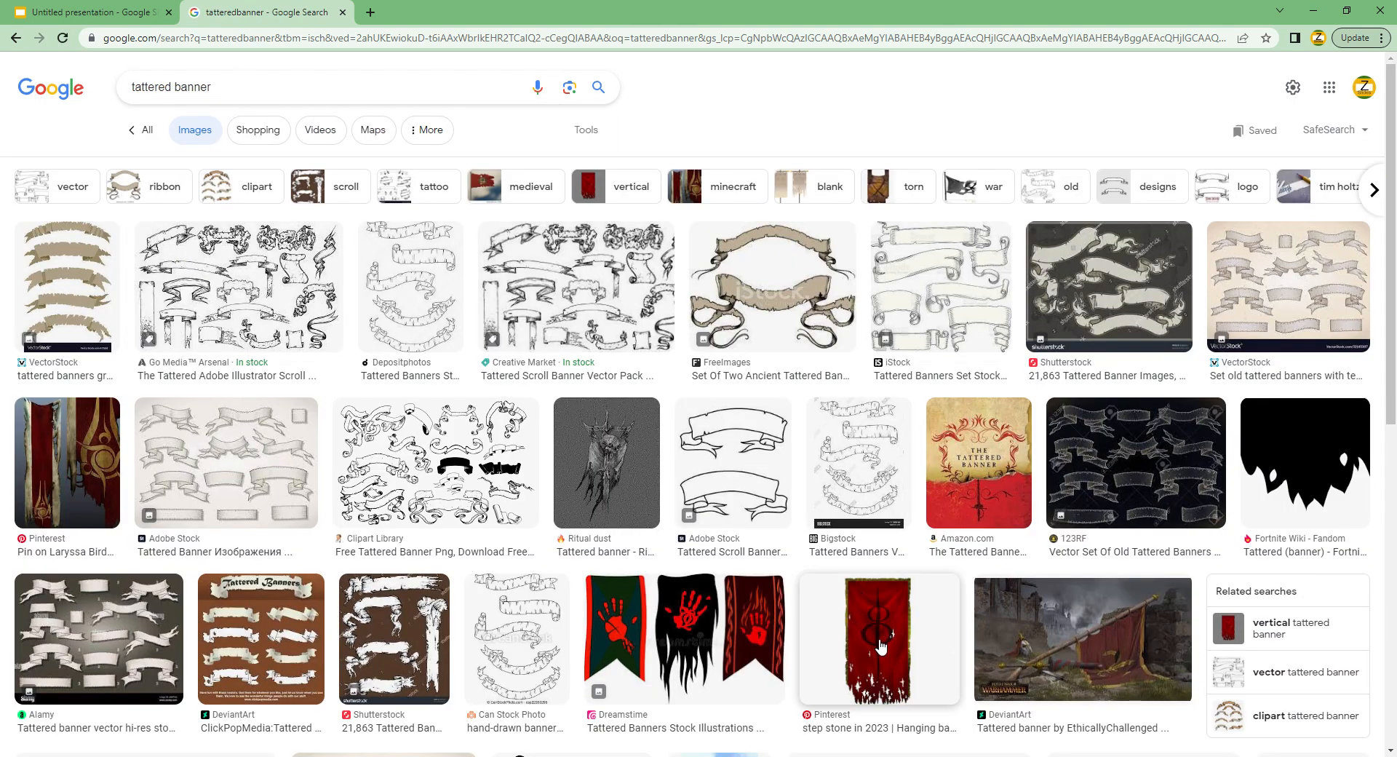
Preview the red hanging banner, look through its related images, and open the black tattered banner from Fortnite Wiki.
scroll(951, 626, "down", 3)
left_click(908, 445)
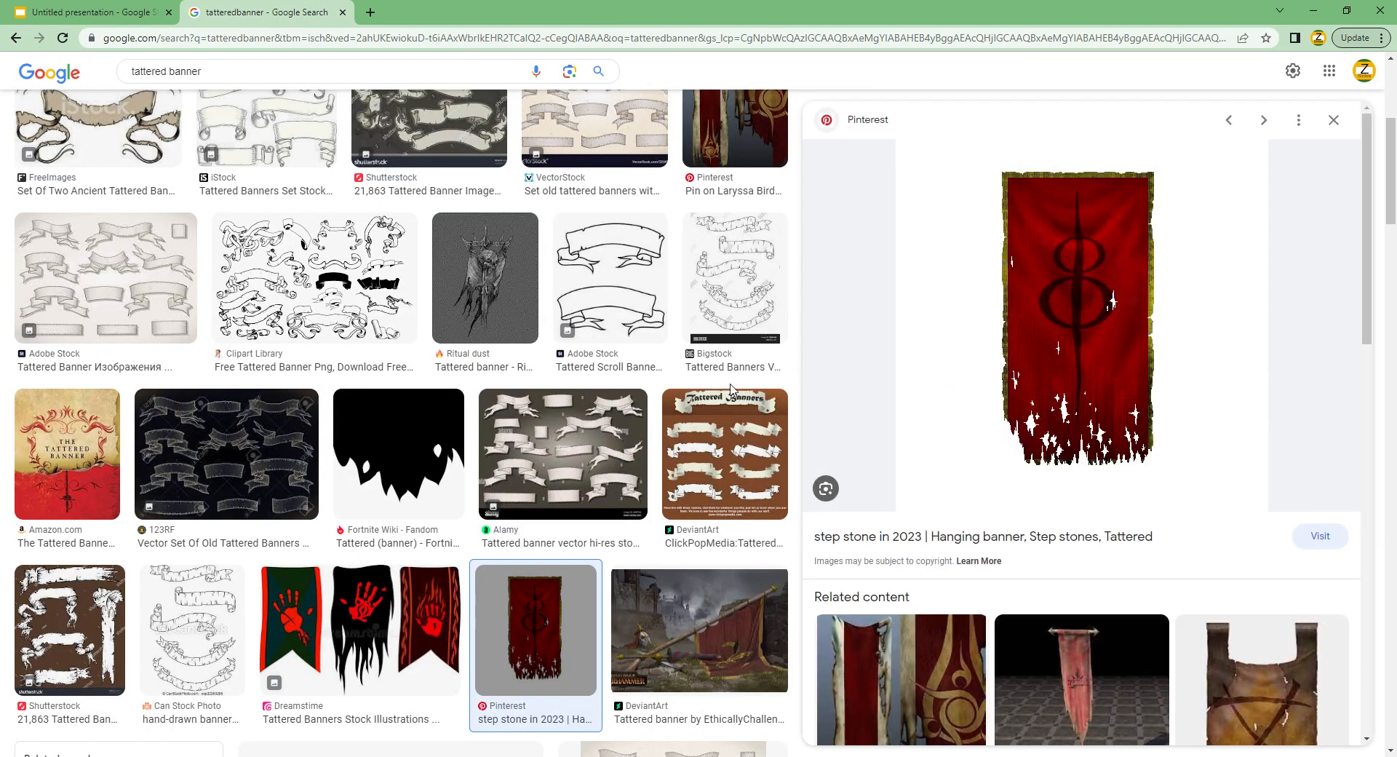
scroll(1197, 401, "down", 8)
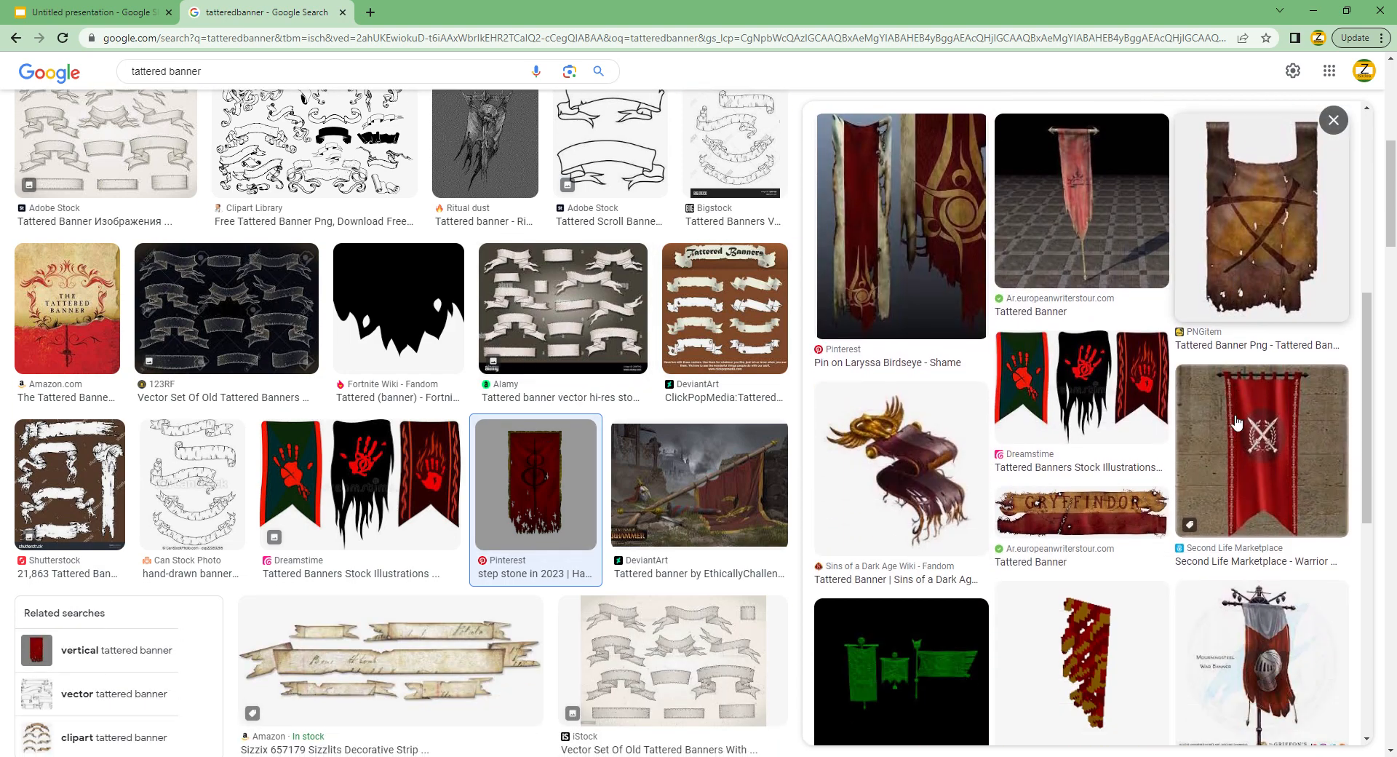
scroll(1198, 400, "down", 3)
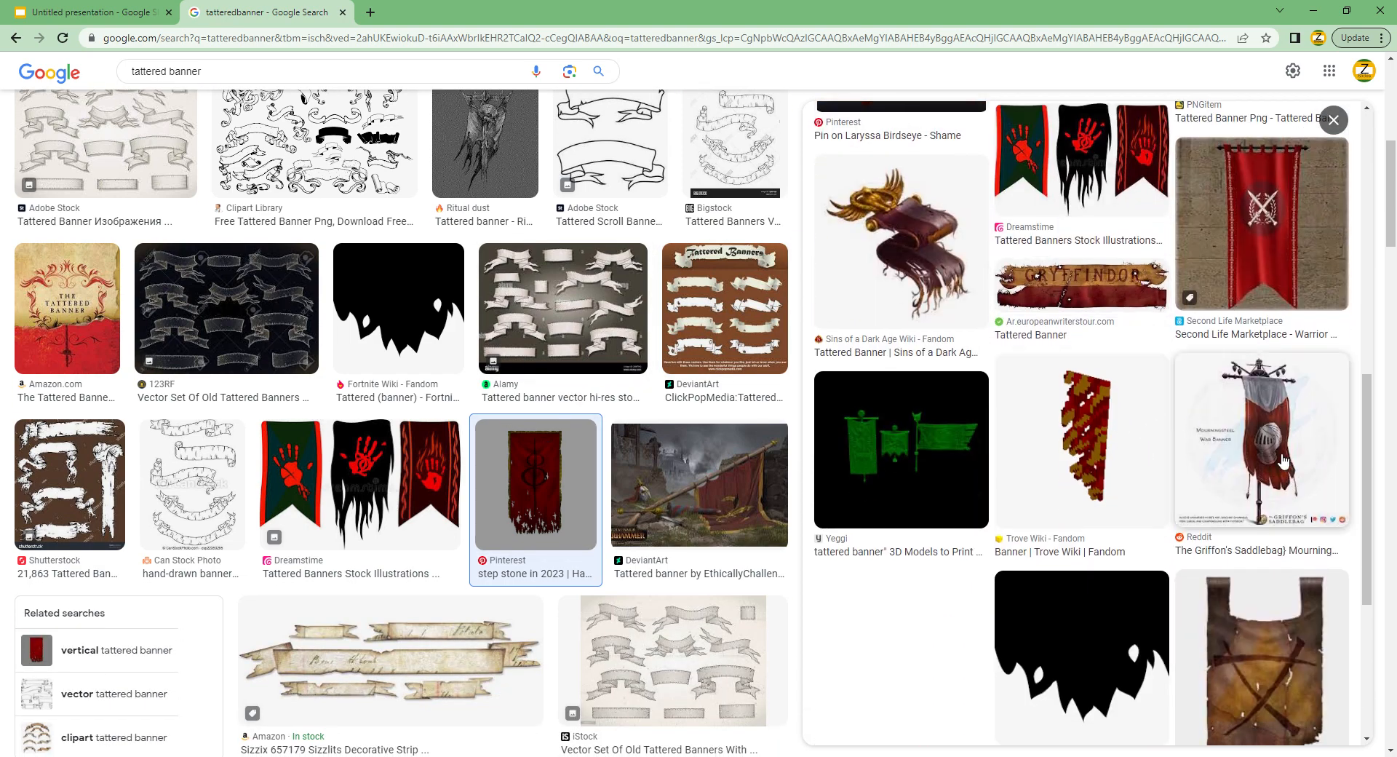
scroll(953, 477, "down", 2)
scroll(953, 477, "down", 3)
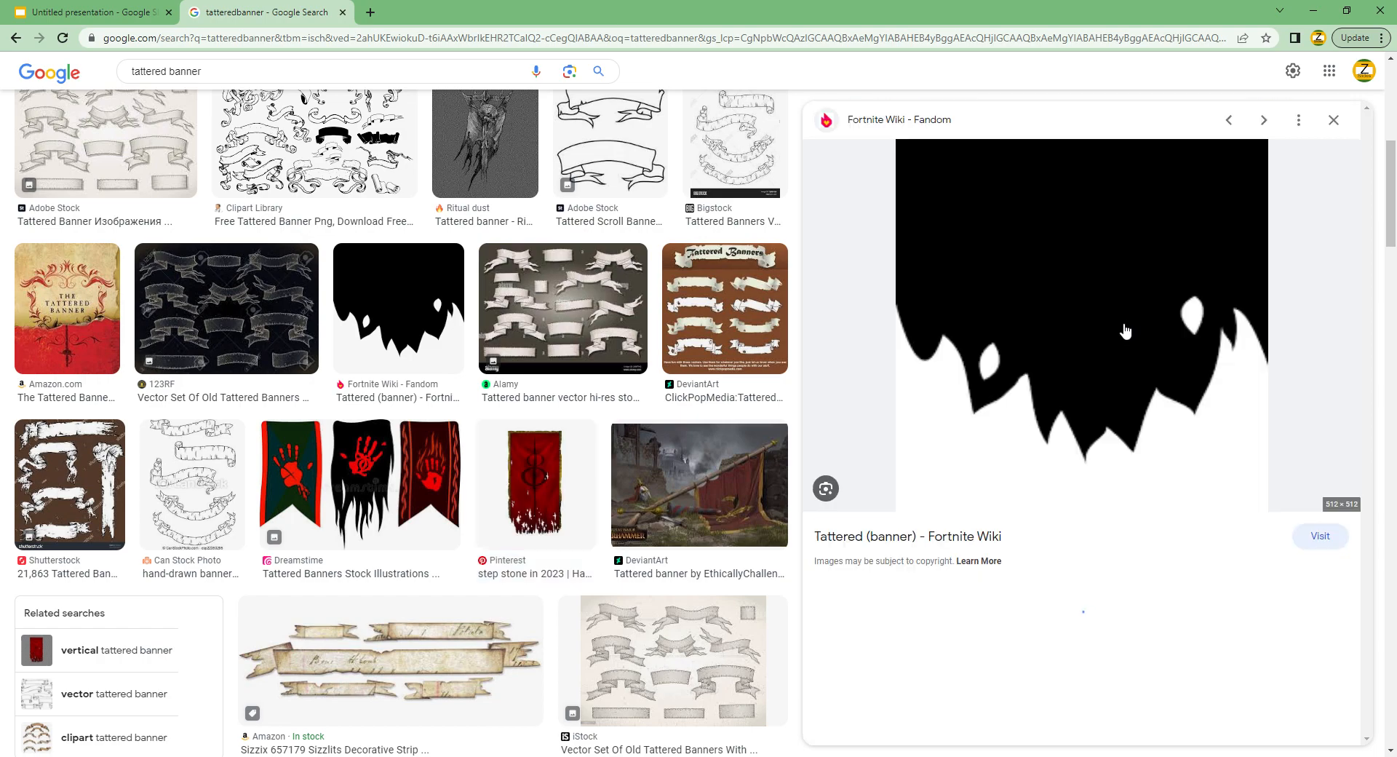
left_click(1133, 321)
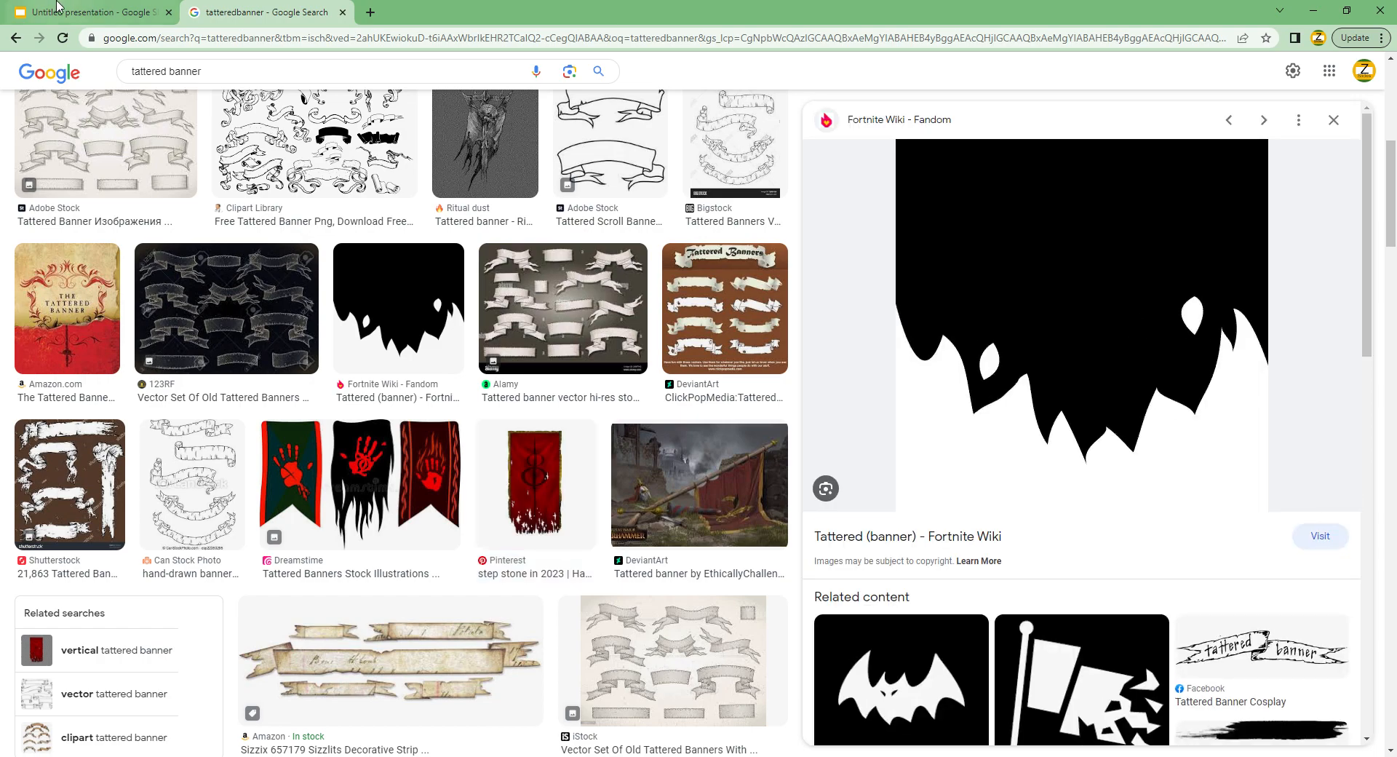
Return to the presentation, add a third slide, paste the black tattered banner image without placeholders, and narrow it from its right edge.
left_click(87, 12)
left_click(133, 257)
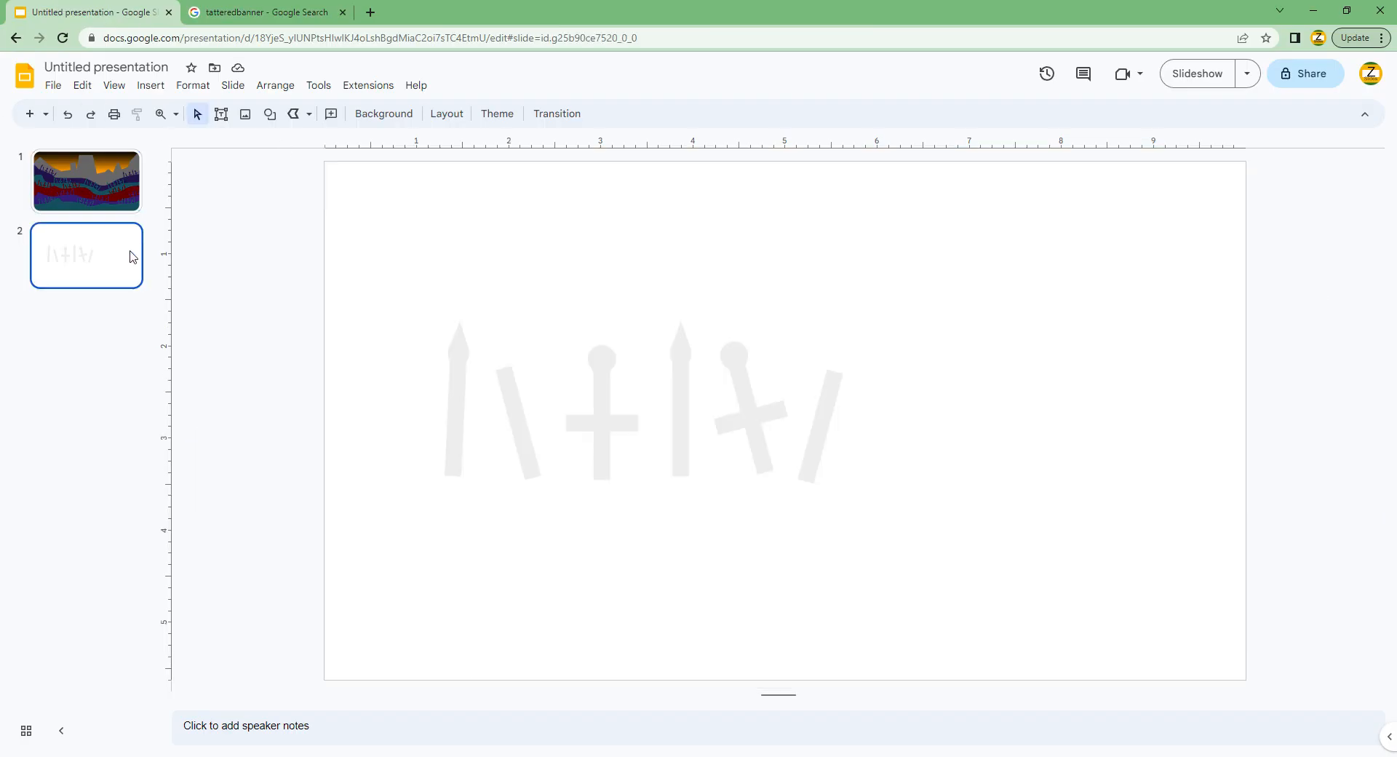
left_click(29, 114)
key("ctrl+v")
left_click_drag(416, 189, 463, 360)
key("Delete")
left_click(610, 325)
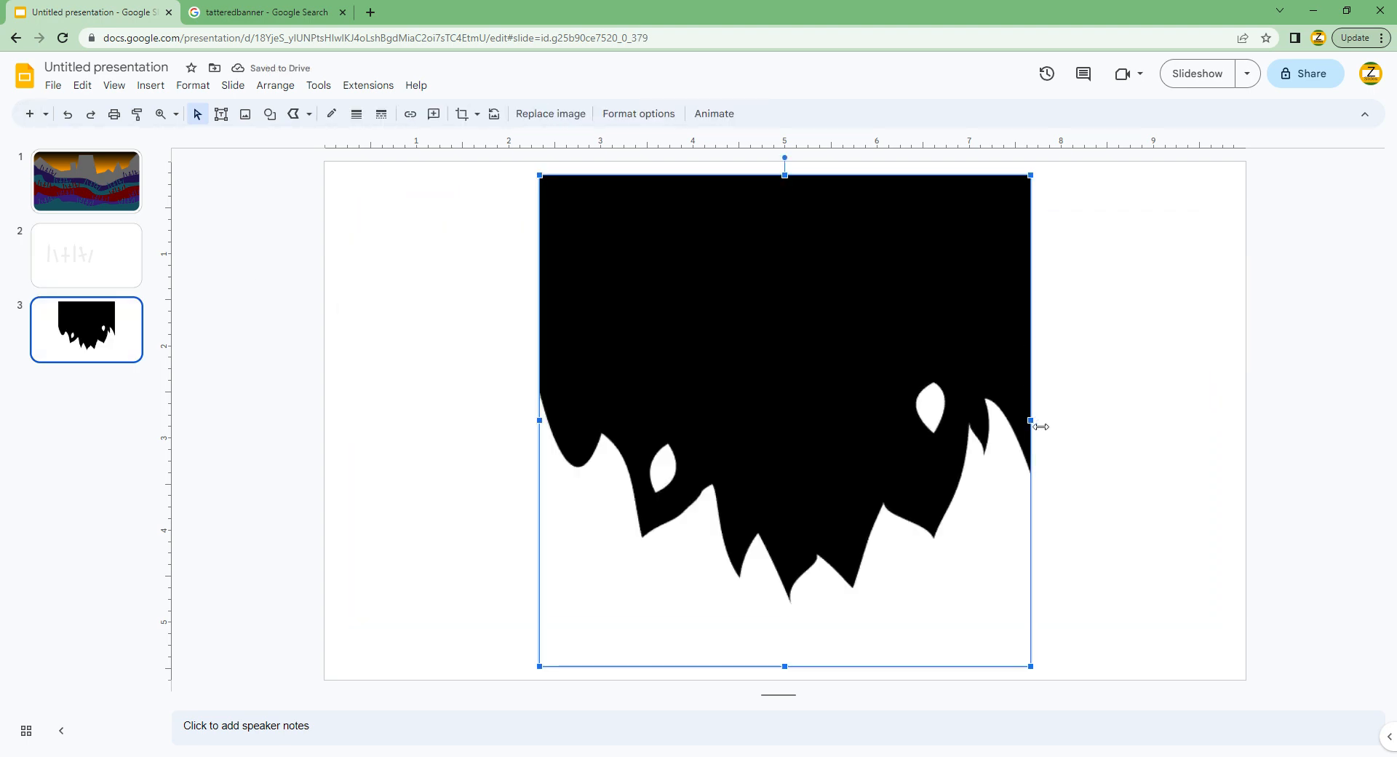
left_click_drag(1039, 421, 828, 437)
left_click(453, 362)
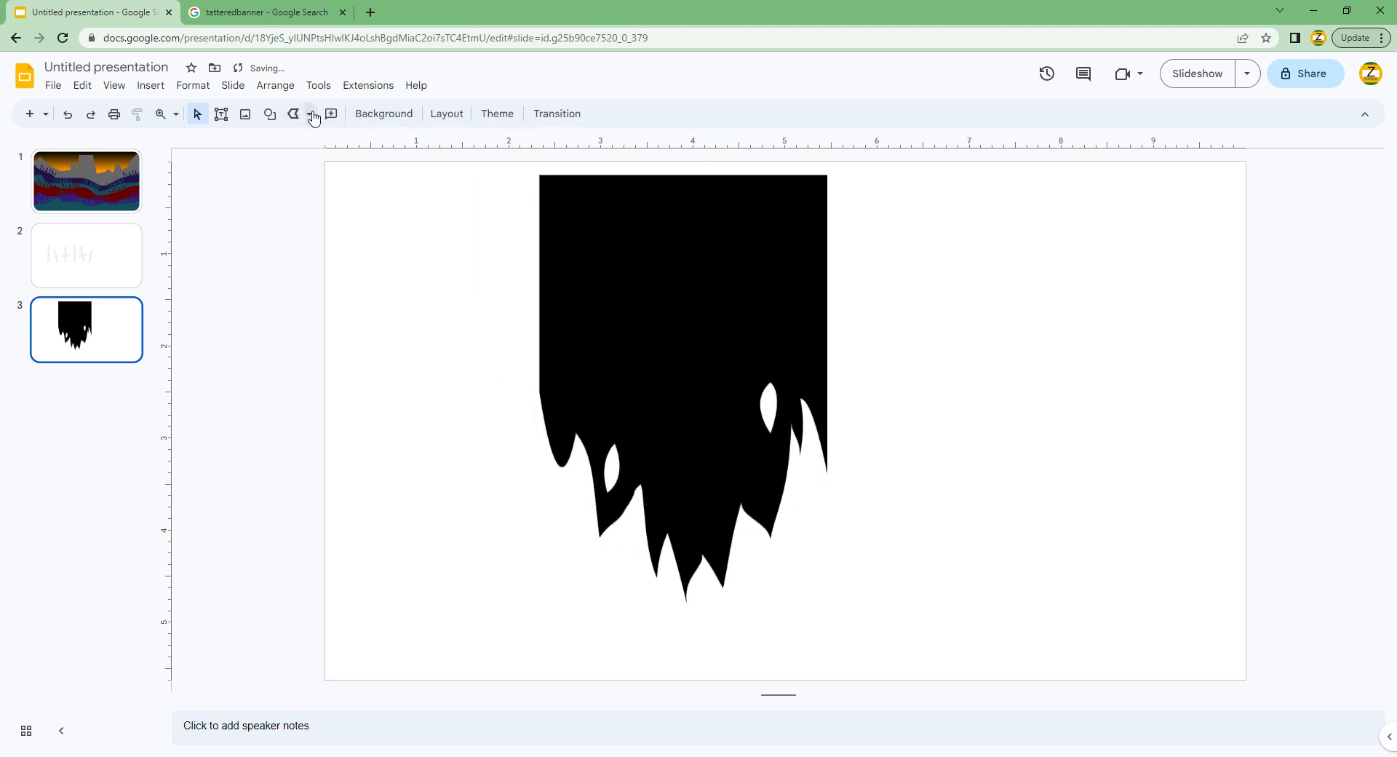
Trace the ragged lower edge of the black banner image from its left side to its right side with the Curve tool.
left_click(309, 113)
left_click(319, 234)
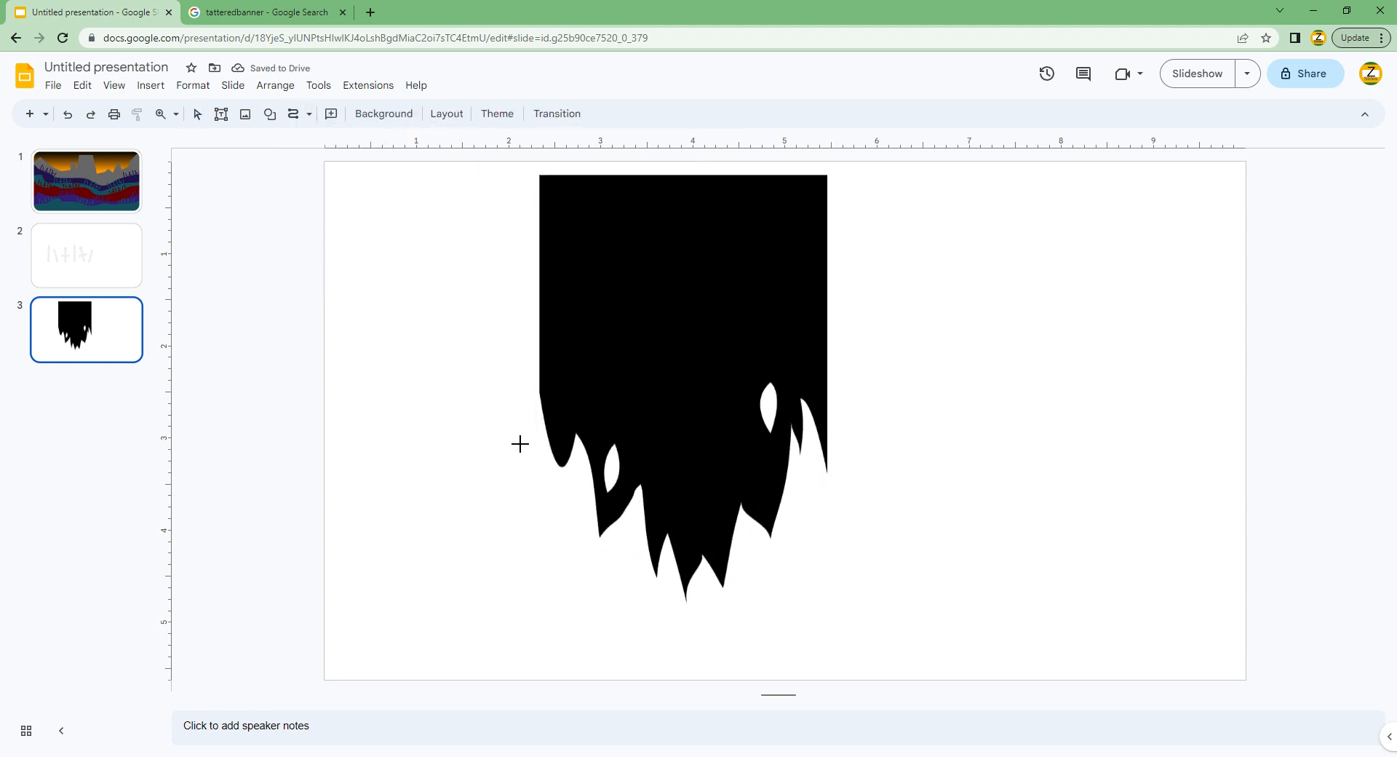
left_click(565, 471)
left_click(579, 455)
left_click(609, 532)
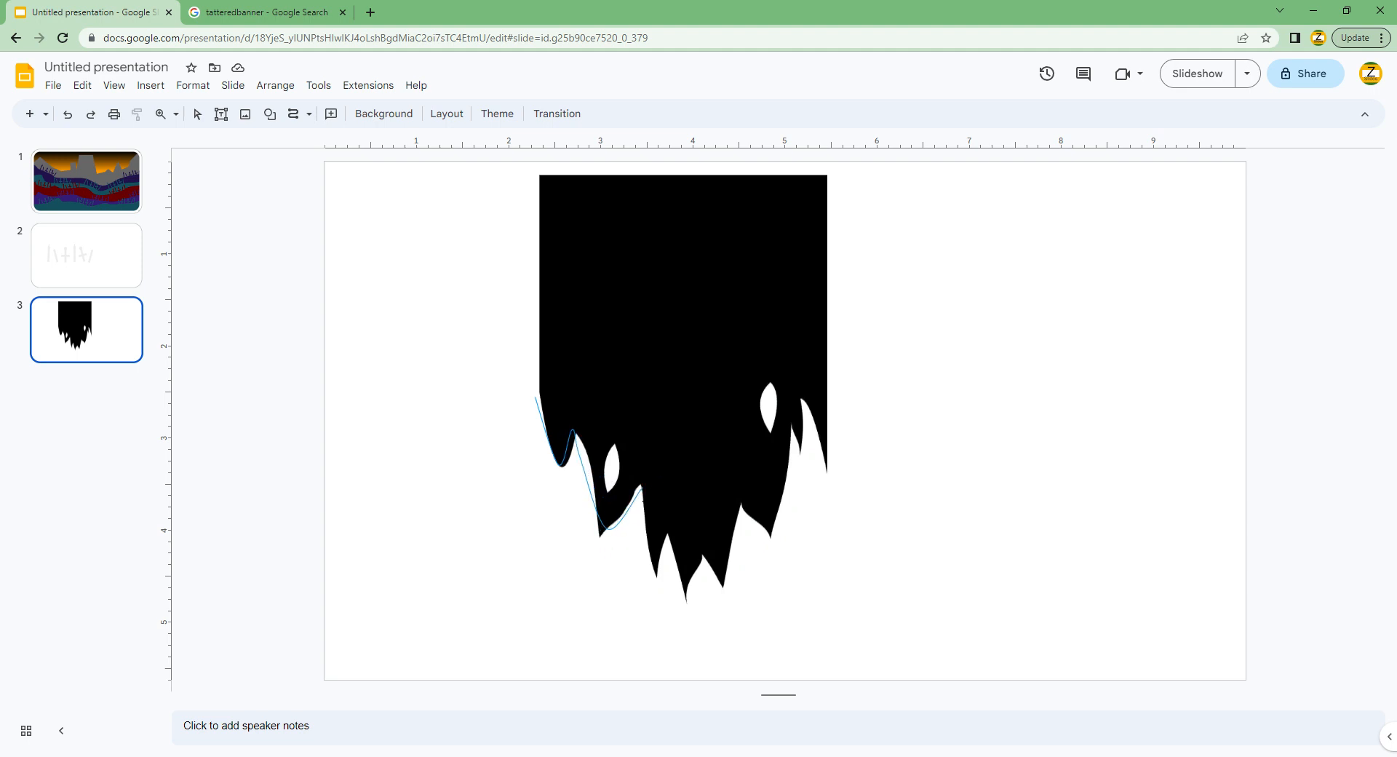
left_click(665, 574)
left_click(668, 538)
left_click(687, 599)
left_click(740, 504)
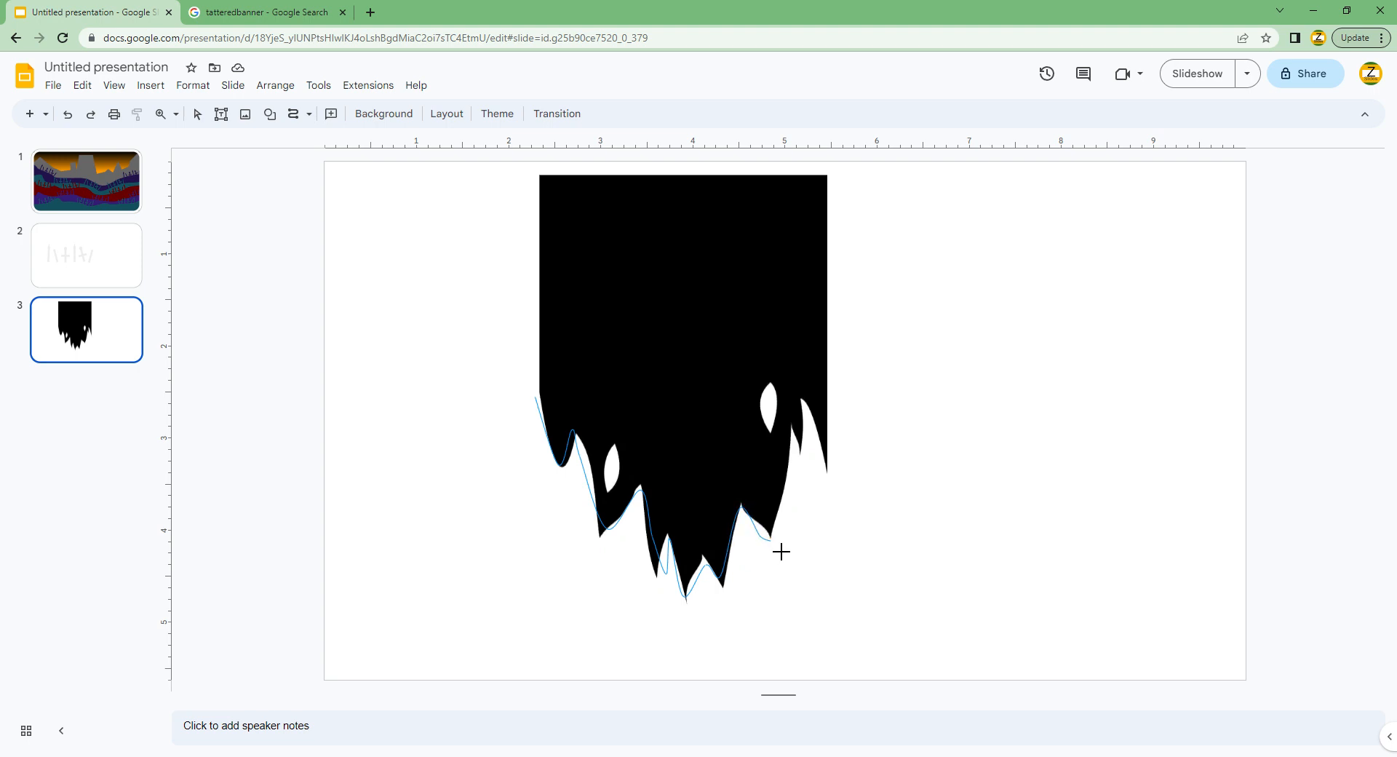
left_click(768, 543)
left_click(801, 430)
left_click(828, 466)
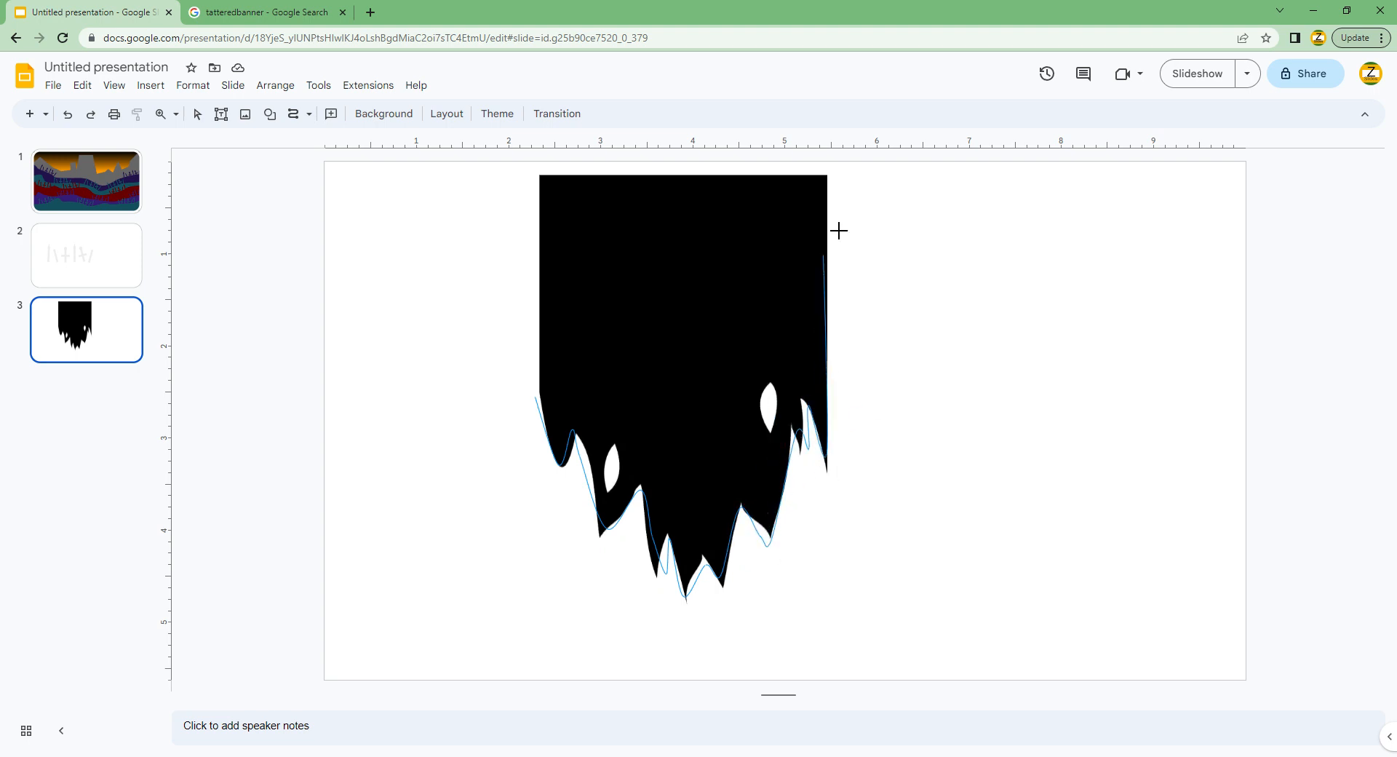
Continue the curve around the banner's top corners and close it at the starting point on the left edge.
left_click(829, 176)
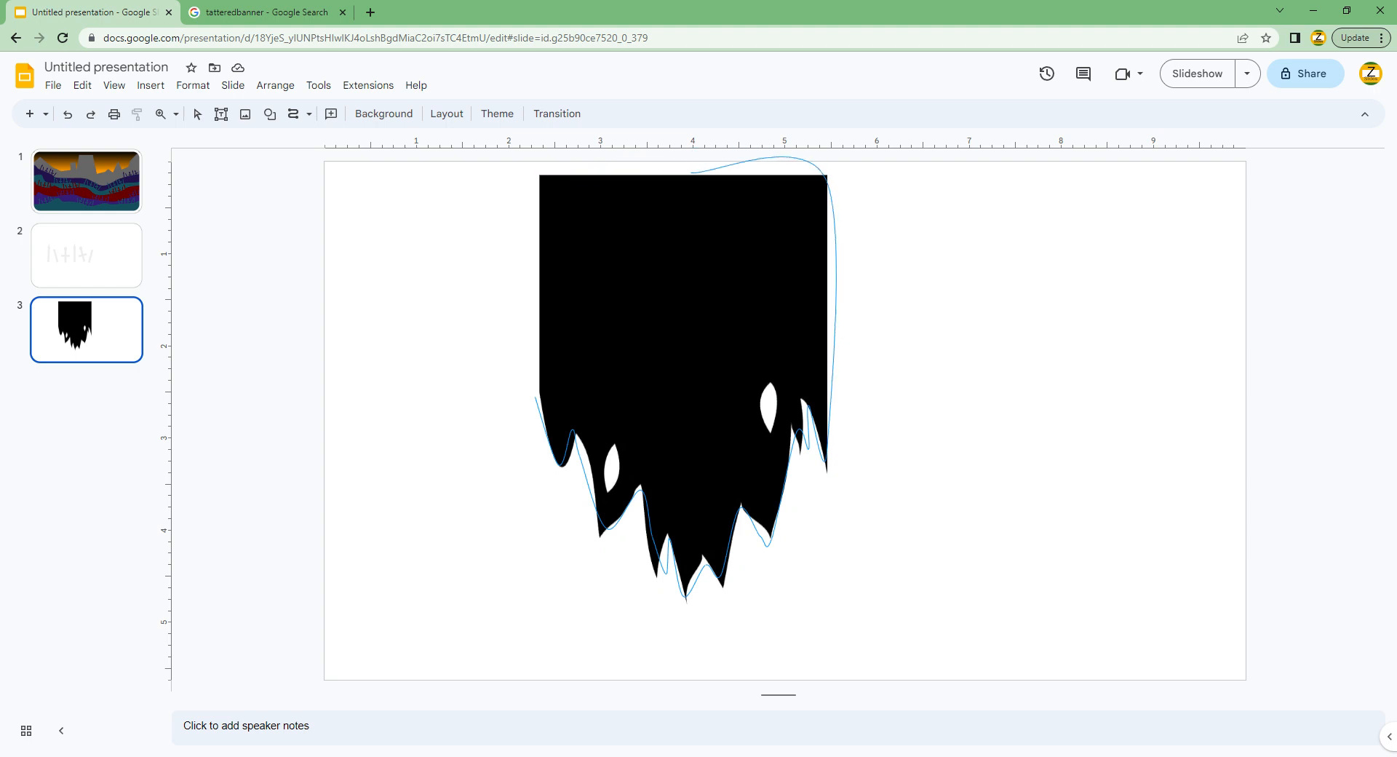
left_click(539, 176)
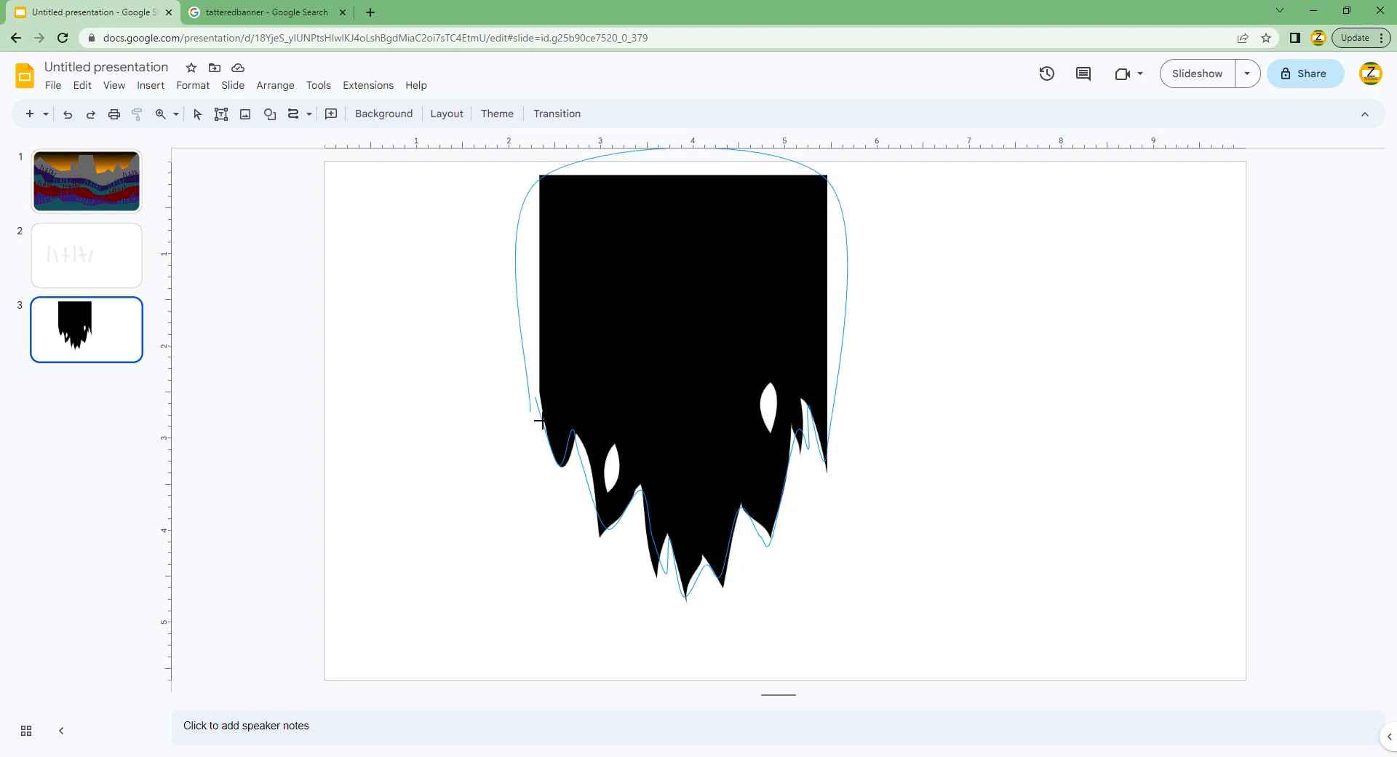
left_click(537, 399)
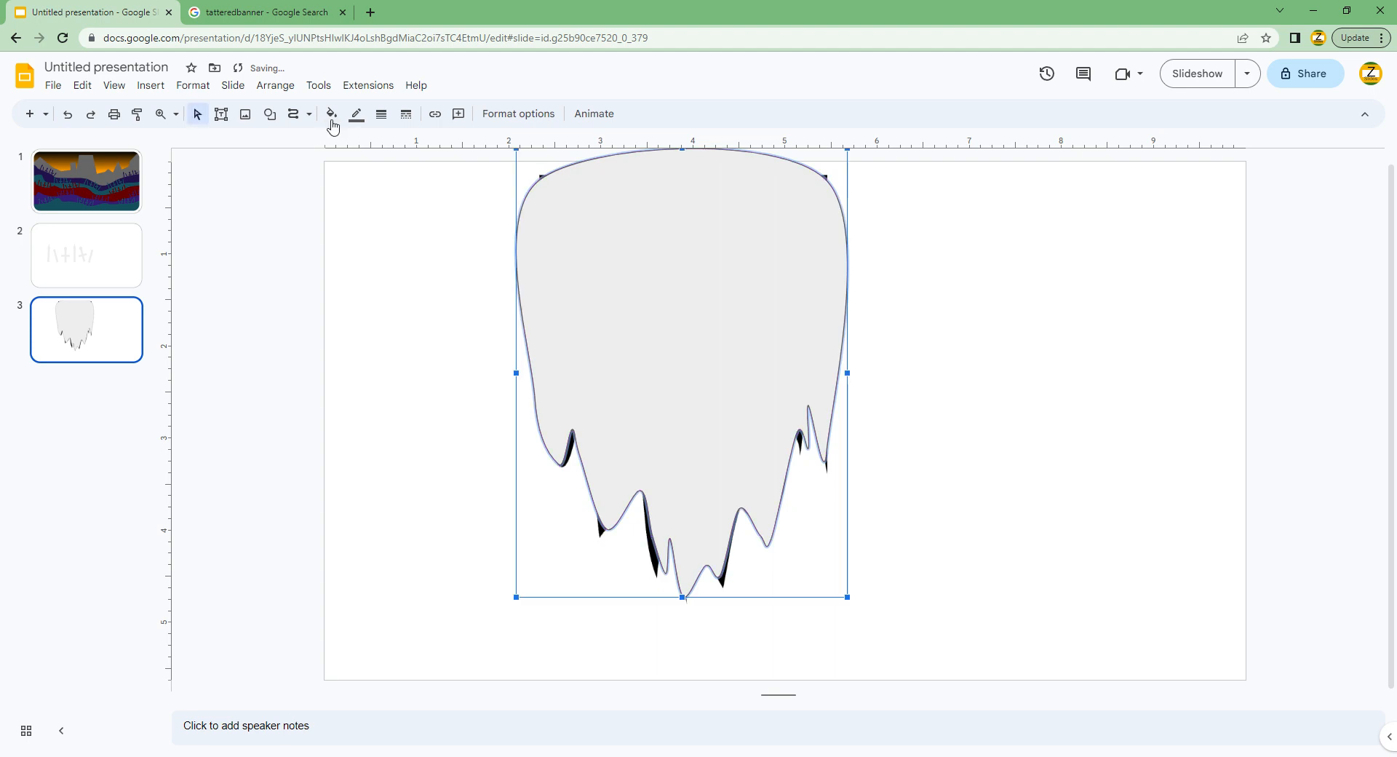
Draw a tall narrow rectangle down the middle of the traced banner, reaching the slide's lower edge, as its pole.
left_click(270, 113)
mouse_move(352, 143)
left_click(486, 171)
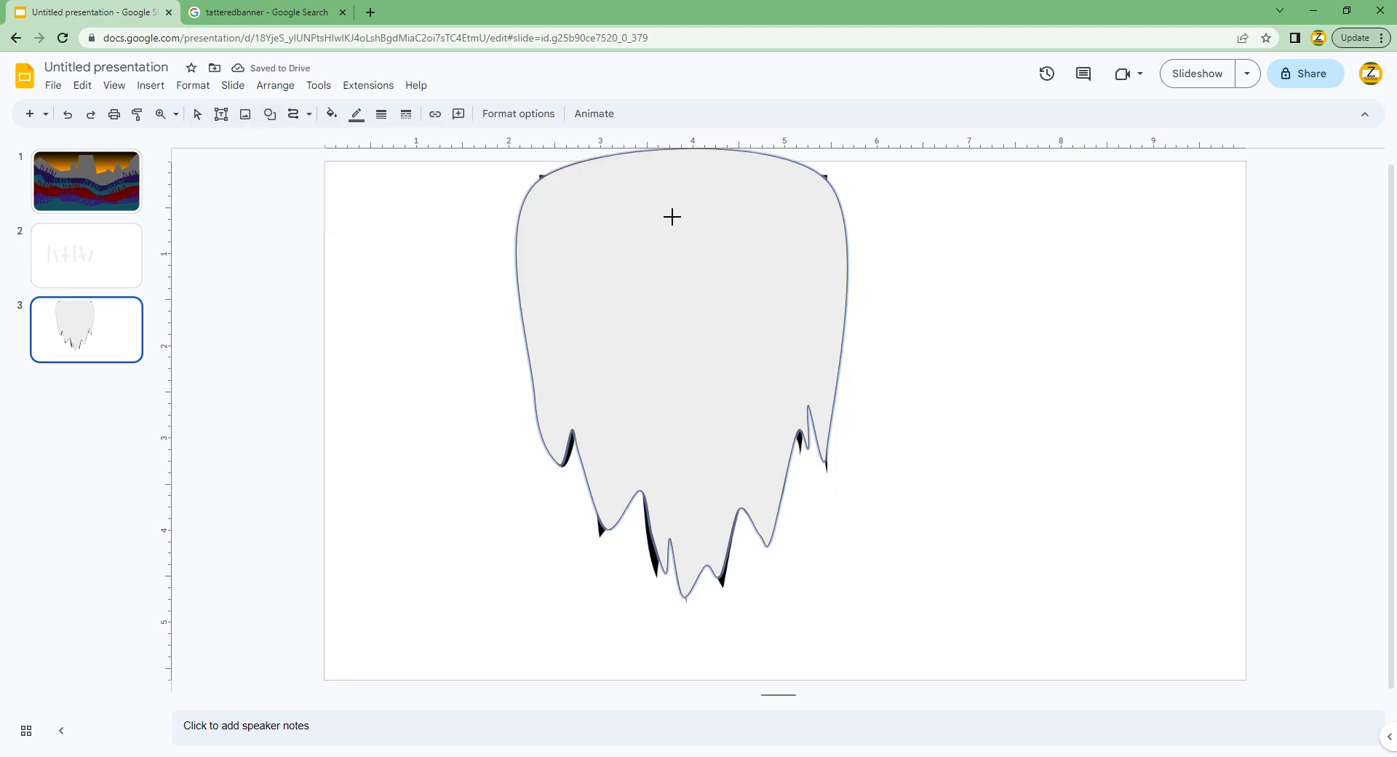
left_click_drag(653, 196, 707, 676)
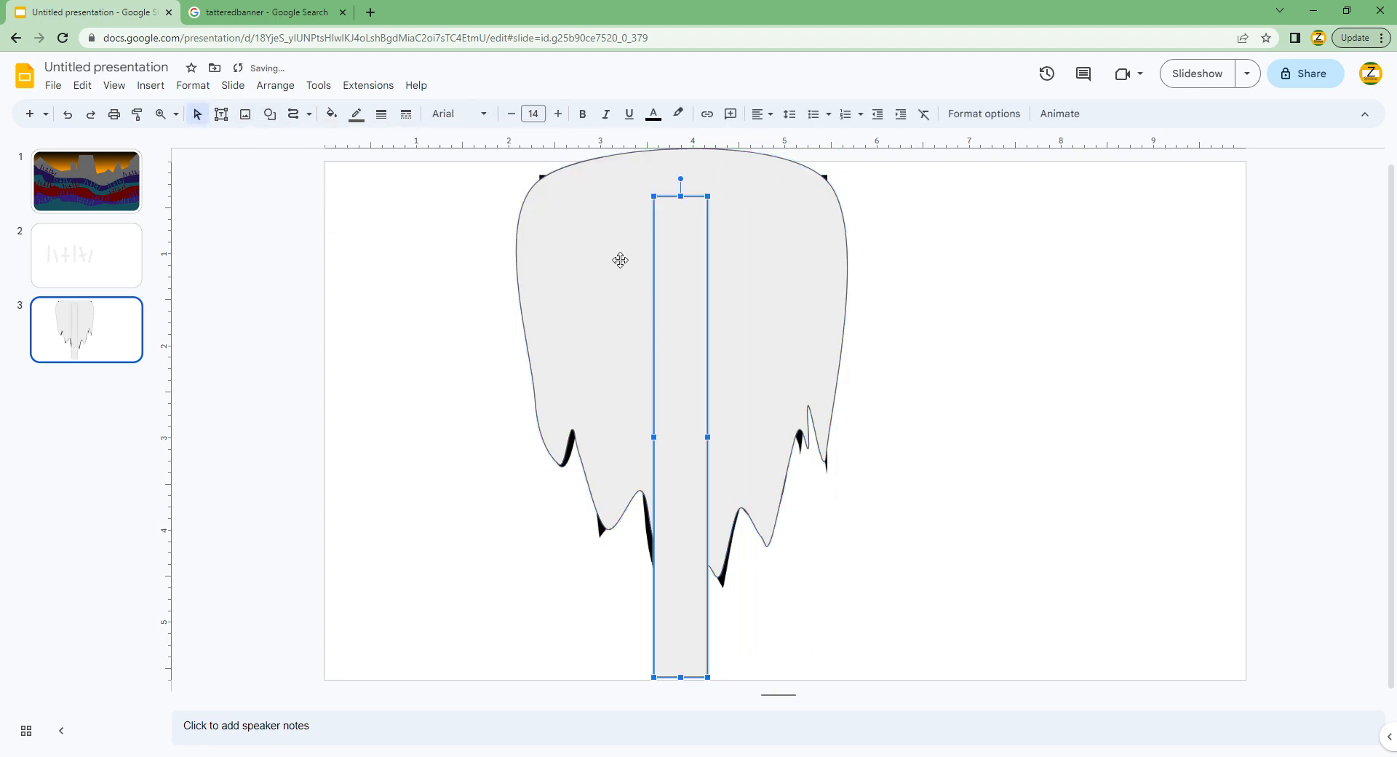
Shrink the traced banner cloth, centre it over the upper part of the pole, and bring it in front.
left_click(515, 159)
left_click_drag(548, 205, 599, 260)
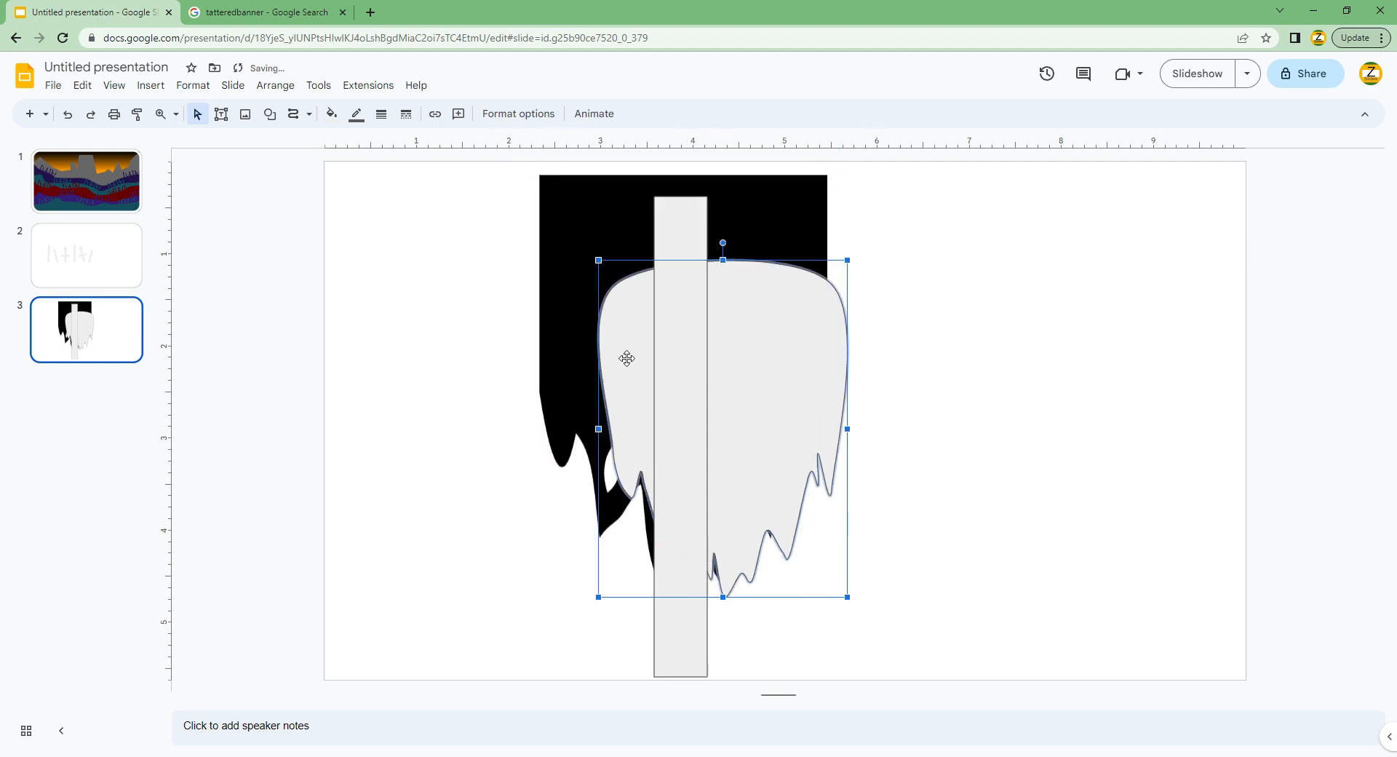
left_click_drag(629, 361, 588, 297)
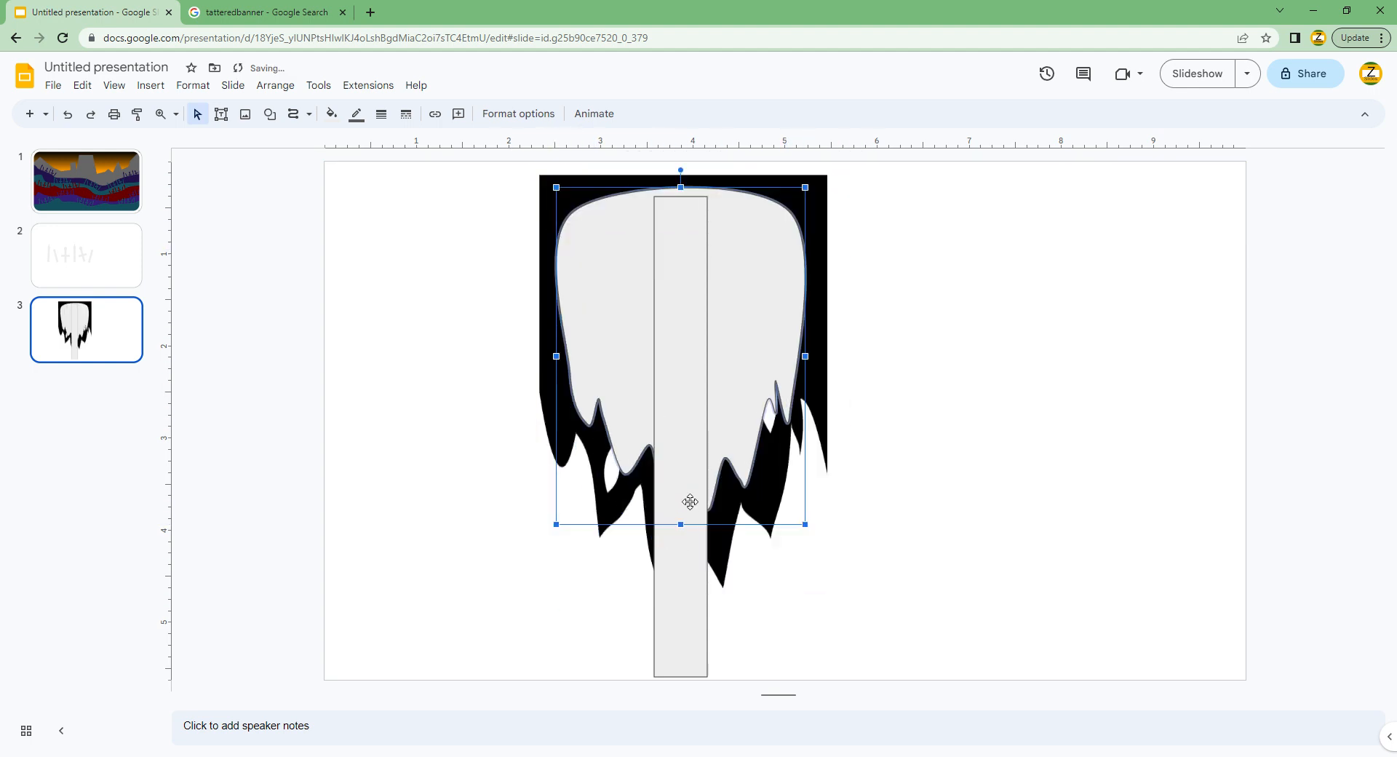
key("ctrl+shift+Up")
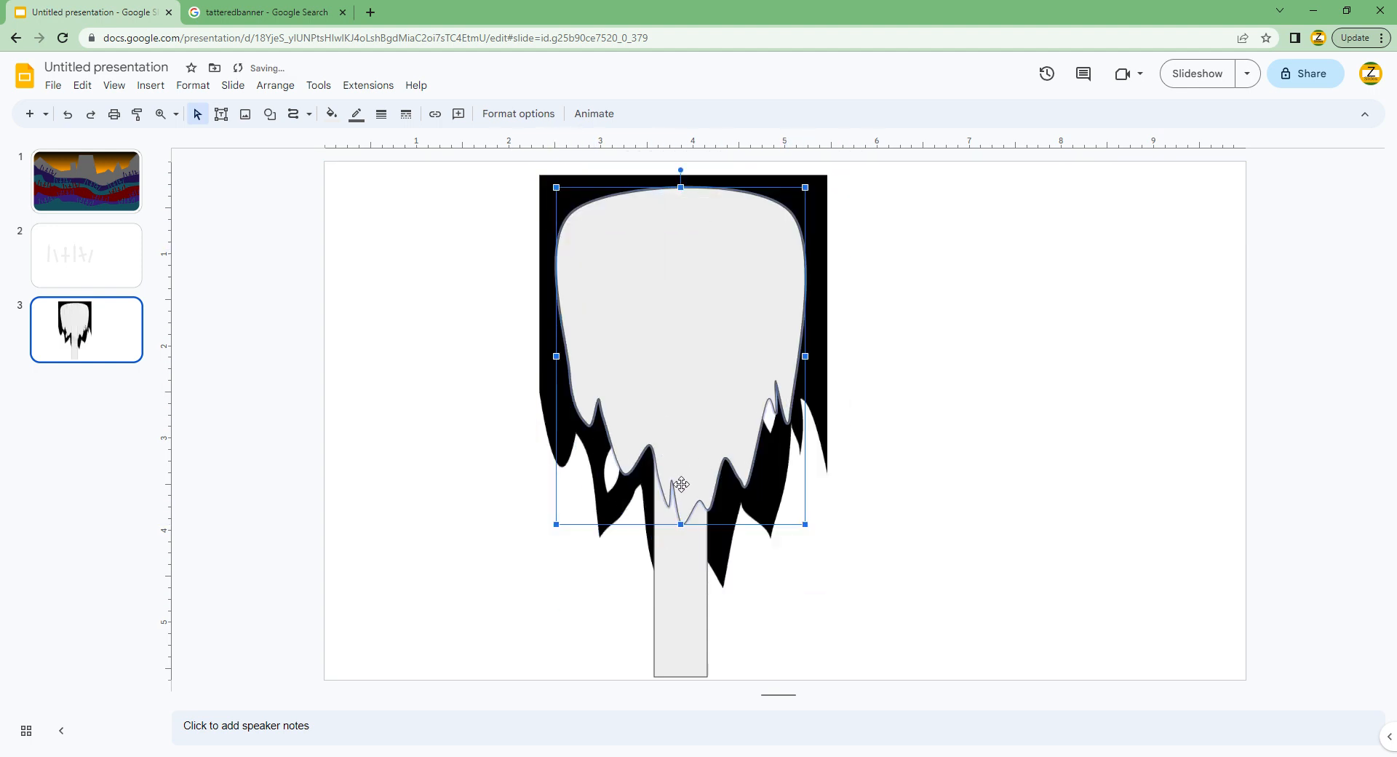
Group the banner cloth with its pole and make the outline transparent.
left_click(674, 539, "shift")
right_click(697, 422)
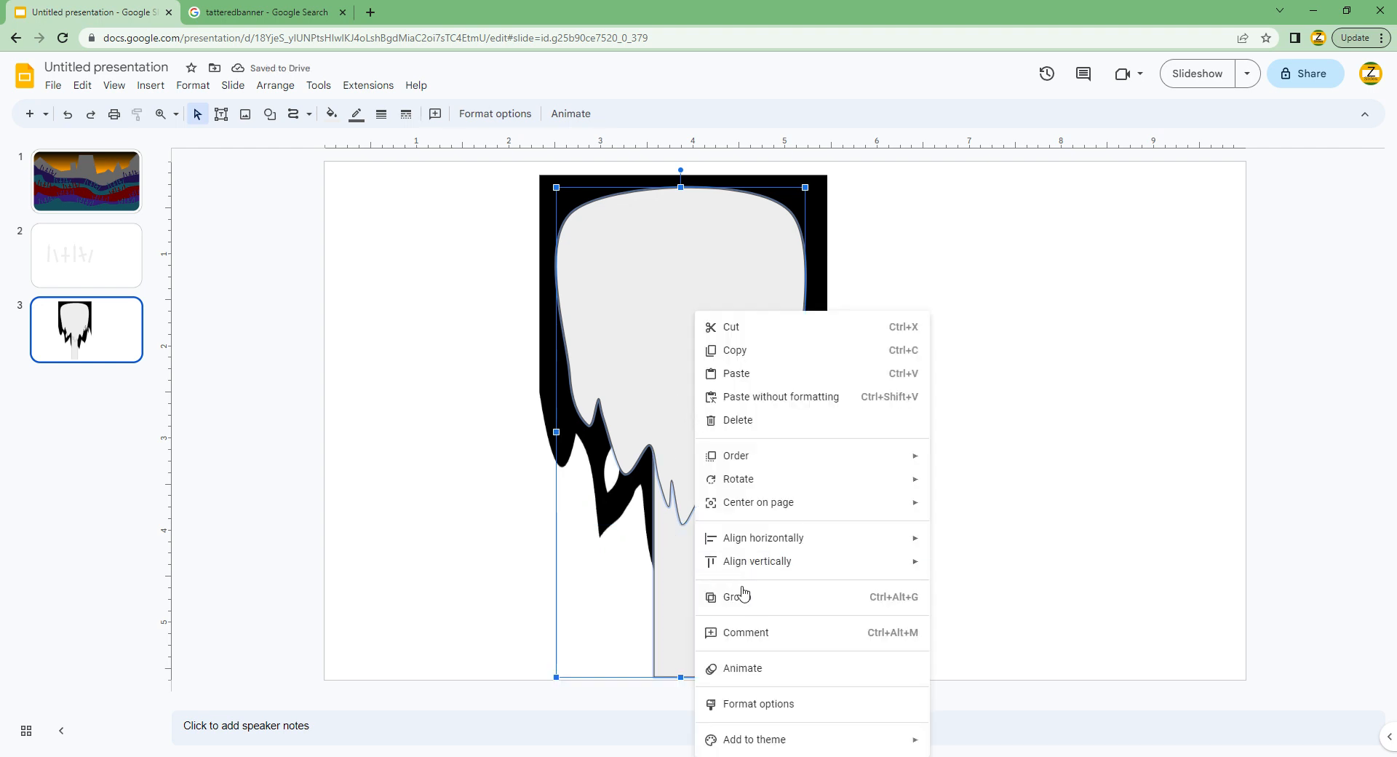
left_click(744, 593)
left_click(357, 113)
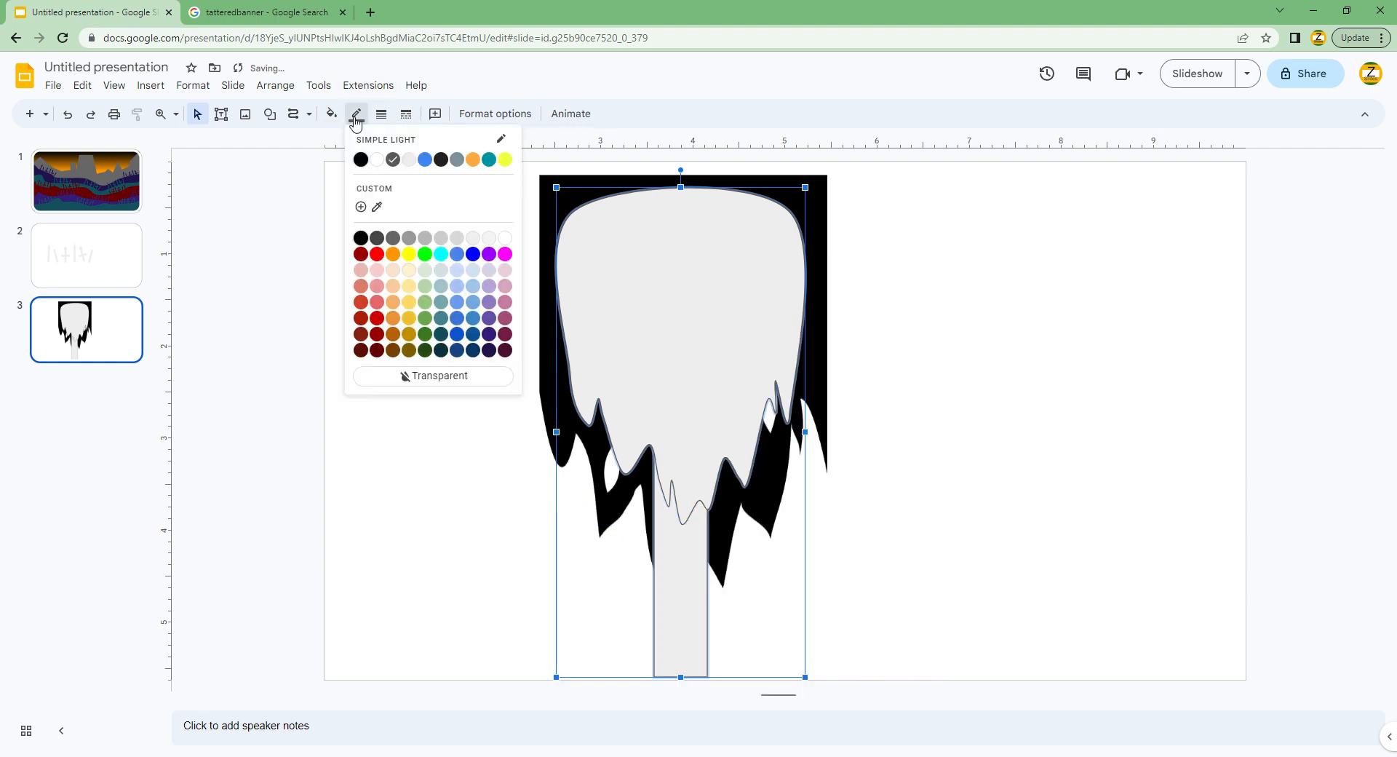
left_click(409, 376)
Scale the grouped banner and pole down towards the lower right.
left_click_drag(564, 203, 674, 364)
left_click(733, 600)
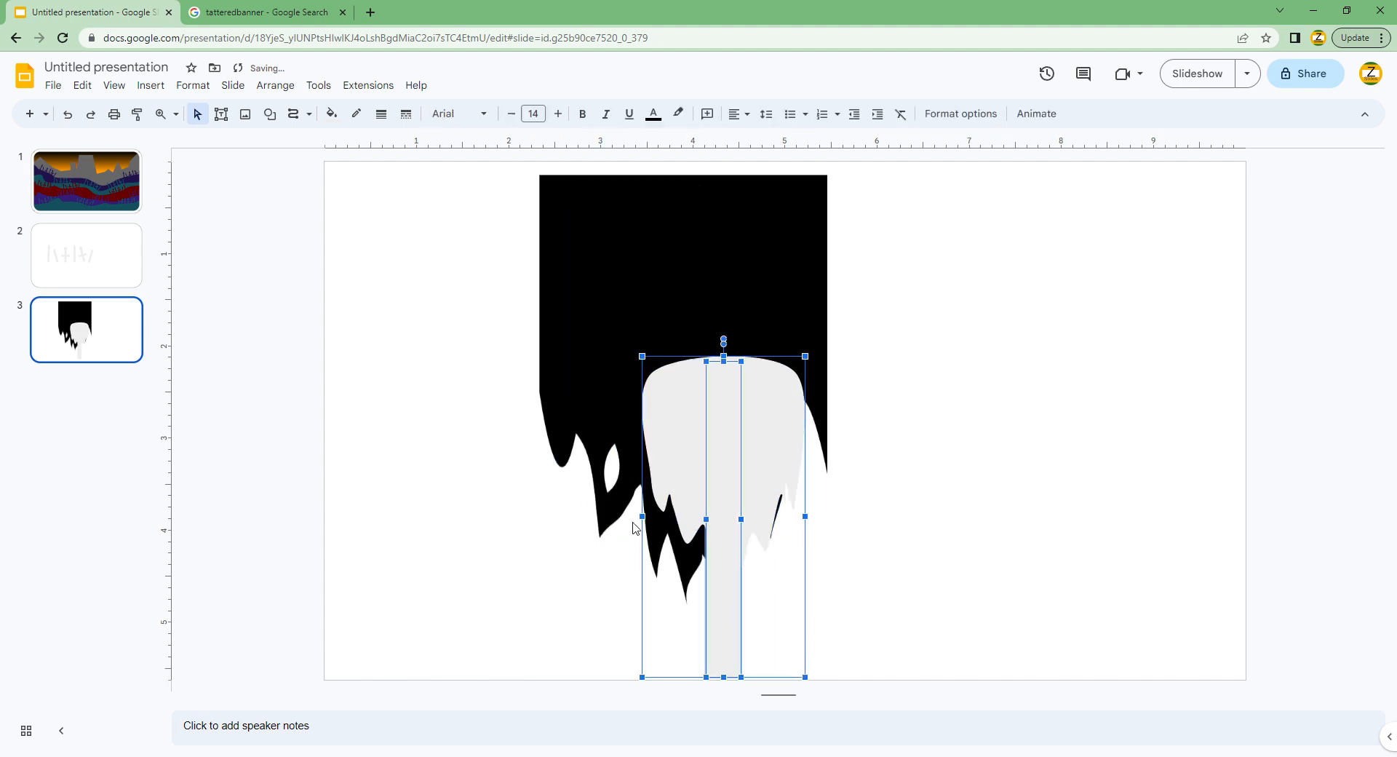
left_click(363, 402)
Draw a small narrow triangle on top of the banner as the pole's pointed tip.
left_click(270, 114)
mouse_move(310, 145)
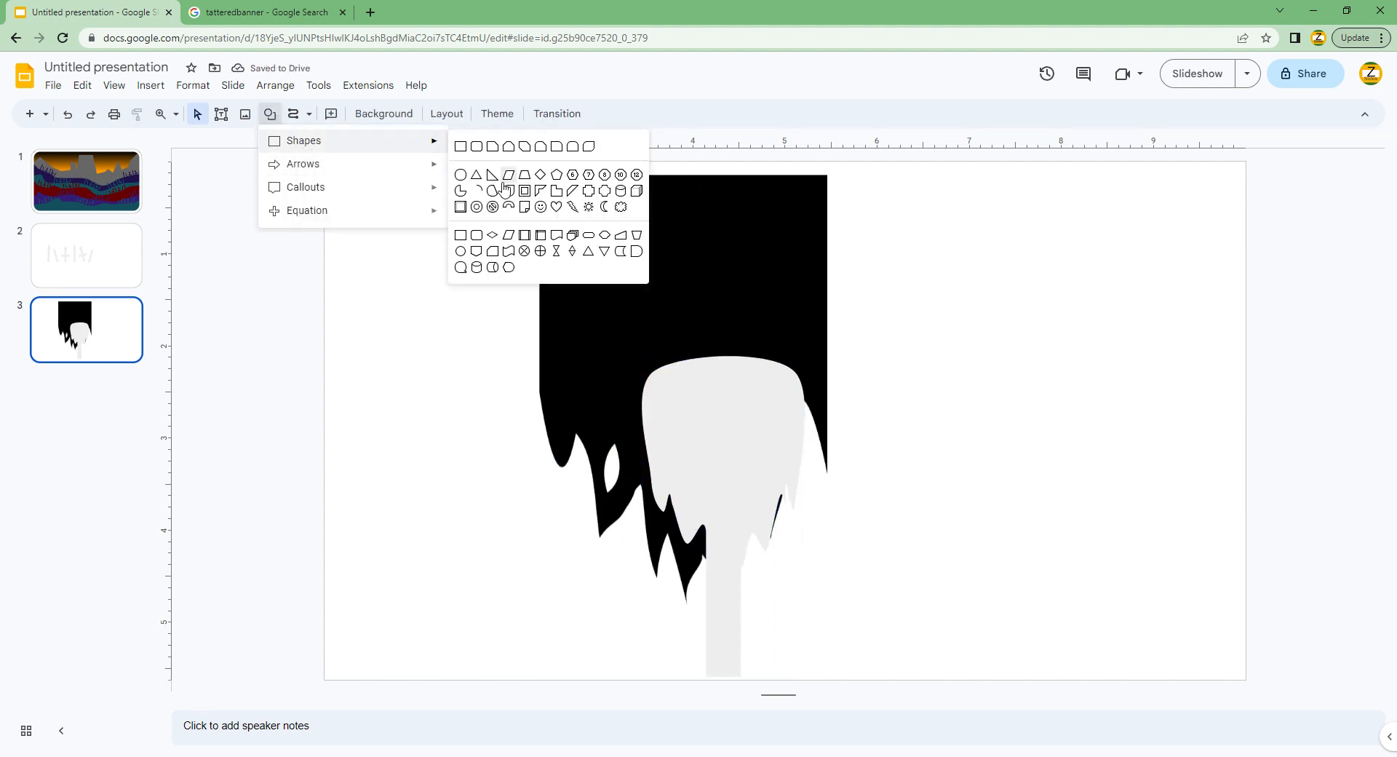
left_click(477, 180)
mouse_move(707, 371)
left_mouse_down()
mouse_move(727, 313)
mouse_move(753, 303)
left_mouse_up()
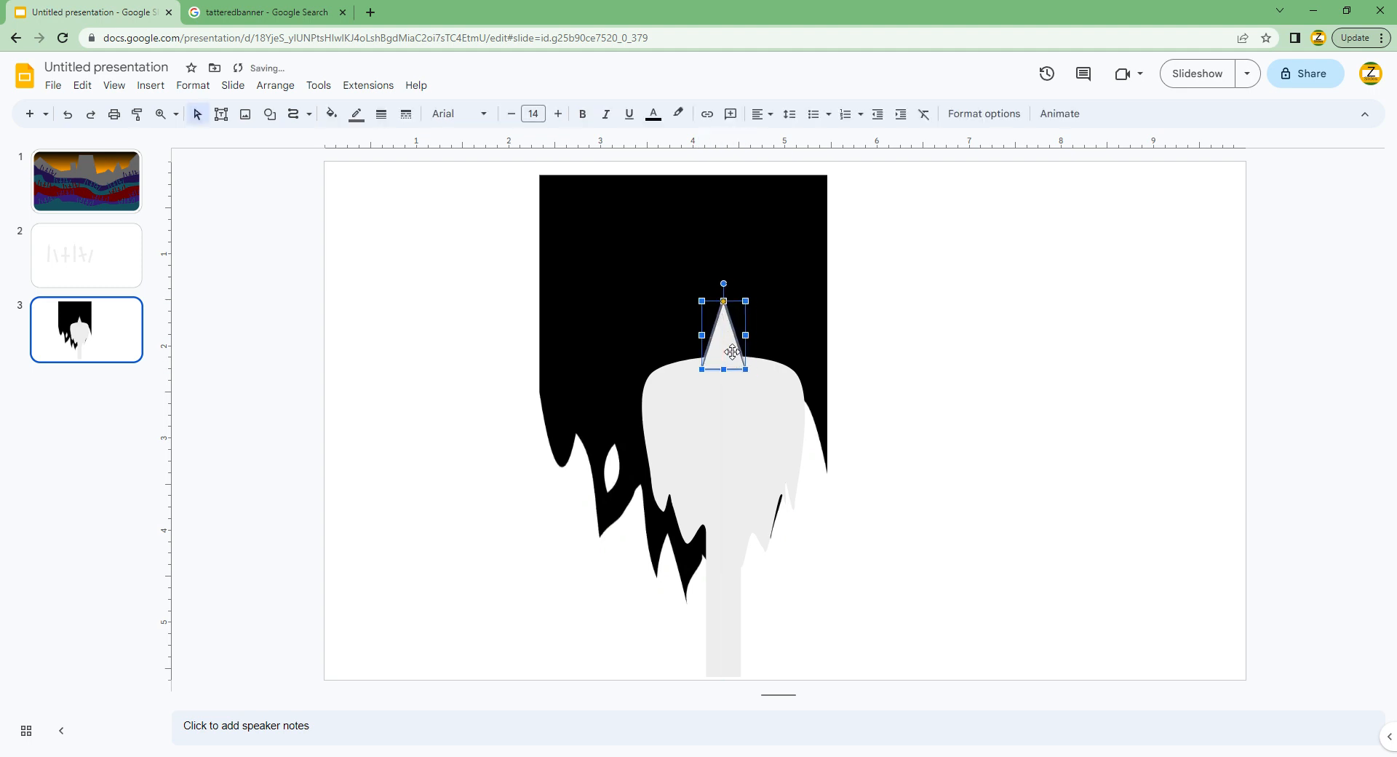
Group the triangular tip with the banner and make the group's outline transparent.
left_click(725, 386)
right_click(718, 390)
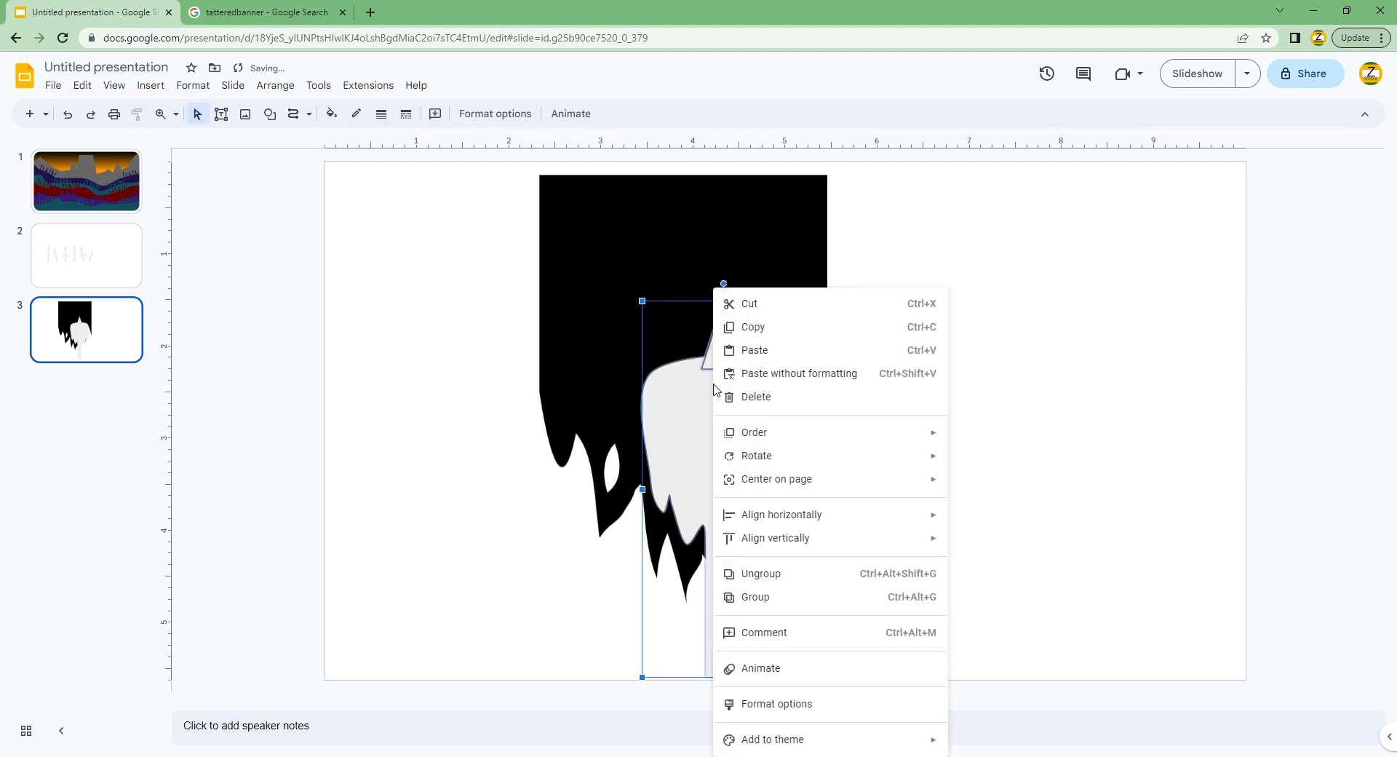
left_click(736, 597)
left_click(356, 114)
left_click(405, 378)
Move the finished banner group from slide 3 to the landscape on slide 1 and scale it to about half size.
key("ctrl+x")
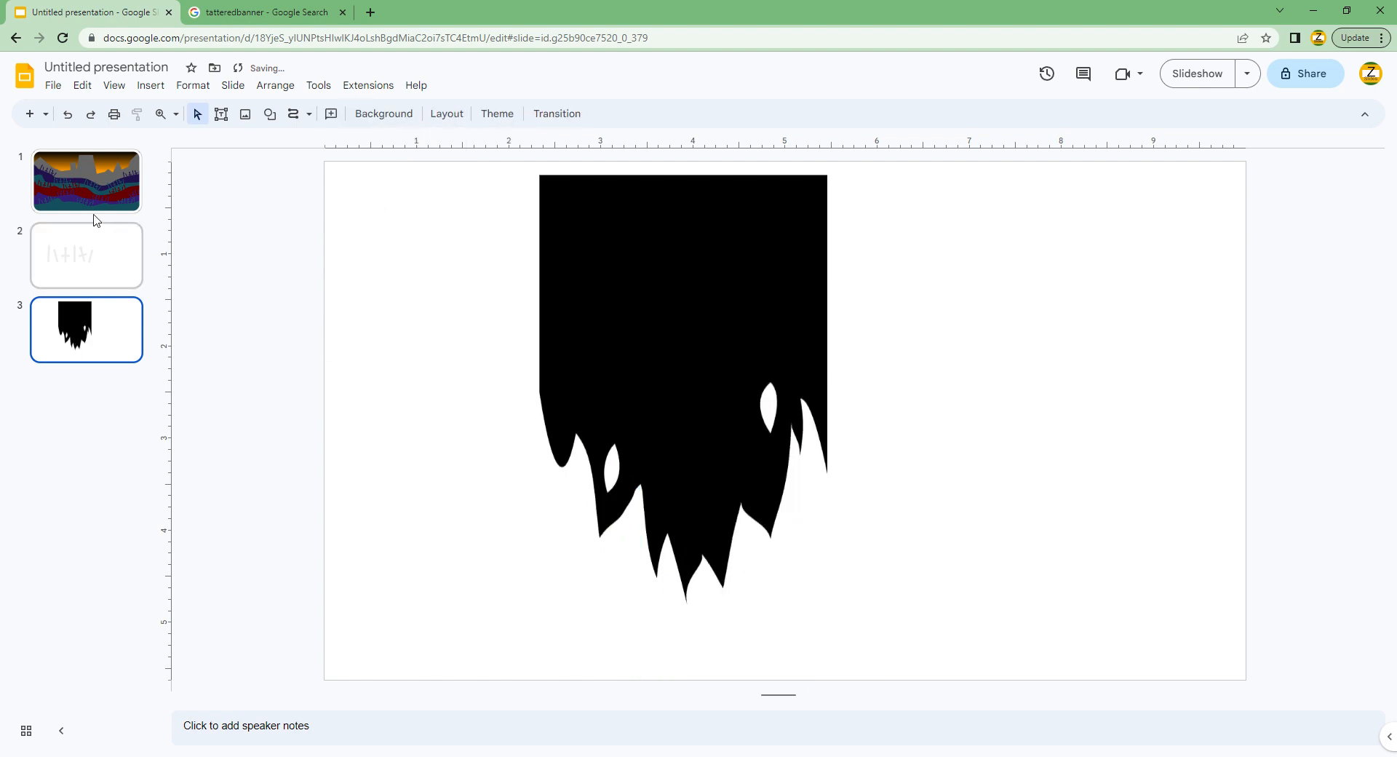
left_click(86, 182)
key("ctrl+v")
left_click_drag(641, 304, 687, 403)
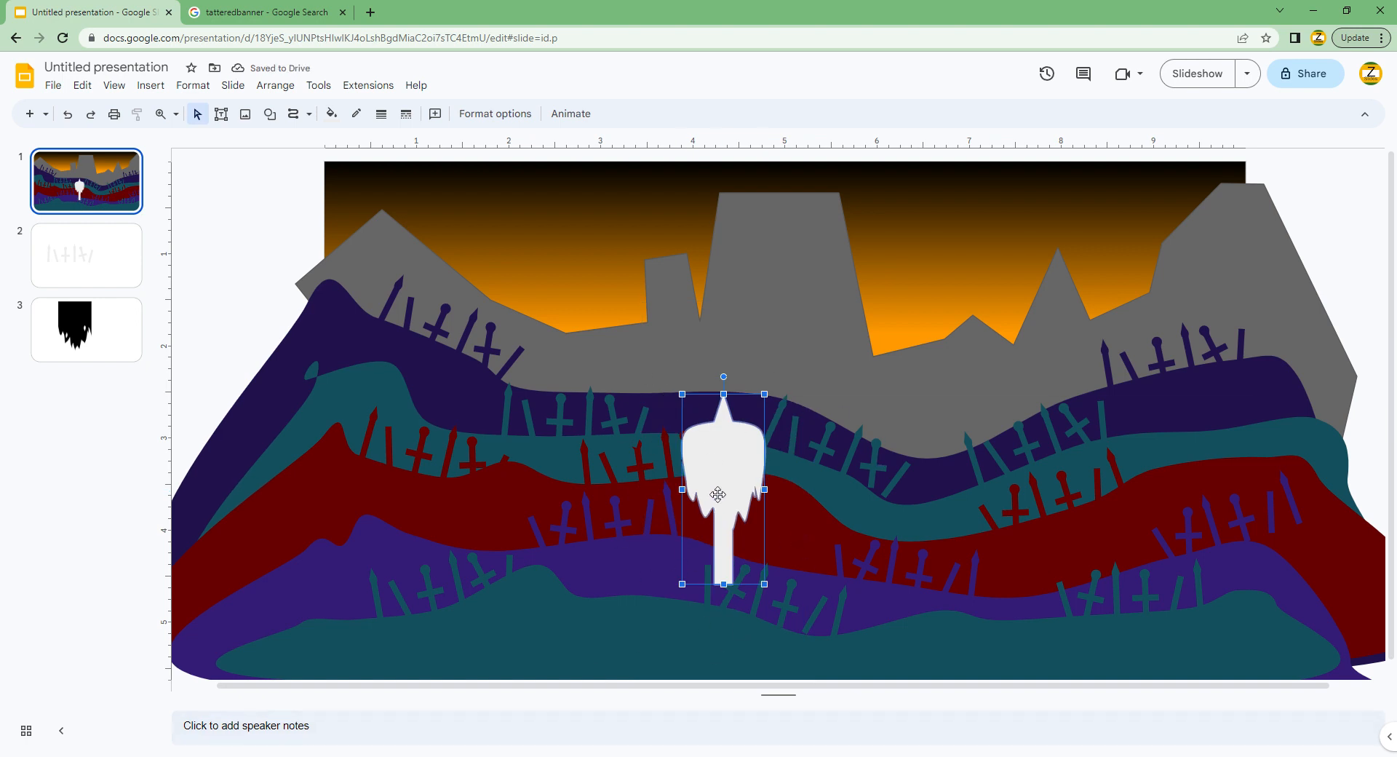
Place the banner on the left of the purple hill, tilt it slightly to the right, and fill it with the hill's sampled purple.
left_click_drag(717, 490, 364, 464)
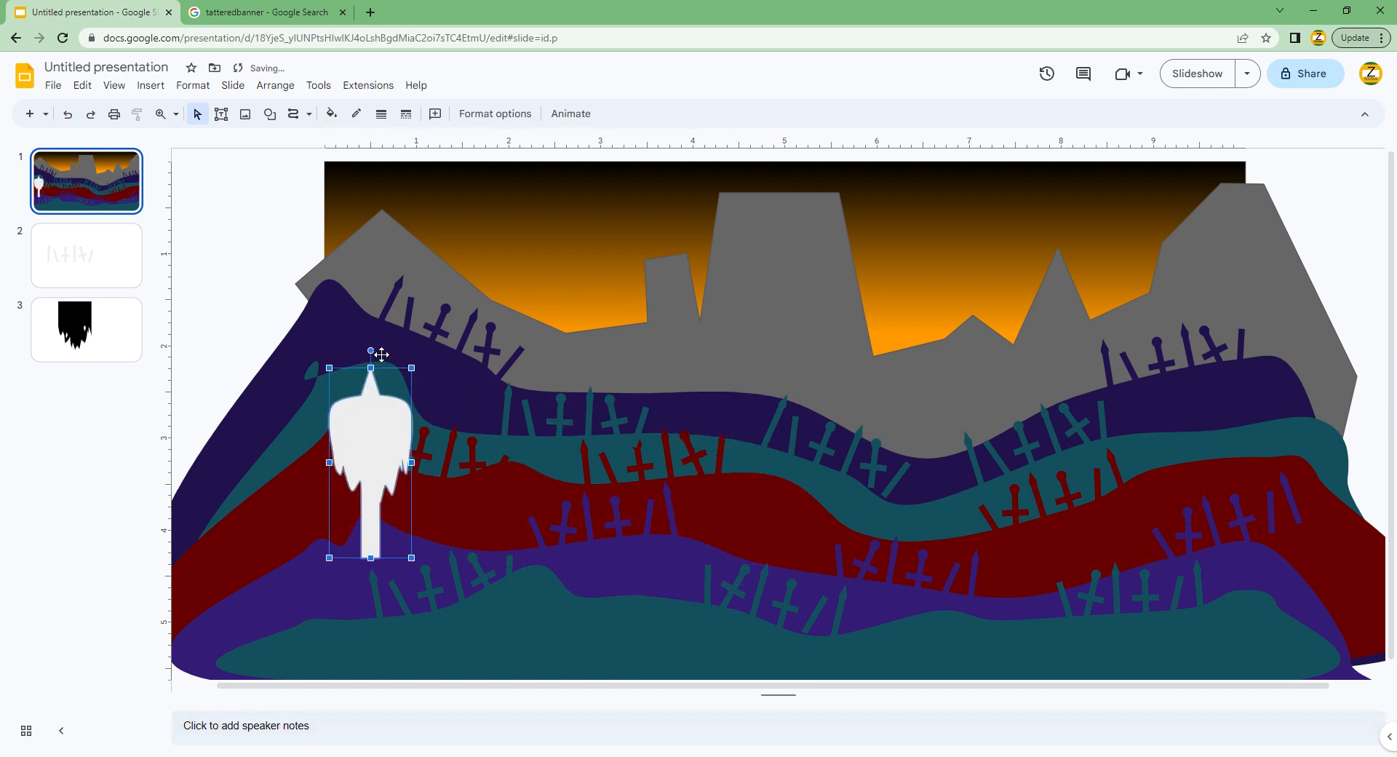
left_click_drag(382, 359, 397, 362)
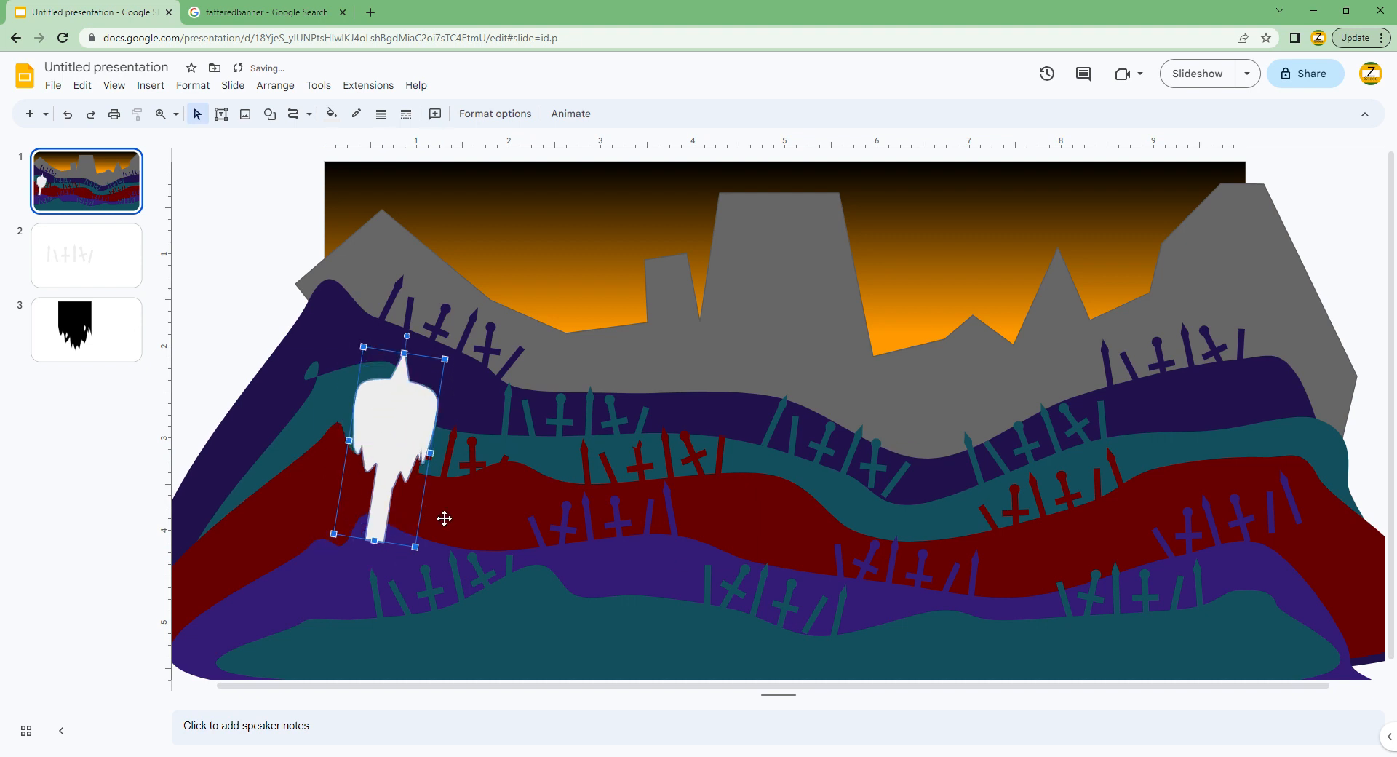
left_click(331, 114)
left_click(352, 233)
left_click(352, 572)
Duplicate the purple banner, stand the copy upright on the right of the foreground teal hill, and fill it with the hill's teal.
key("ctrl+d")
left_click_drag(435, 481, 1001, 561)
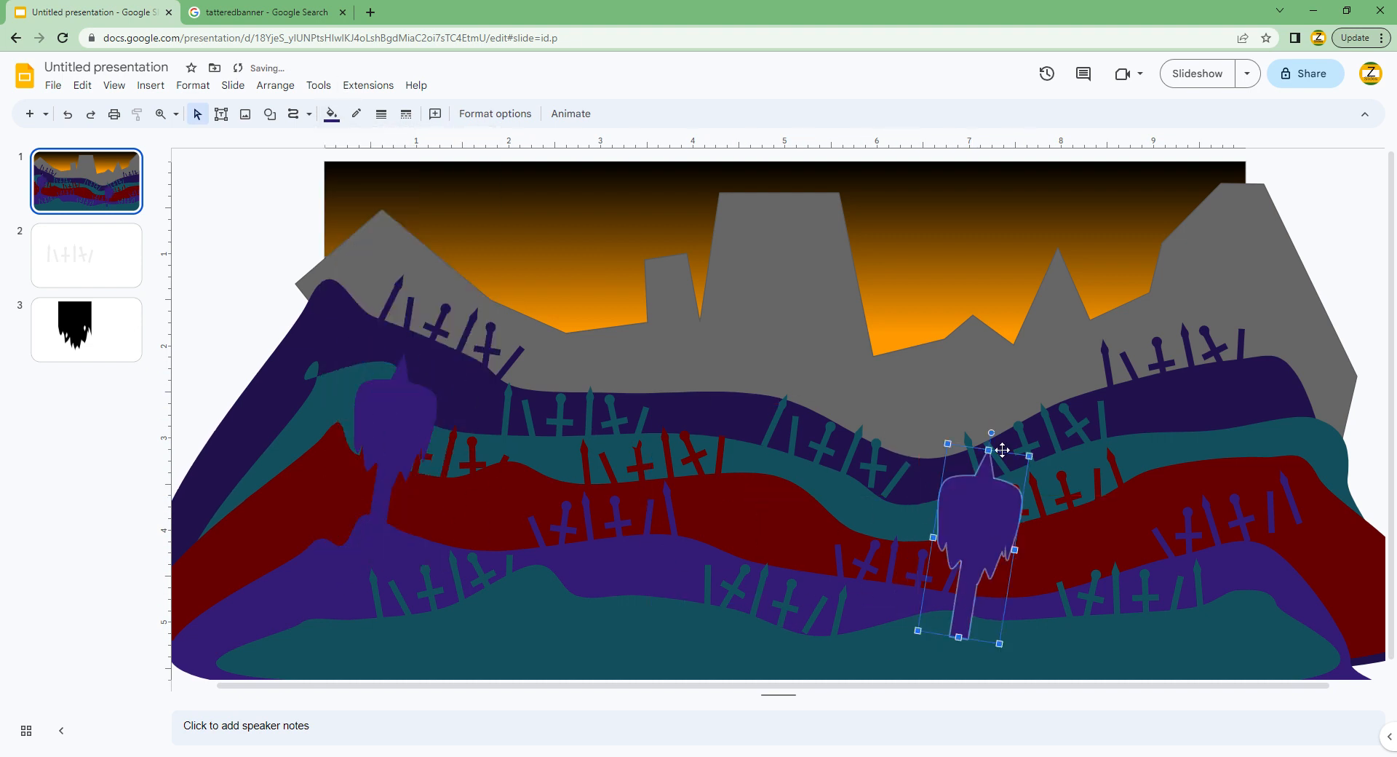
left_click_drag(991, 433, 974, 431)
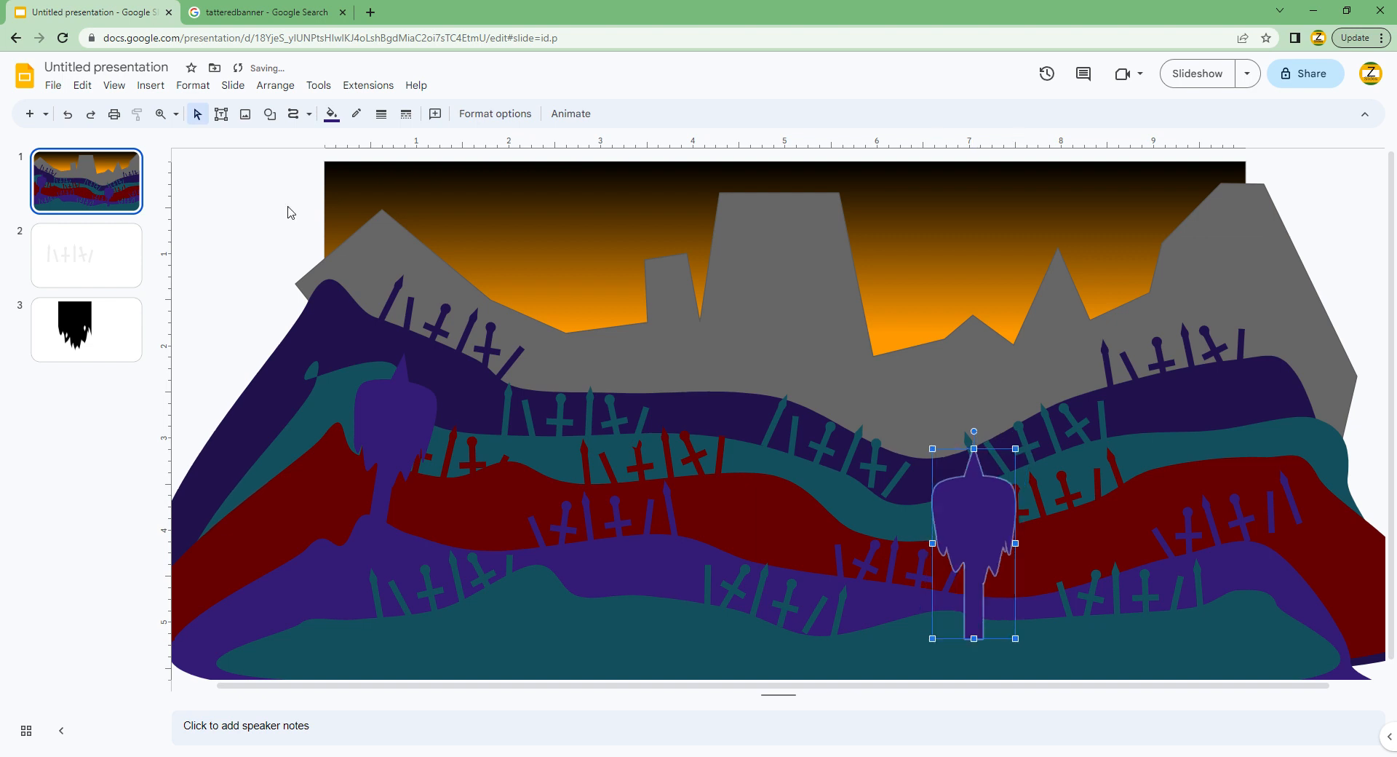
left_click(331, 114)
left_click(352, 234)
left_click(910, 553)
Duplicate the teal banner onto the far right of the red hill, tilt it slightly left, and fill it with the hill's dark red.
key("ctrl+d")
left_click_drag(991, 549, 789, 409)
left_click_drag(789, 409, 1206, 364)
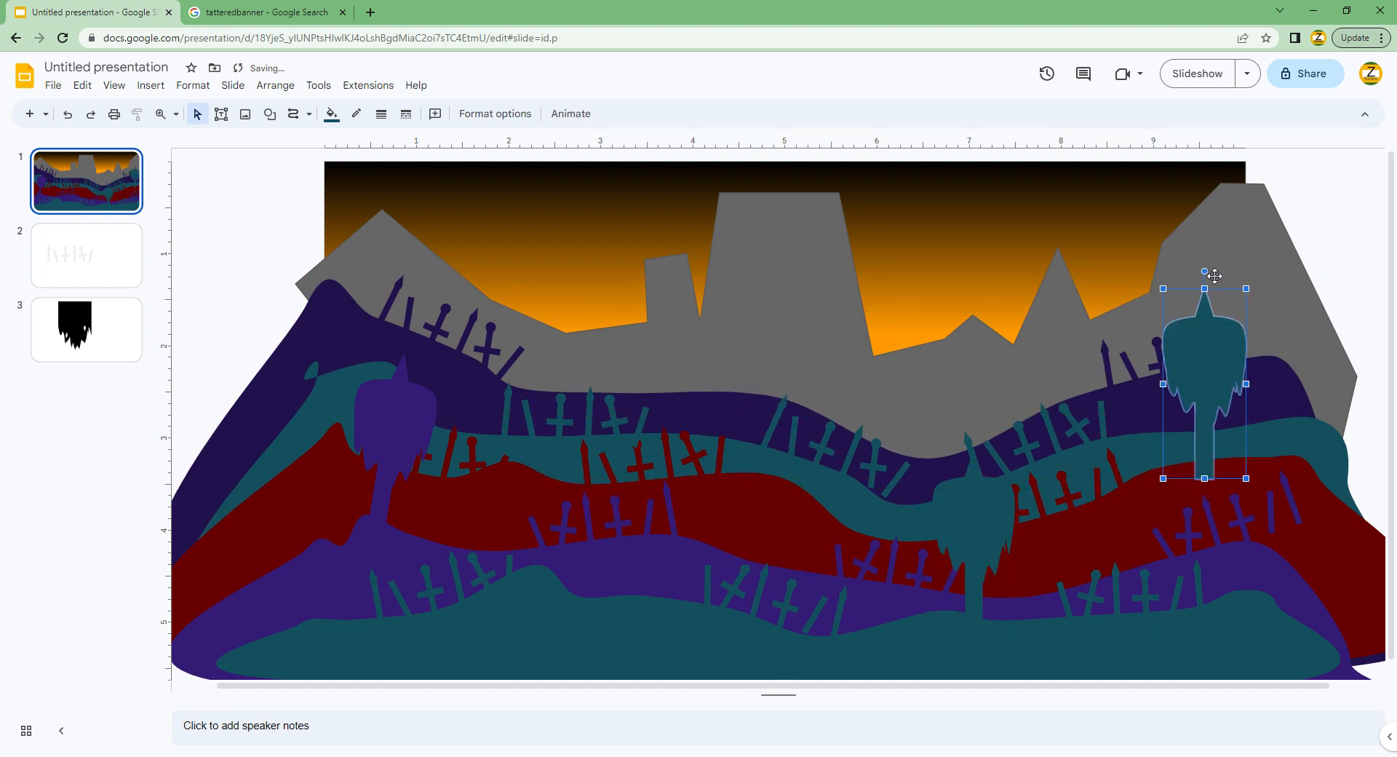
left_click_drag(1216, 282, 1187, 275)
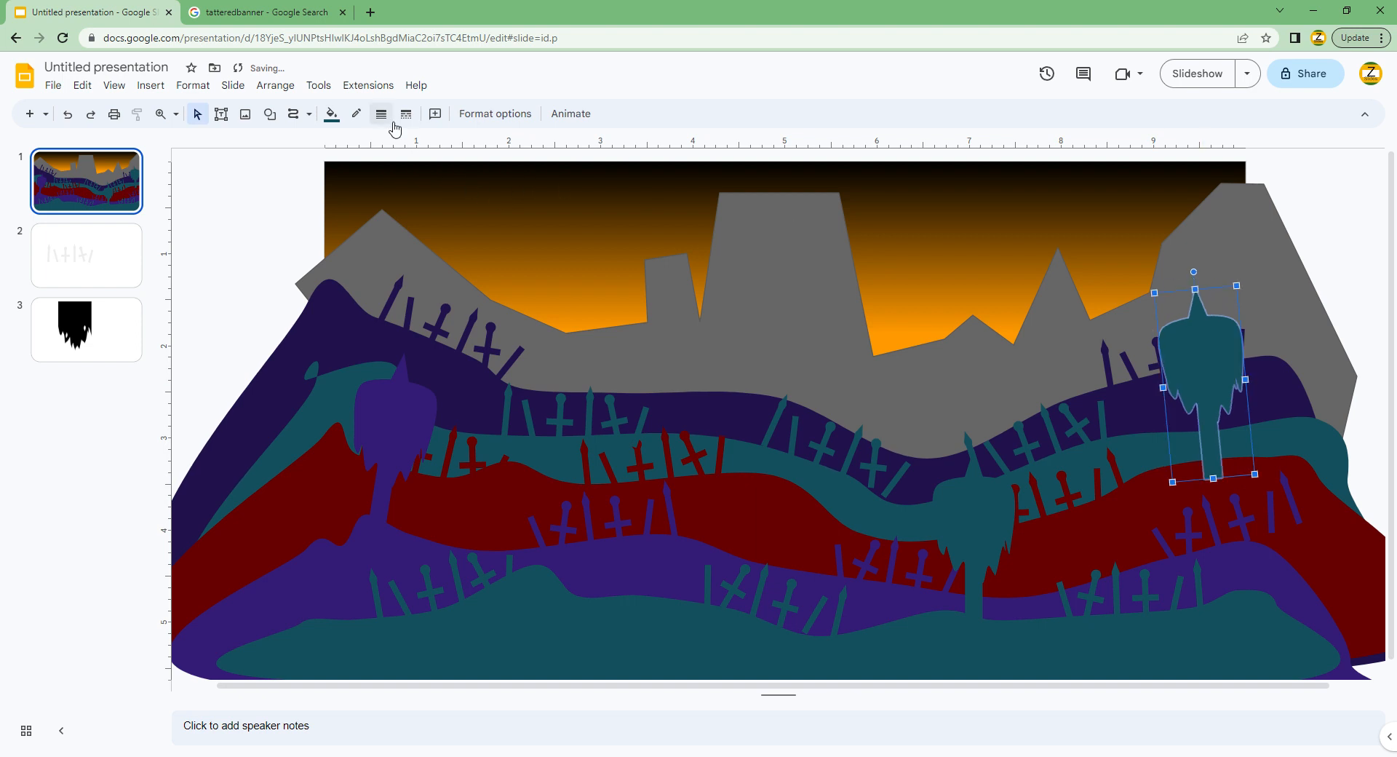
left_click(331, 114)
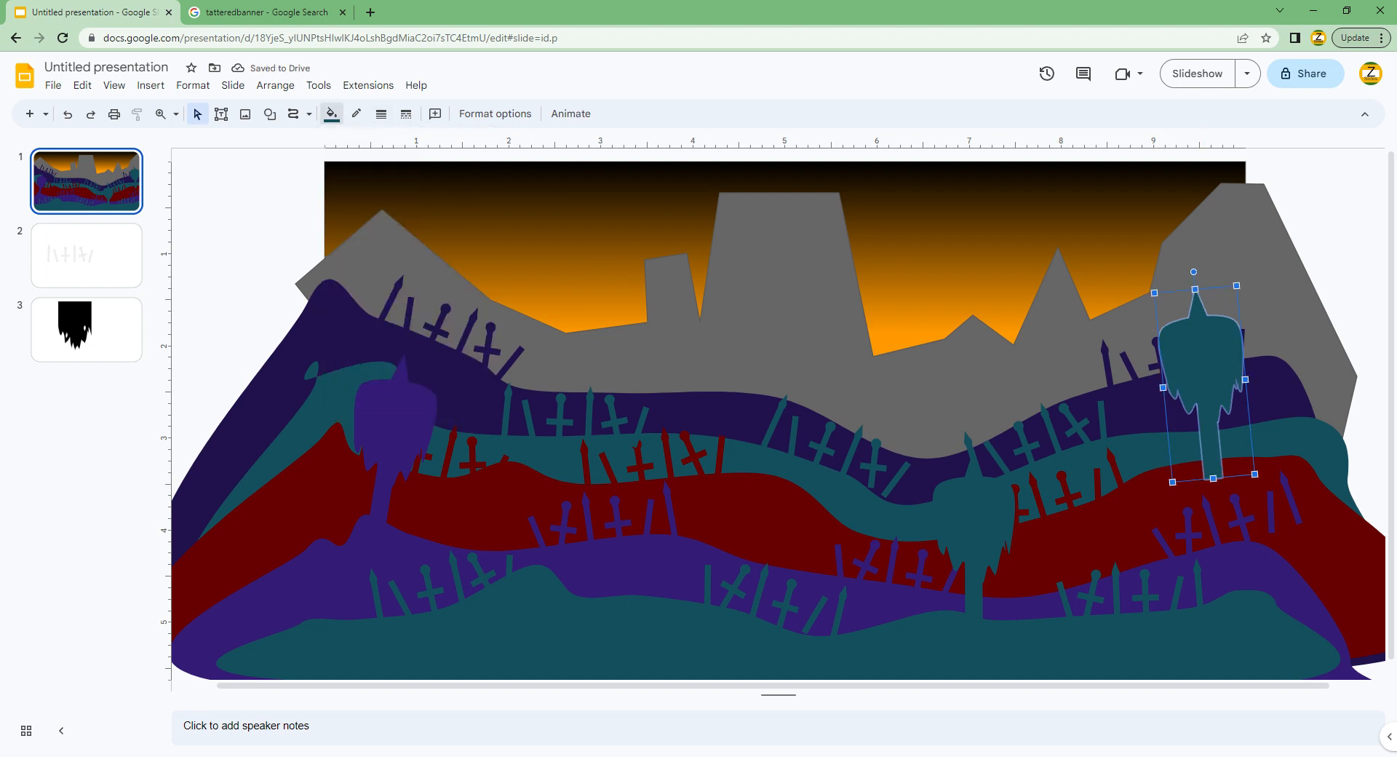
left_click(1114, 524)
Duplicate the red banner onto the foreground teal hill left of centre, tilted slightly right, and fill it with the hill's teal.
key("ctrl+d")
left_click_drag(1213, 427, 577, 410)
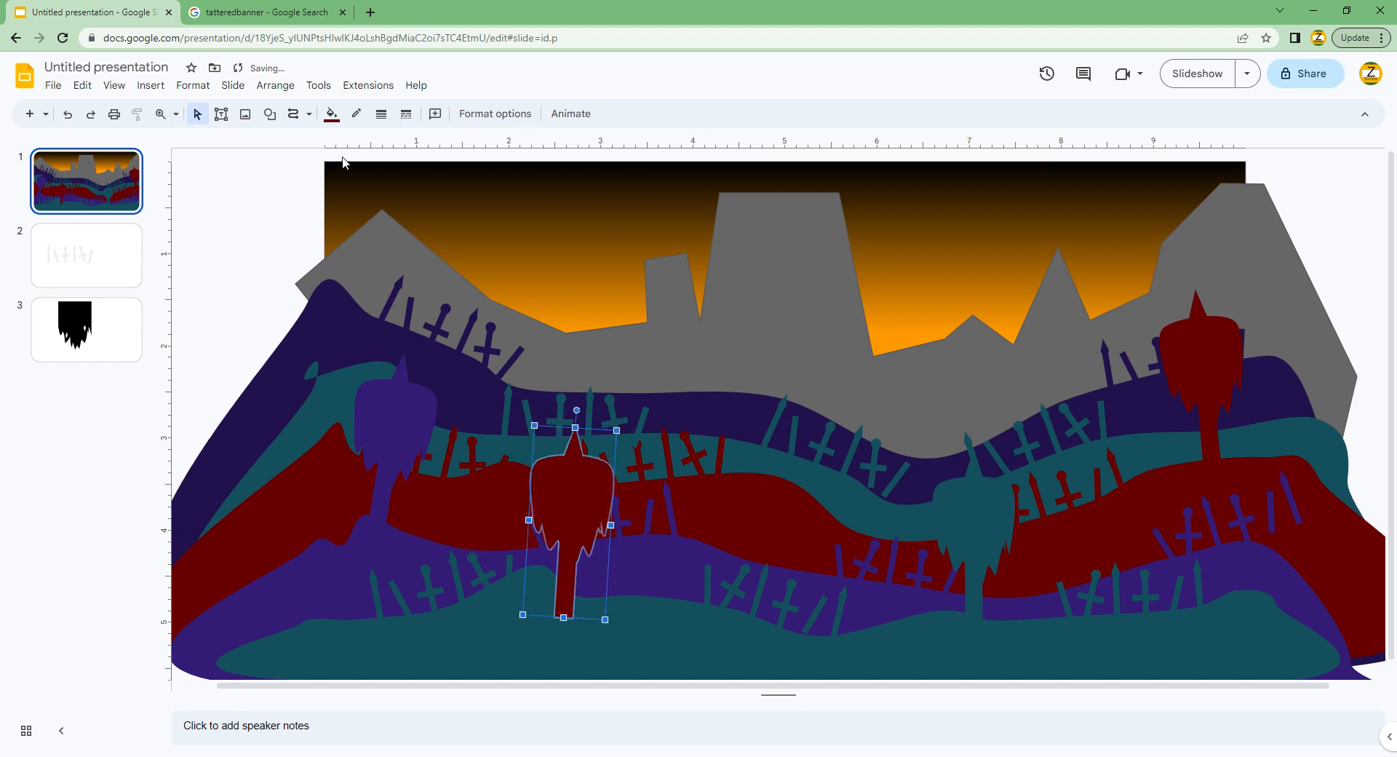
left_click(332, 114)
left_click(353, 233)
left_click(518, 630)
Place a banner copy on the left of the rear indigo hill, tilt it left, and fill it with the hill's dark indigo.
left_click_drag(601, 550, 510, 302)
left_click_drag(492, 182, 470, 186)
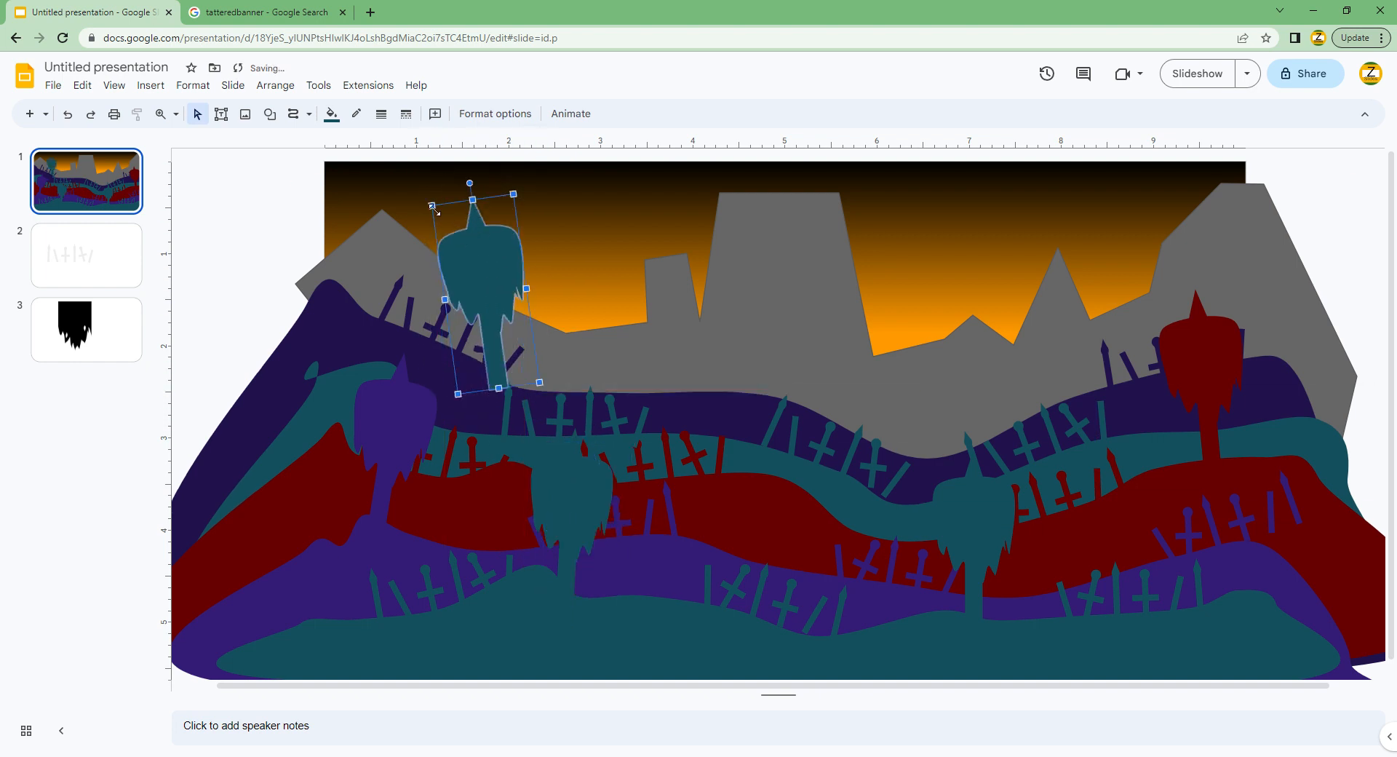
left_click(329, 119)
left_click(353, 234)
left_click(575, 330)
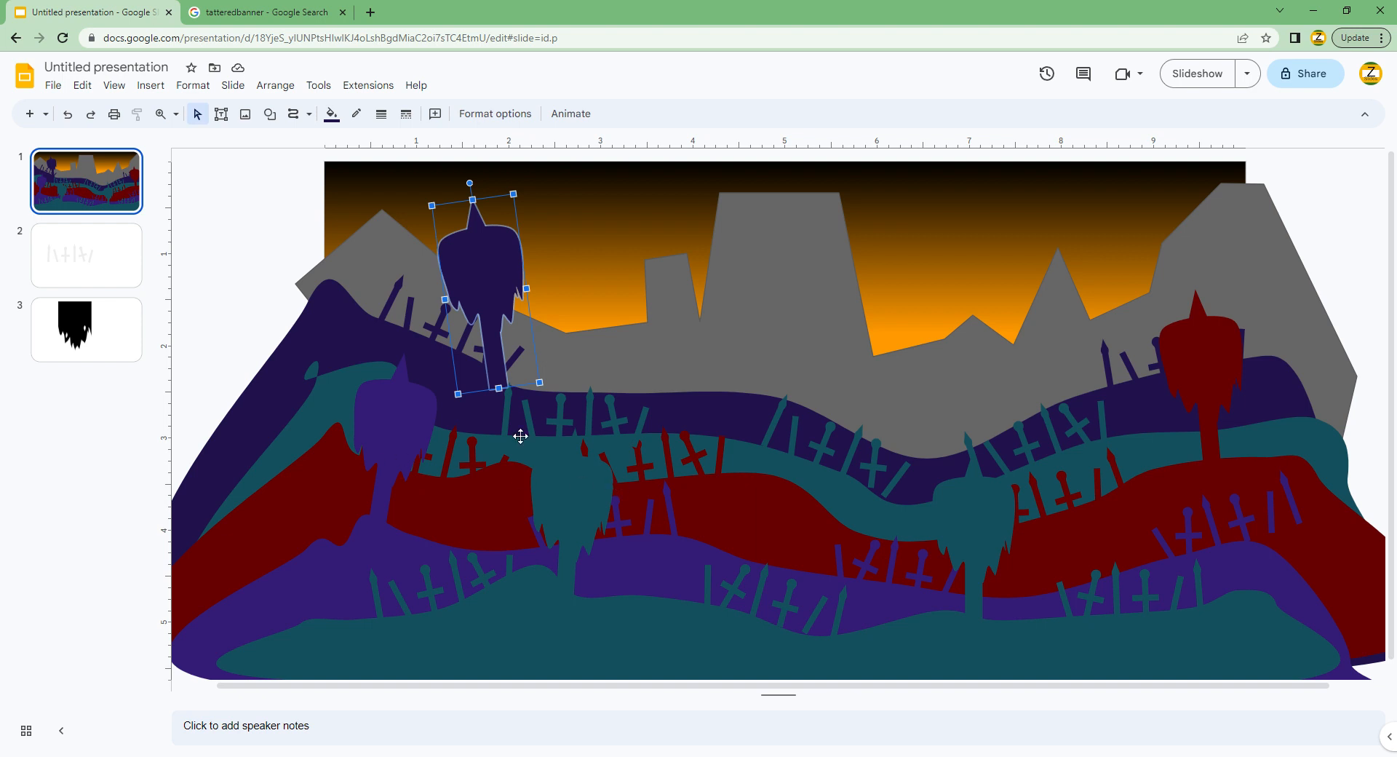
Replace the black banner on slide 3 with a copy of slide 2's bars, crosses and spears, and ungroup the copy.
left_click(82, 252)
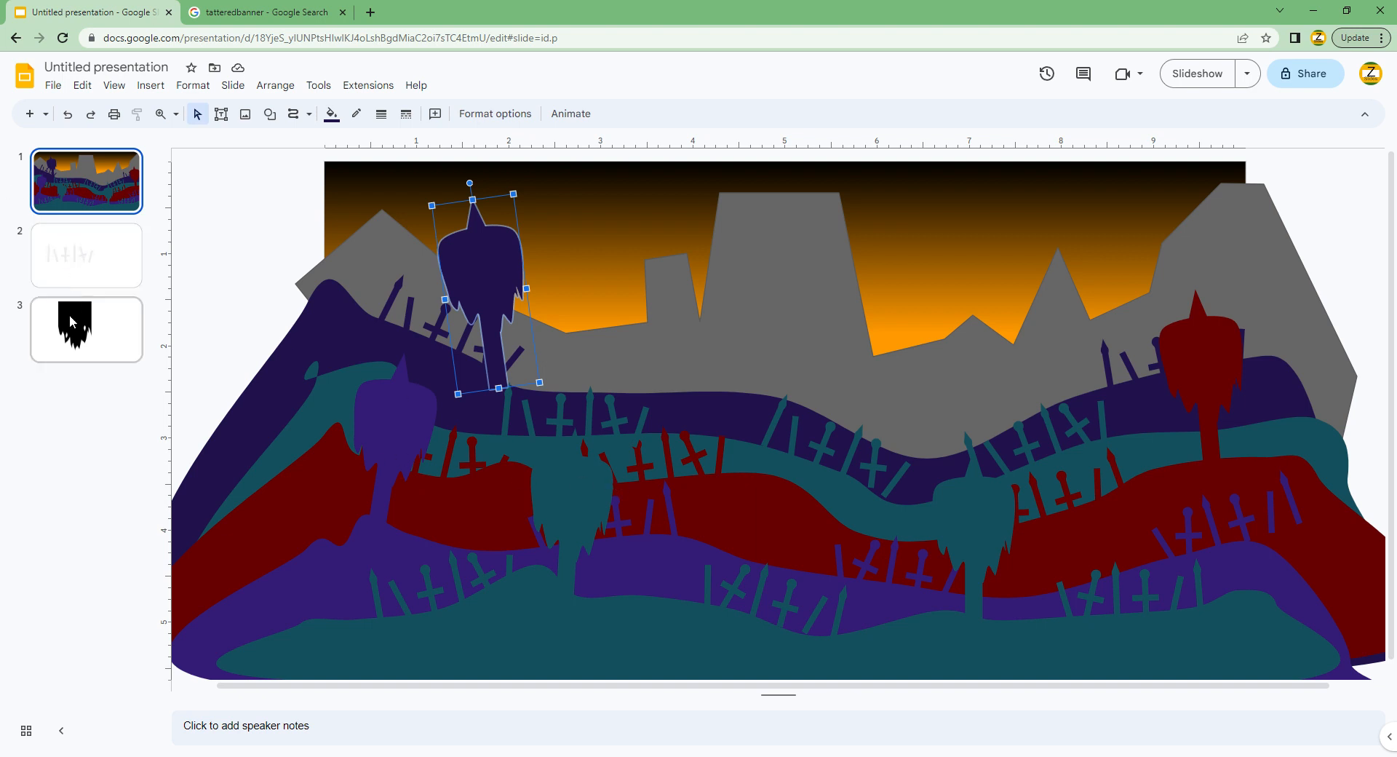
left_click(458, 383)
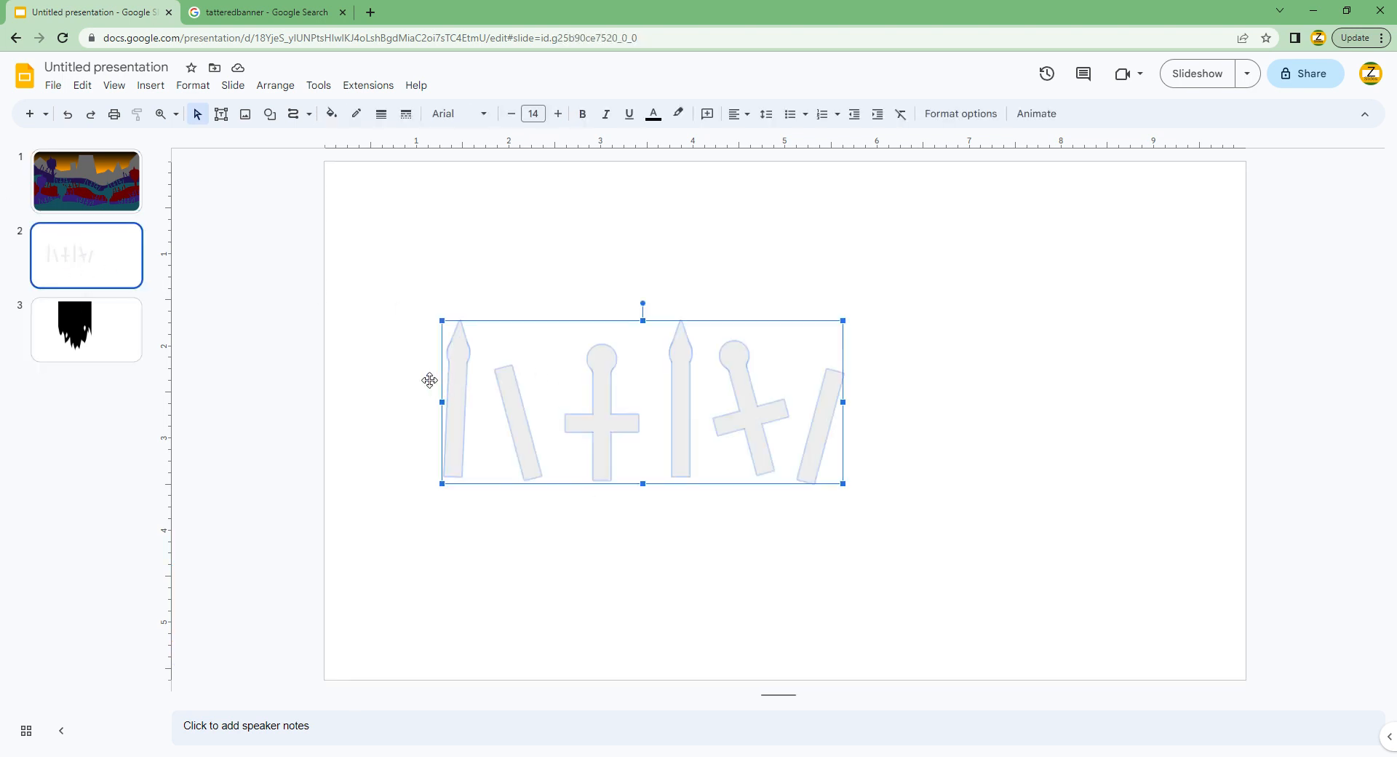
left_click(142, 317)
left_click(602, 408)
key("ctrl+x")
key("ctrl+v")
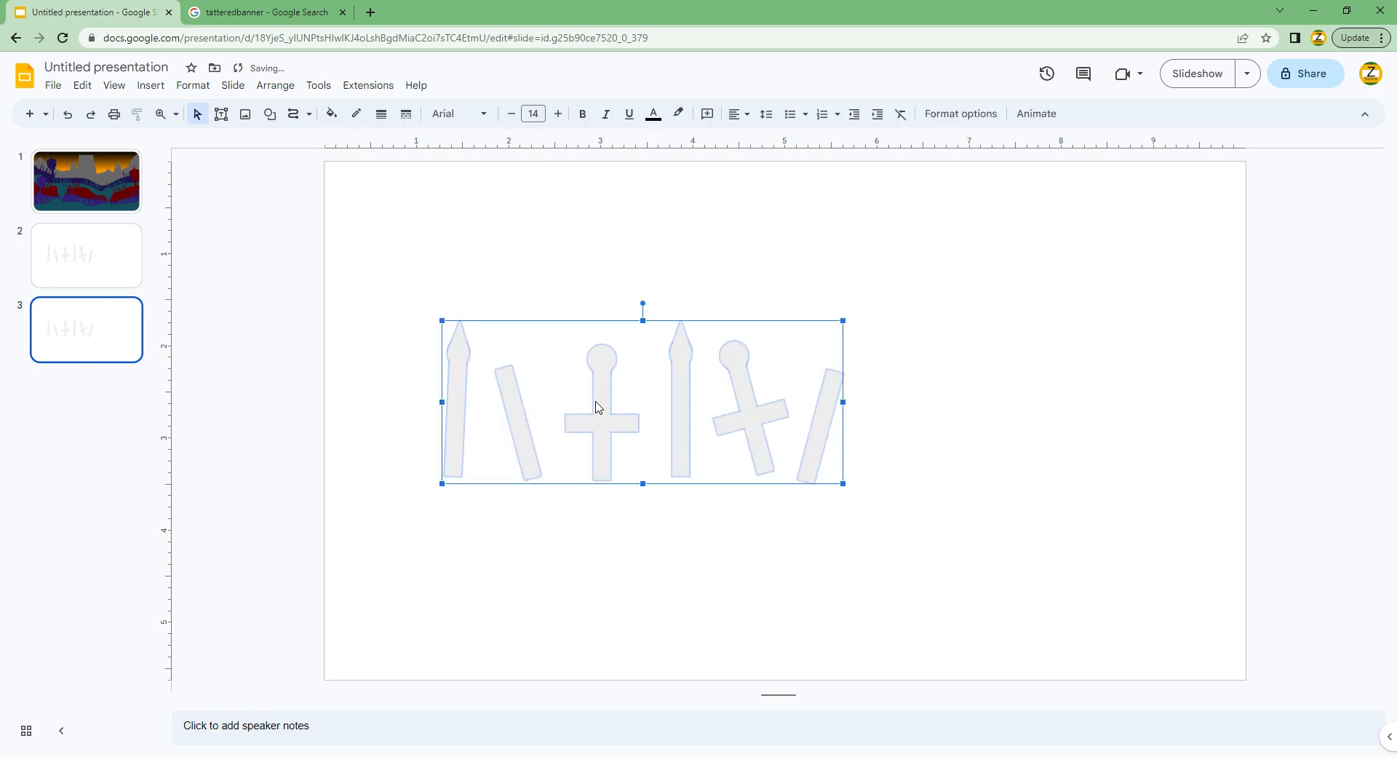
right_click(597, 407)
left_click(535, 508)
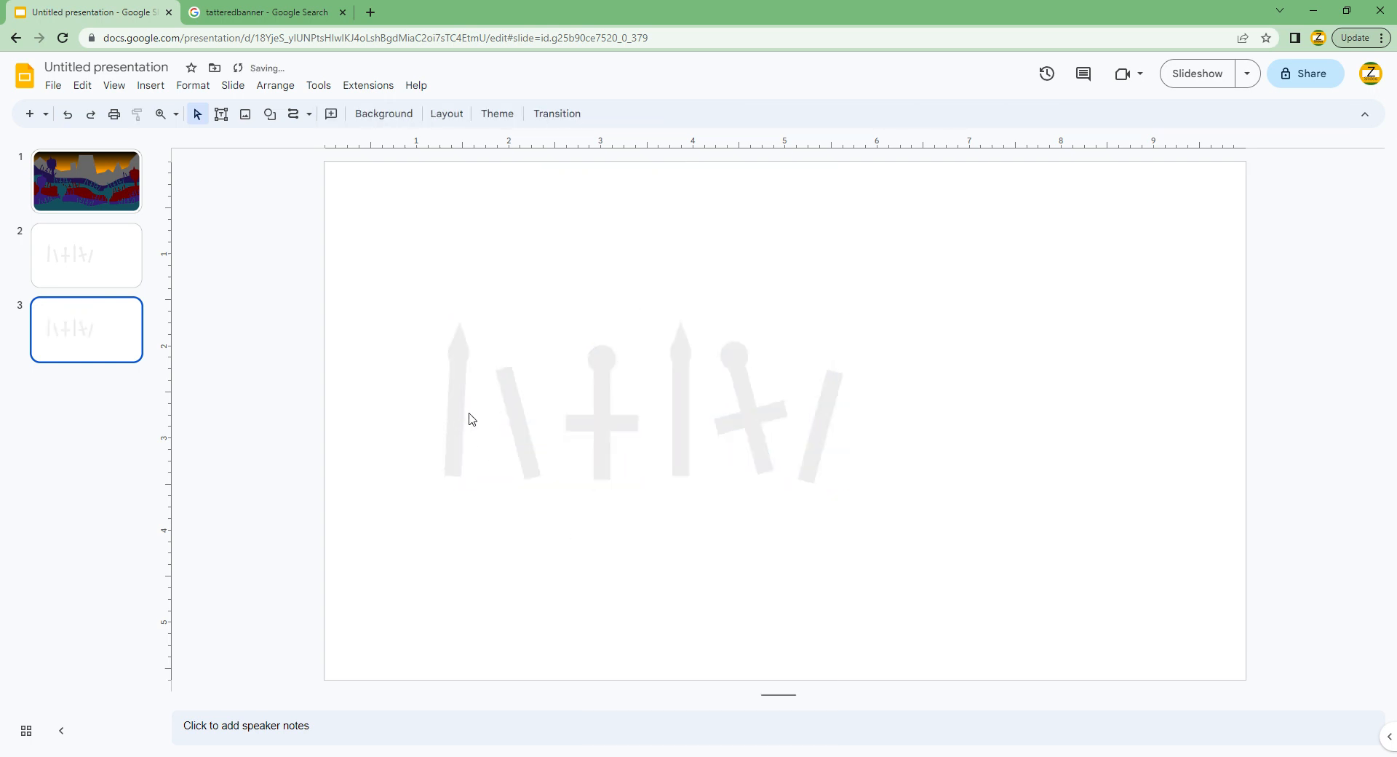
Delete the two plain bars, the second spear and the upright cross from slide 3.
left_click(516, 412)
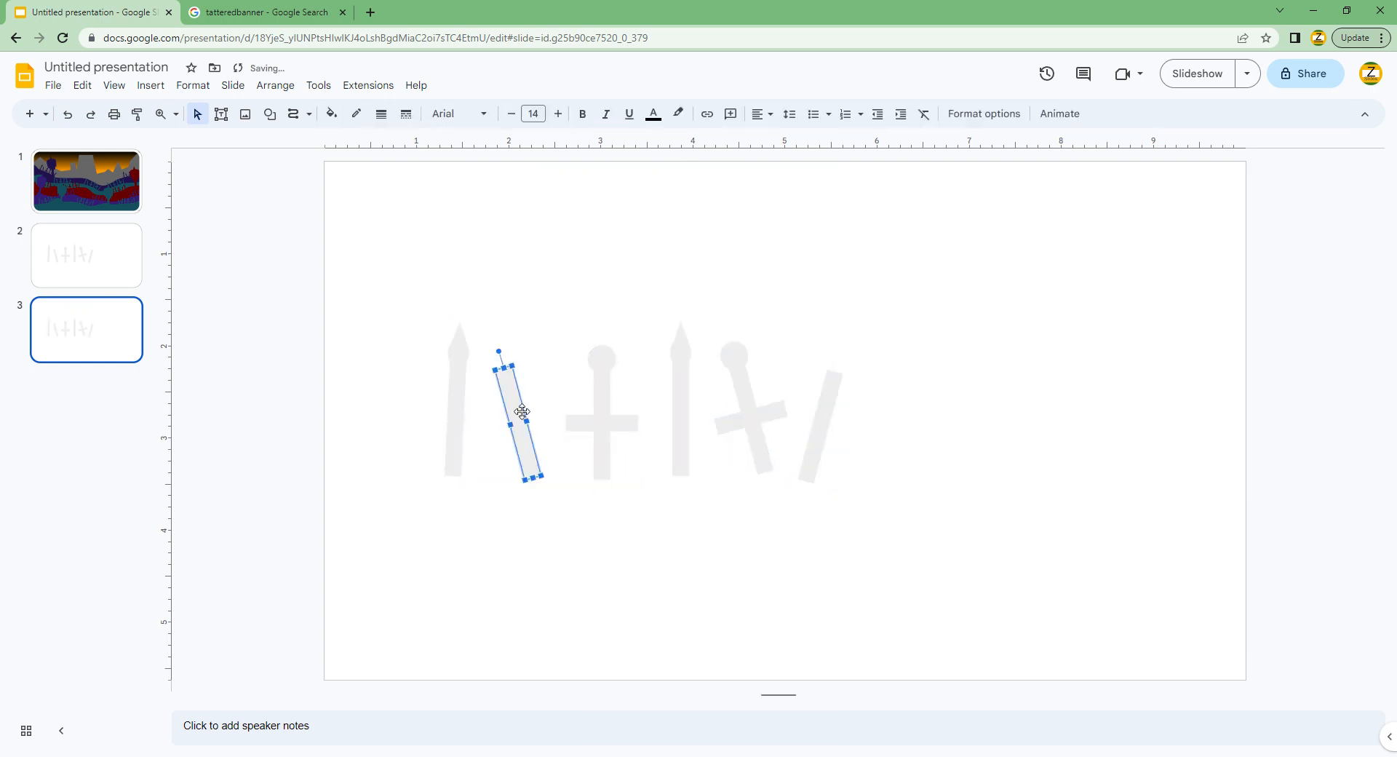
left_click(685, 390, "shift")
left_click(764, 408, "shift")
left_click(821, 419, "shift")
left_click(821, 419, "shift")
left_click(848, 448)
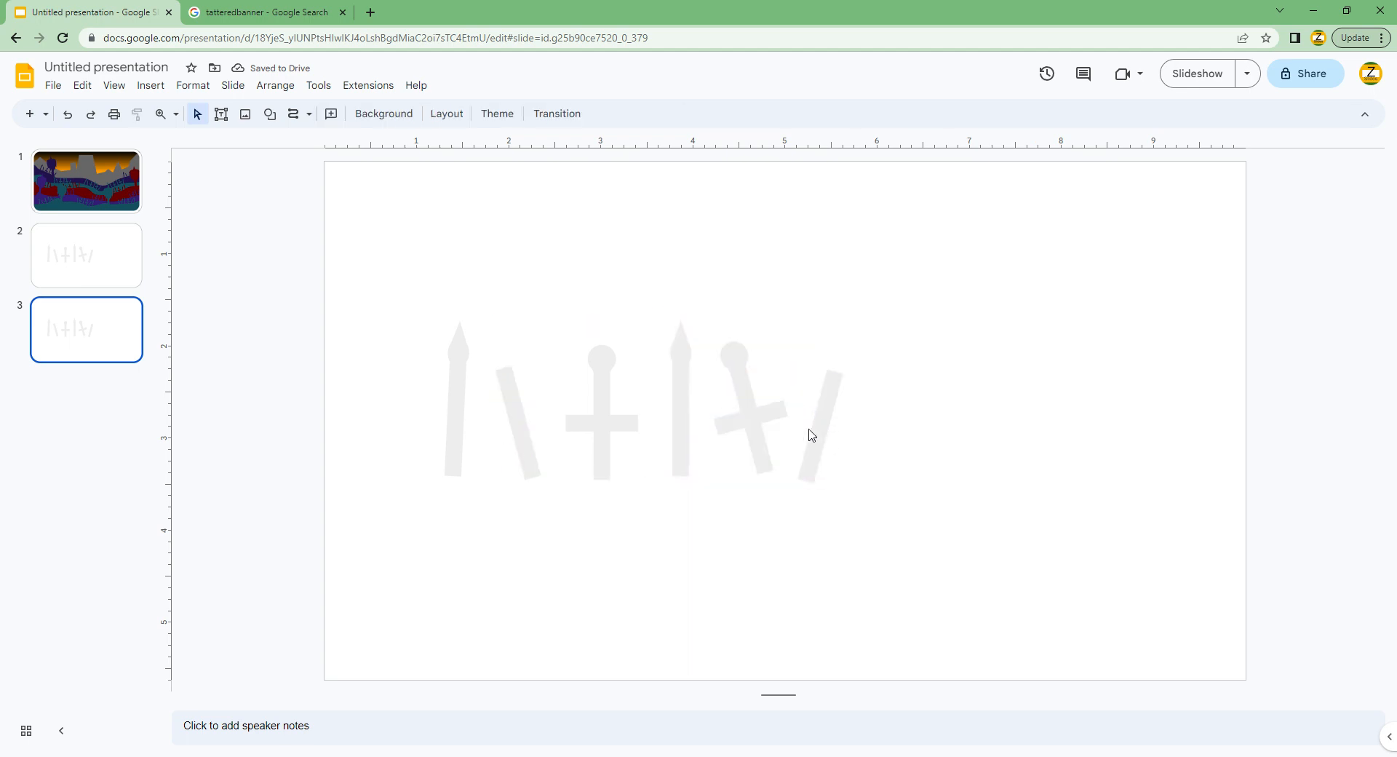
left_click(812, 435)
left_click(679, 416, "shift")
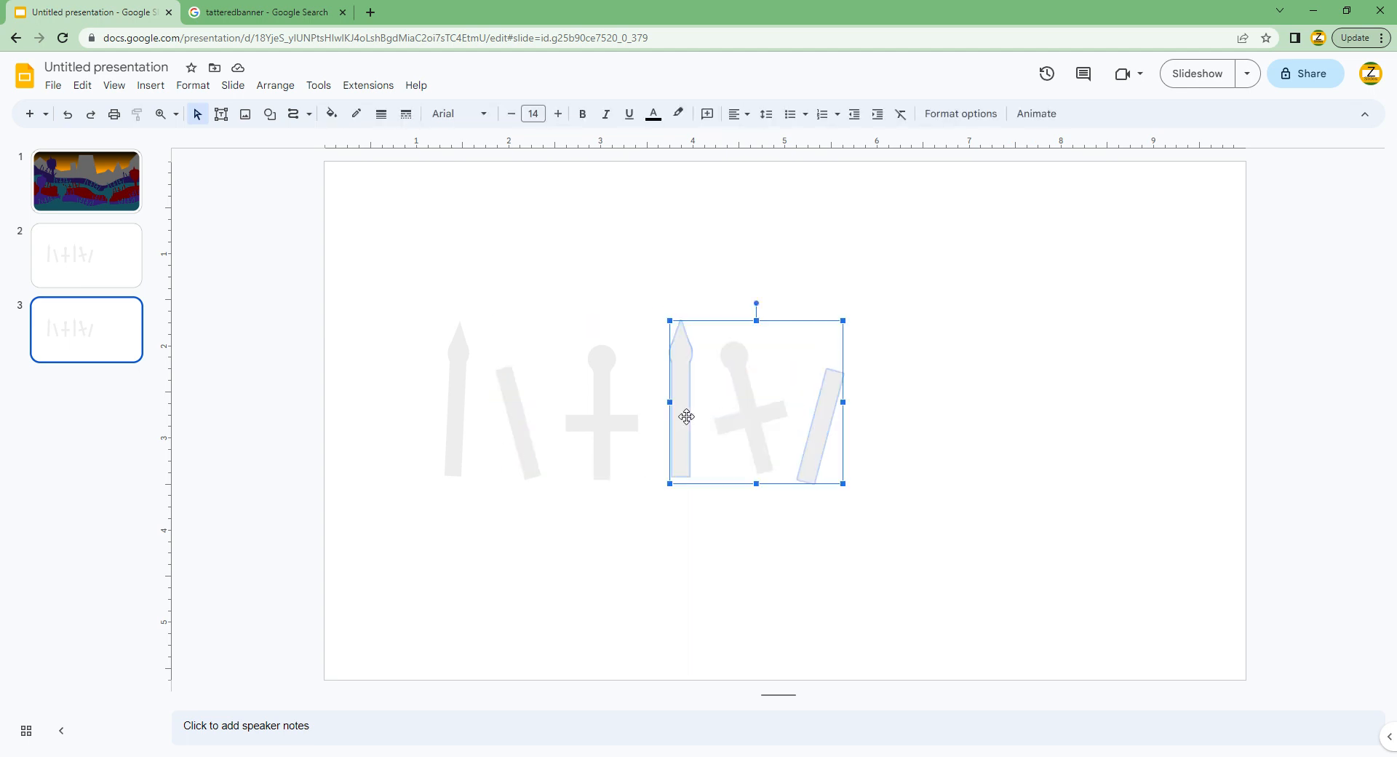
left_click(508, 401, "shift")
key("Delete")
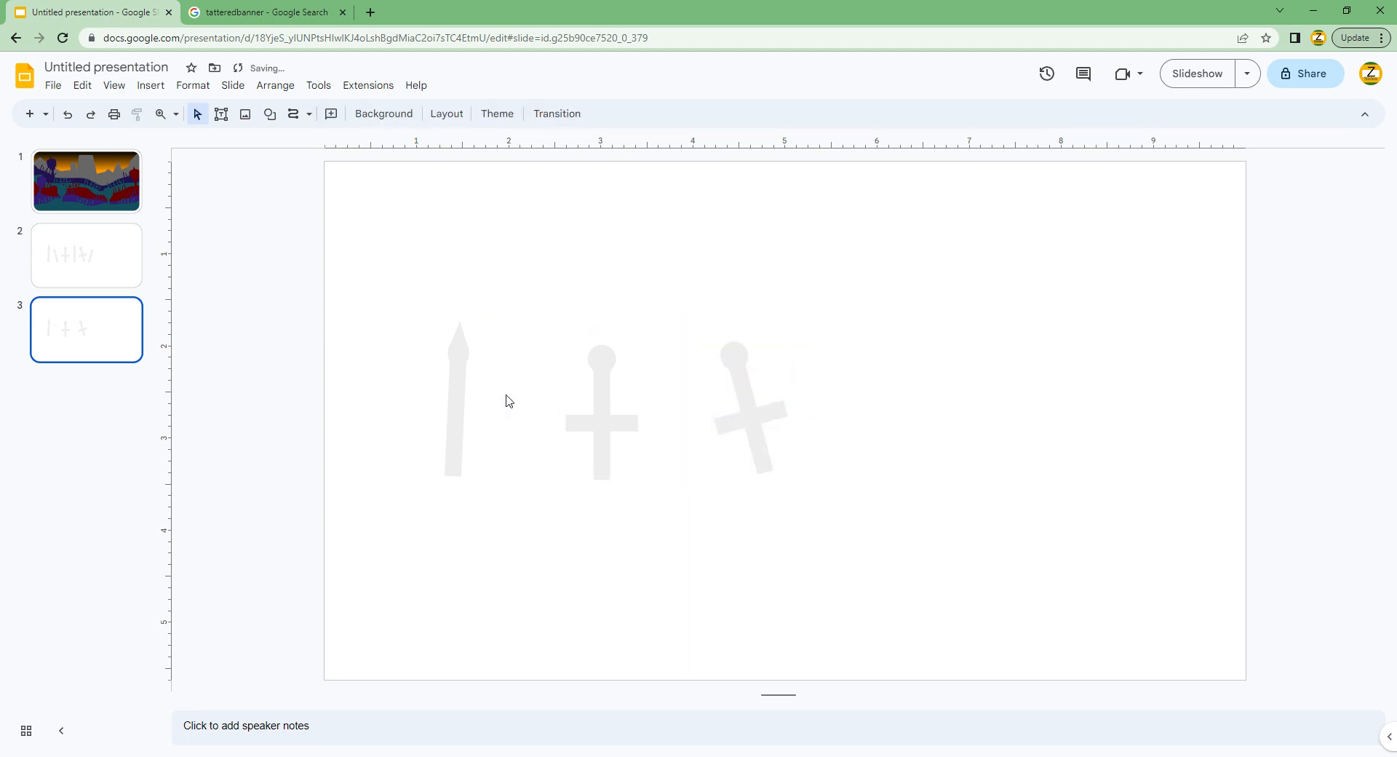
left_click(618, 422)
key("Delete")
Move the tilted cross from slide 3 to slide 1, enlarge it to about 4 inches tall over the left foreground, and rotate it slightly more upright.
left_click(749, 410)
key("ctrl+x")
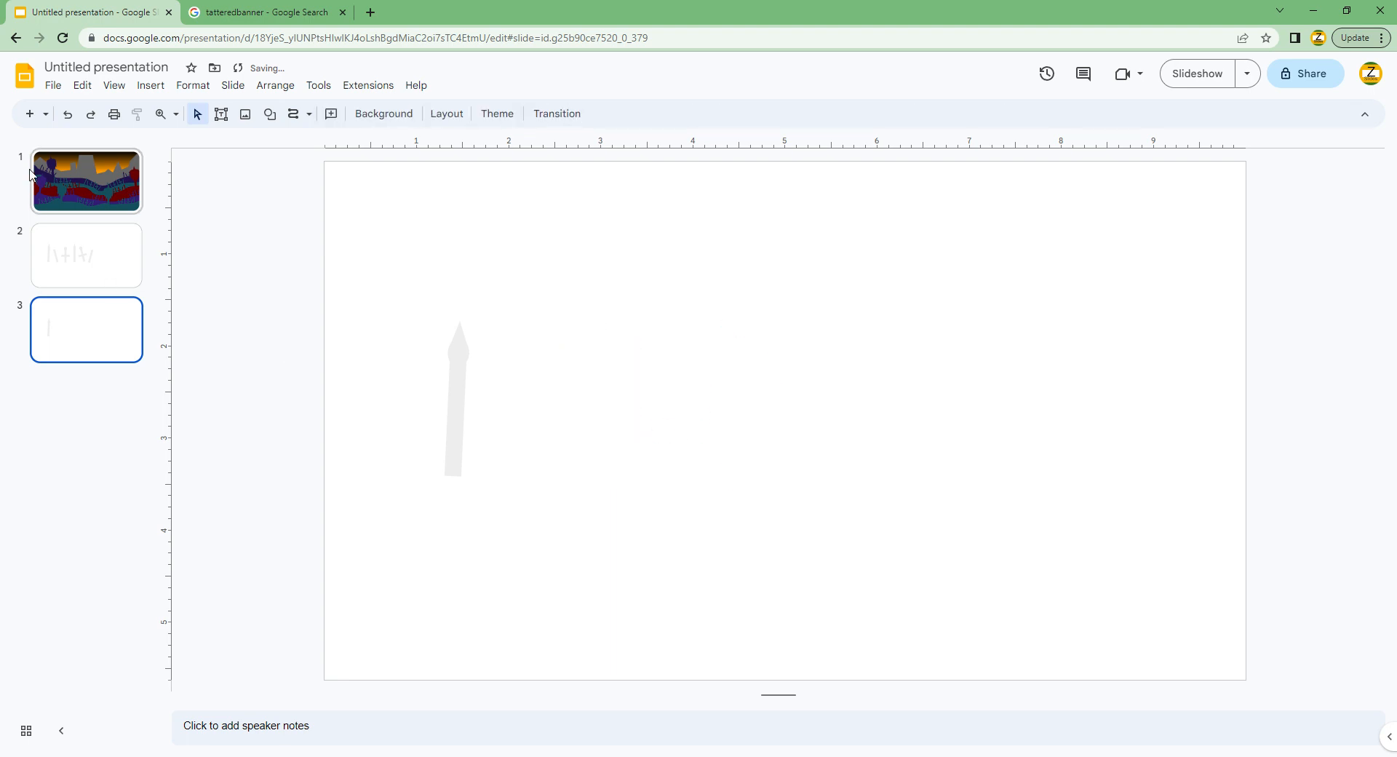
left_click(86, 180)
key("ctrl+v")
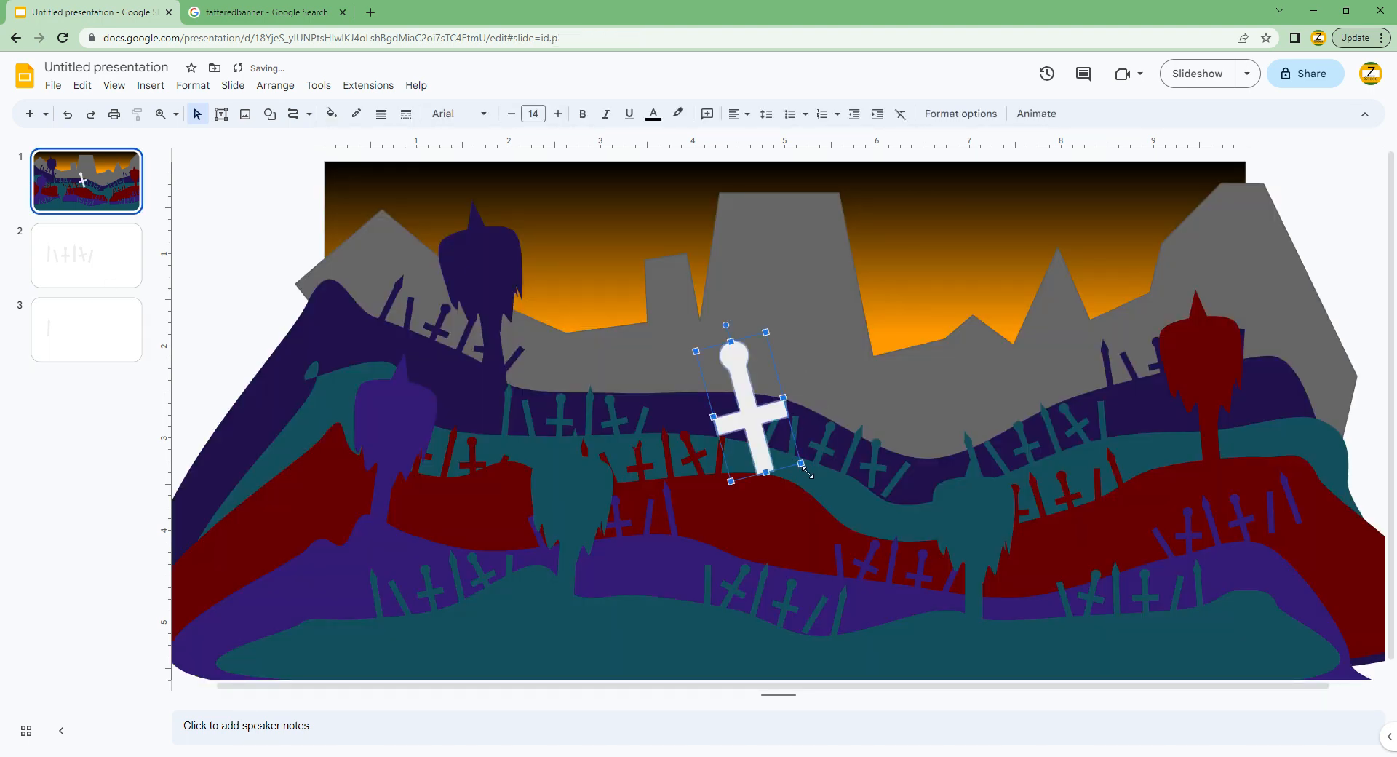
left_click_drag(801, 464, 501, 493)
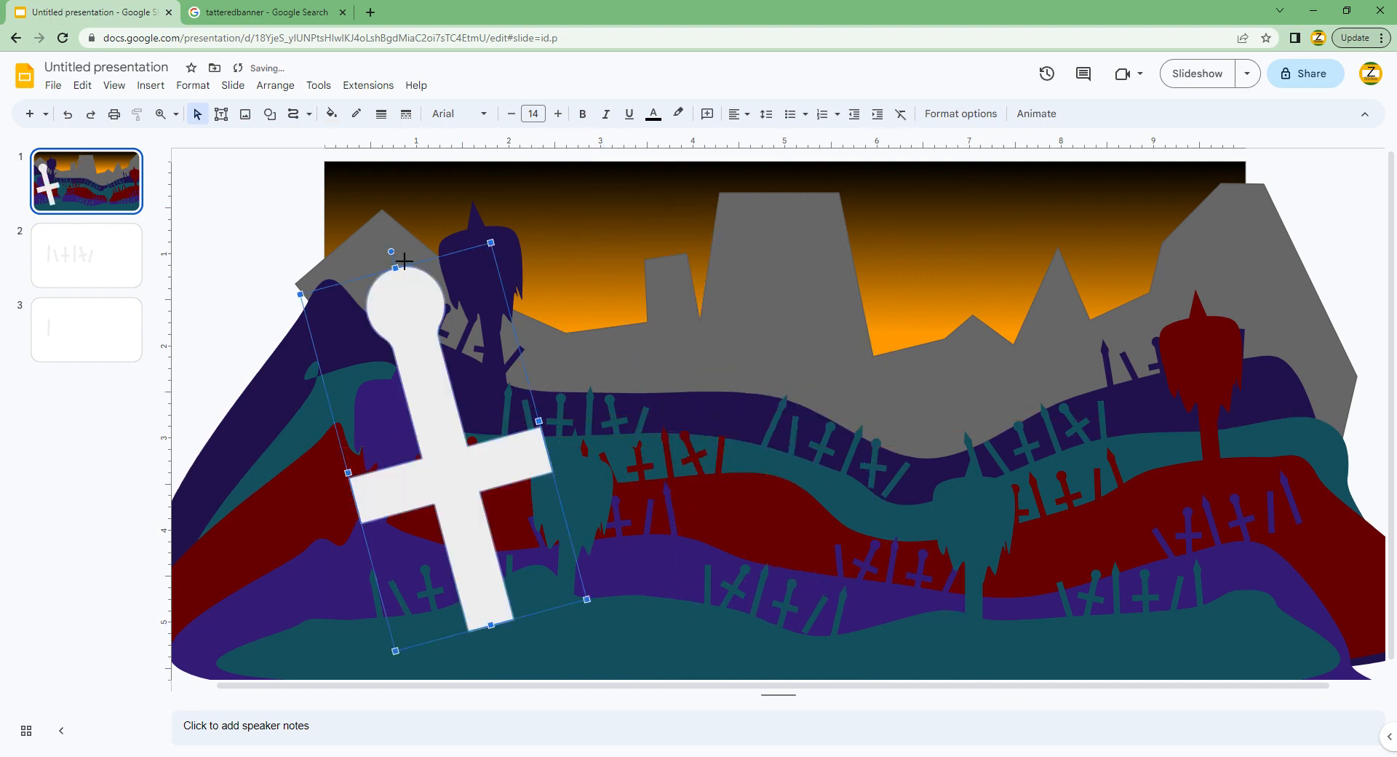
left_click_drag(419, 260, 412, 256)
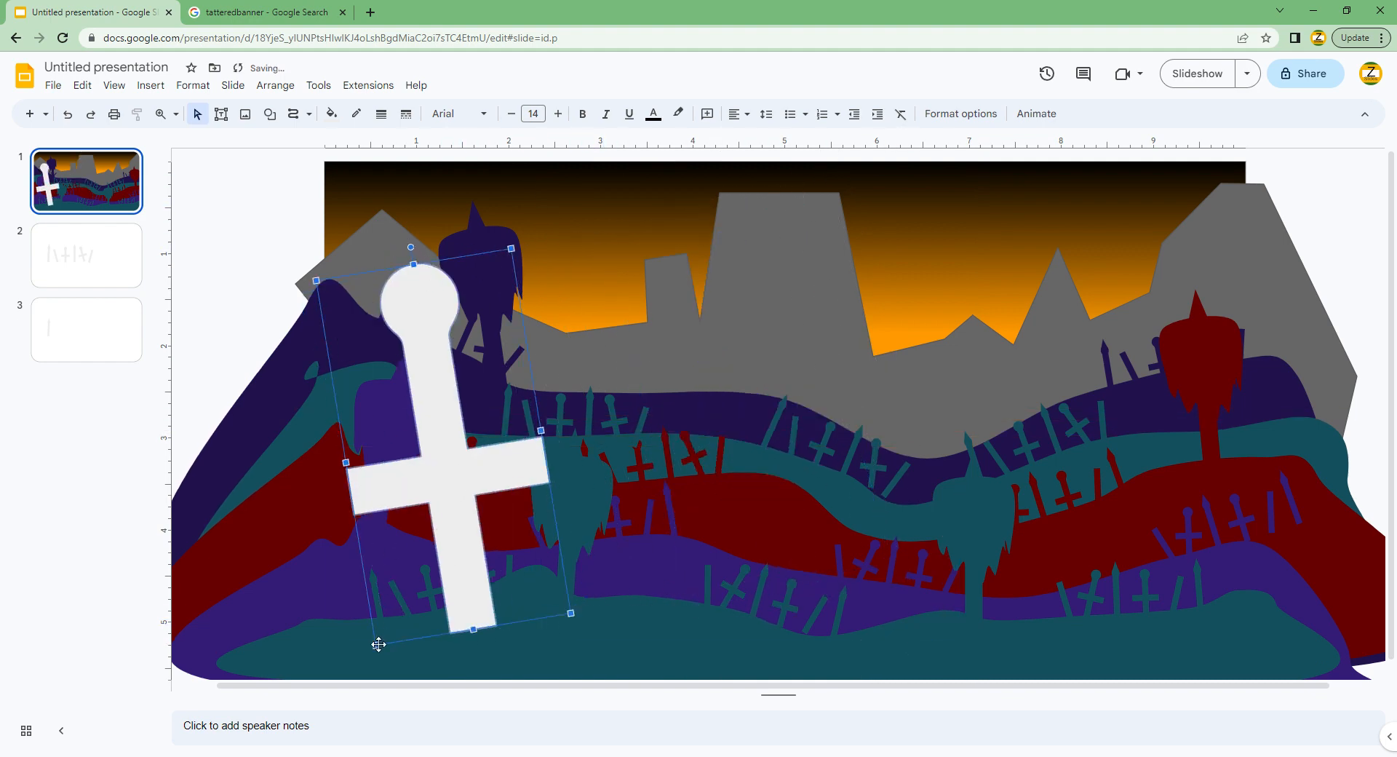
Lengthen the large cross's shaft past the bottom edge of the slide and fill the shaft with black.
left_click(466, 618)
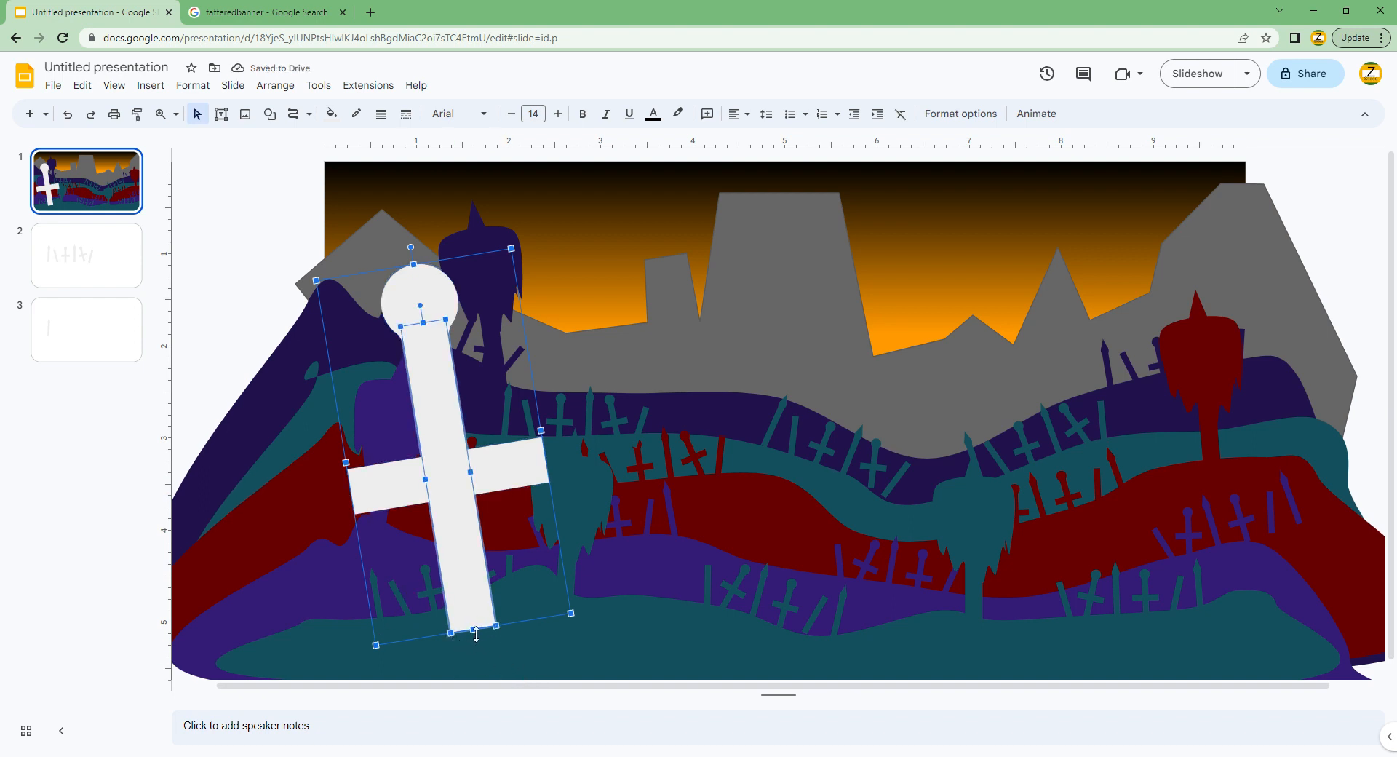
left_click_drag(476, 635, 580, 673)
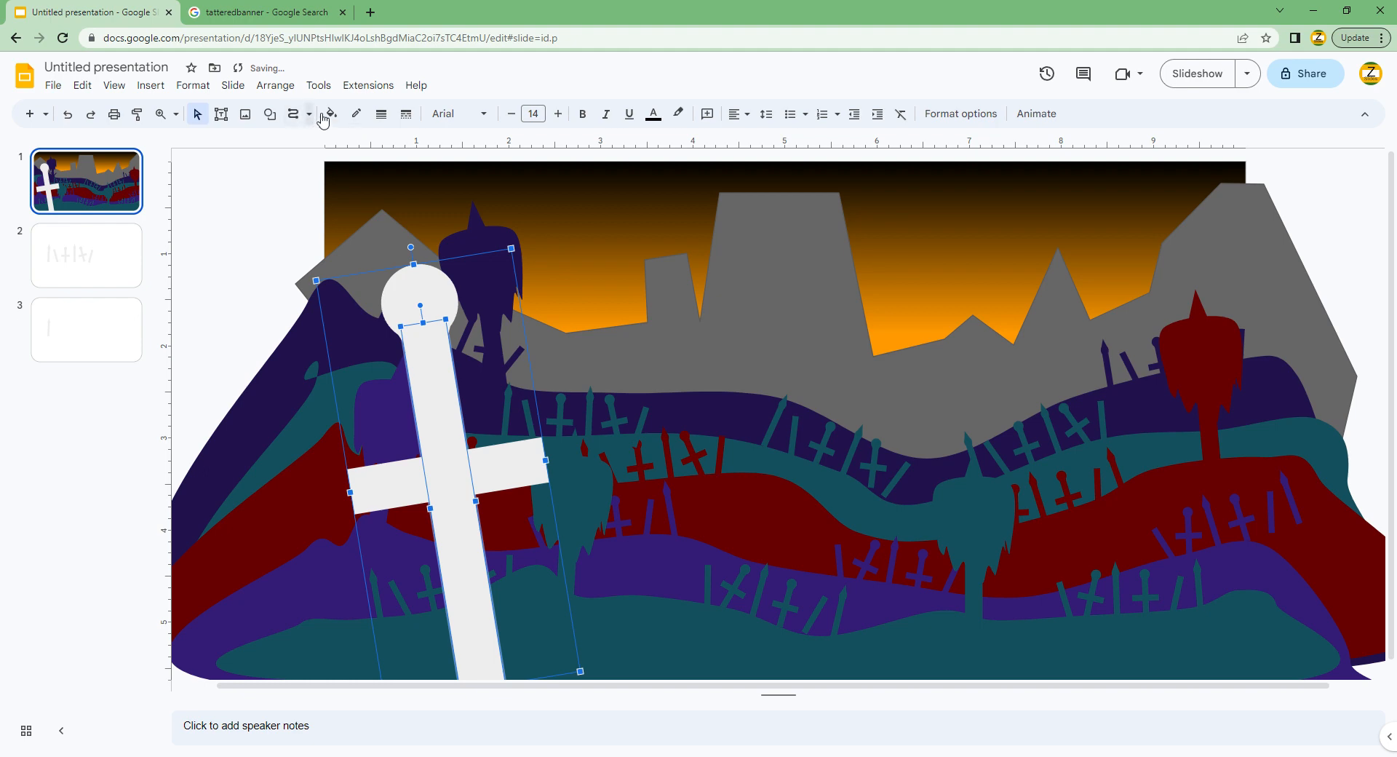
left_click(331, 113)
left_click(338, 264)
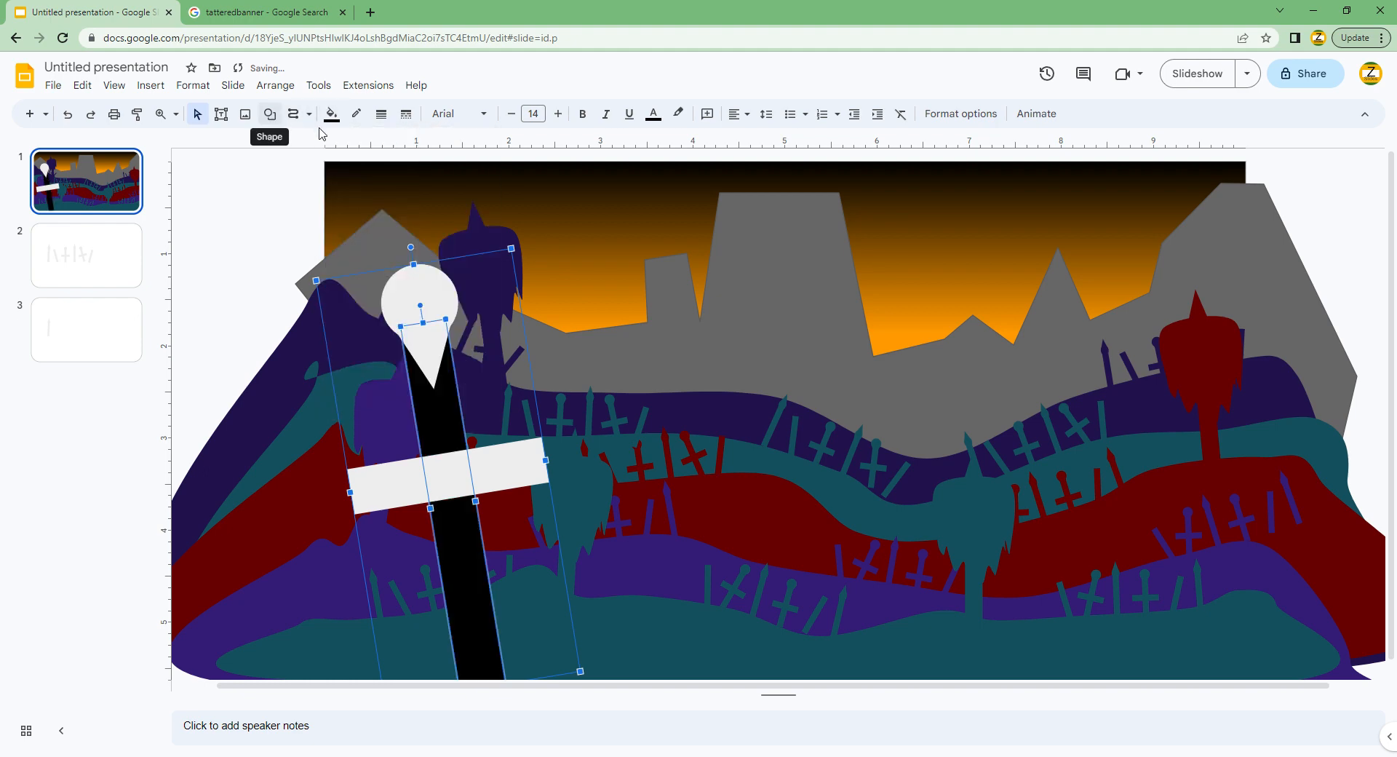